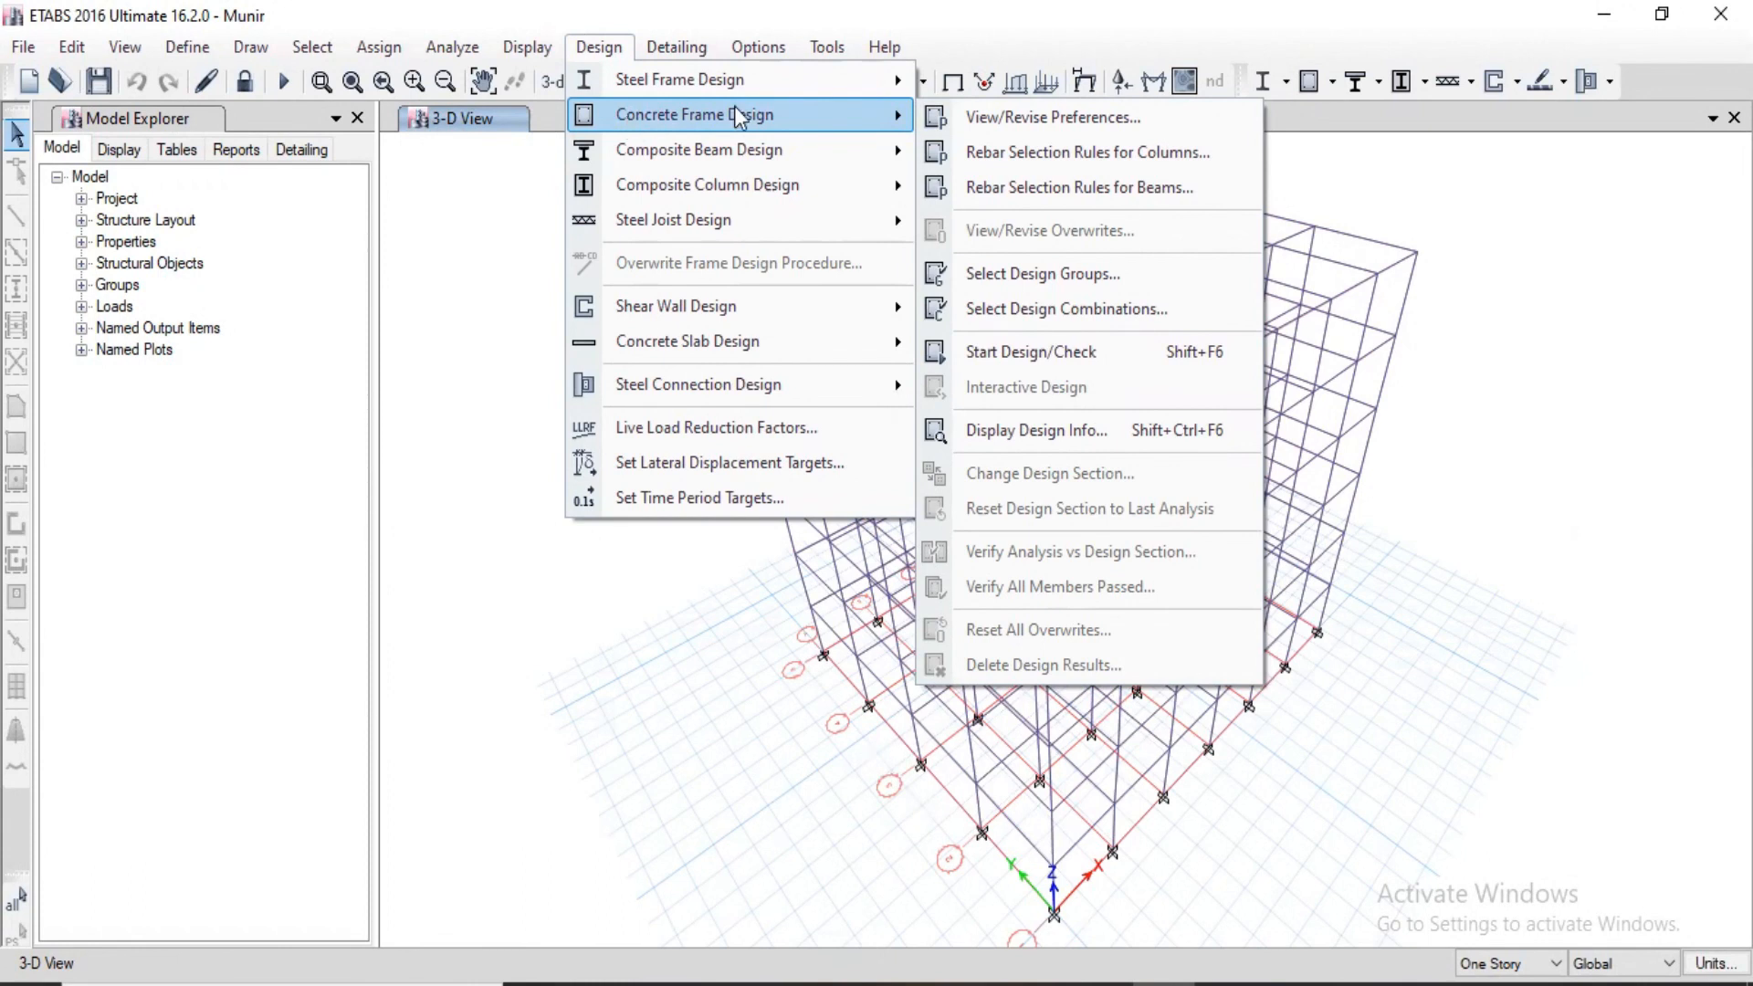
Step: Set the concrete frame design code to IS 456:2000, check the steel and concrete gamma factors, and accept the preferences
{"action": "left_click", "coordinate": [1089, 117]}
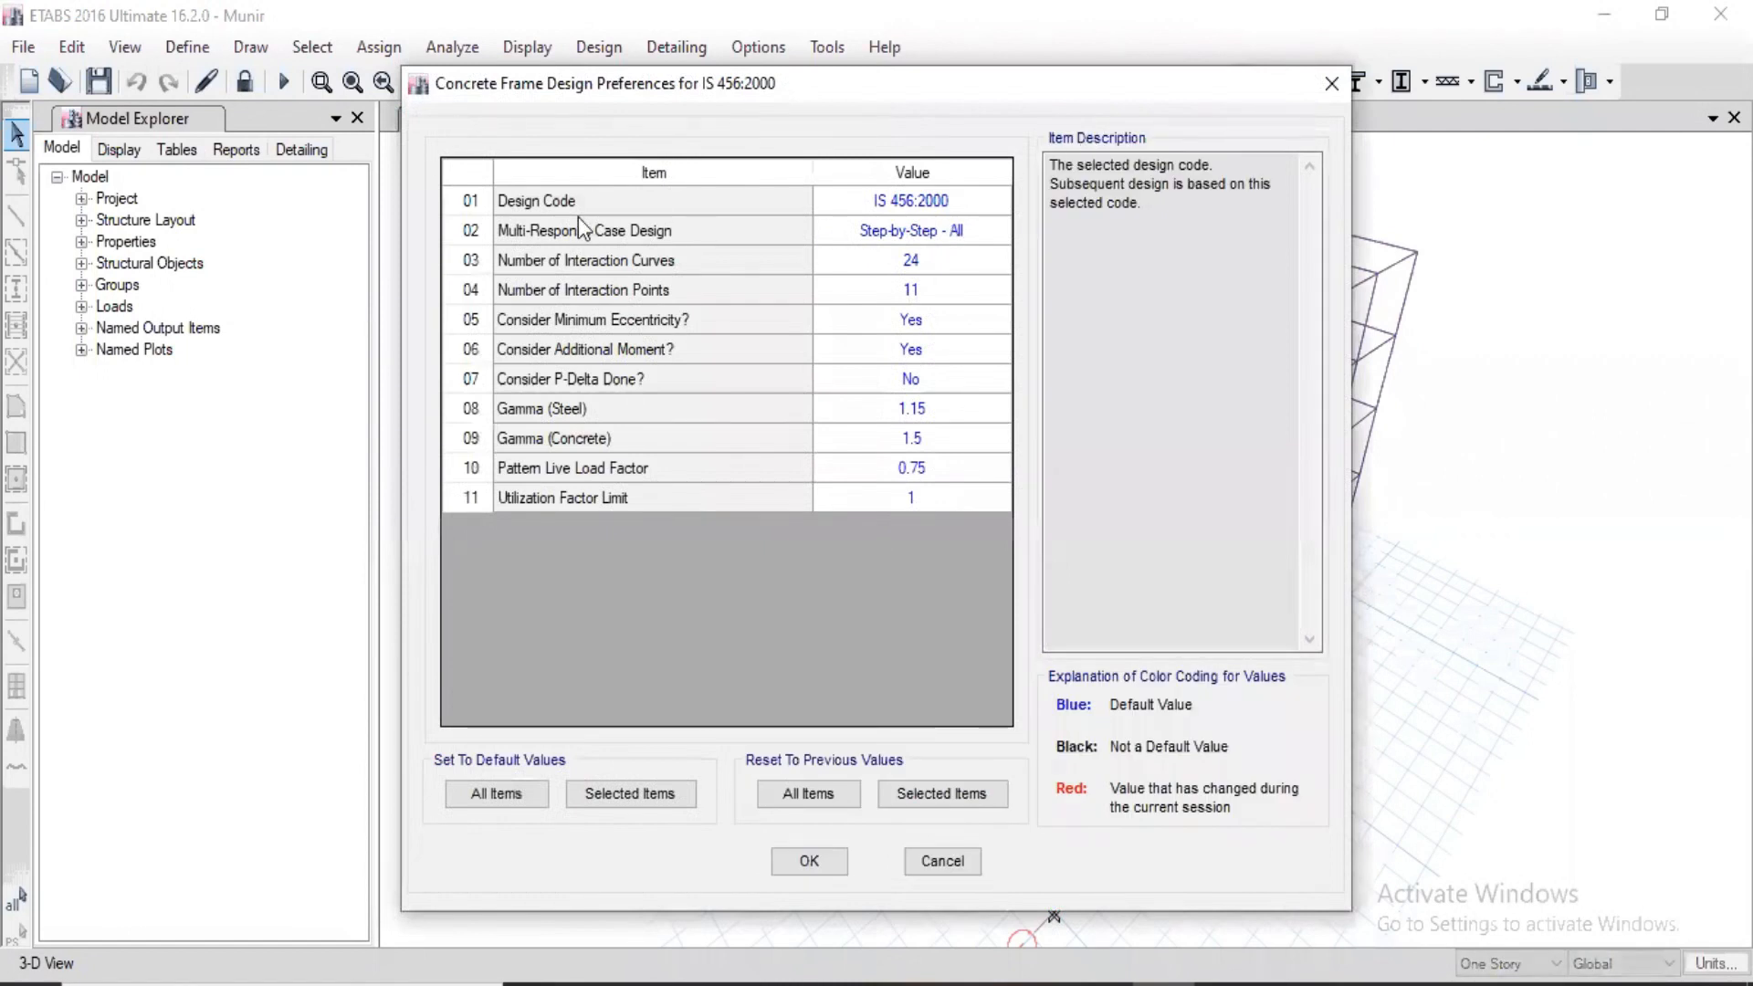
{"action": "left_click", "coordinate": [511, 207]}
{"action": "left_click", "coordinate": [945, 203]}
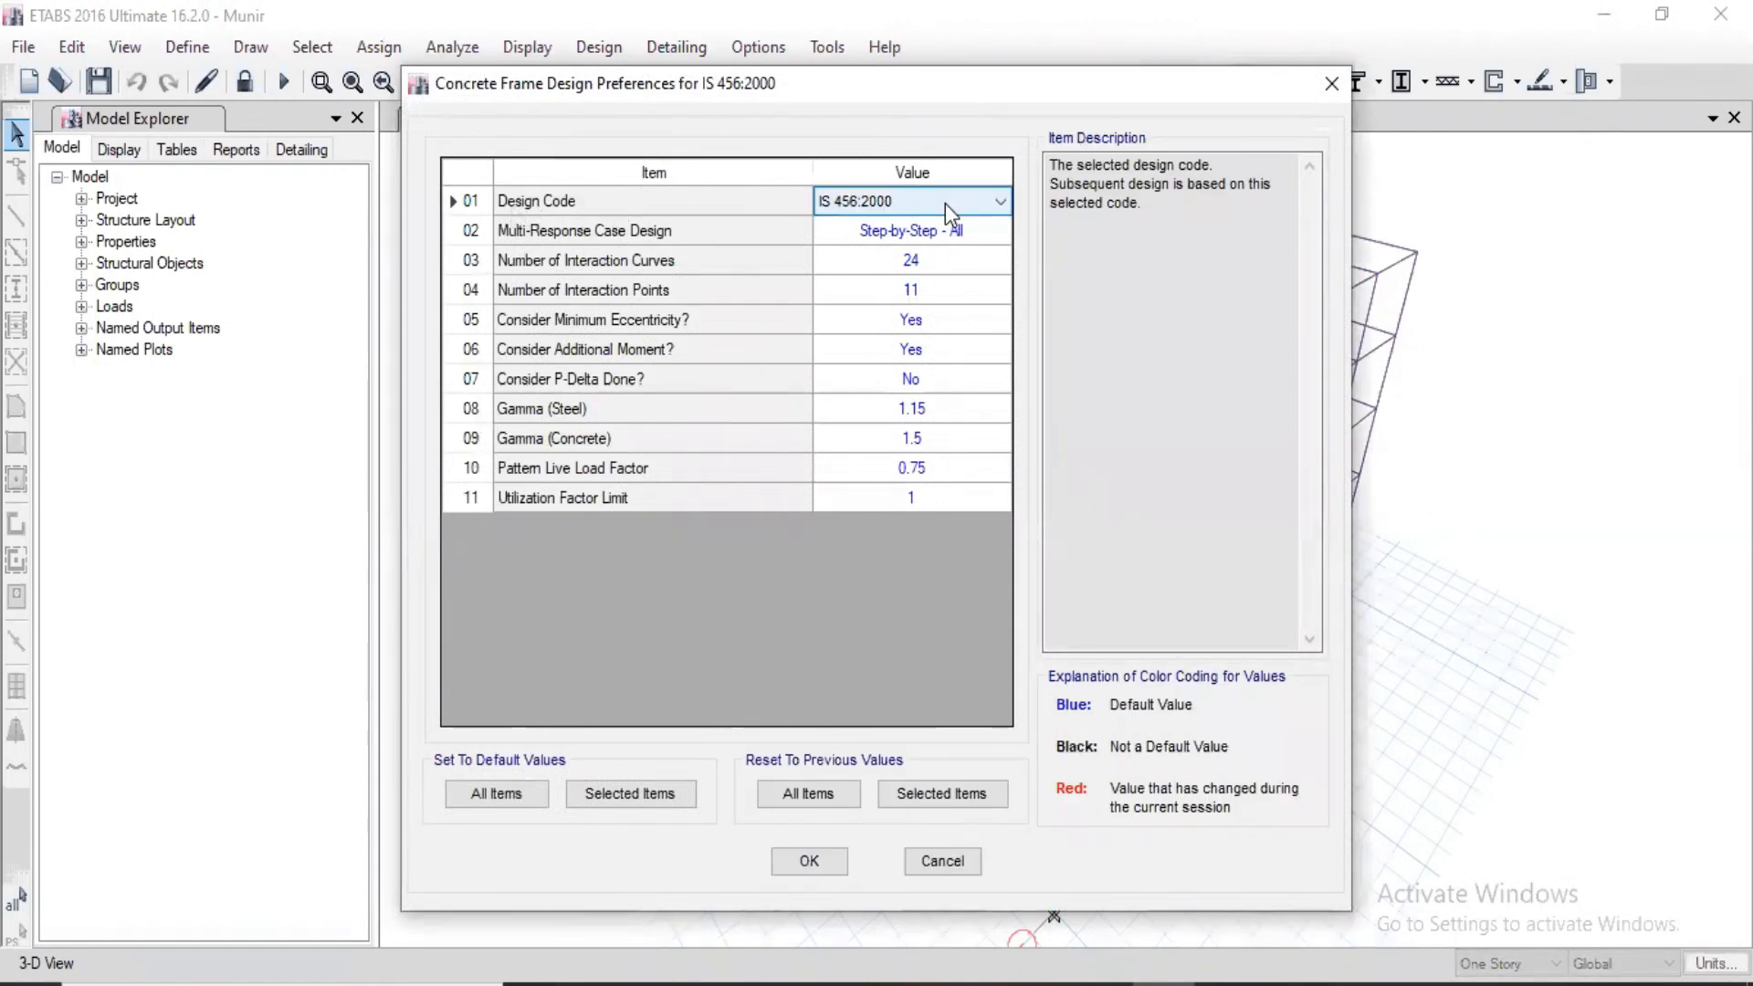
{"action": "left_click", "coordinate": [942, 203]}
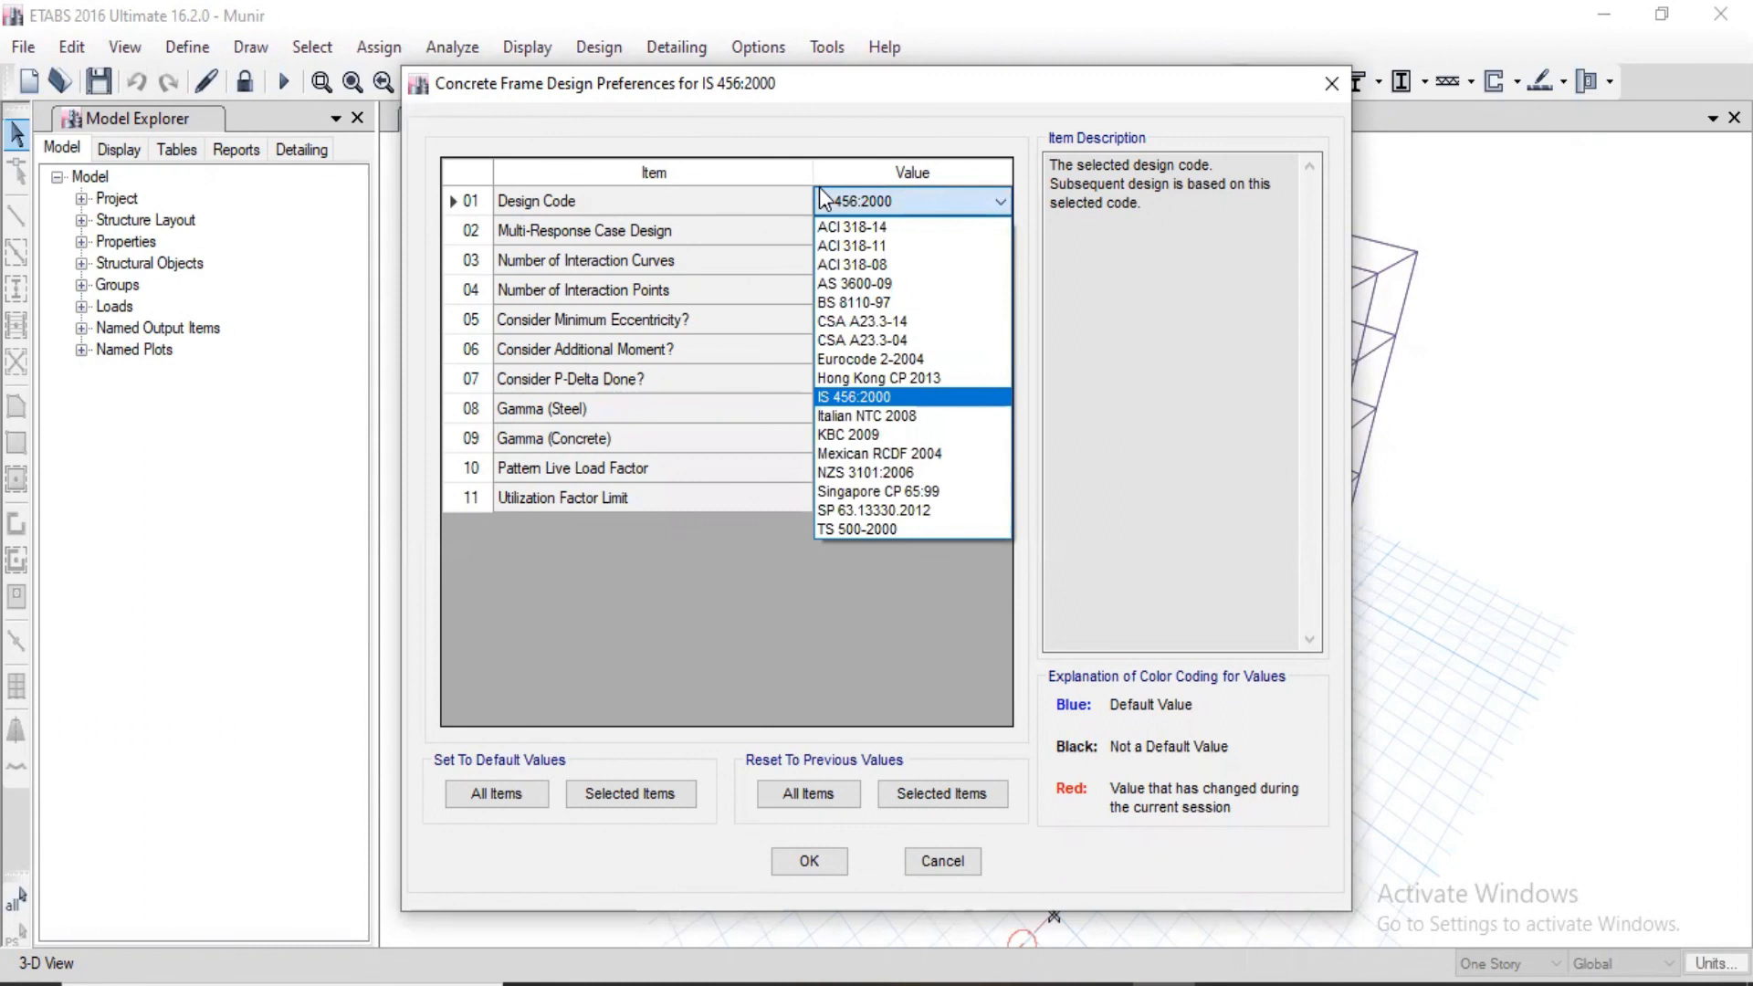
{"action": "left_click", "coordinate": [858, 400]}
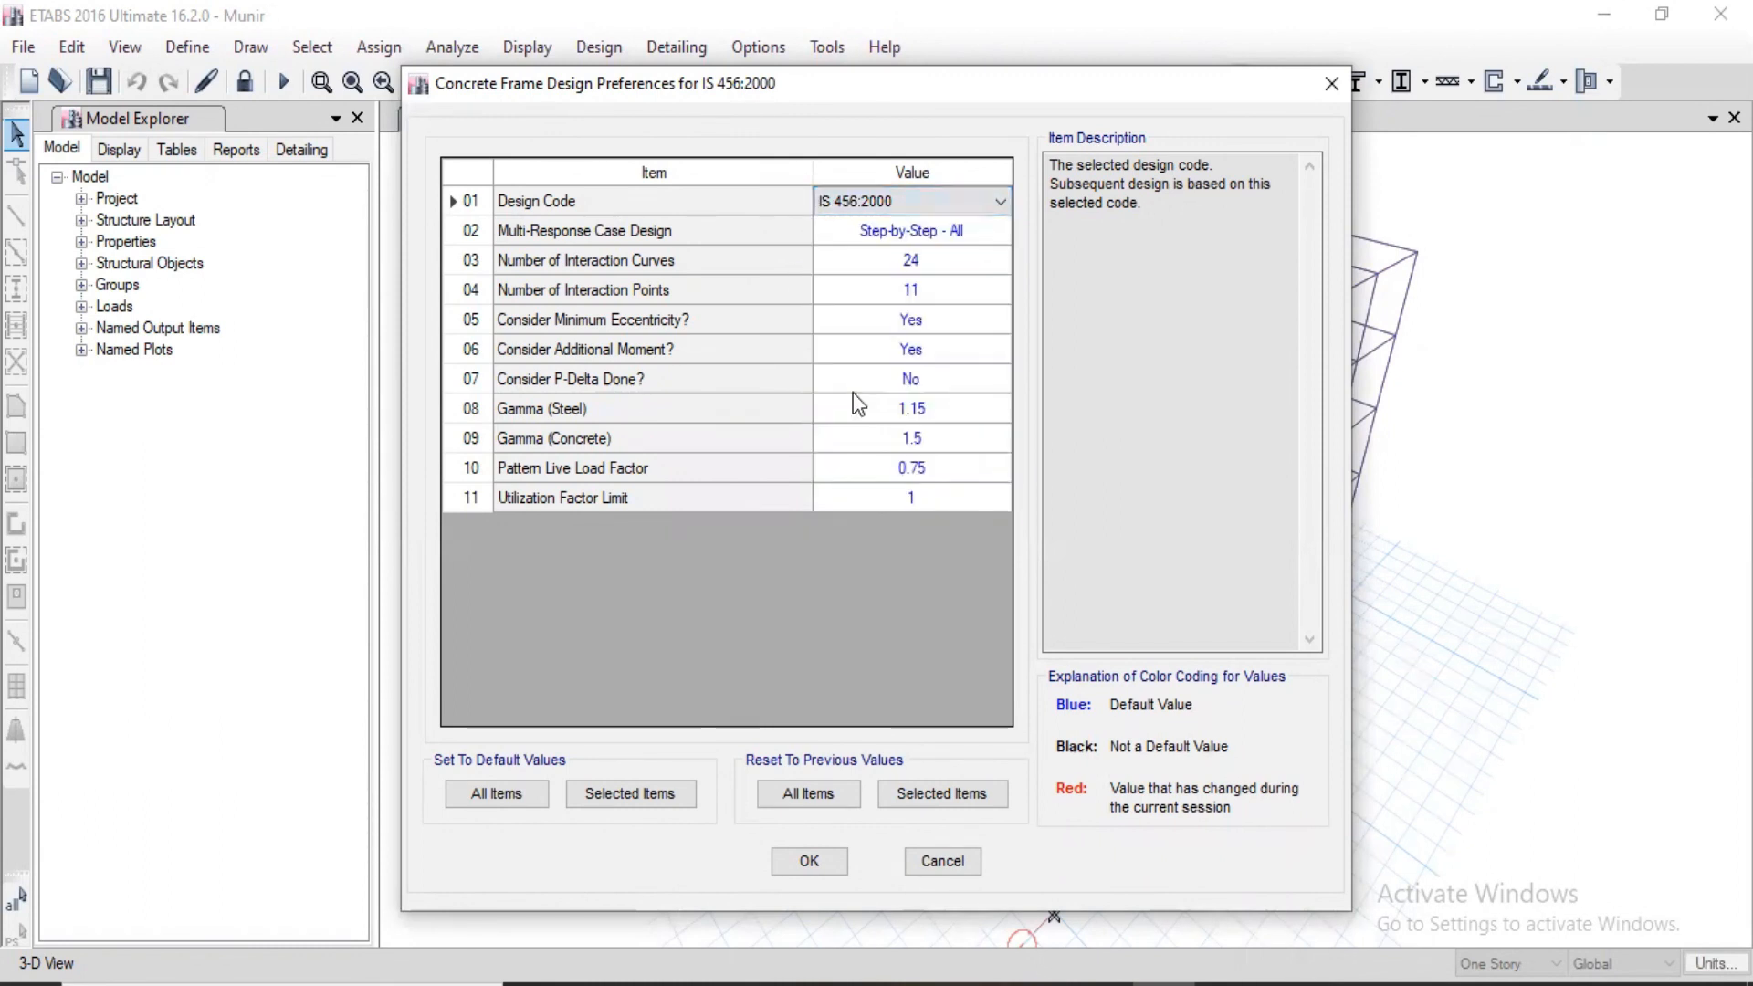
{"action": "left_click", "coordinate": [787, 409]}
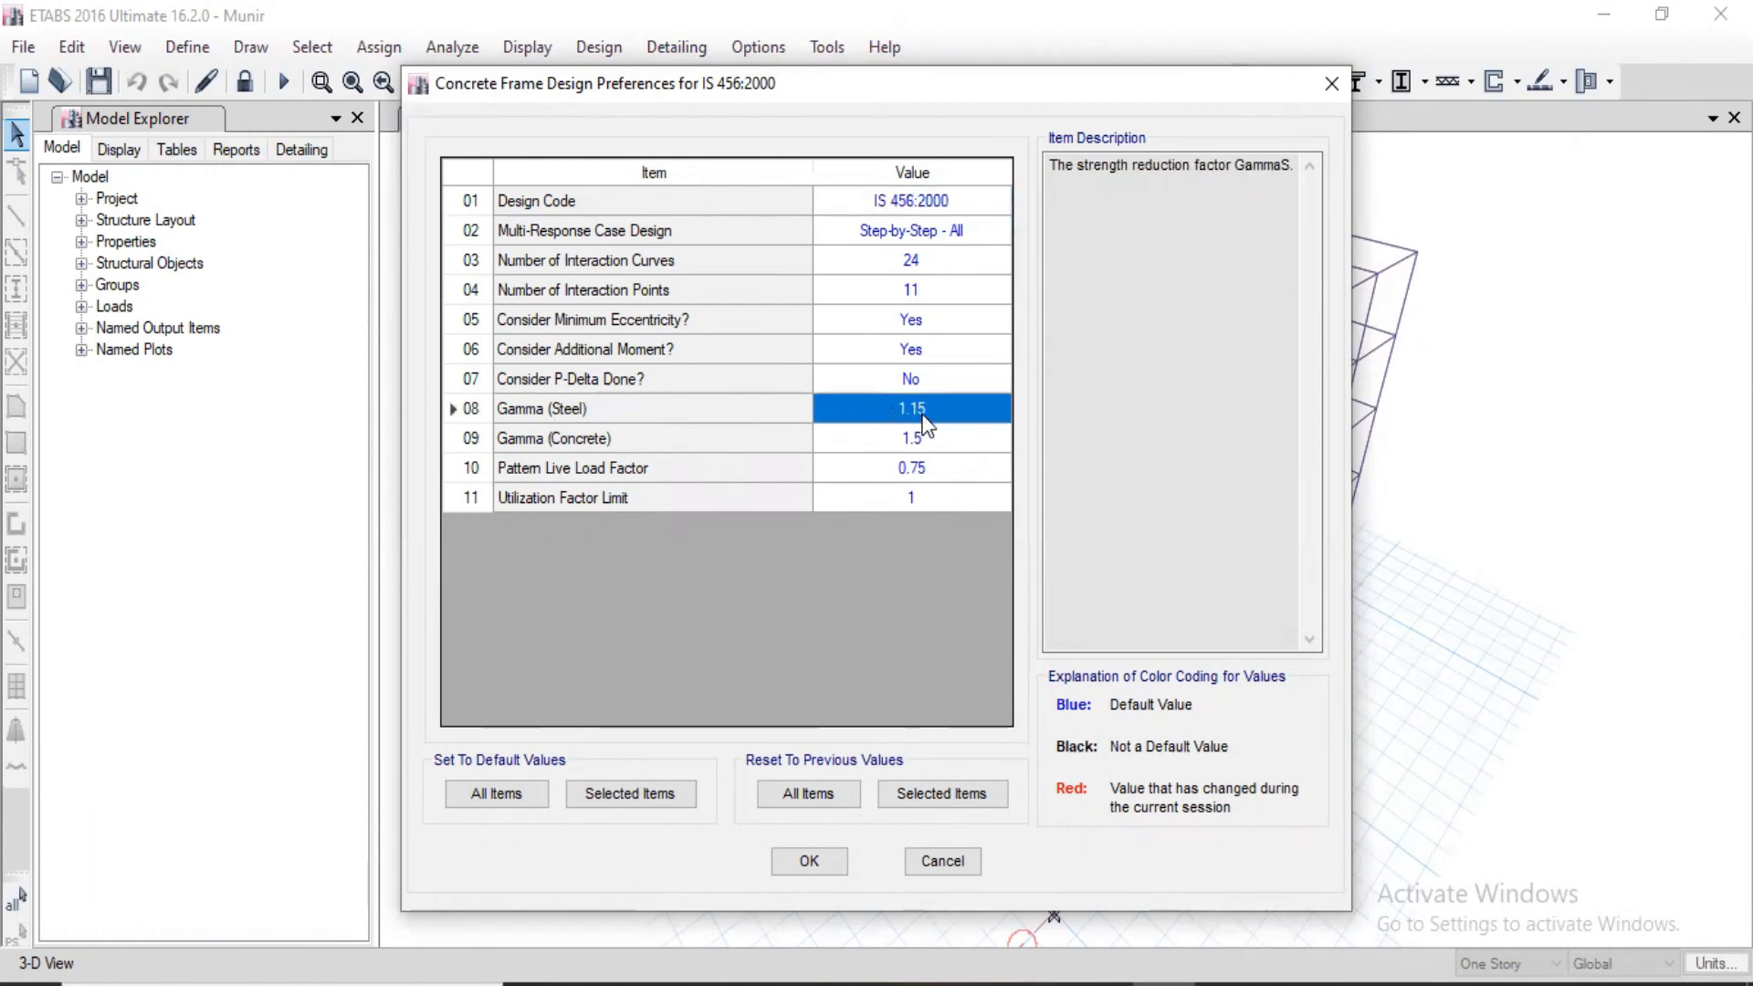
{"action": "left_click", "coordinate": [560, 440]}
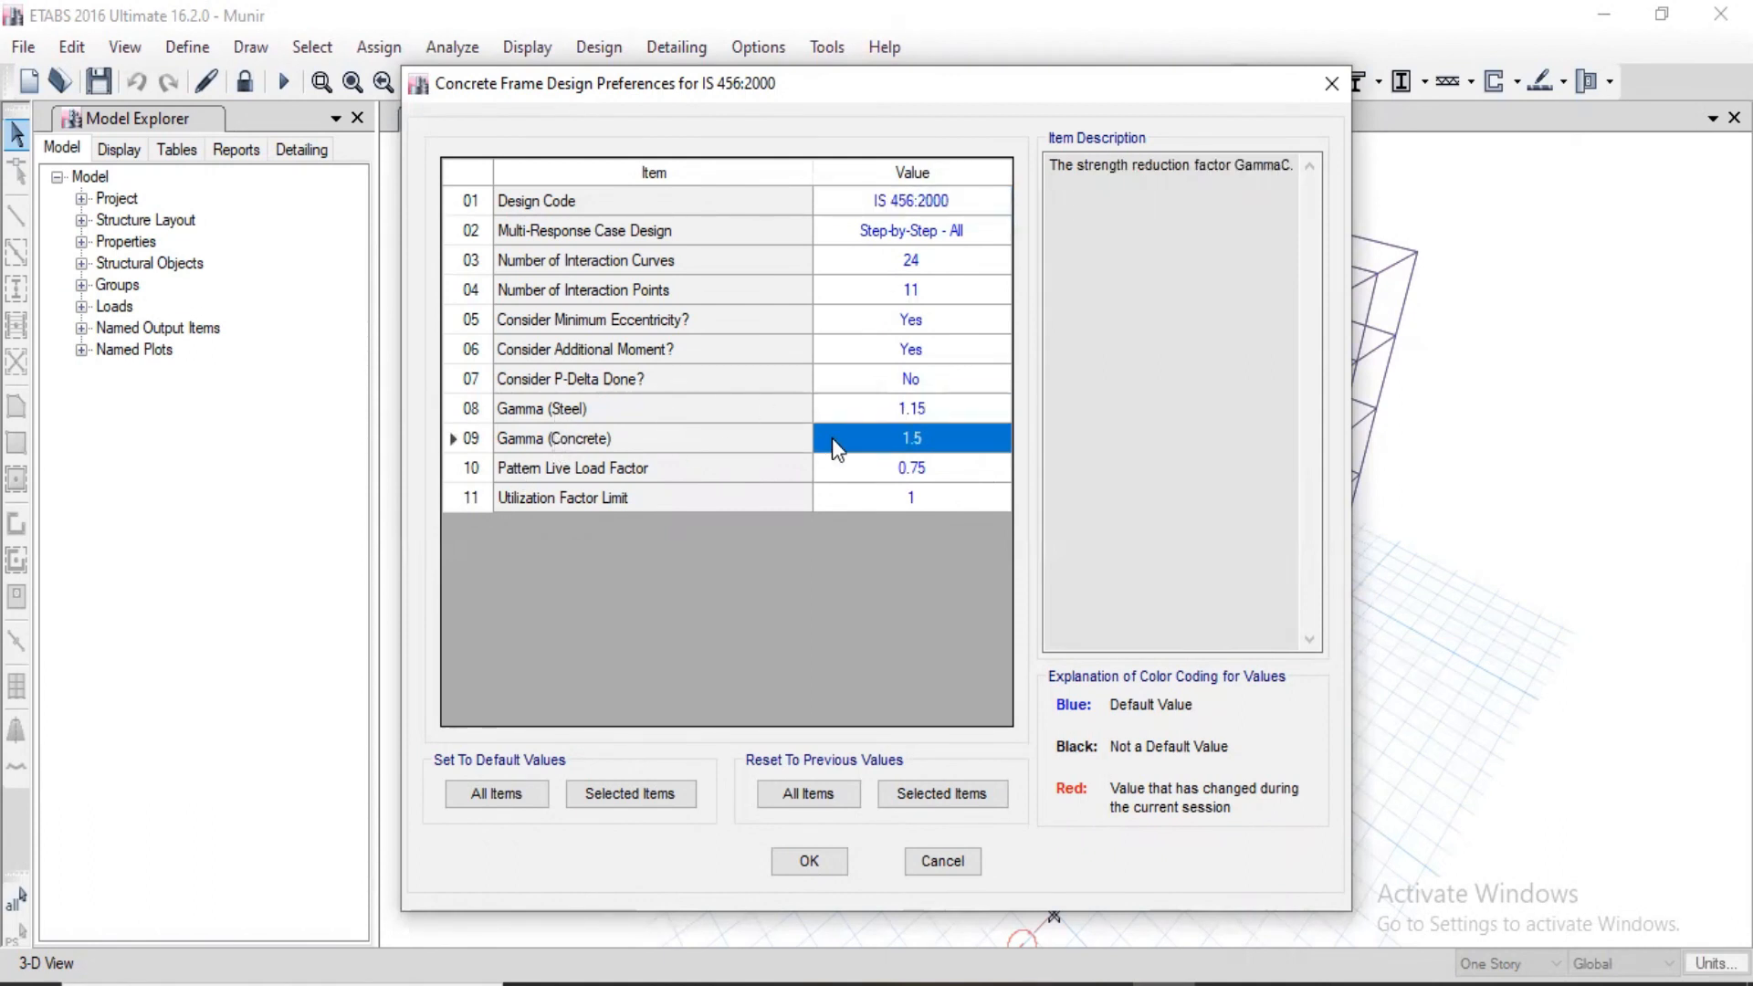
{"action": "left_click", "coordinate": [896, 440]}
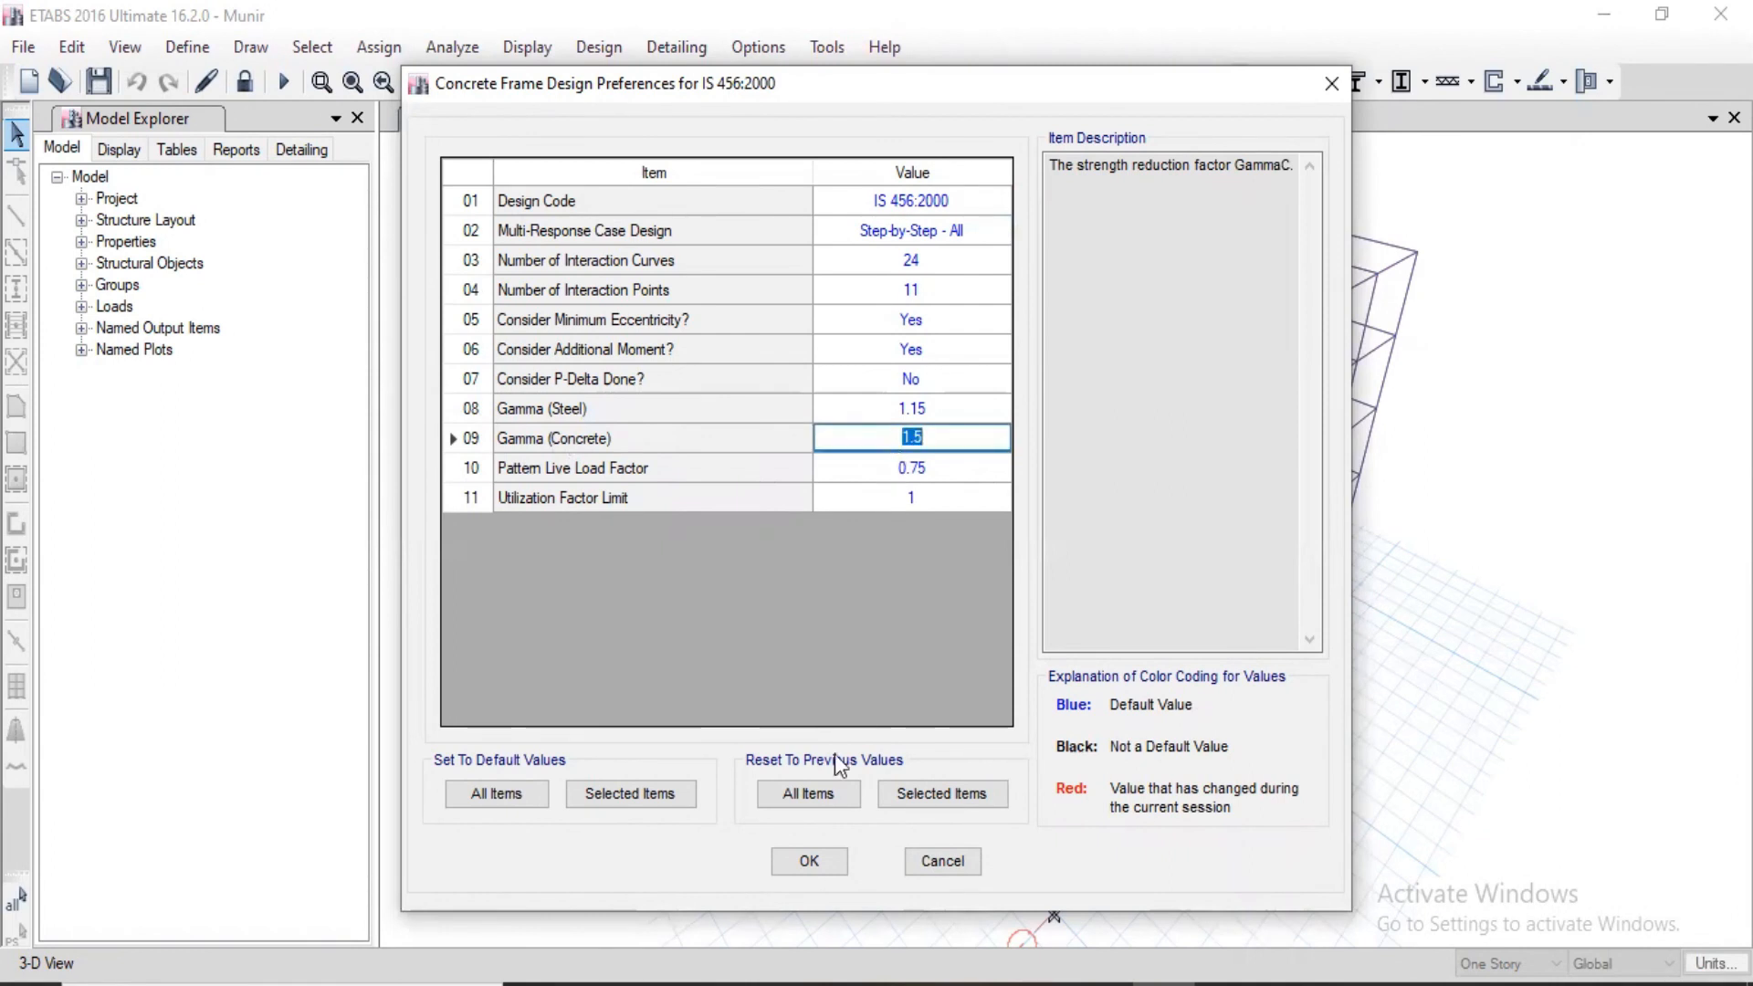
{"action": "left_click", "coordinate": [809, 862]}
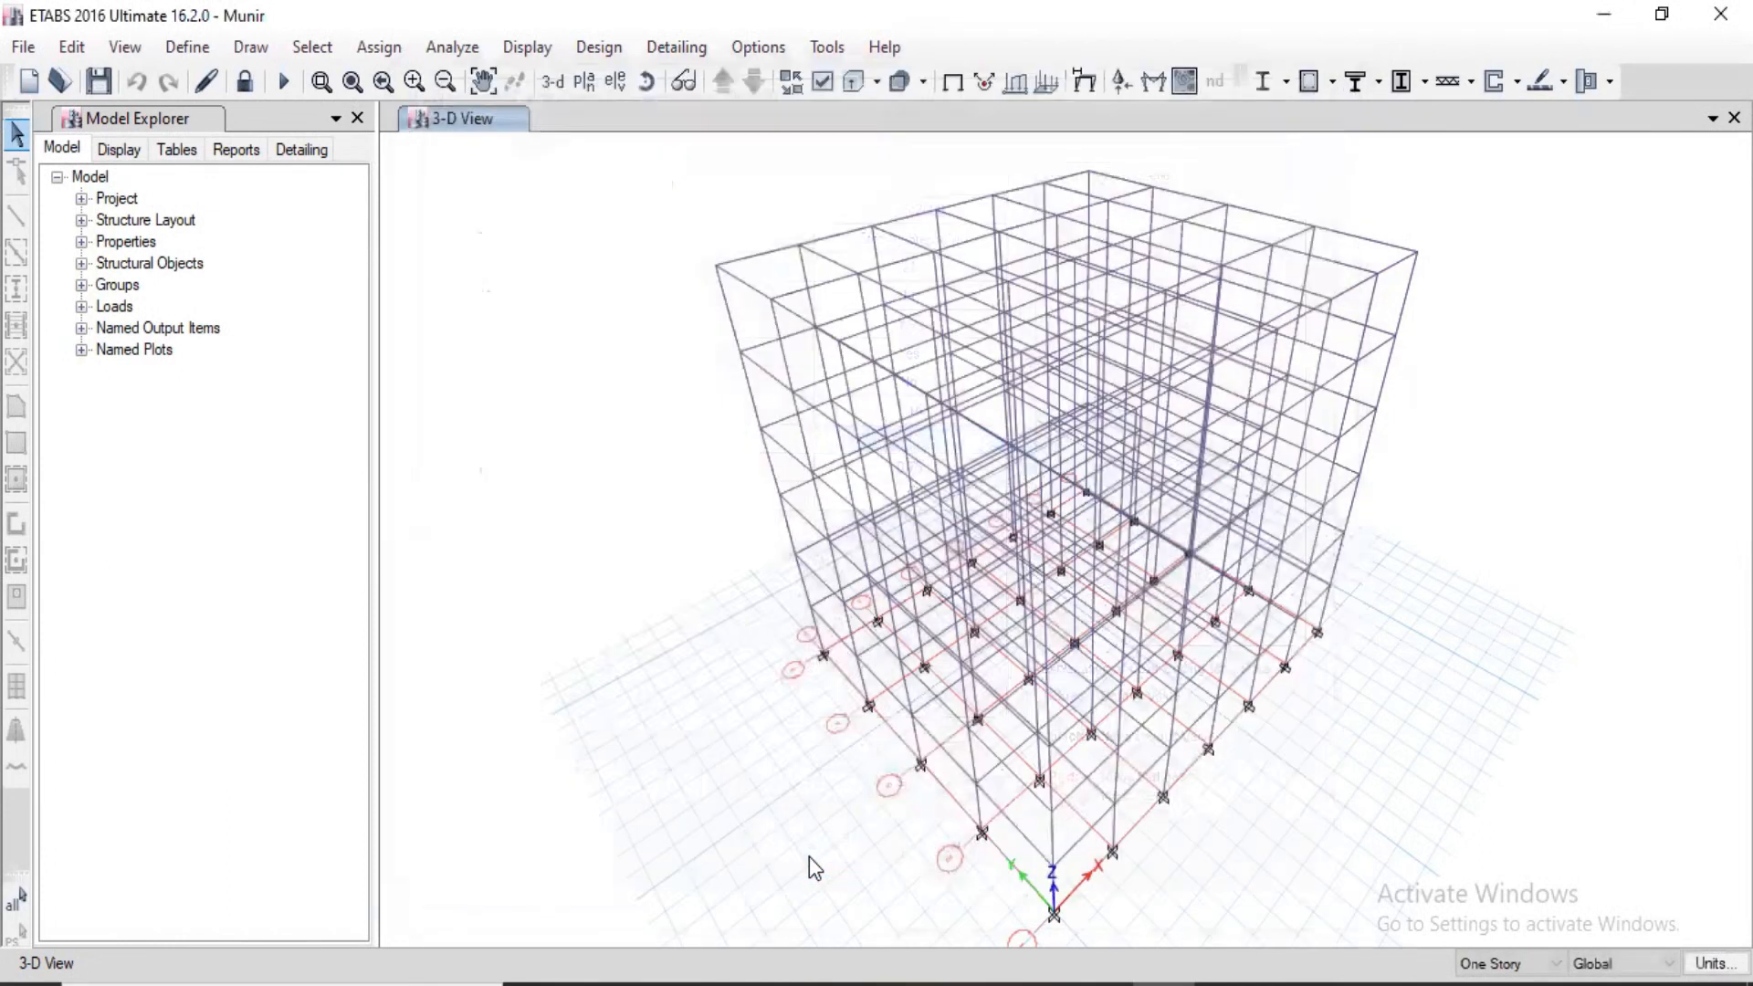
Step: In the column rebar selection rules, set the non-seismic longitudinal bars to smallest size 12 and largest size 20
{"action": "left_click", "coordinate": [599, 51]}
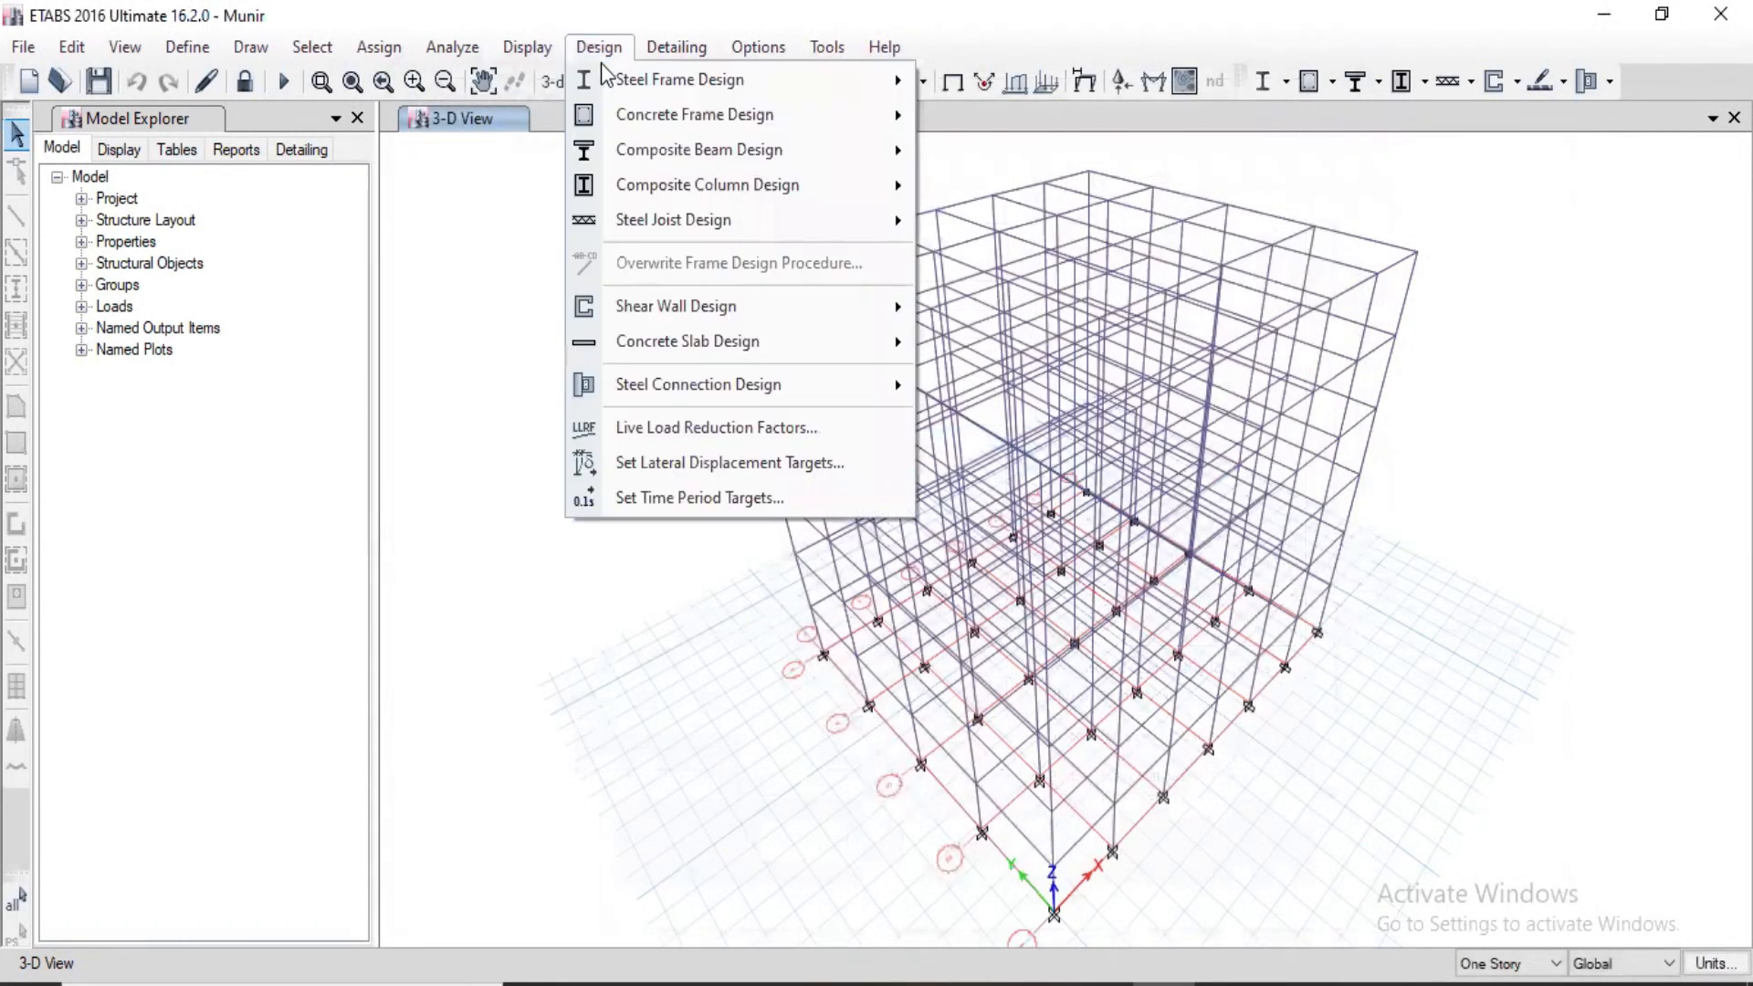
{"action": "mouse_move", "coordinate": [613, 118]}
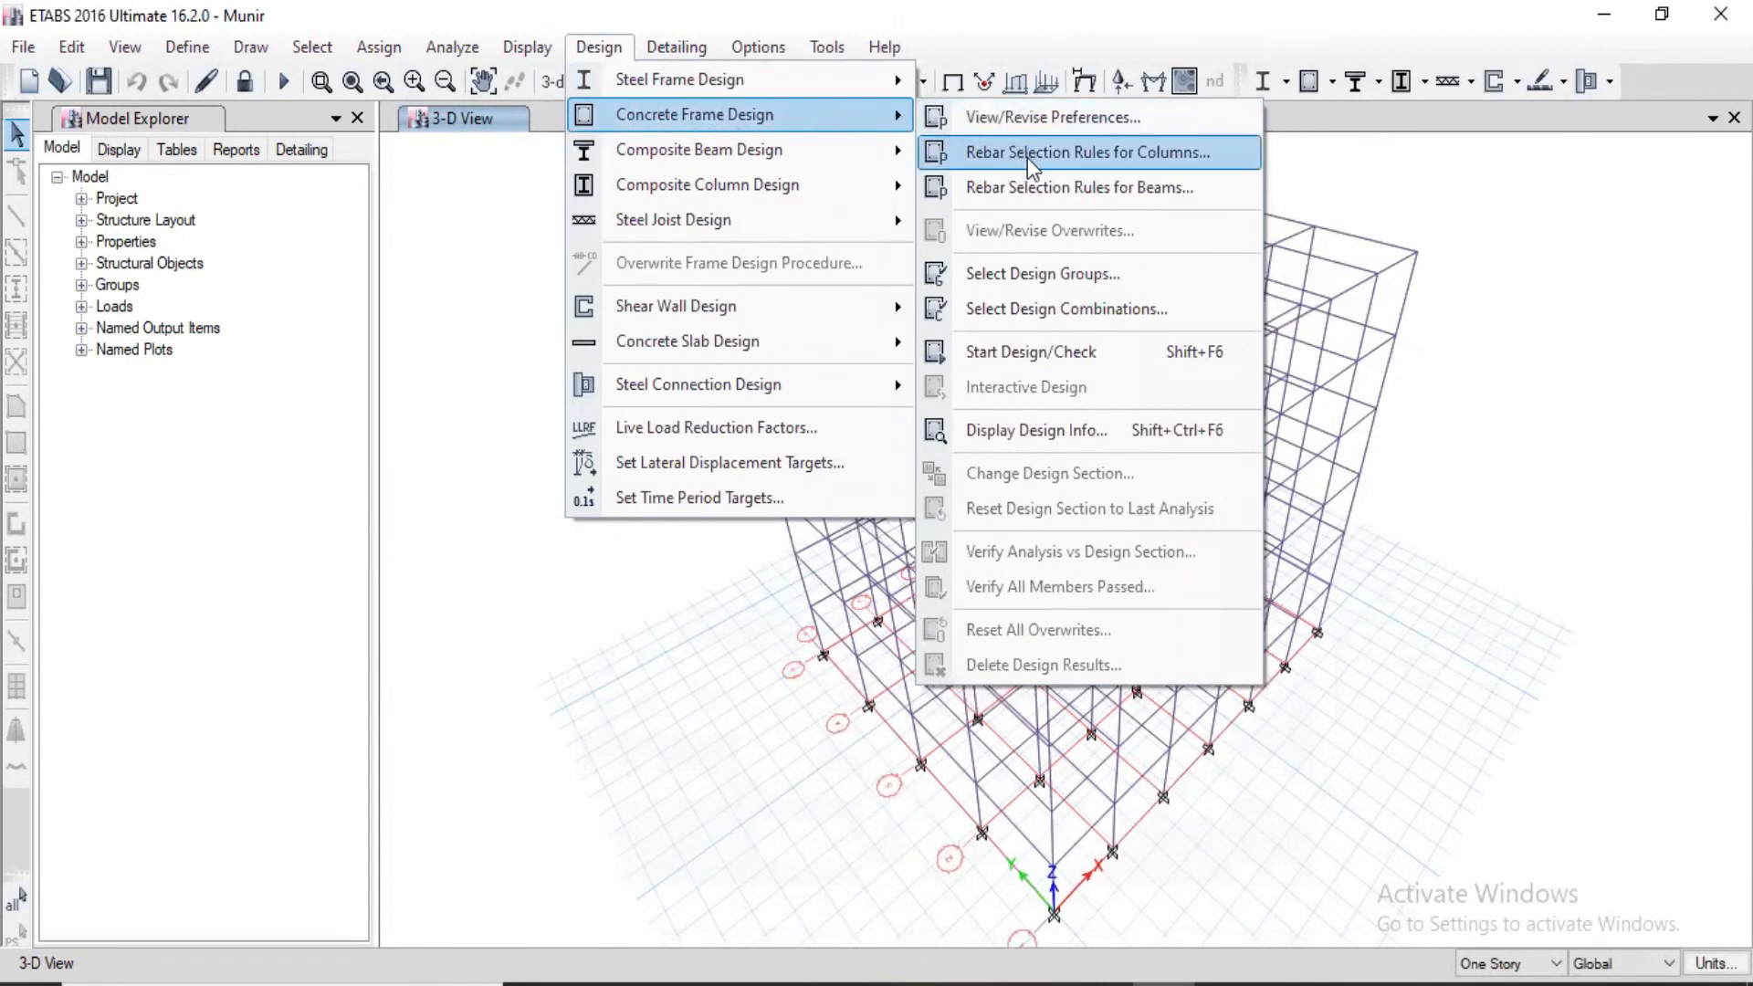
{"action": "left_click", "coordinate": [1094, 154]}
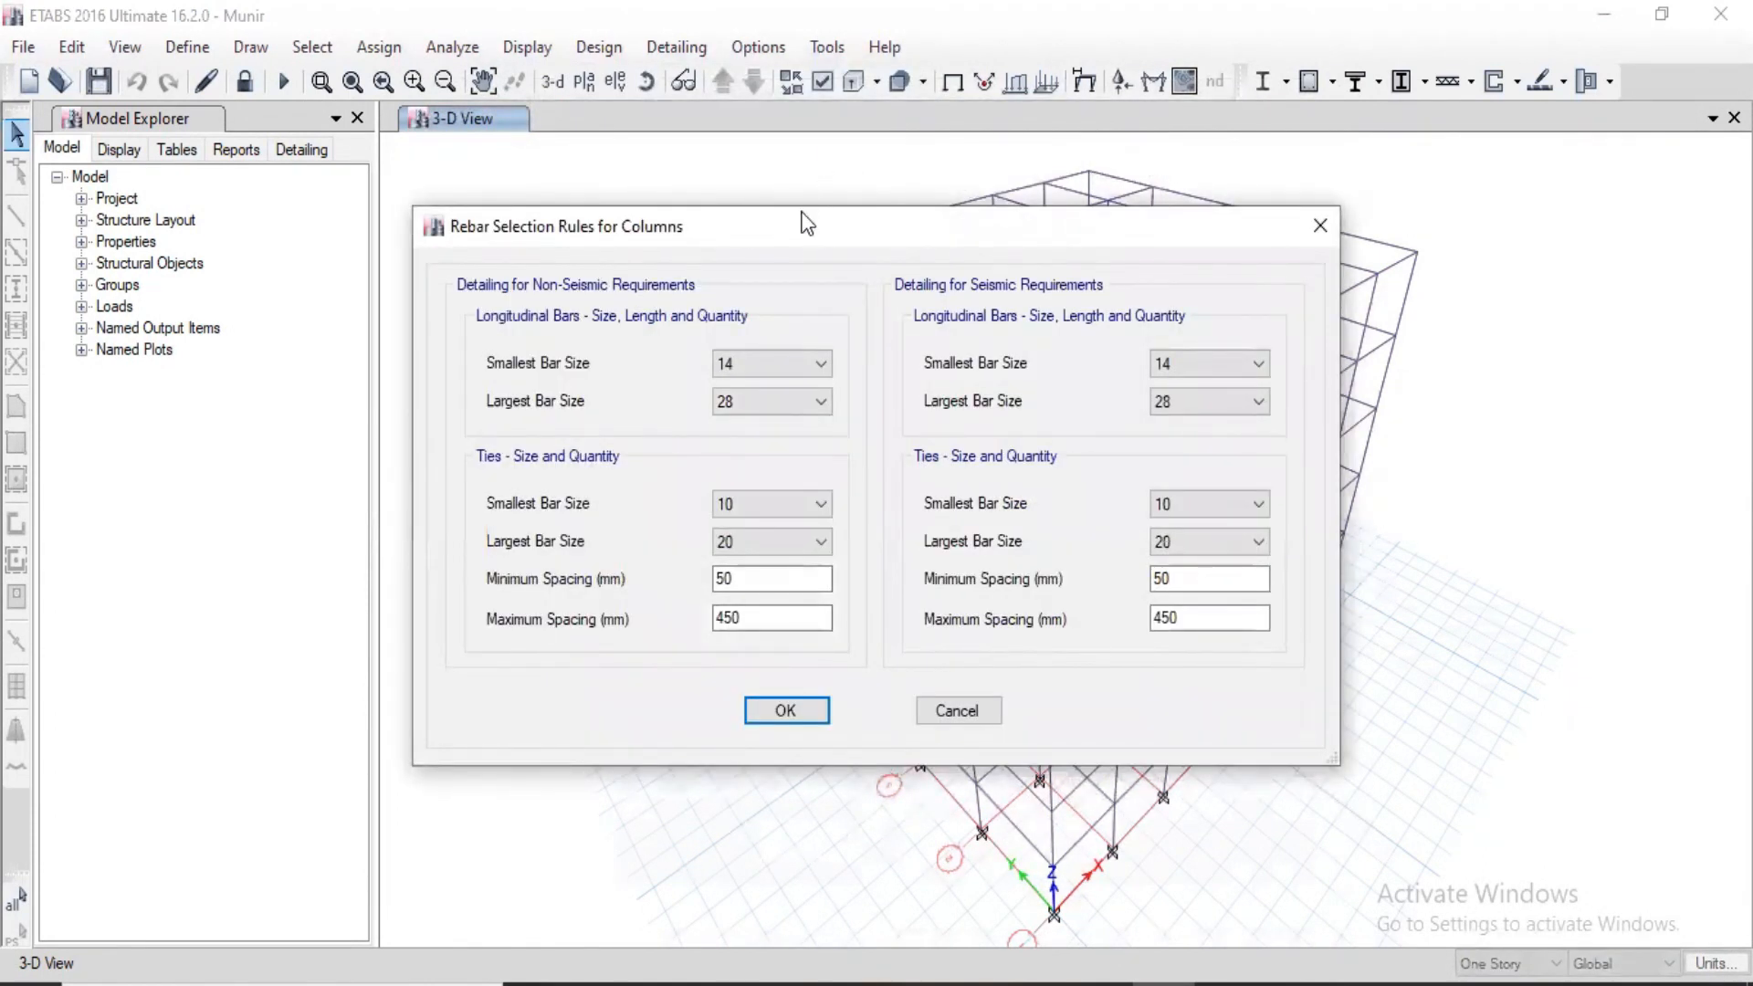
{"action": "left_click_drag", "start_coordinate": [806, 224], "coordinate": [766, 98]}
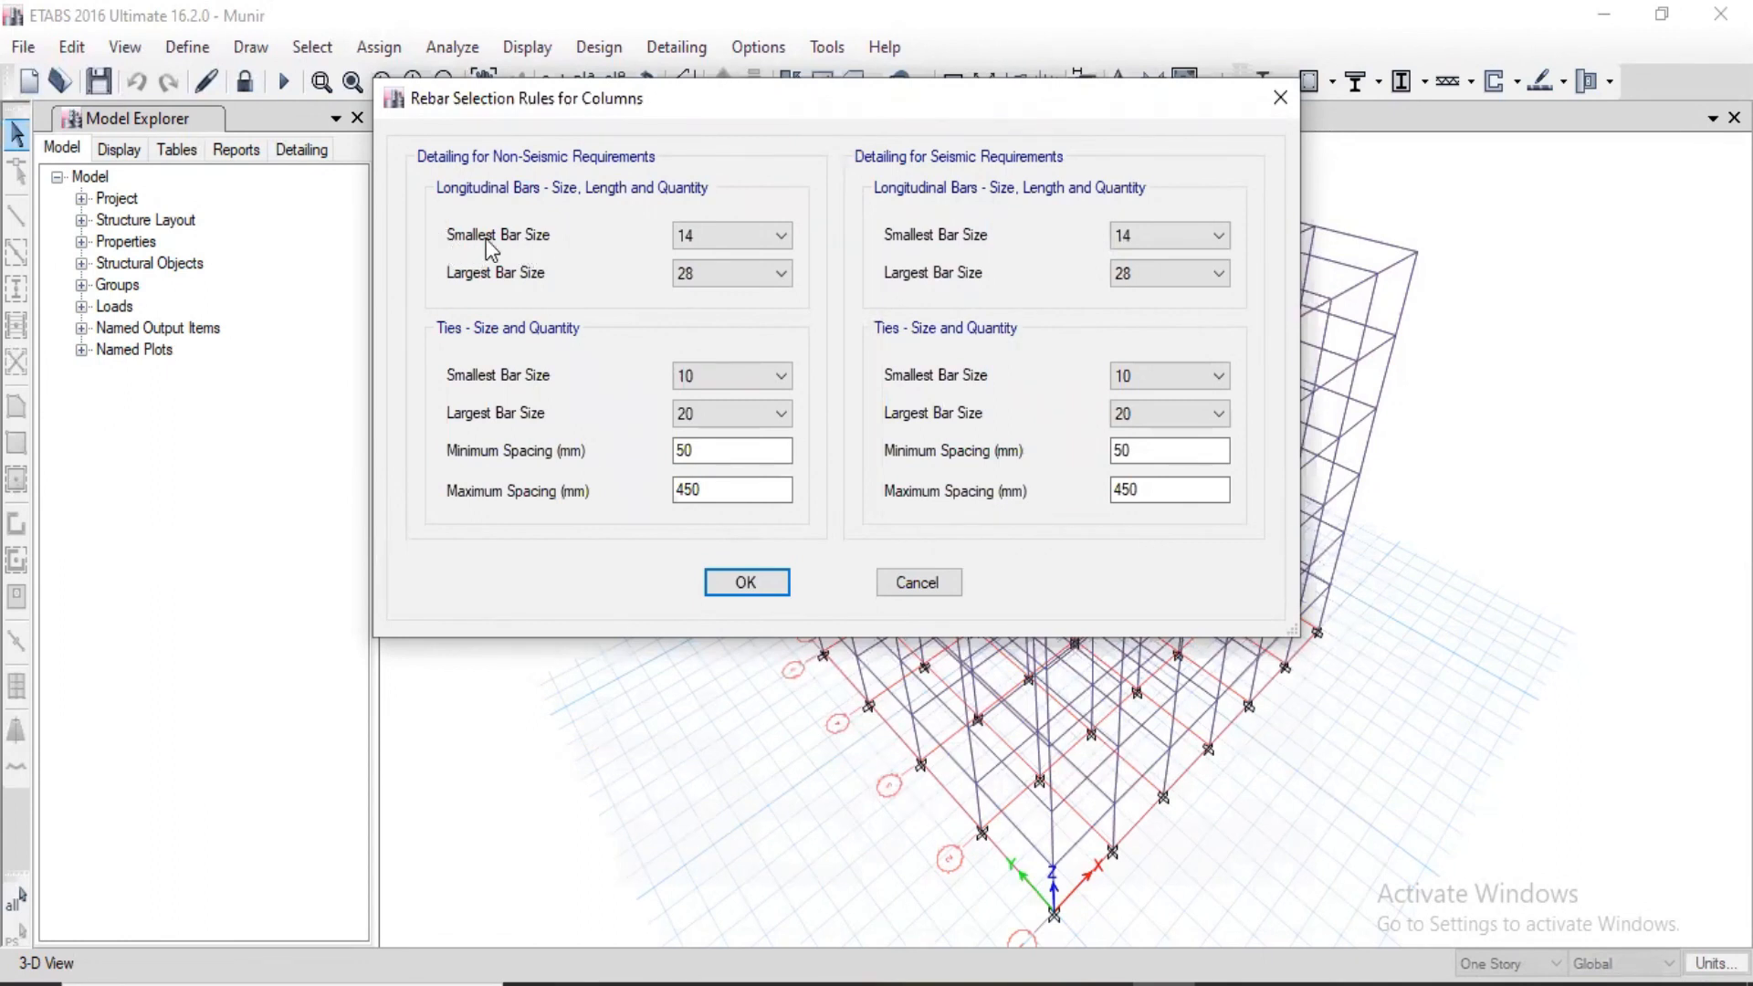
{"action": "left_click", "coordinate": [701, 230]}
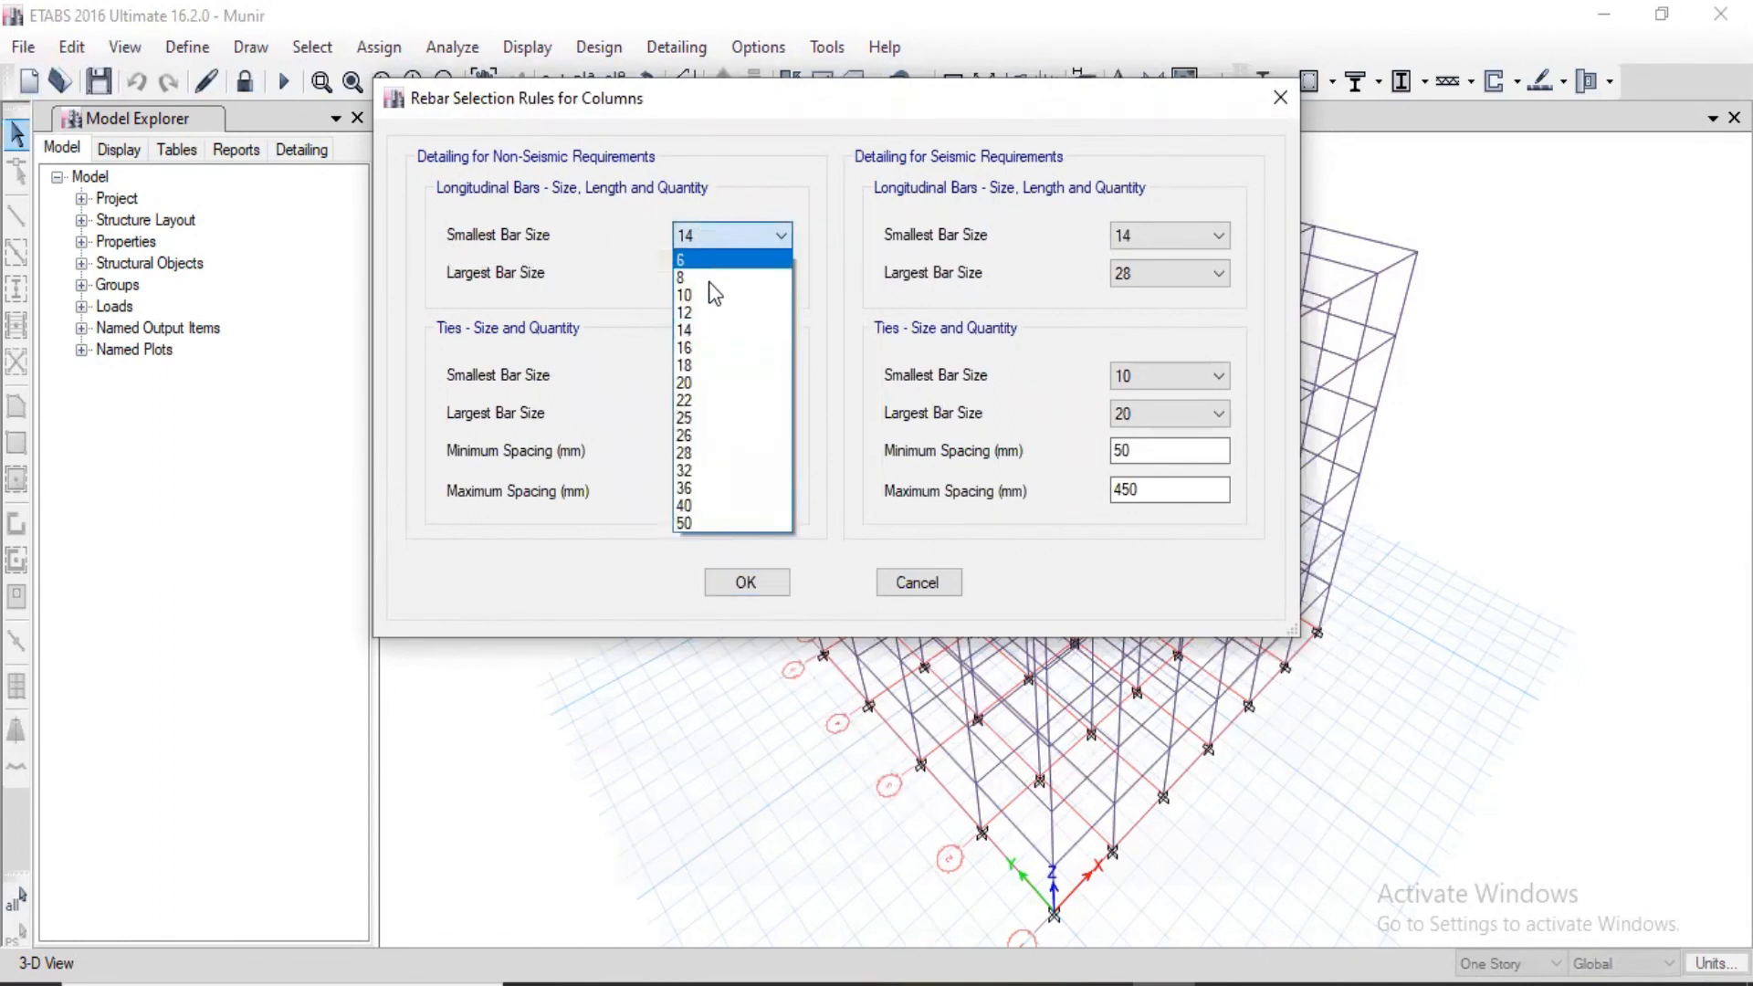
{"action": "left_click", "coordinate": [701, 308]}
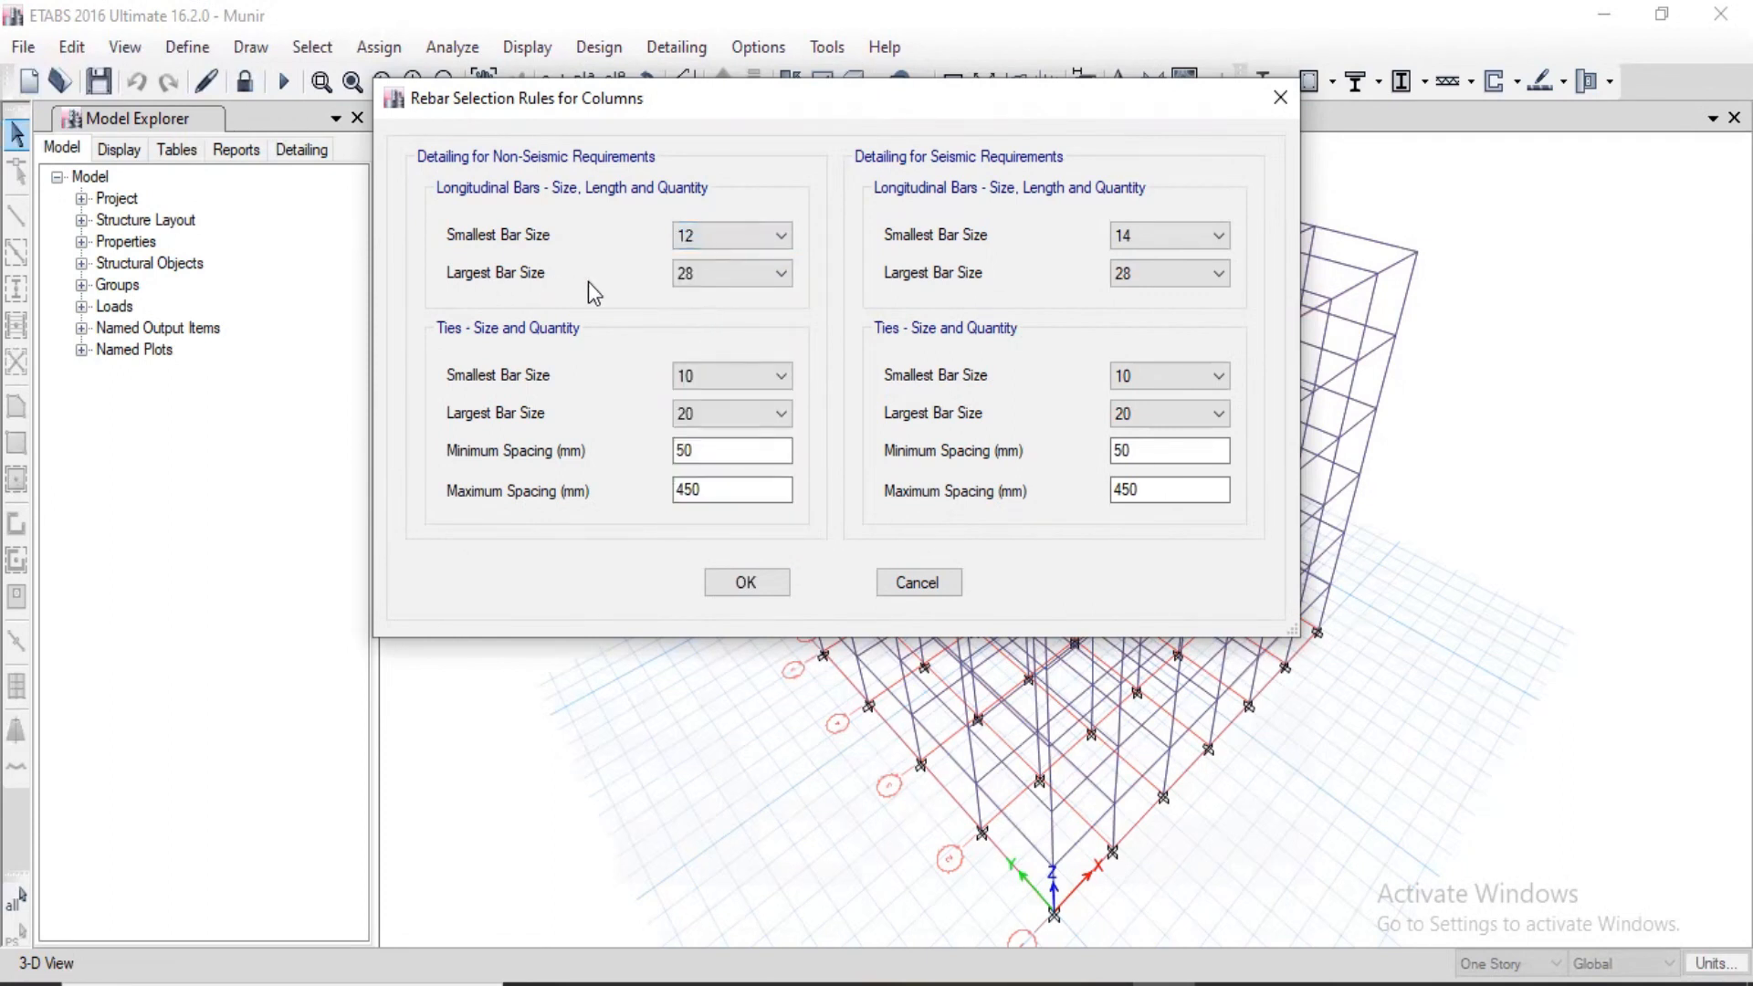
{"action": "left_click", "coordinate": [725, 272]}
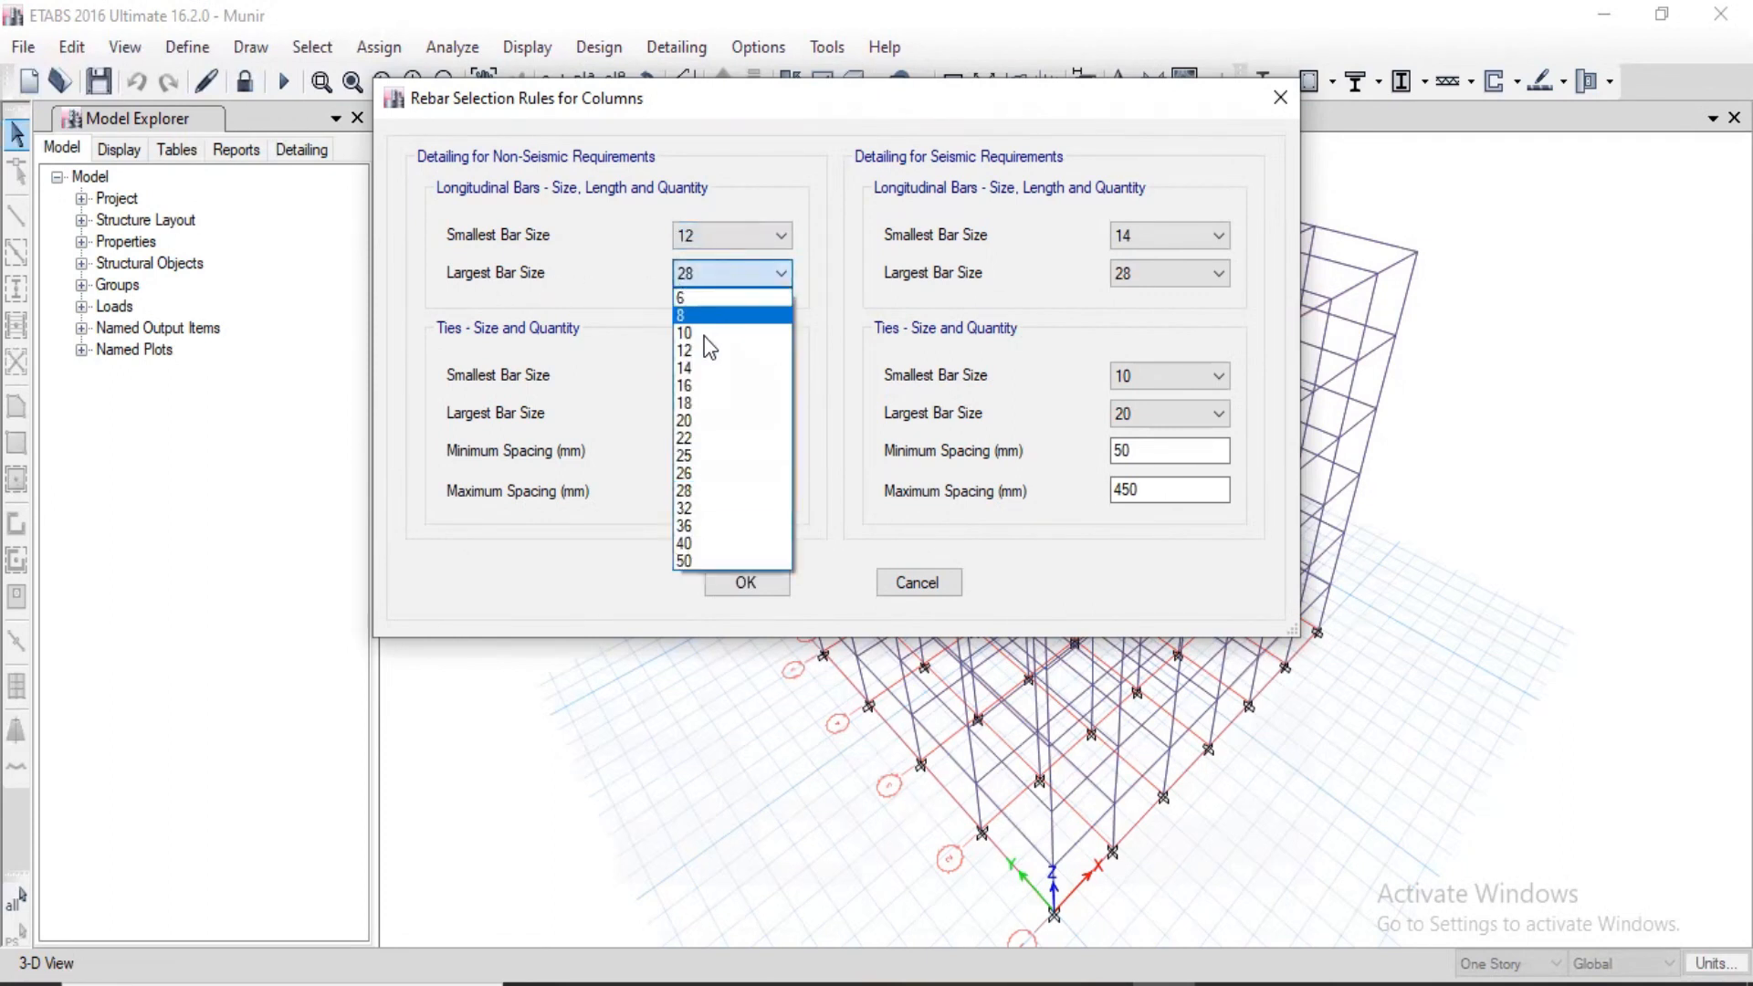
{"action": "left_click", "coordinate": [713, 421]}
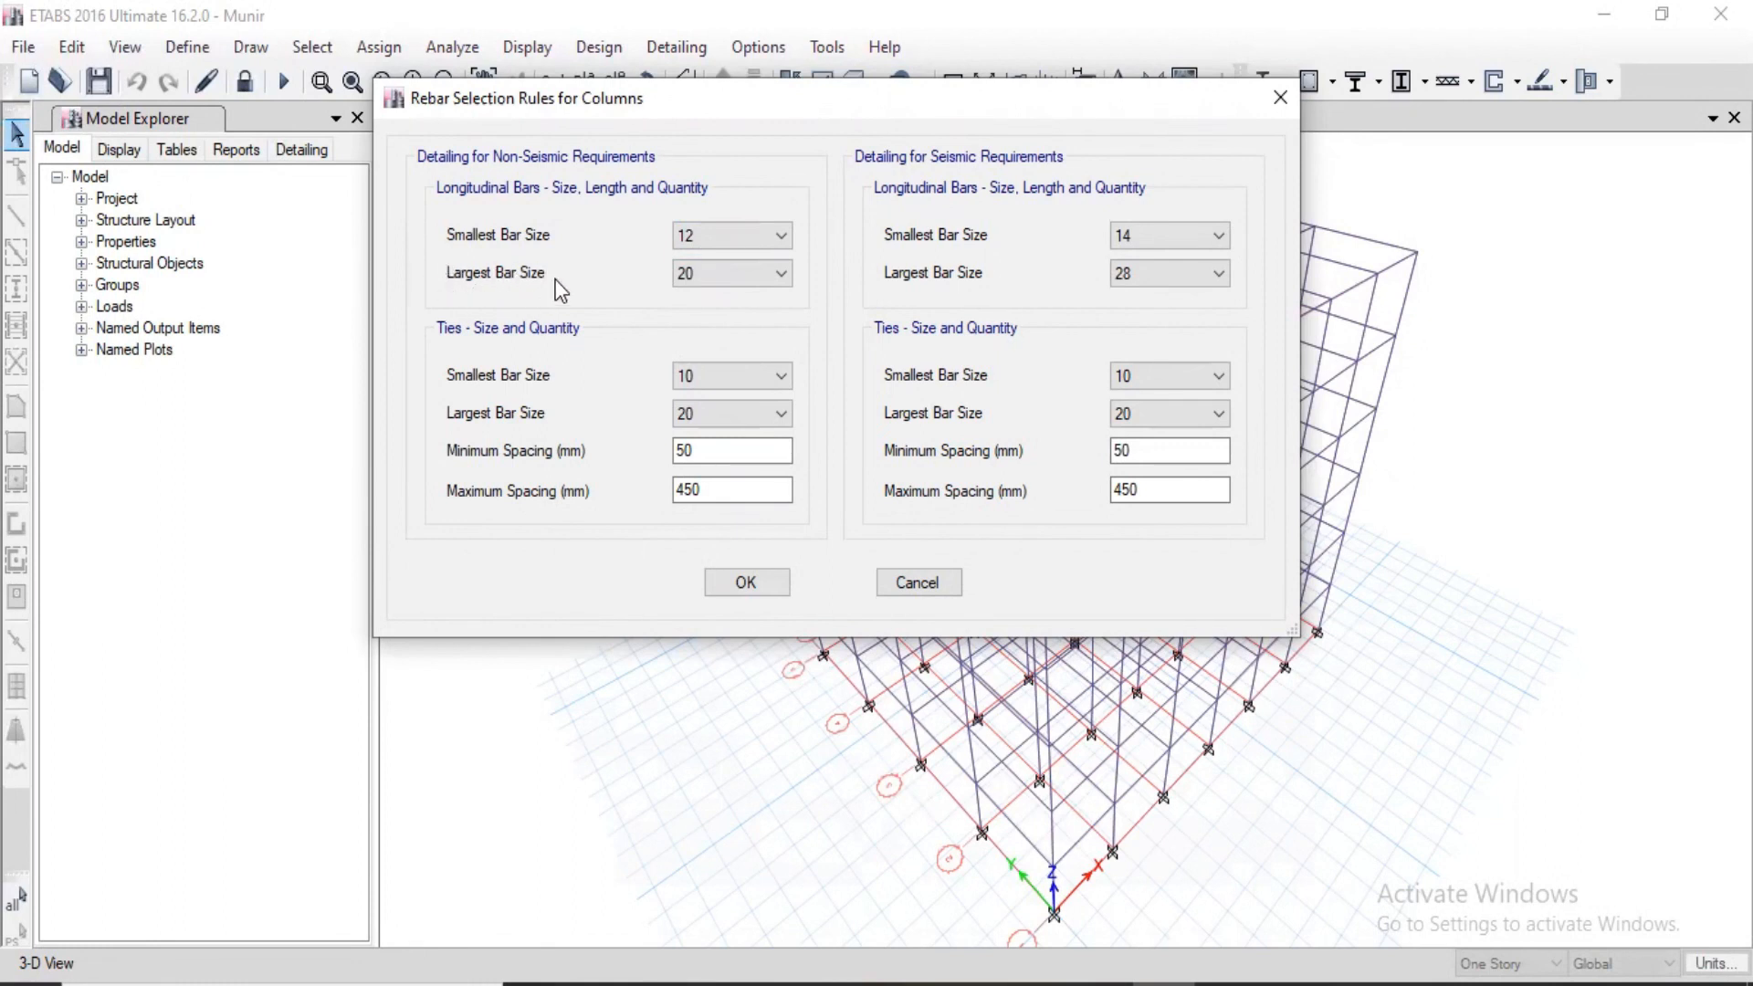
{"action": "left_click", "coordinate": [680, 283]}
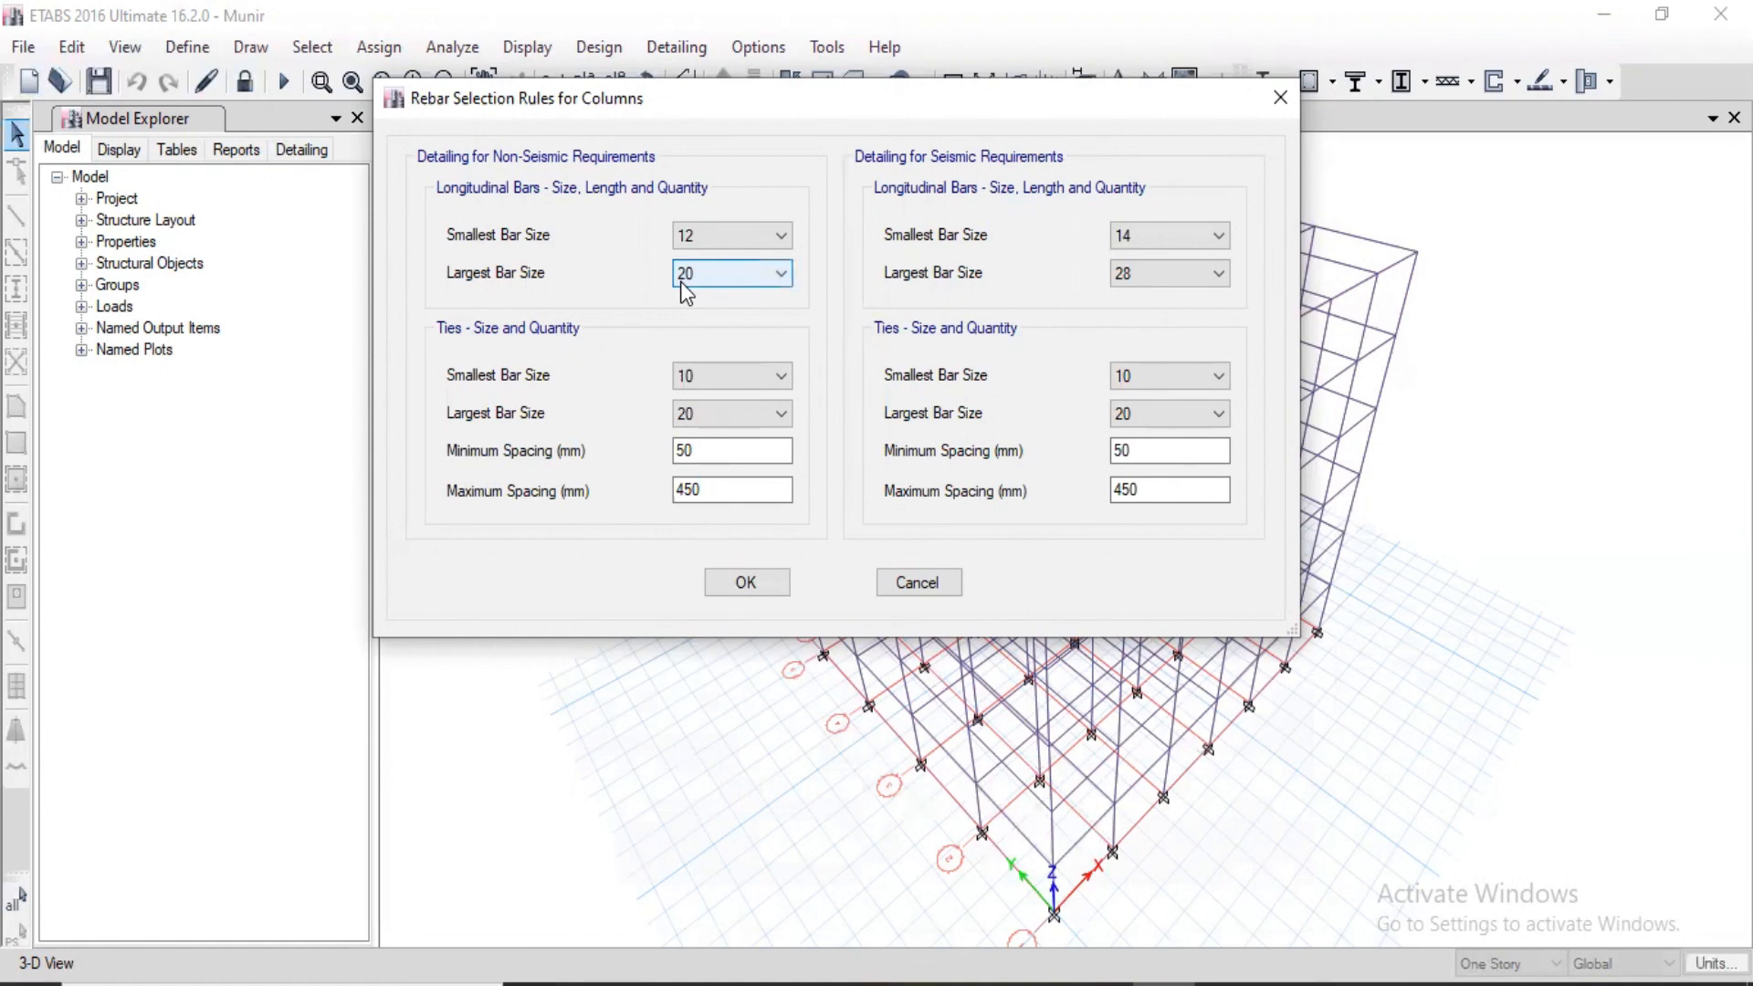
{"action": "left_click", "coordinate": [687, 283]}
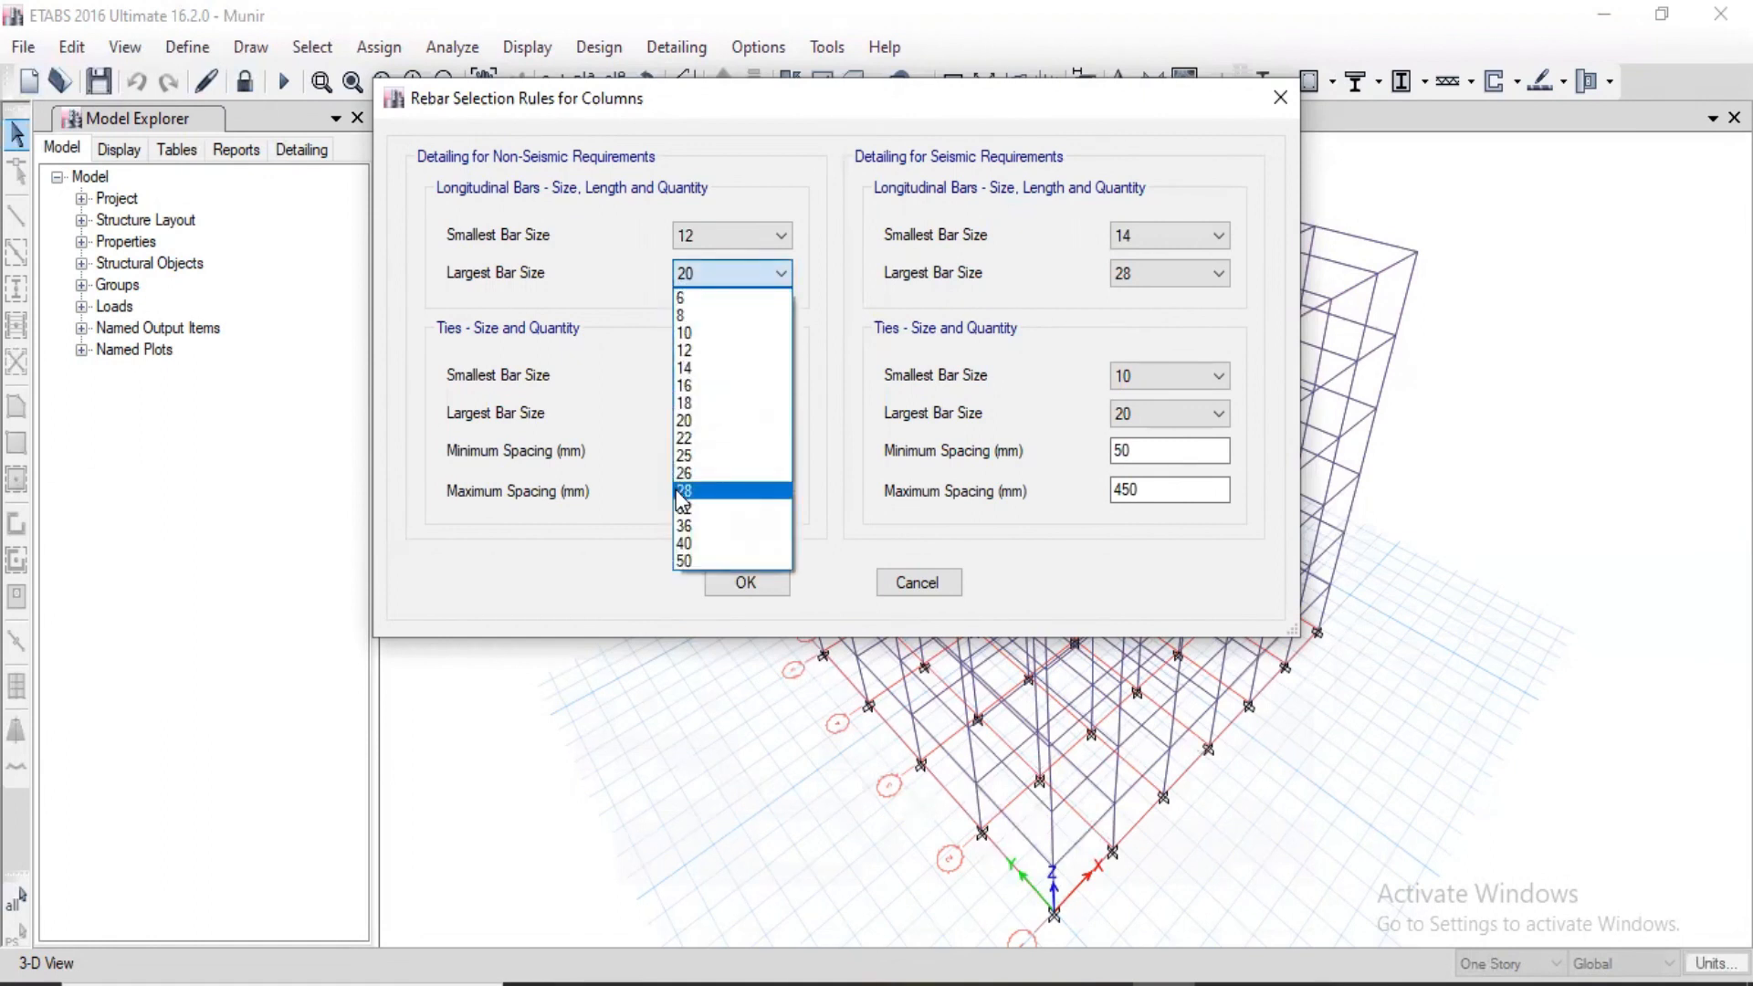
{"action": "left_click", "coordinate": [721, 420]}
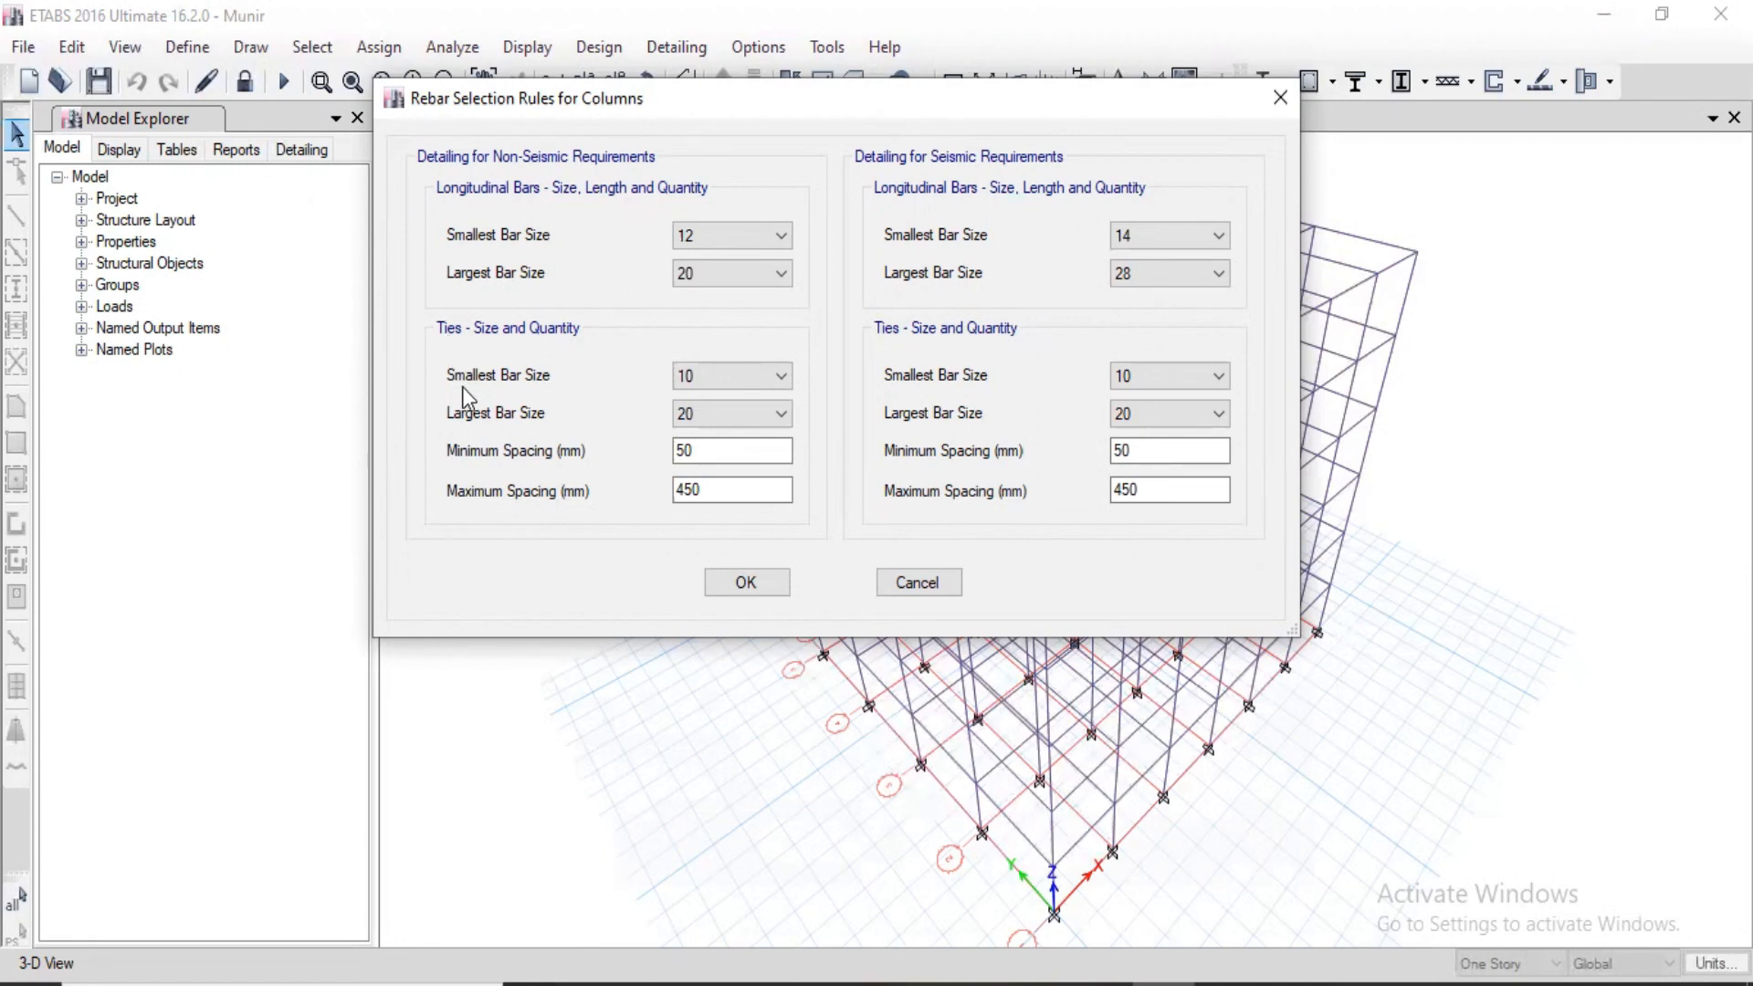
Step: Set the non-seismic column ties to smallest bar size 8 and largest bar size 12
{"action": "left_click", "coordinate": [738, 377]}
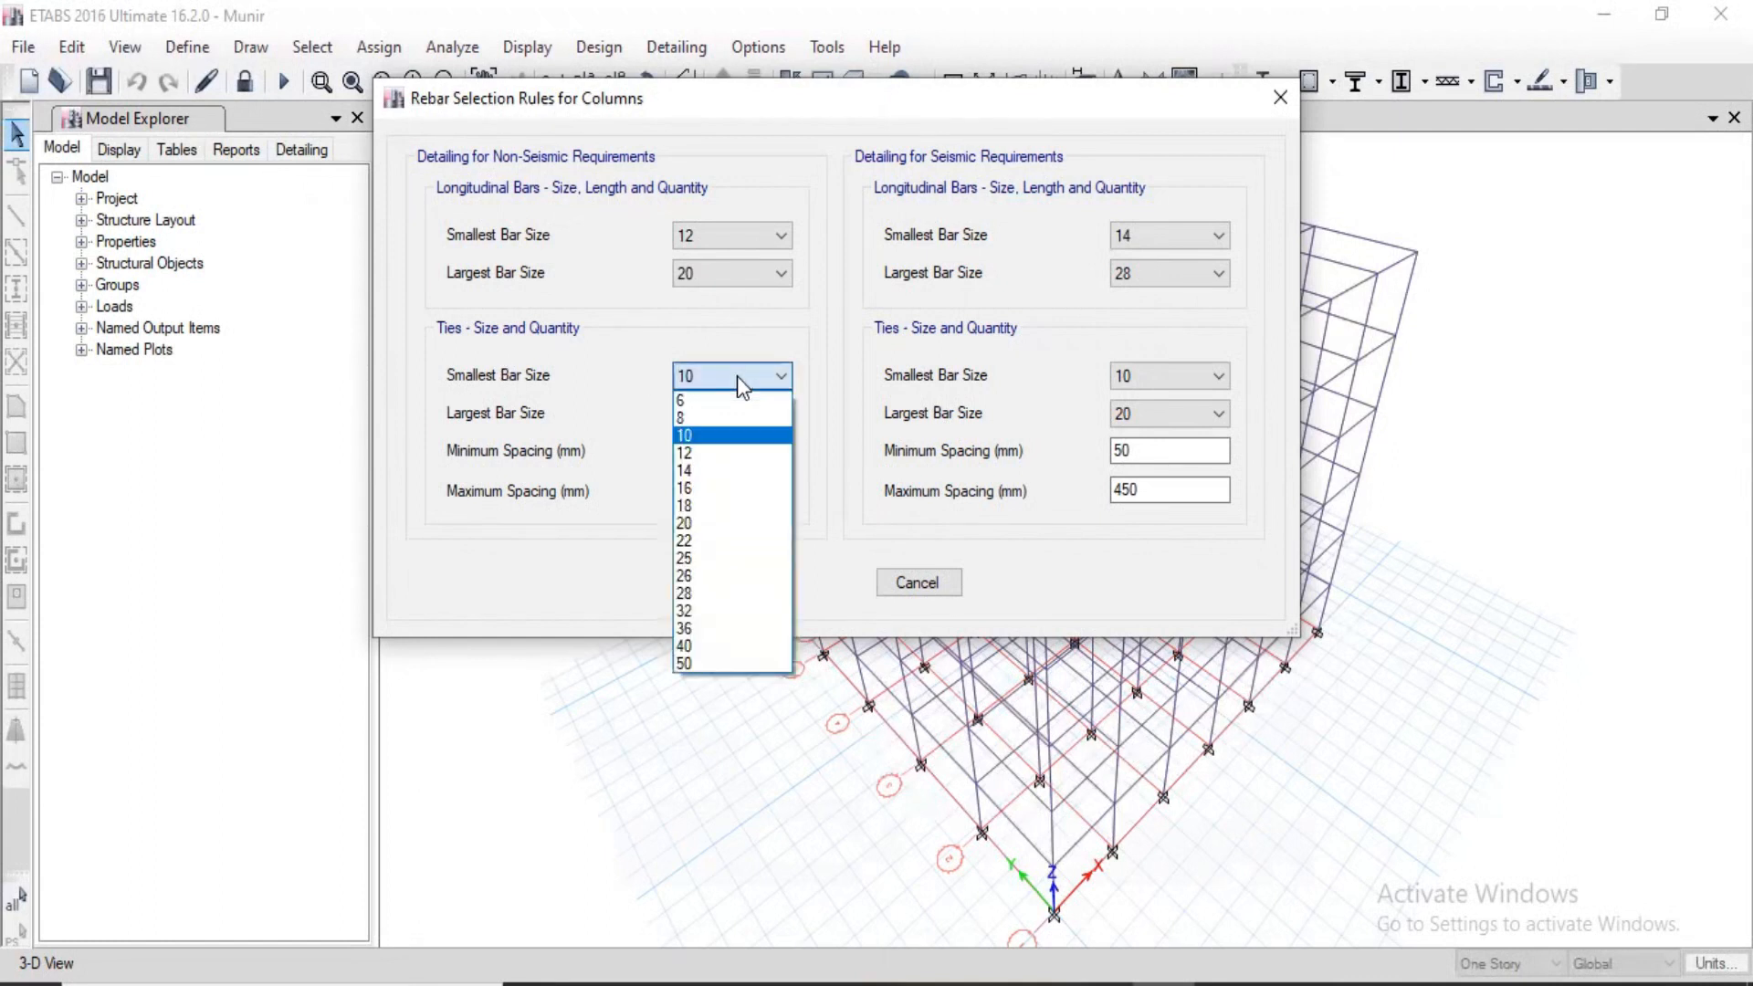
{"action": "left_click", "coordinate": [704, 411]}
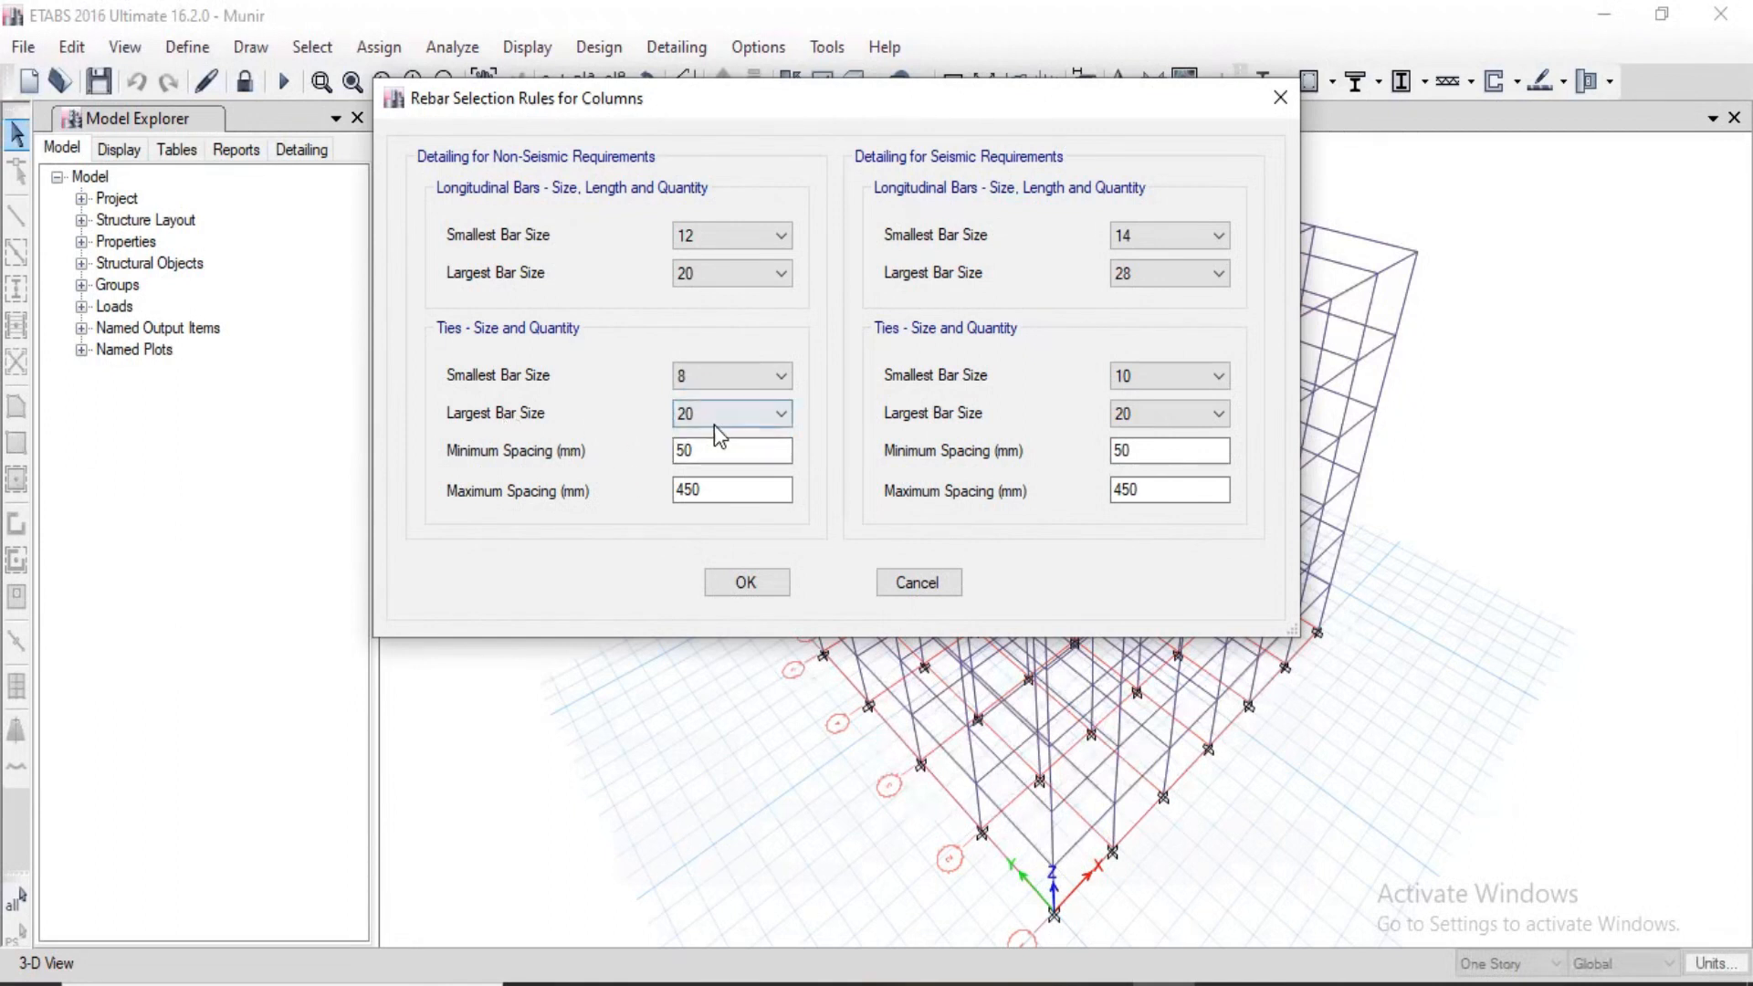
{"action": "left_click", "coordinate": [714, 417]}
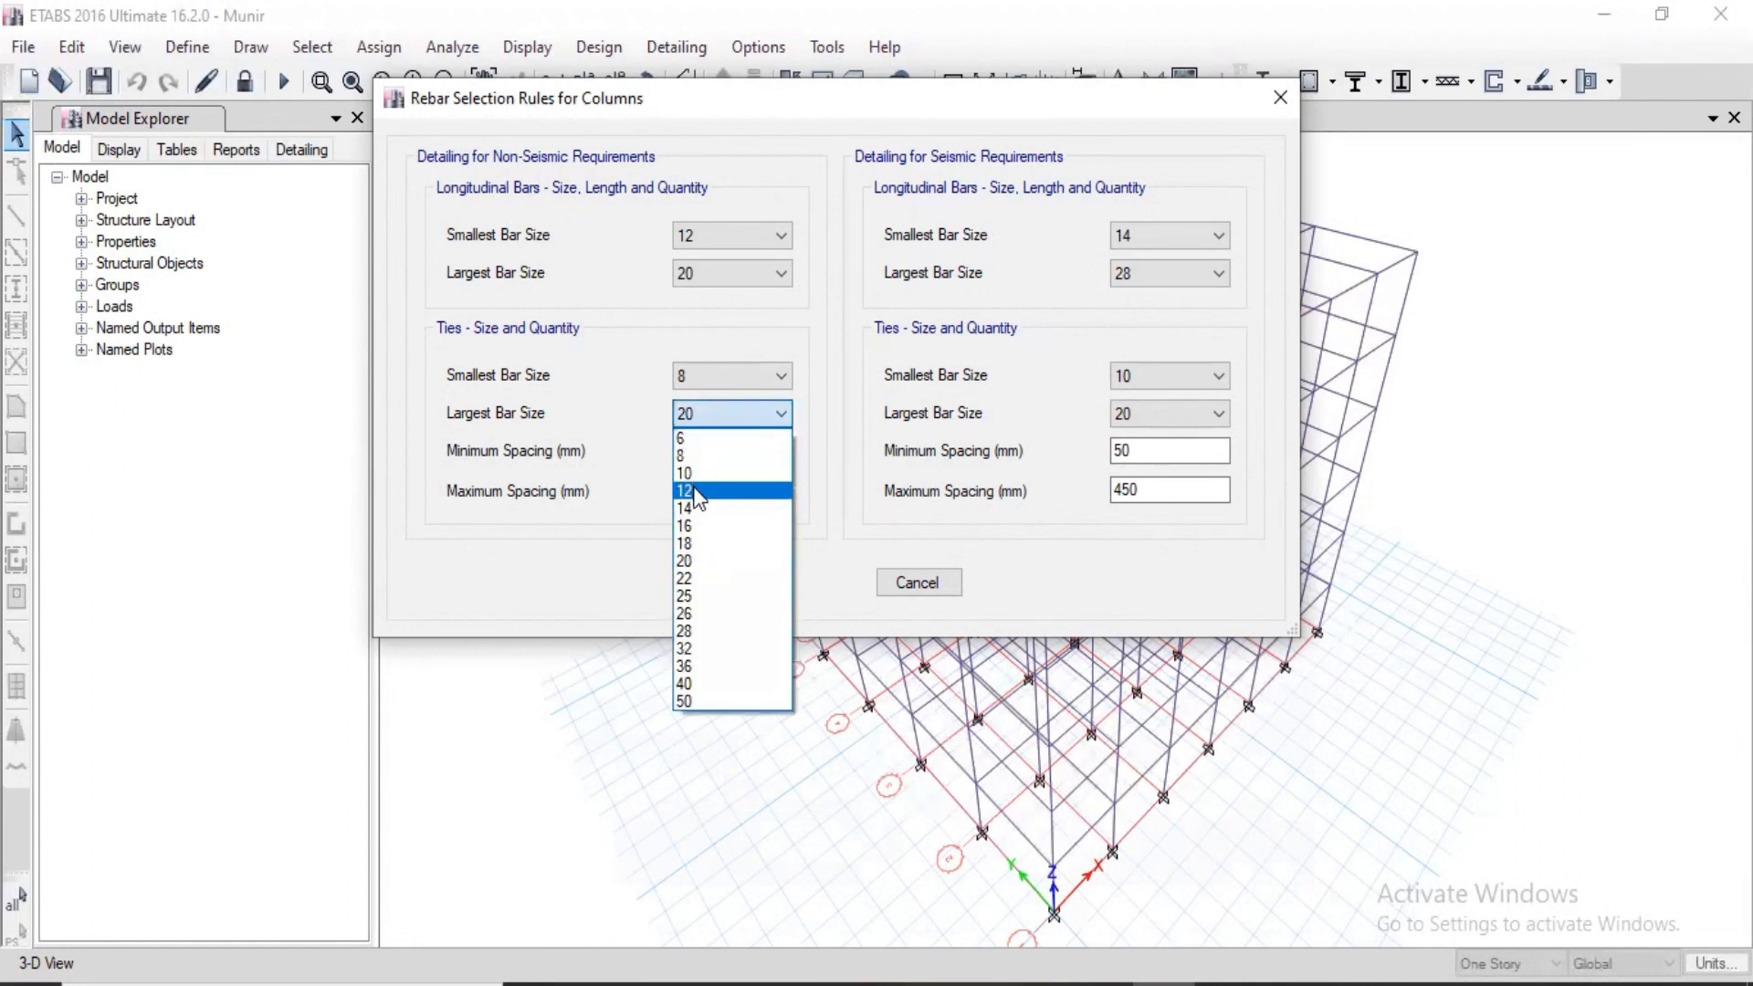
{"action": "left_click", "coordinate": [696, 487]}
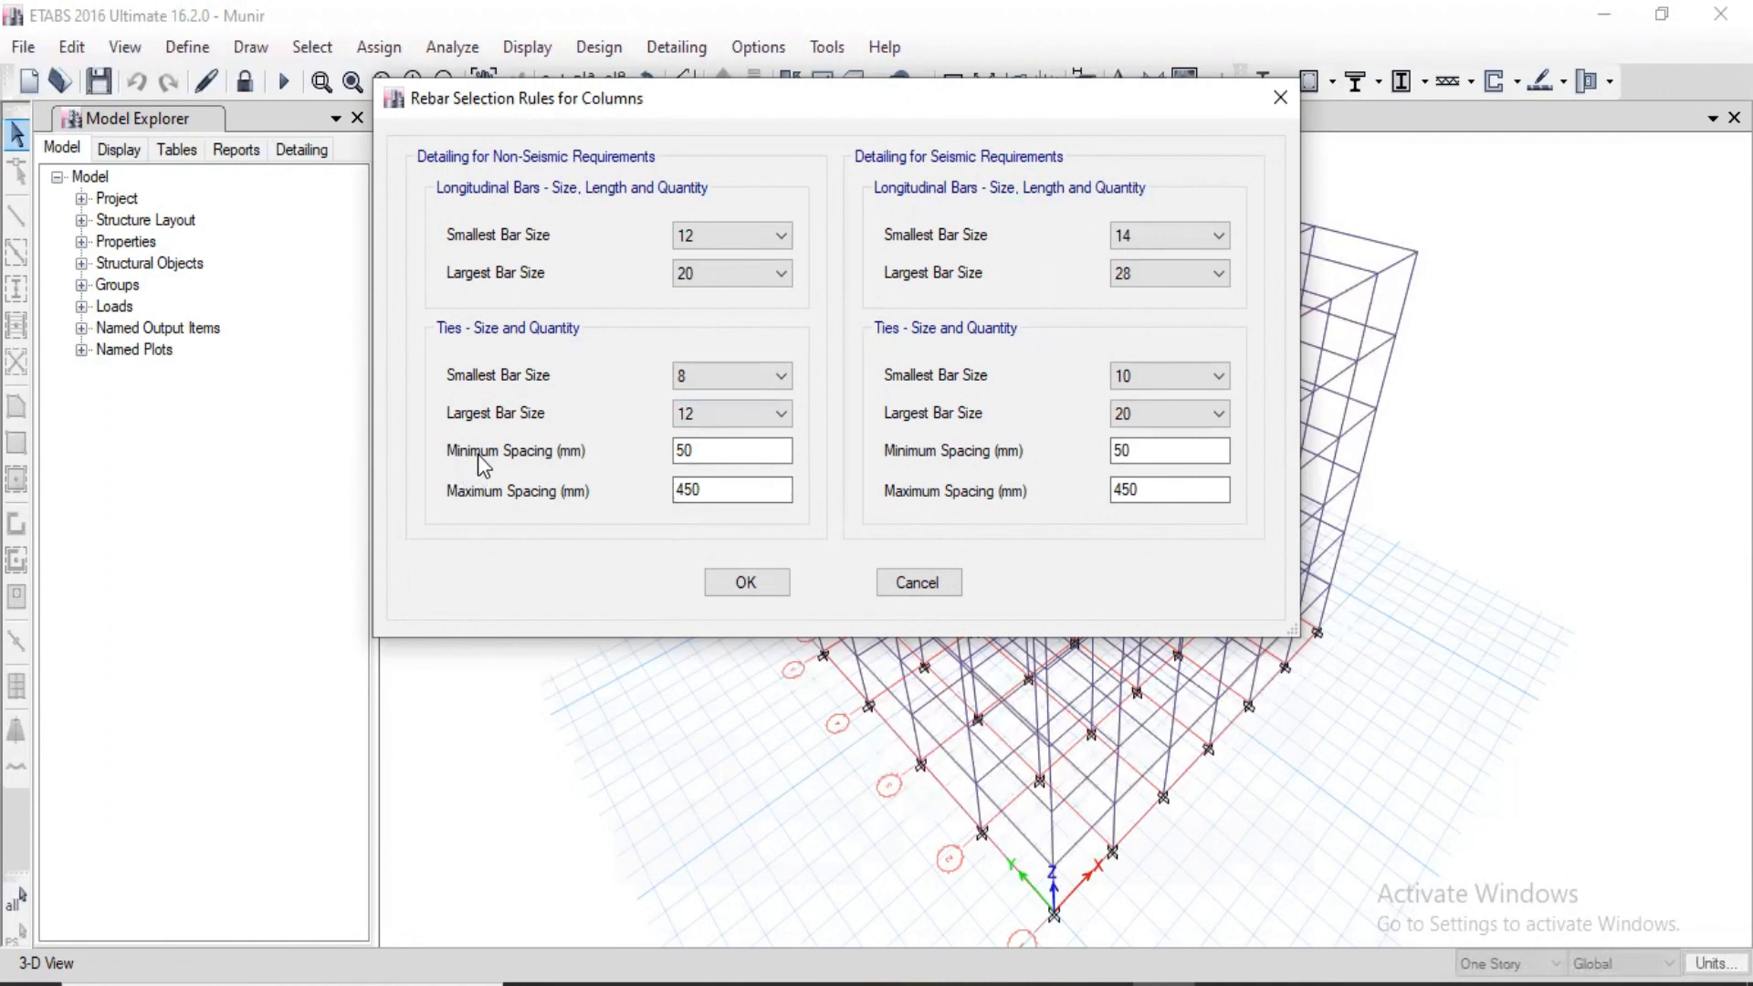
Step: Set the non-seismic tie spacing to minimum 100 mm and maximum 300 mm, and accept the column rebar rules
{"action": "left_click_drag", "start_coordinate": [742, 449], "coordinate": [650, 453]}
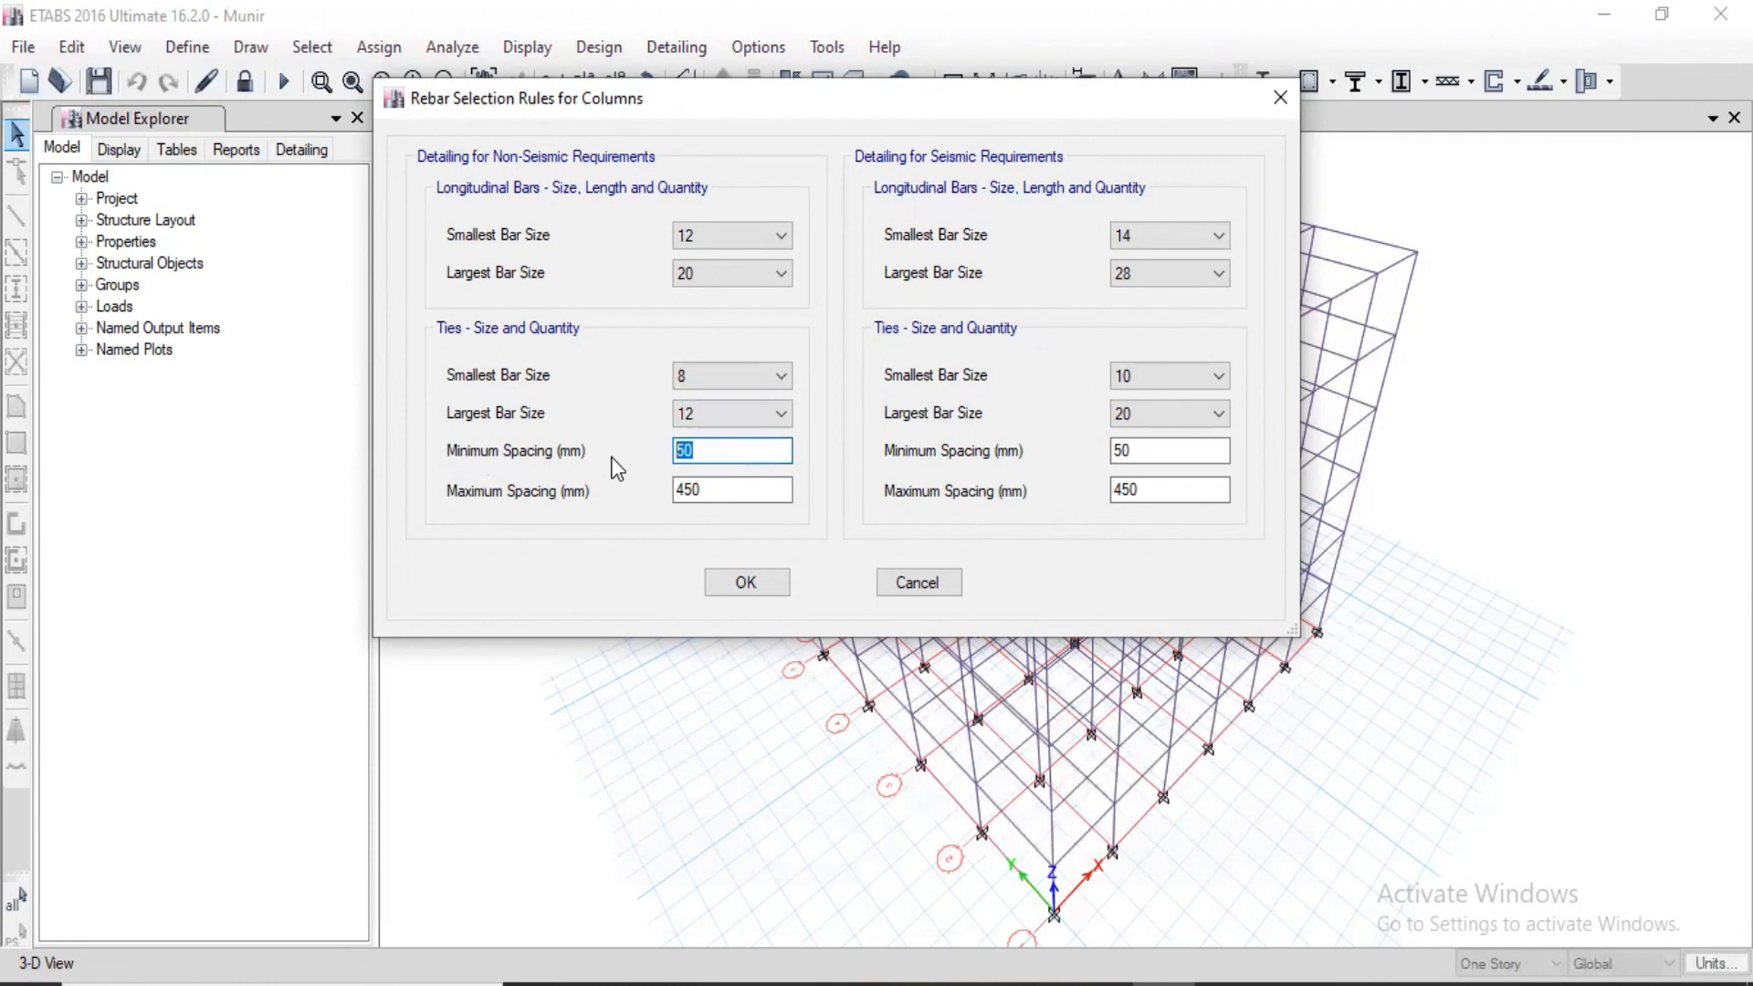
{"action": "type", "text": "120"}
{"action": "key", "text": "BackSpace"}
{"action": "key", "text": "BackSpace"}
{"action": "type", "text": "00"}
{"action": "left_click_drag", "start_coordinate": [716, 493], "coordinate": [610, 501]}
{"action": "type", "text": "300"}
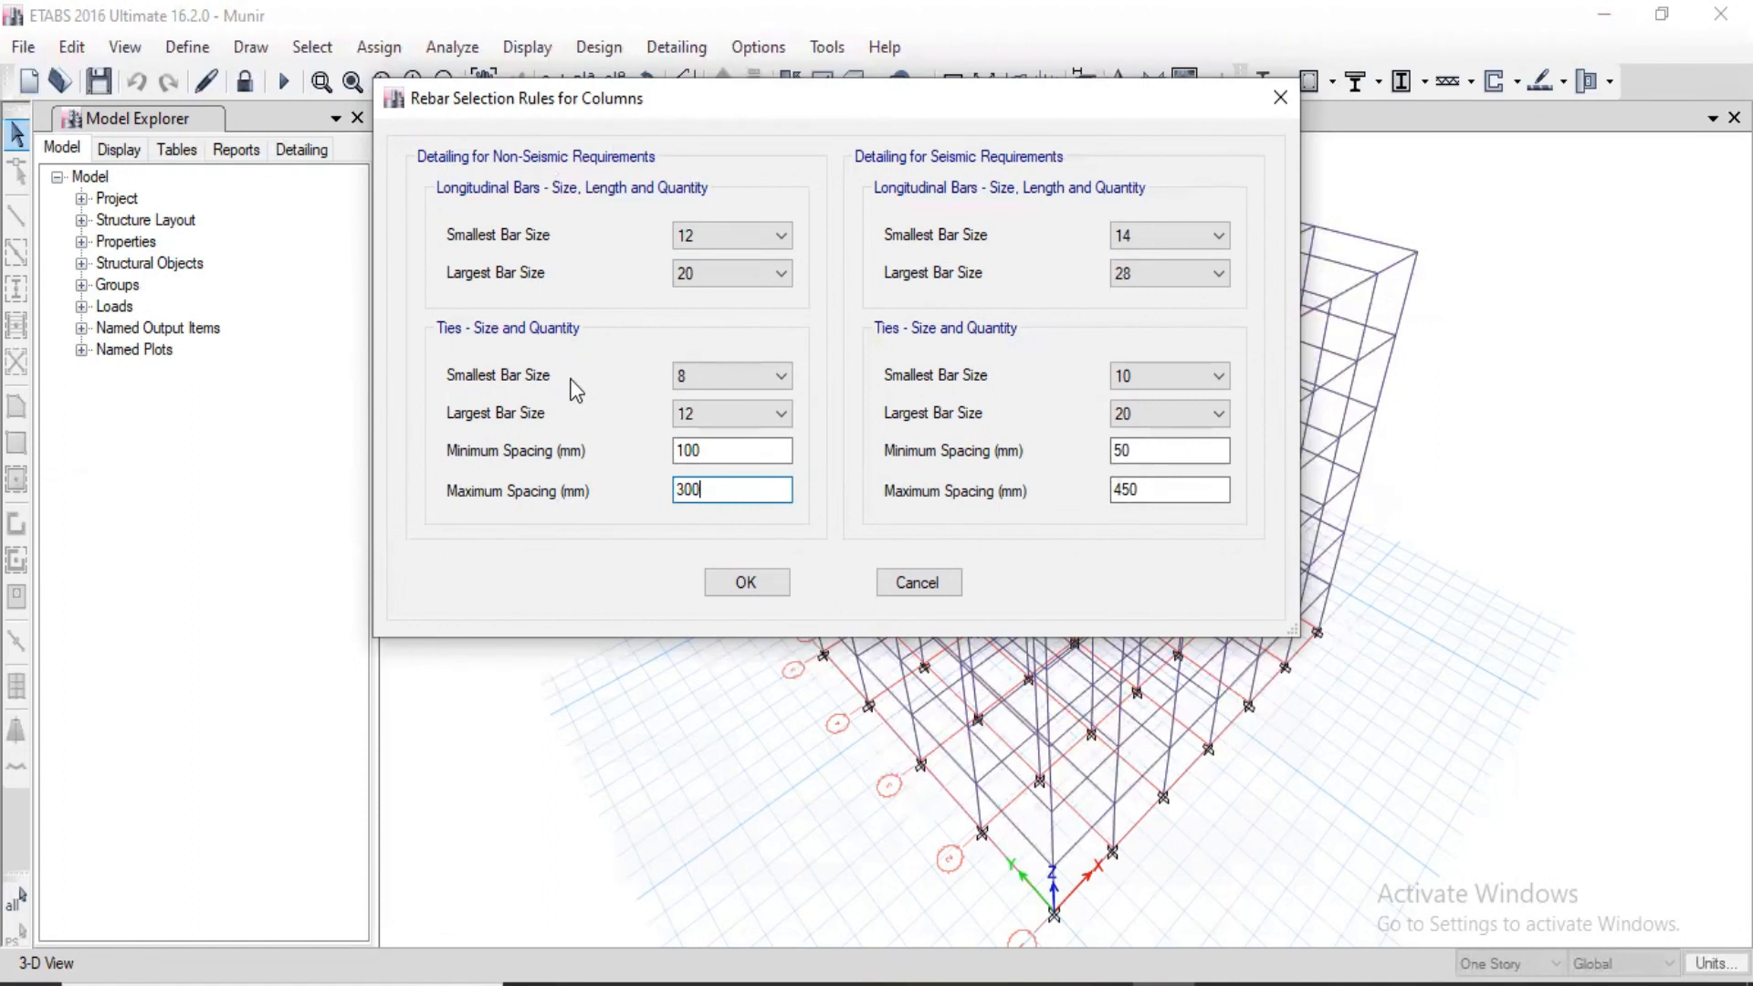
{"action": "left_click", "coordinate": [761, 587]}
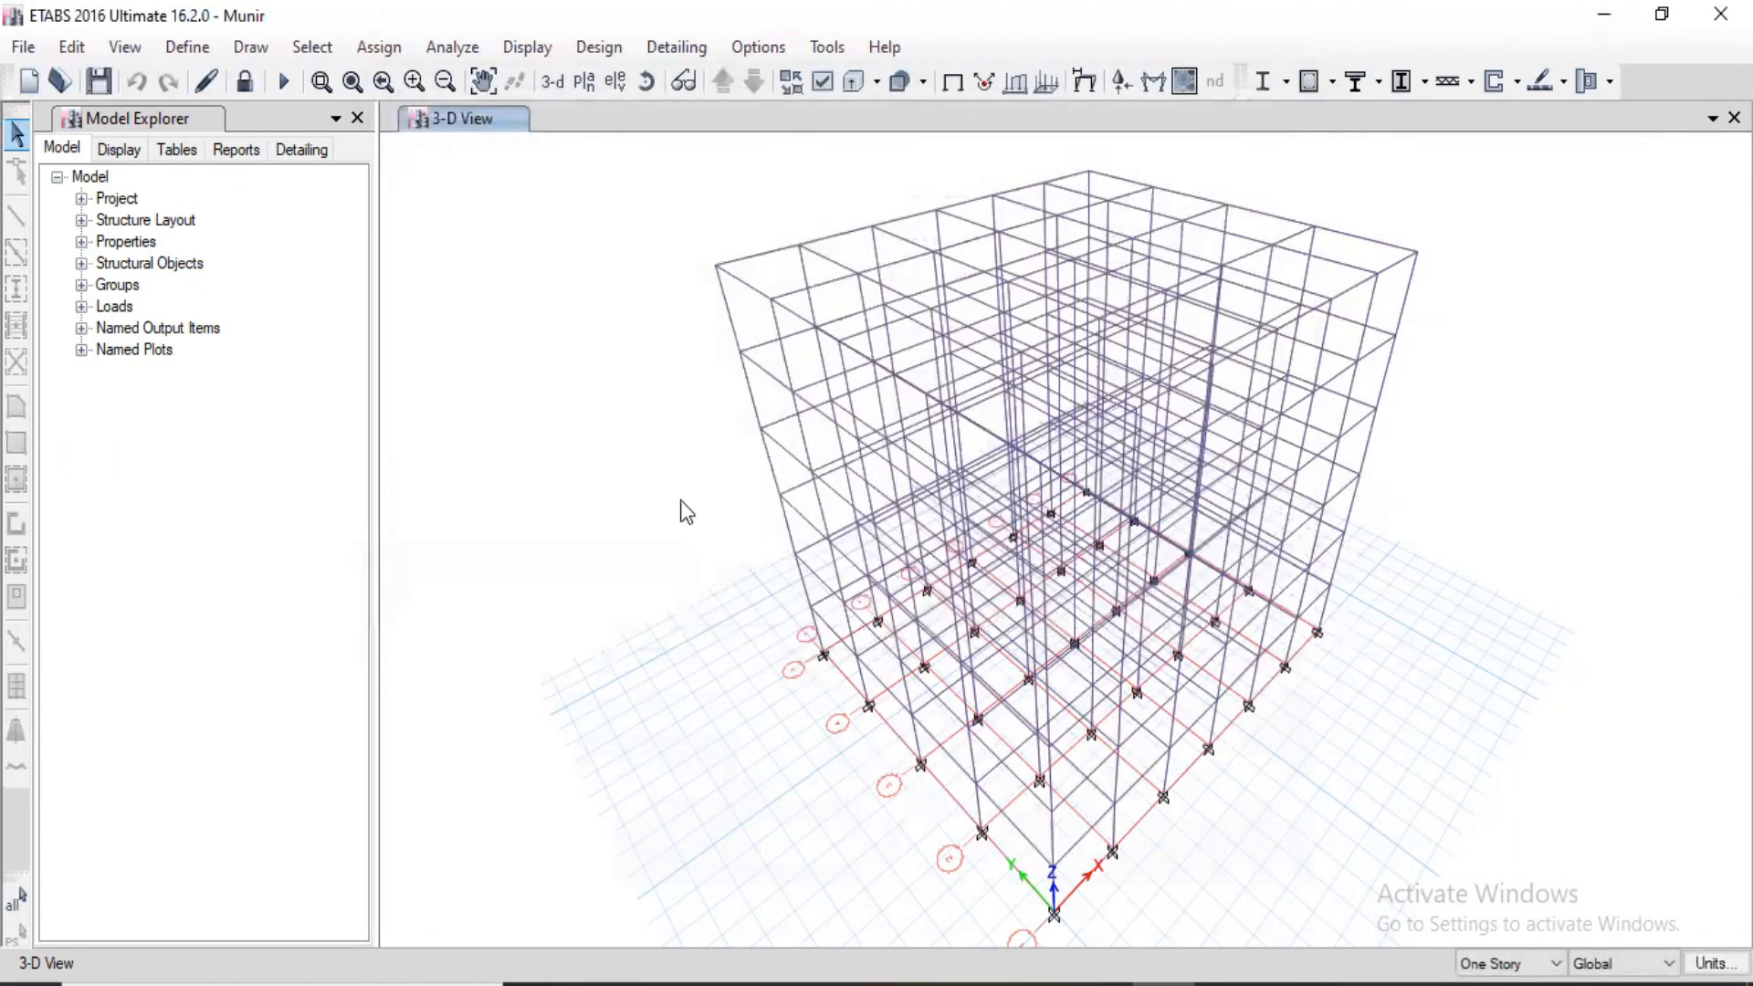
Step: Open the rebar selection rules for beams in the concrete frame design
{"action": "left_click", "coordinate": [606, 48]}
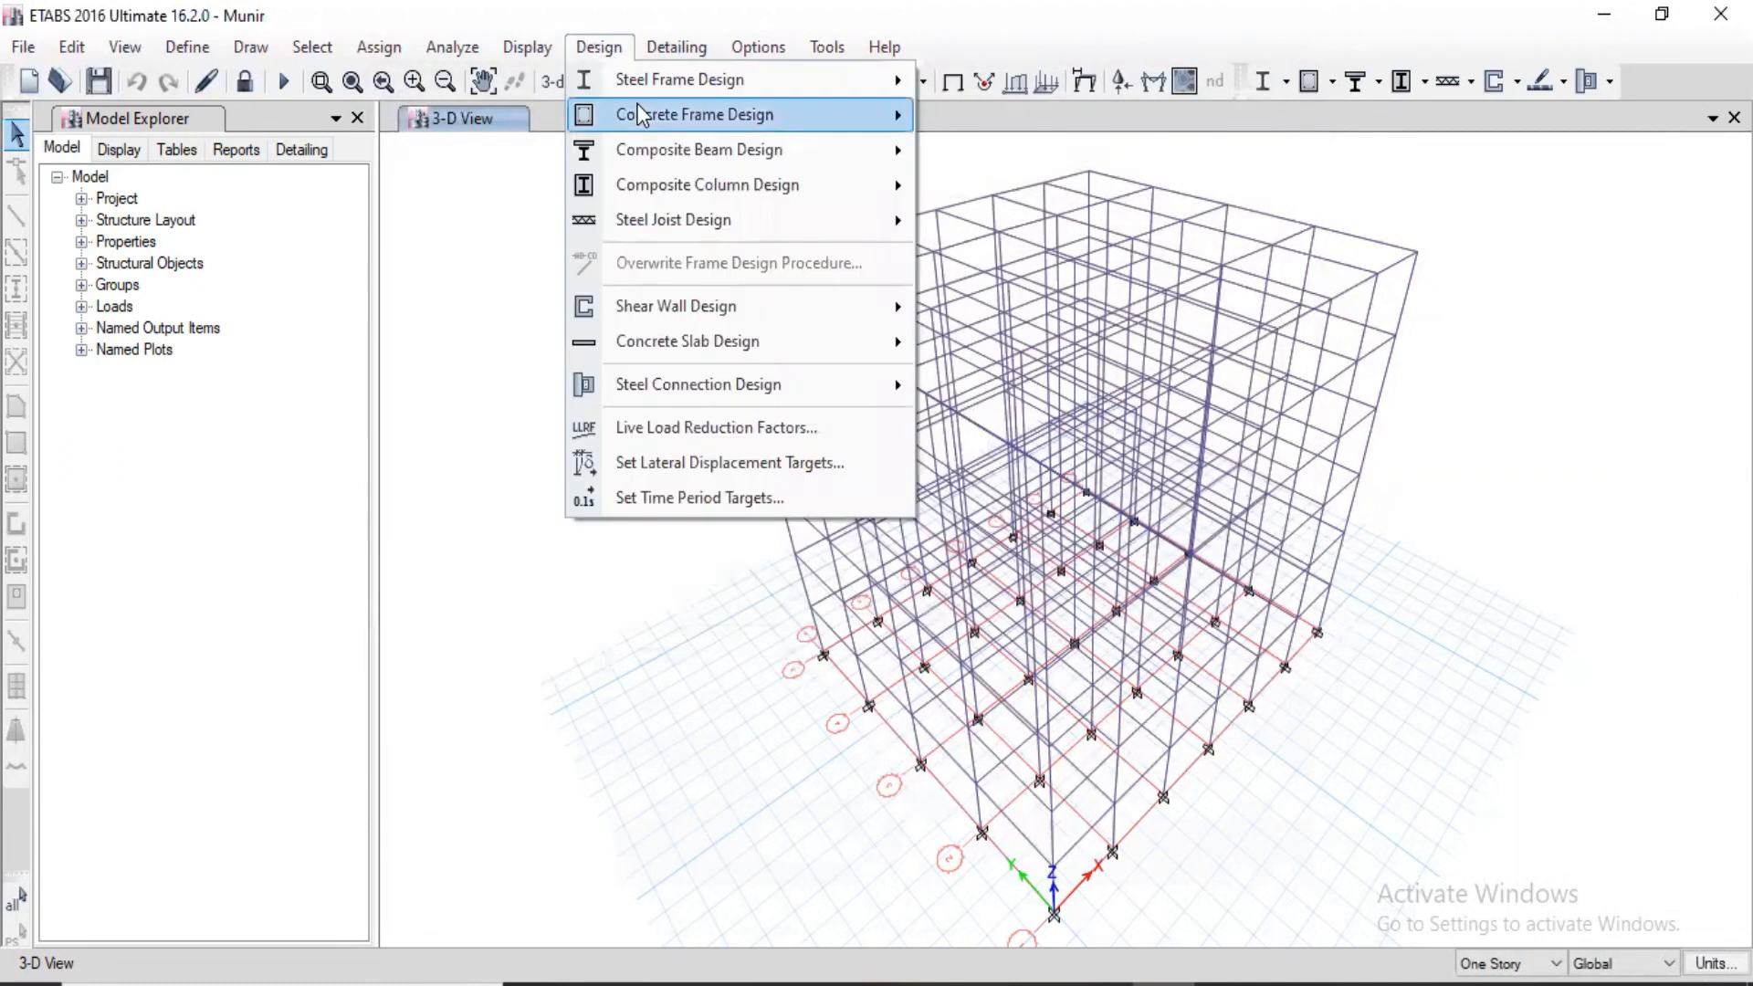
{"action": "mouse_move", "coordinate": [640, 114]}
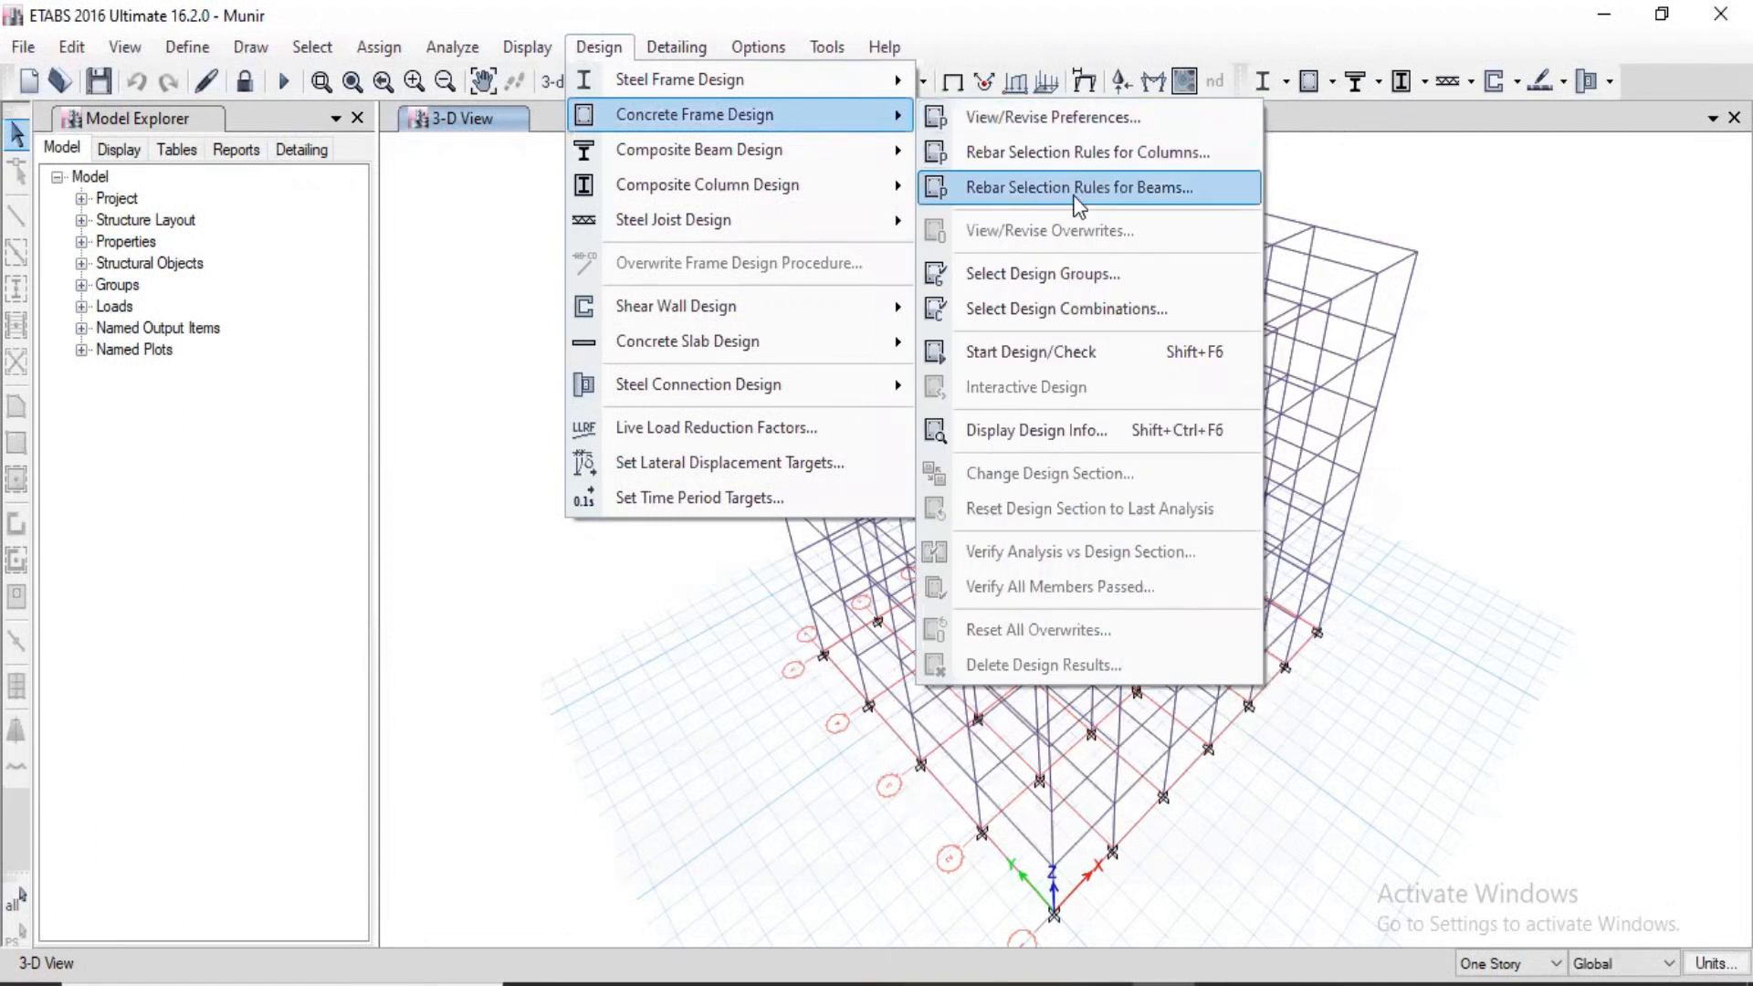
{"action": "left_click", "coordinate": [1131, 186]}
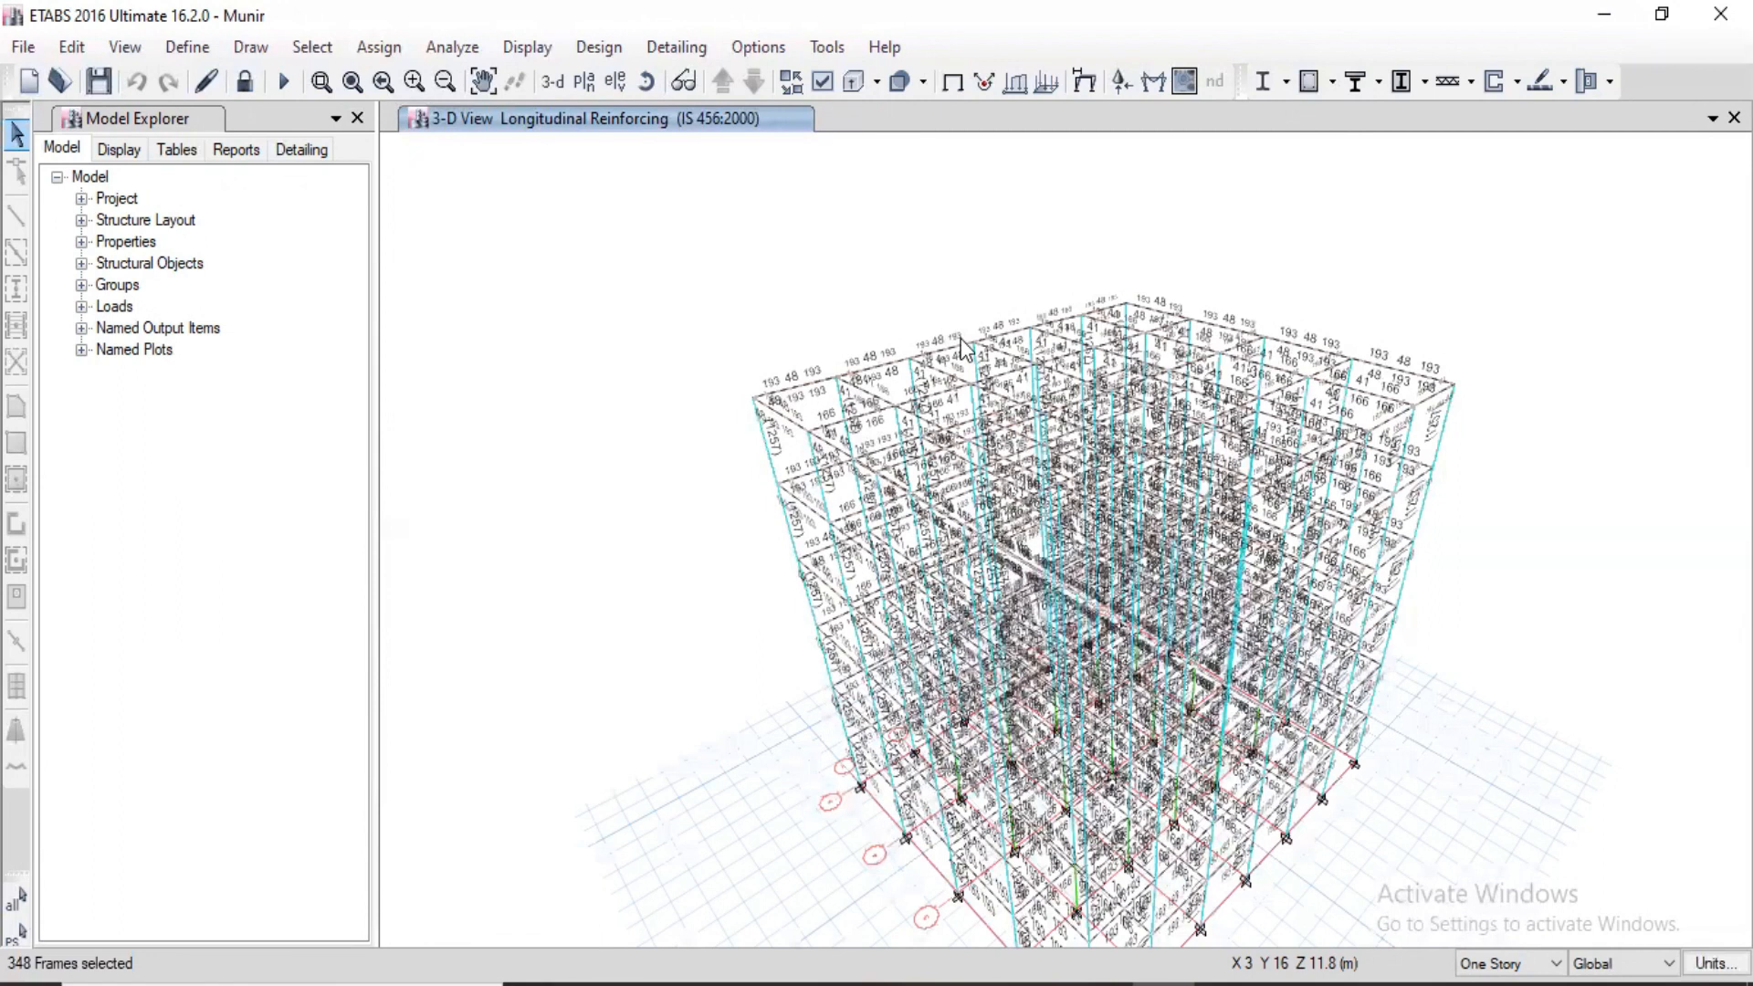
Step: Show the longitudinal reinforcing on elevation A and open the design summary of the Story6 beam between grids 1 and 2
{"action": "left_click", "coordinate": [645, 82]}
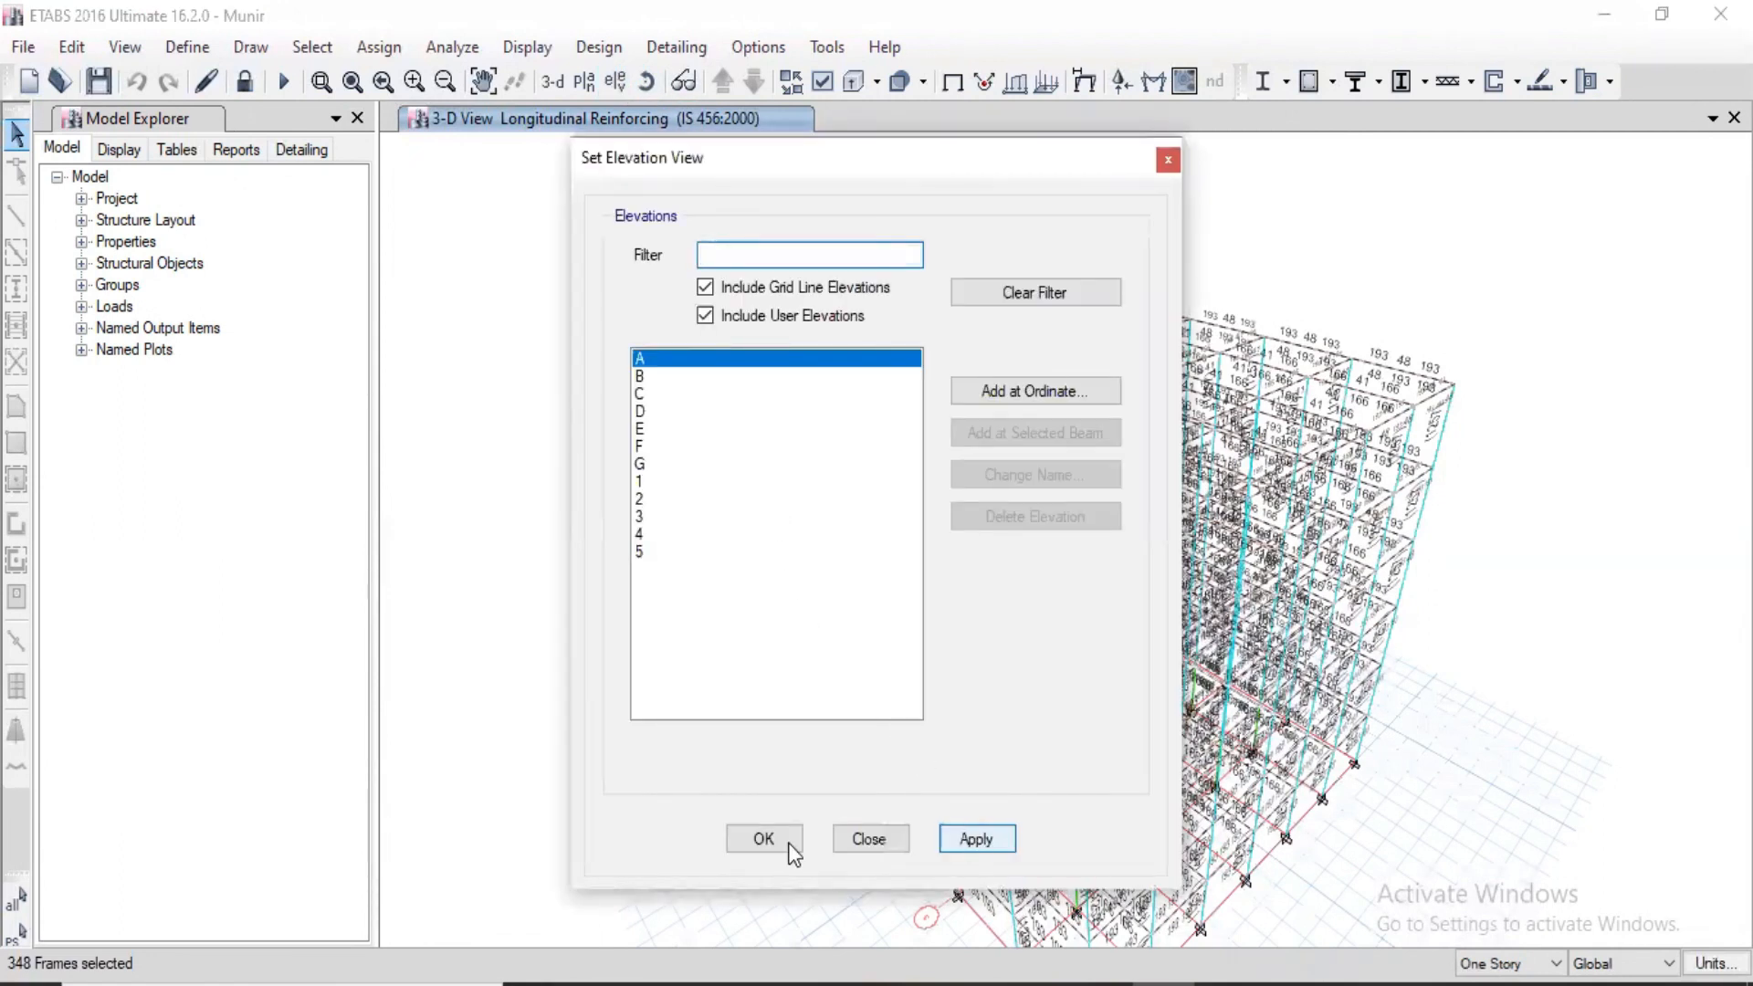
{"action": "left_click", "coordinate": [764, 838]}
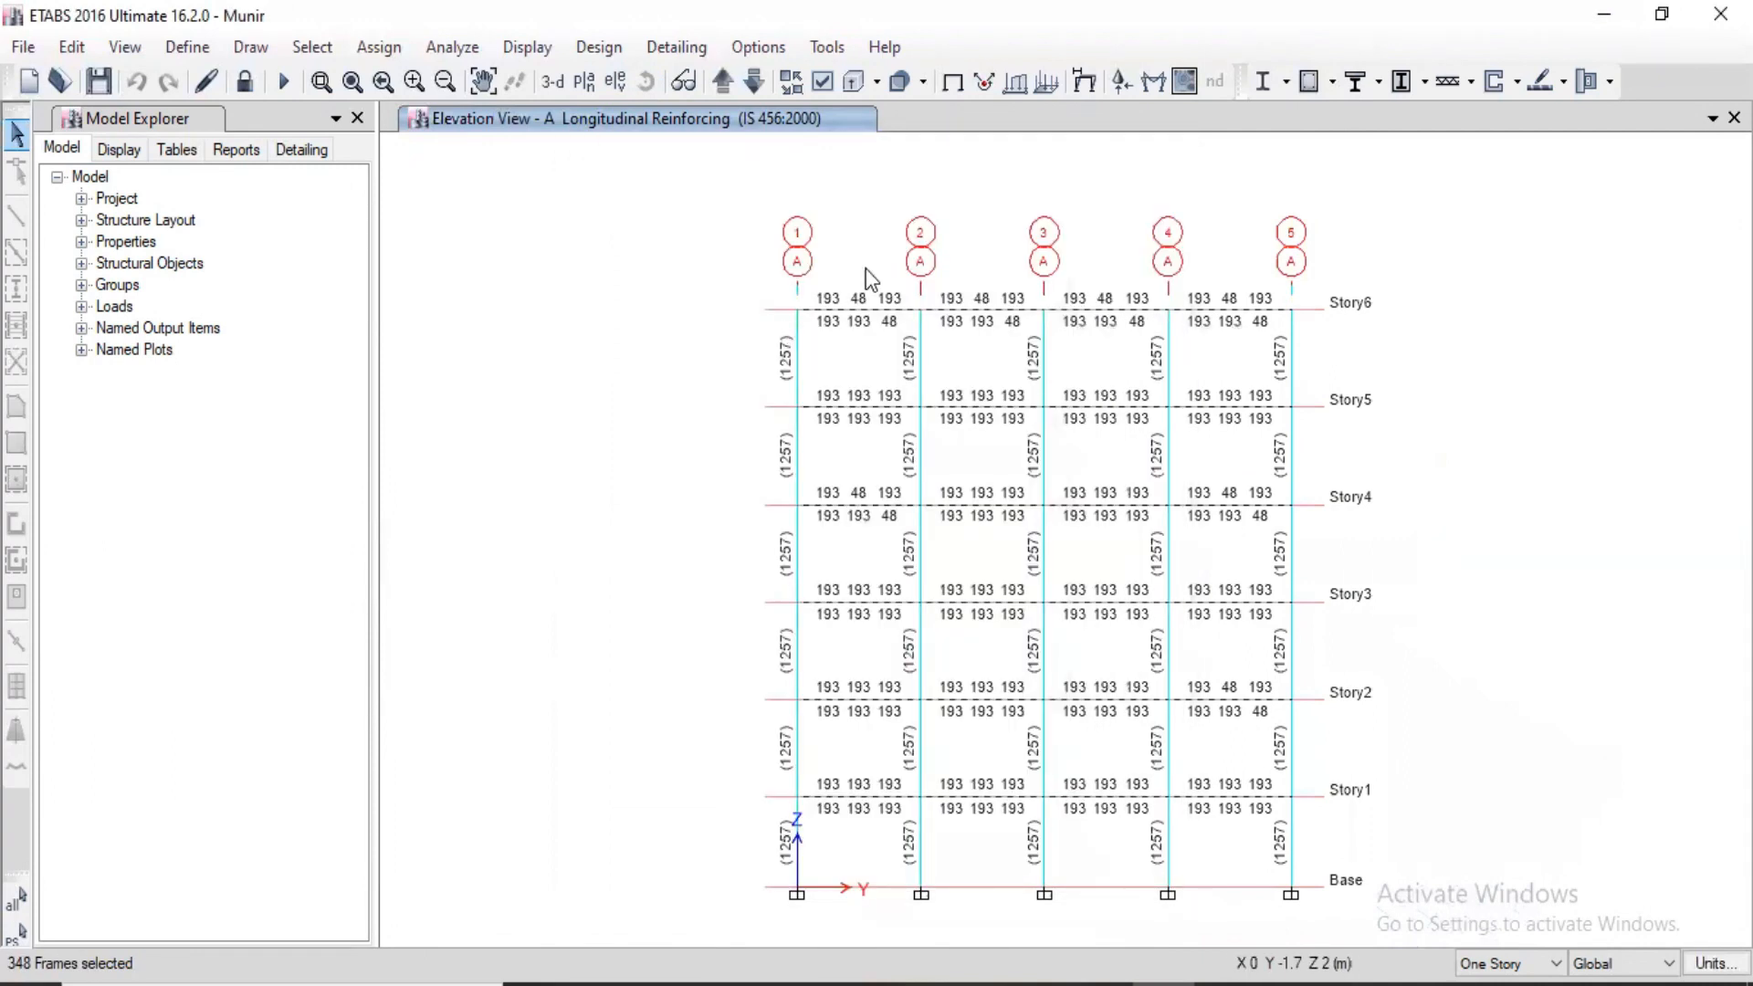
{"action": "scroll", "coordinate": [871, 285], "scroll_direction": "up", "scroll_amount": 5}
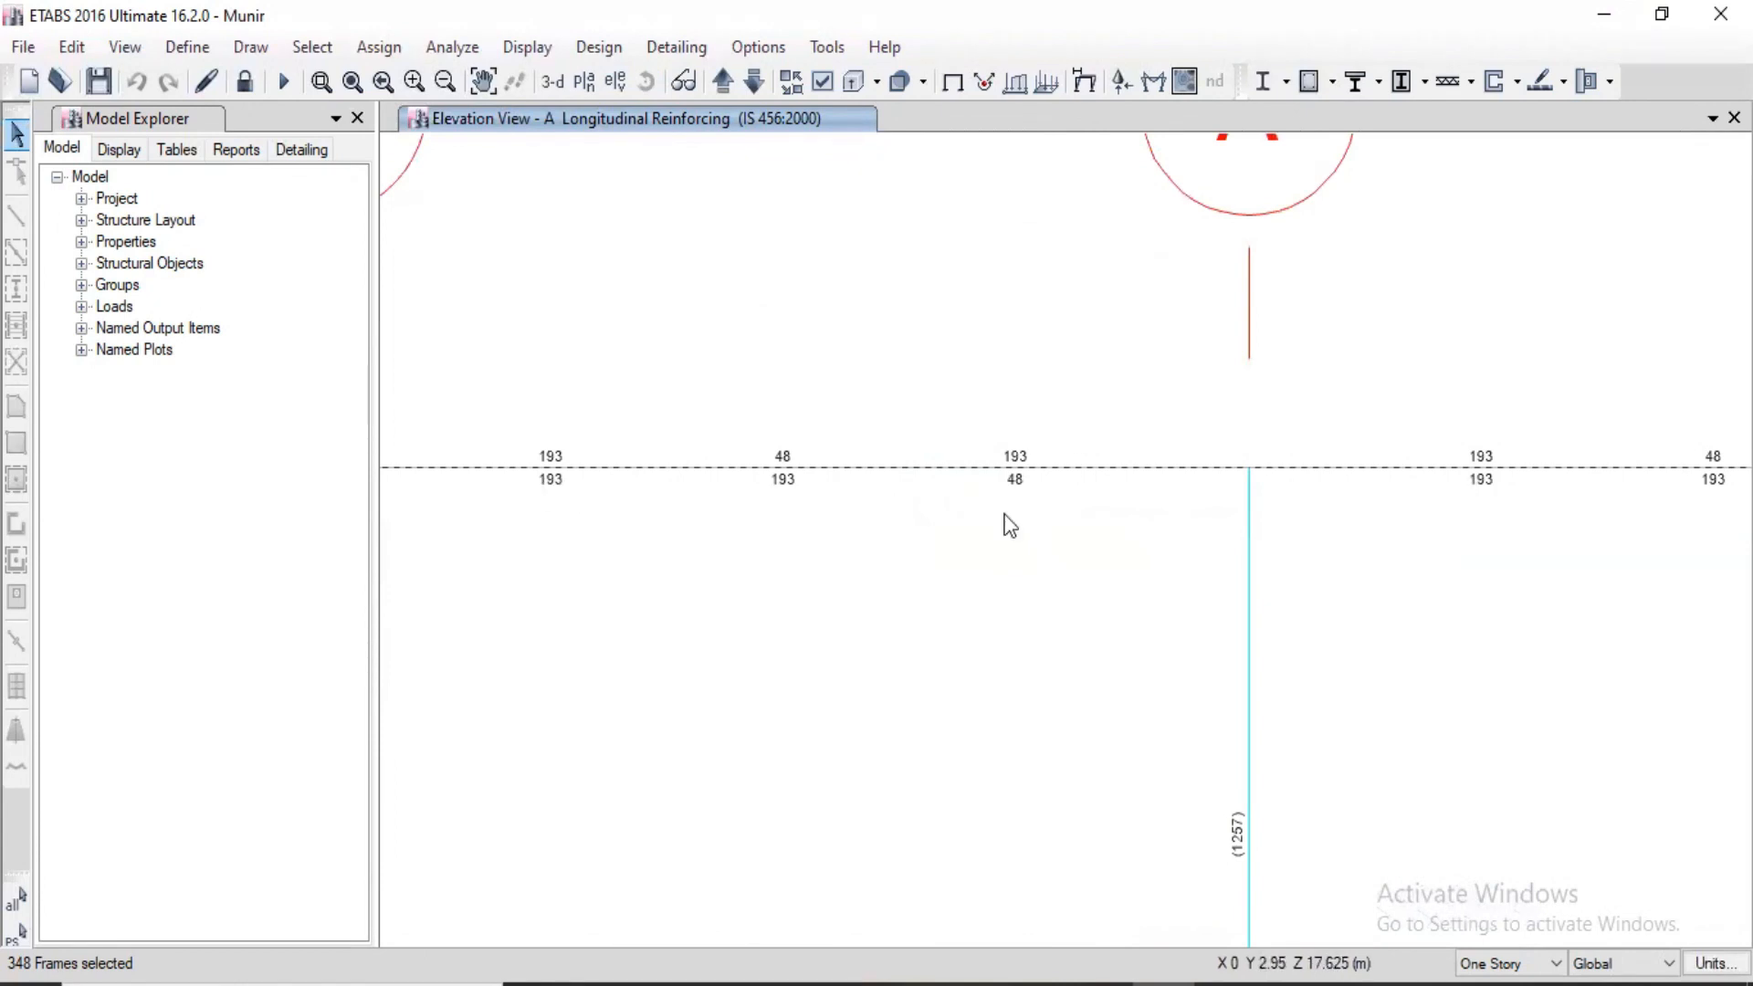
{"action": "scroll", "coordinate": [1008, 525], "scroll_direction": "down", "scroll_amount": 3}
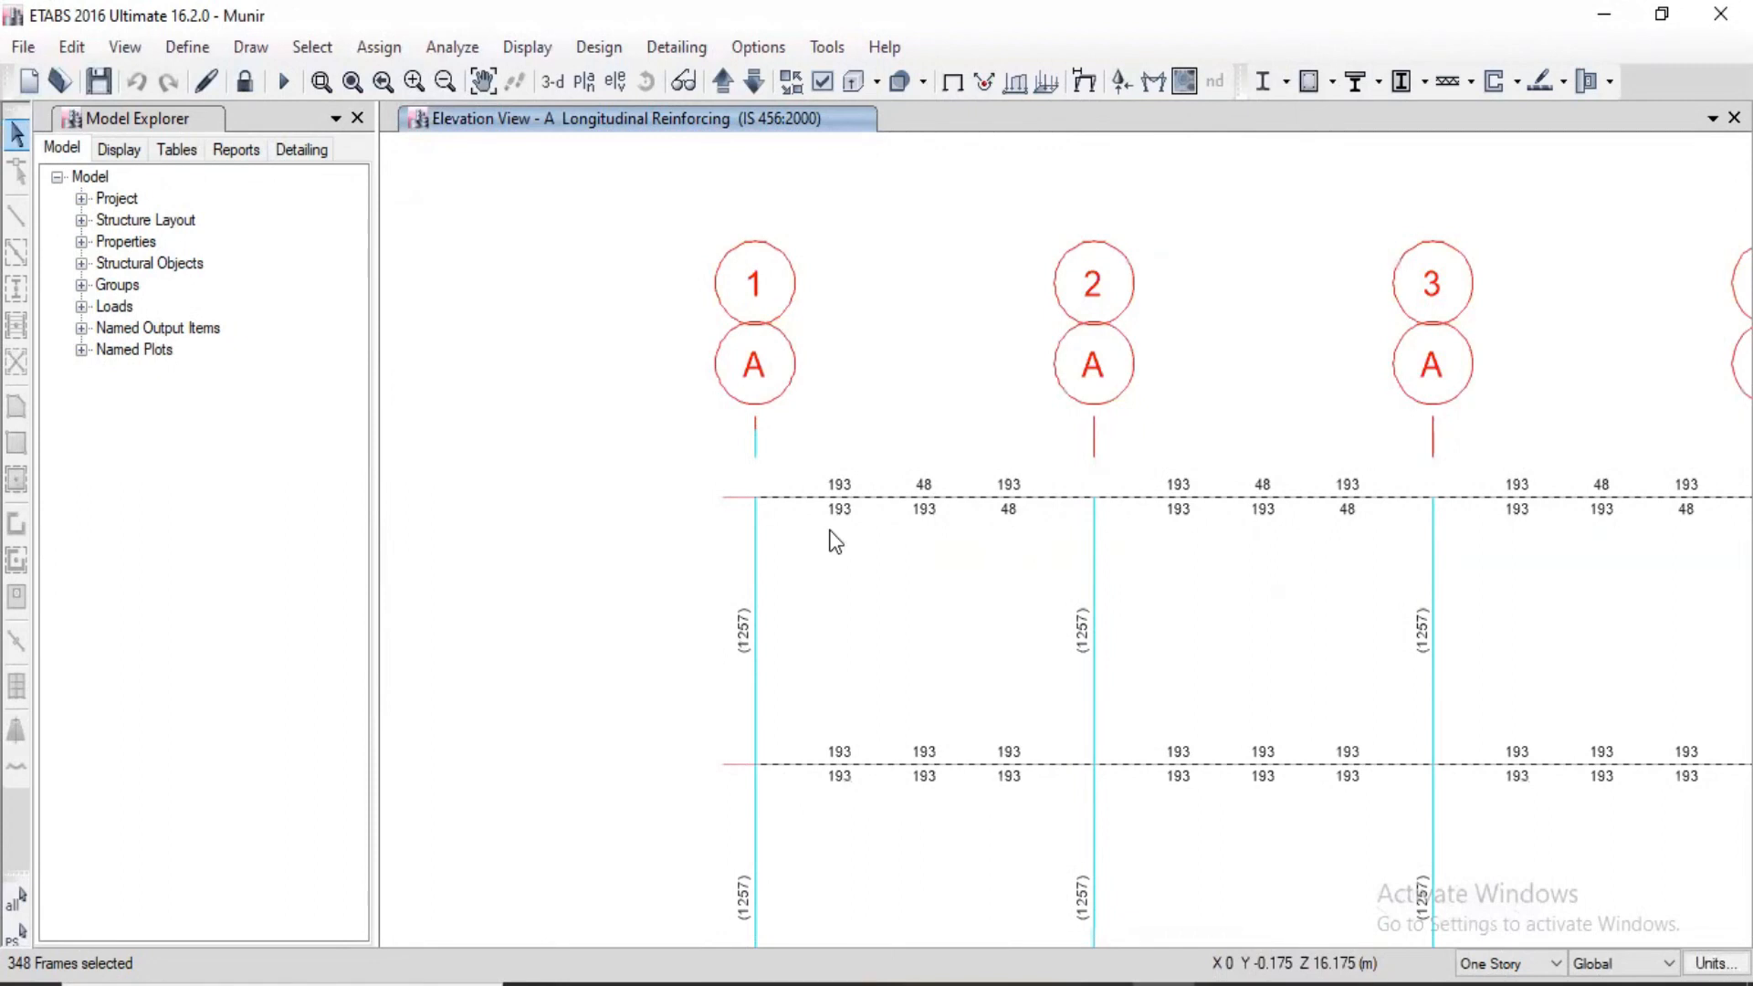
{"action": "right_click", "coordinate": [952, 497]}
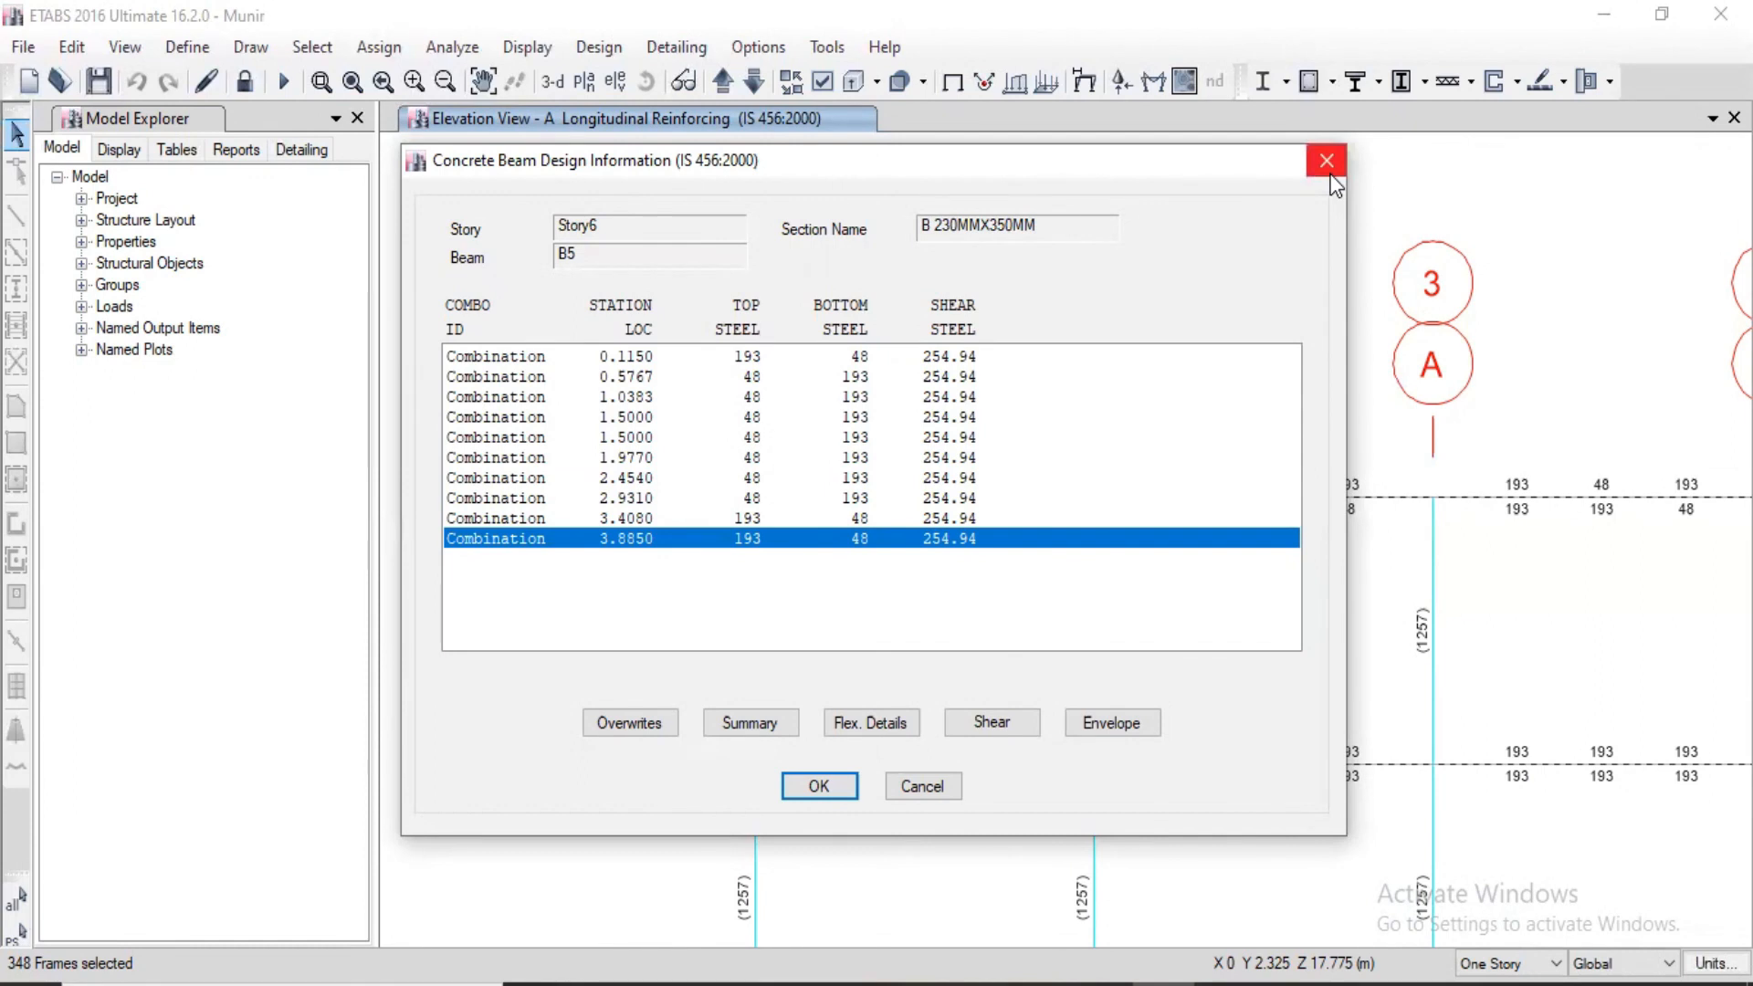
{"action": "left_click", "coordinate": [739, 723]}
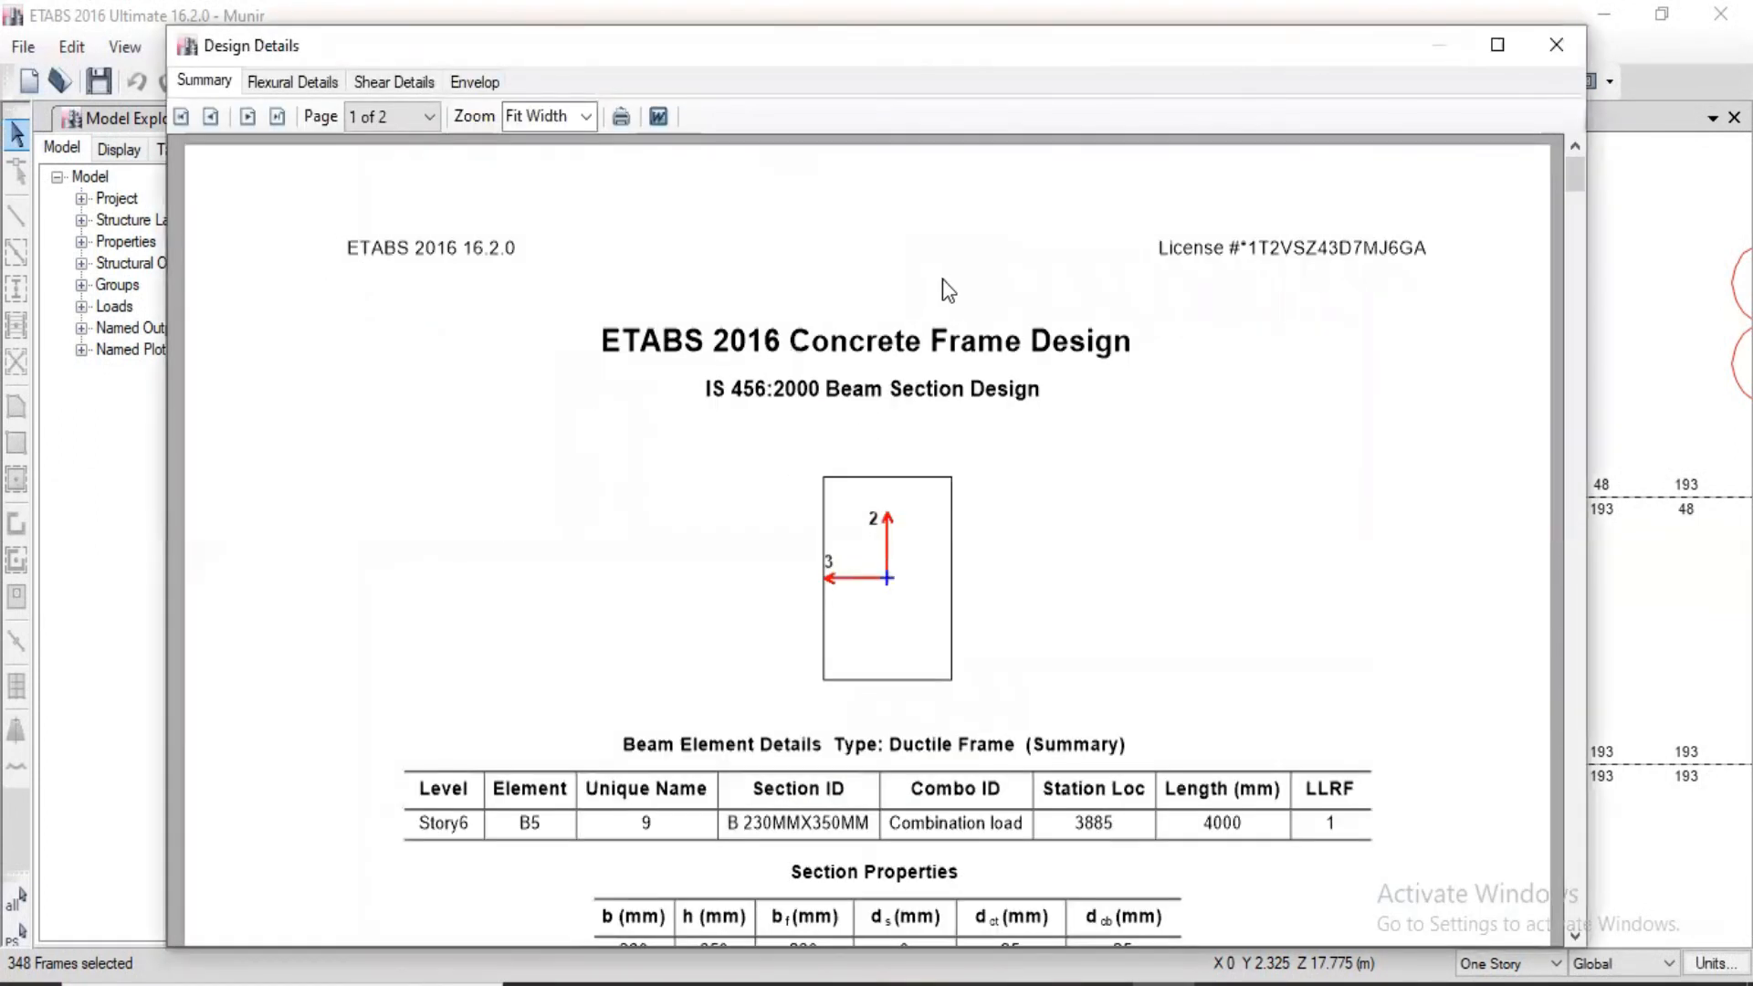
Step: Review the summary, flexural details and shear details reports of the Story6 beam between grids 1 and 2
{"action": "scroll", "coordinate": [942, 285], "scroll_direction": "down", "scroll_amount": 2}
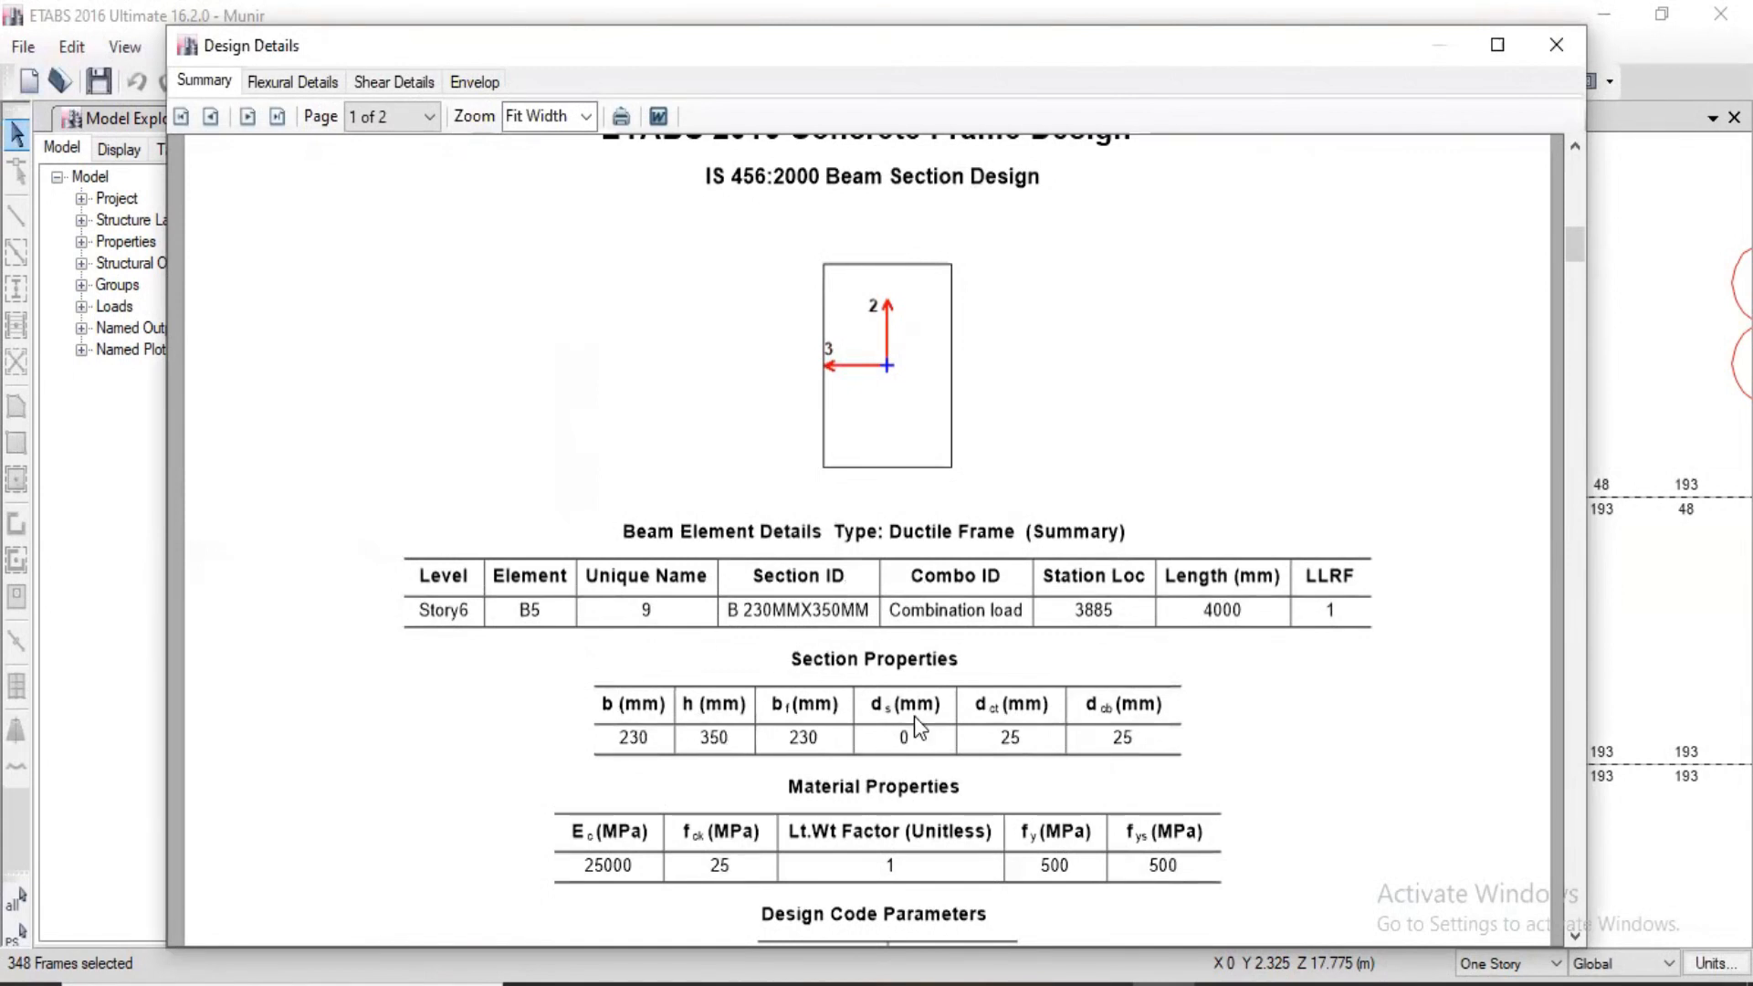
{"action": "scroll", "coordinate": [913, 716], "scroll_direction": "down", "scroll_amount": 3}
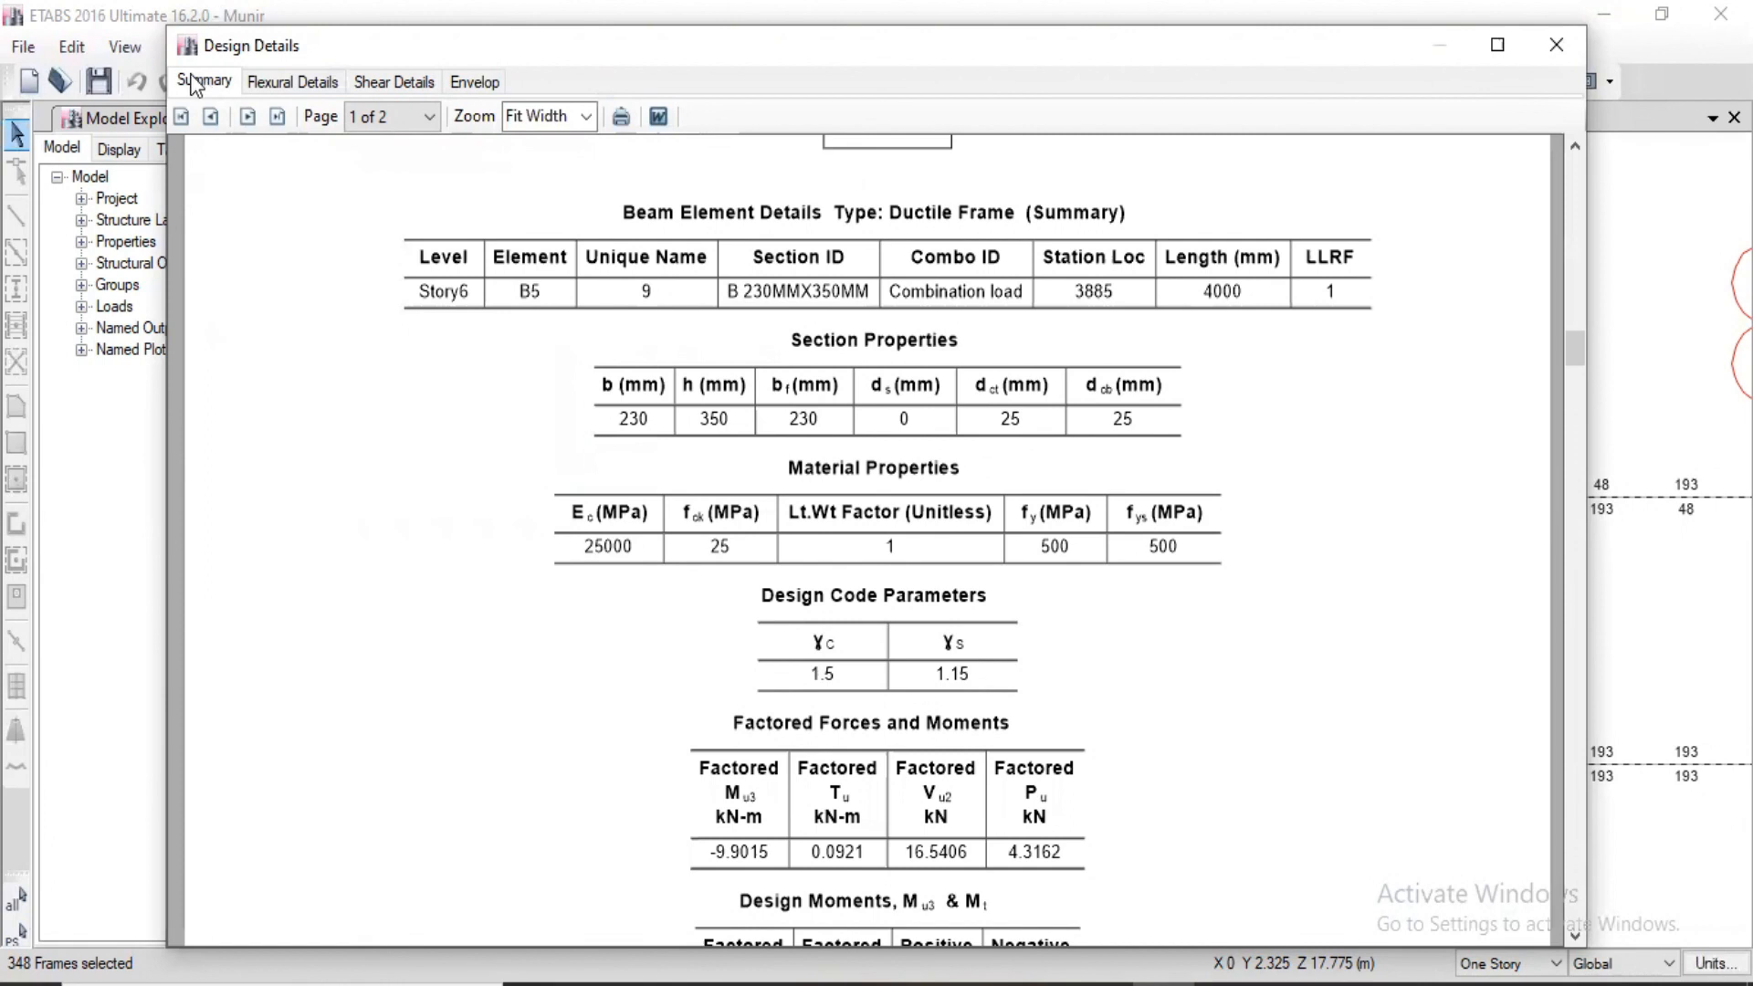
{"action": "left_click", "coordinate": [291, 83]}
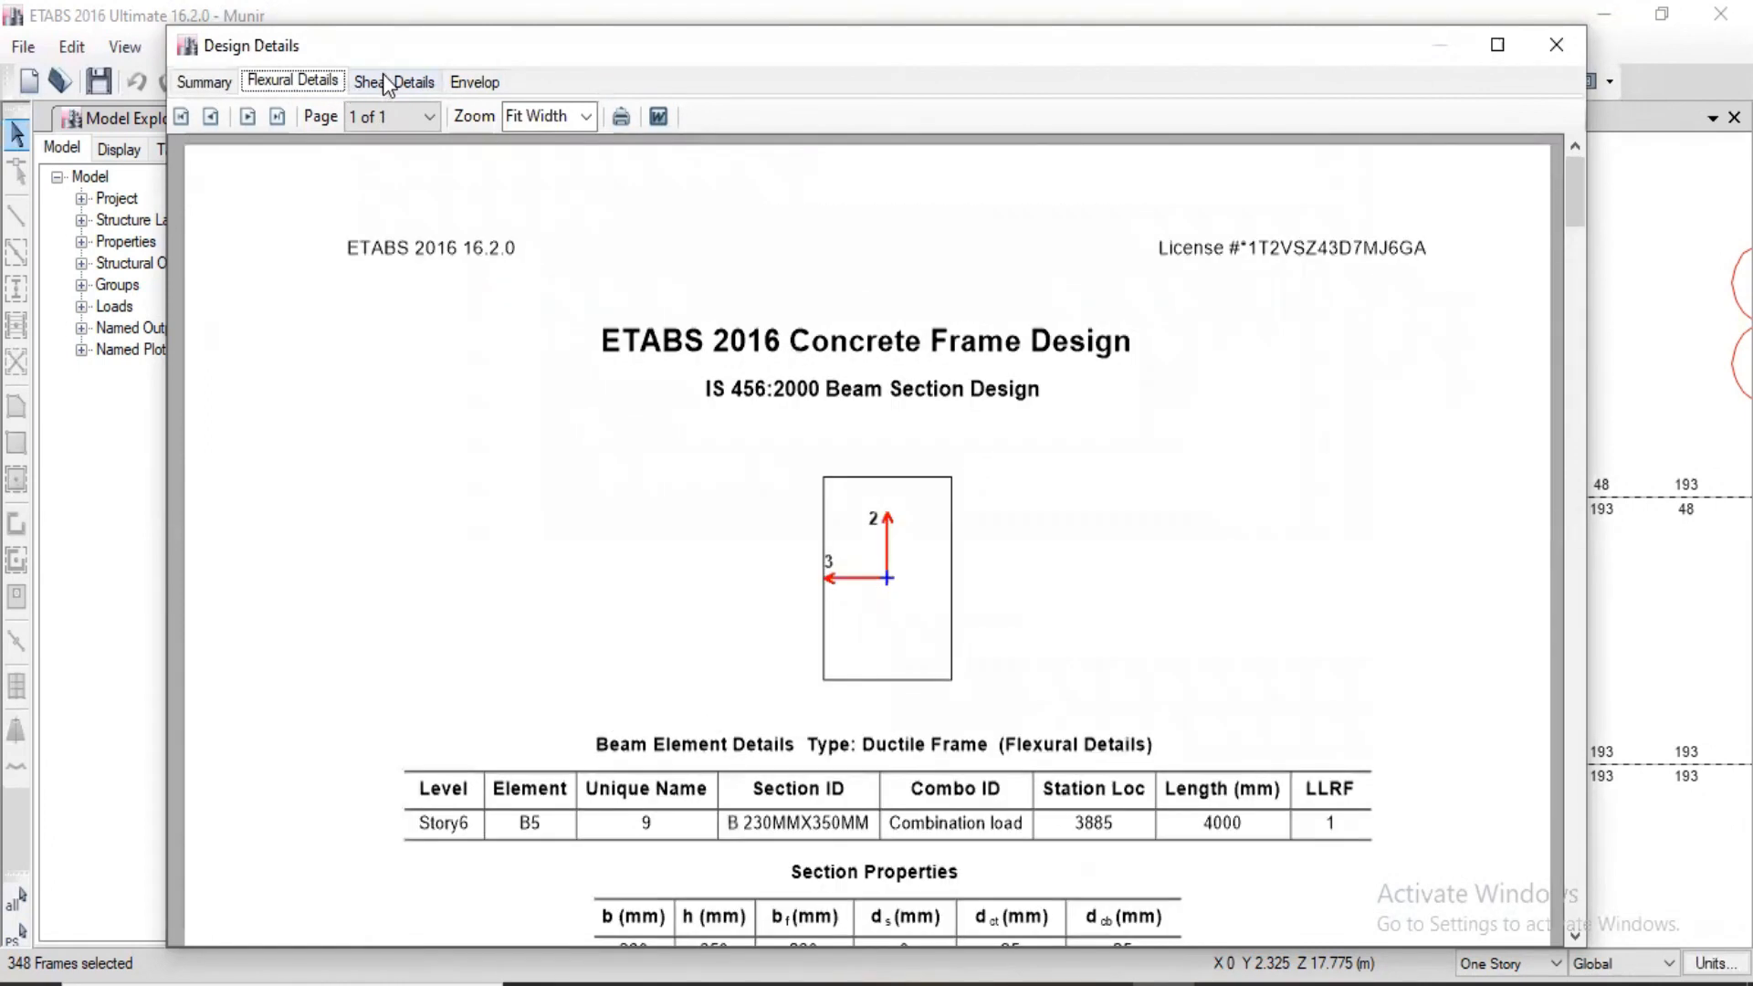
{"action": "left_click", "coordinate": [384, 80]}
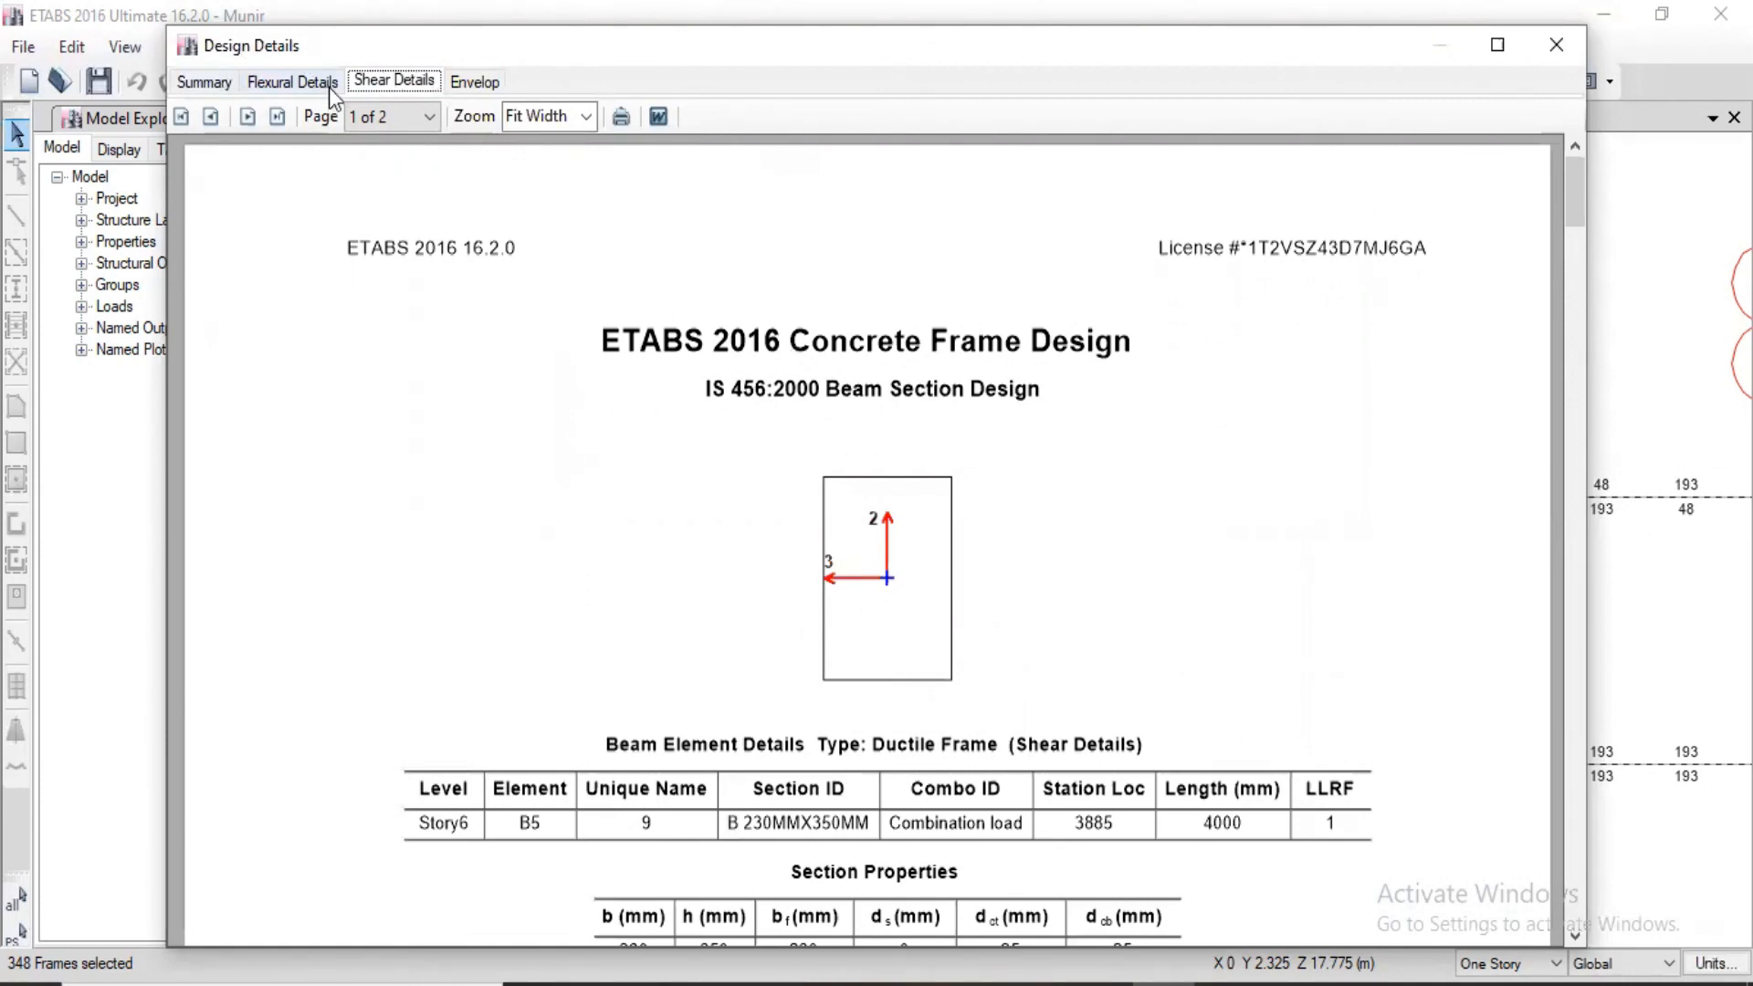
Step: Export the beam's shear details report to the Desktop as a Word document named summ, and close the beam design information
{"action": "left_click", "coordinate": [658, 115]}
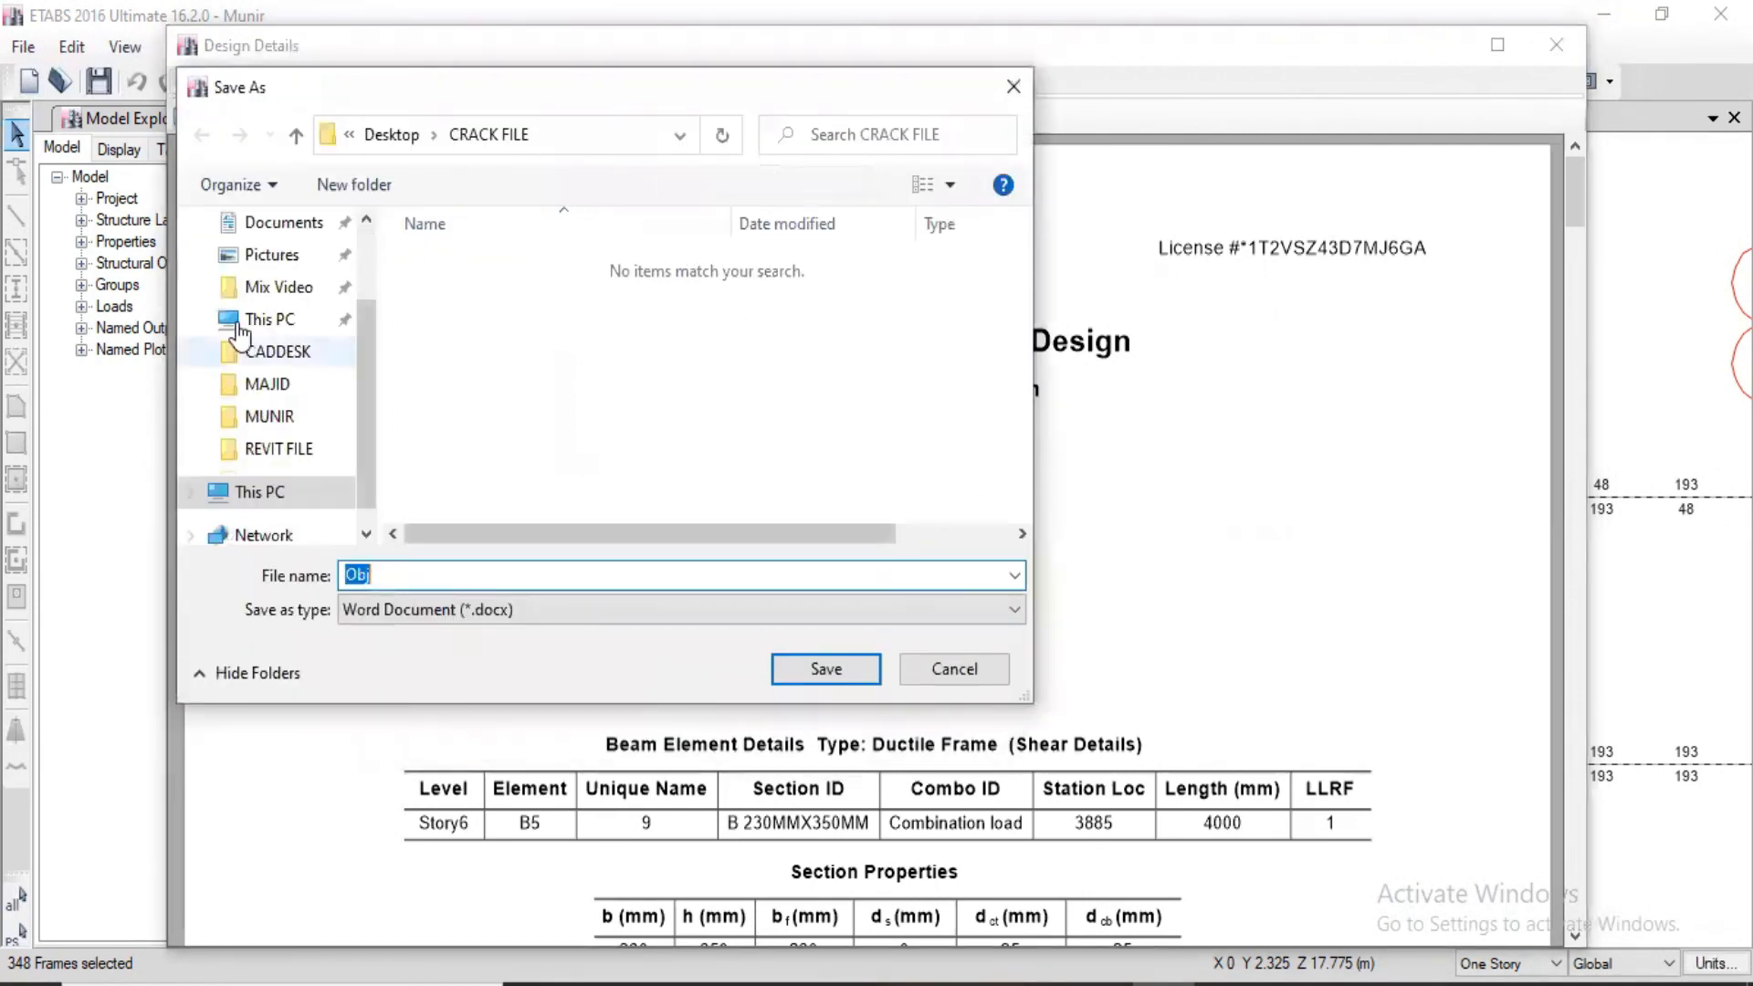
{"action": "left_click", "coordinate": [279, 299]}
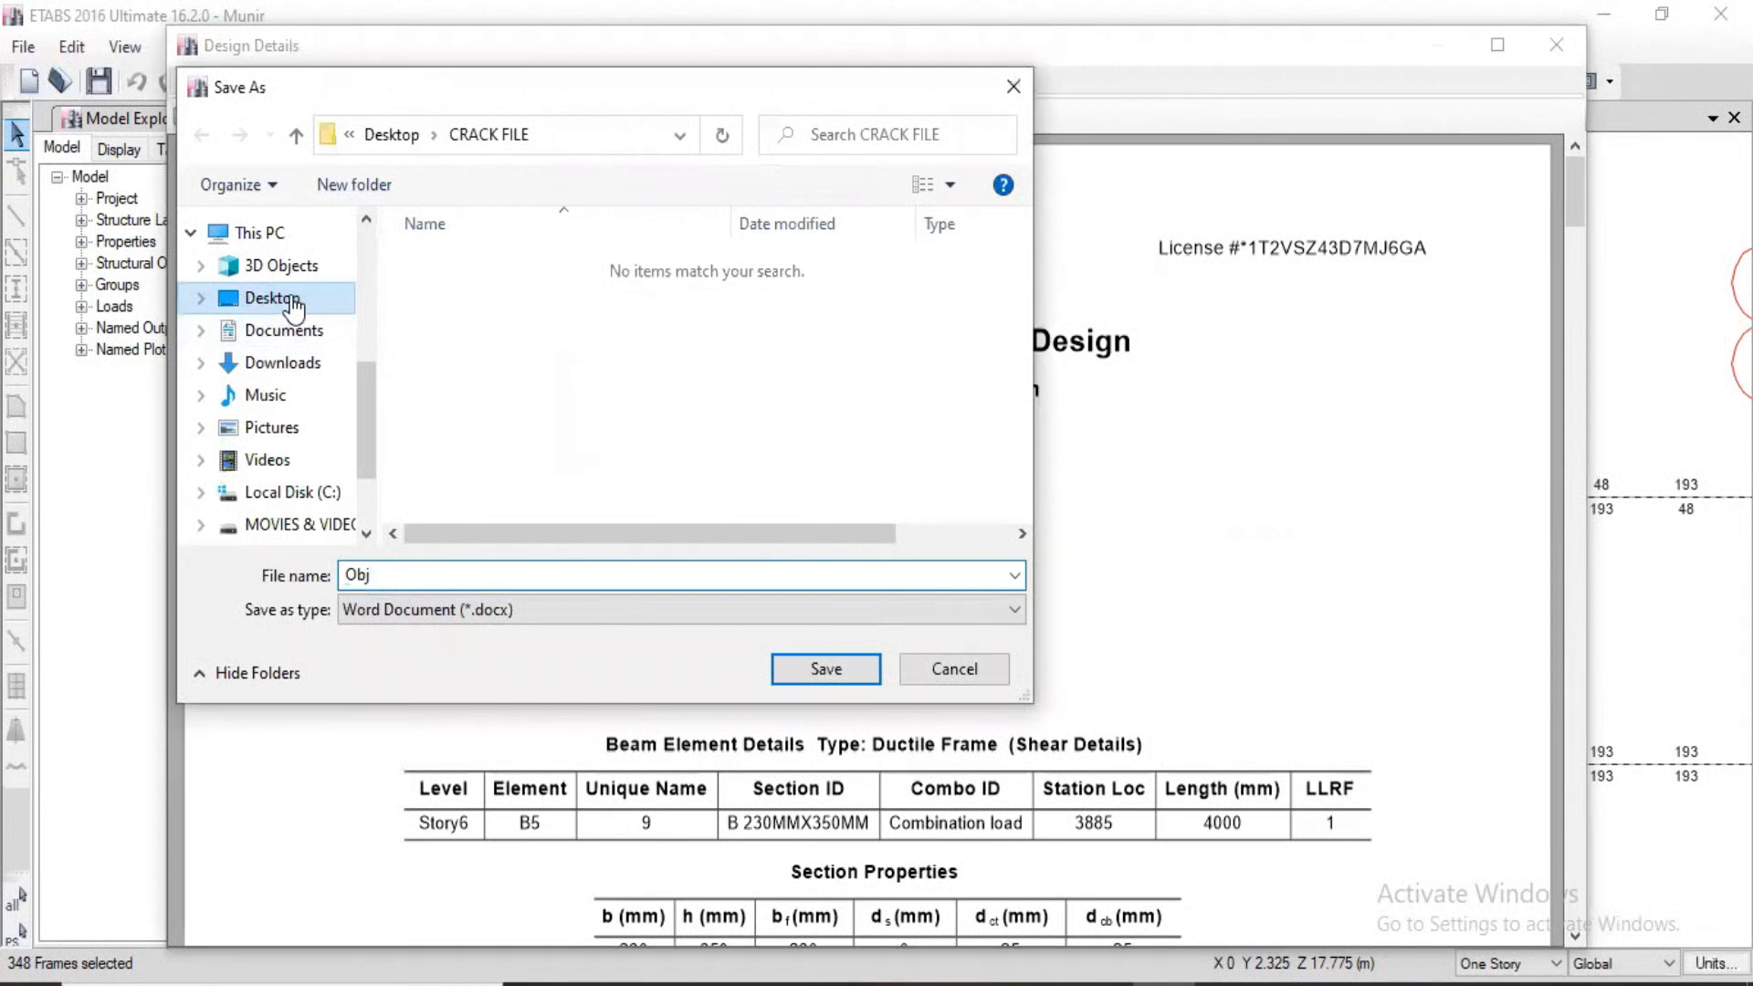
{"action": "double_click", "coordinate": [436, 577]}
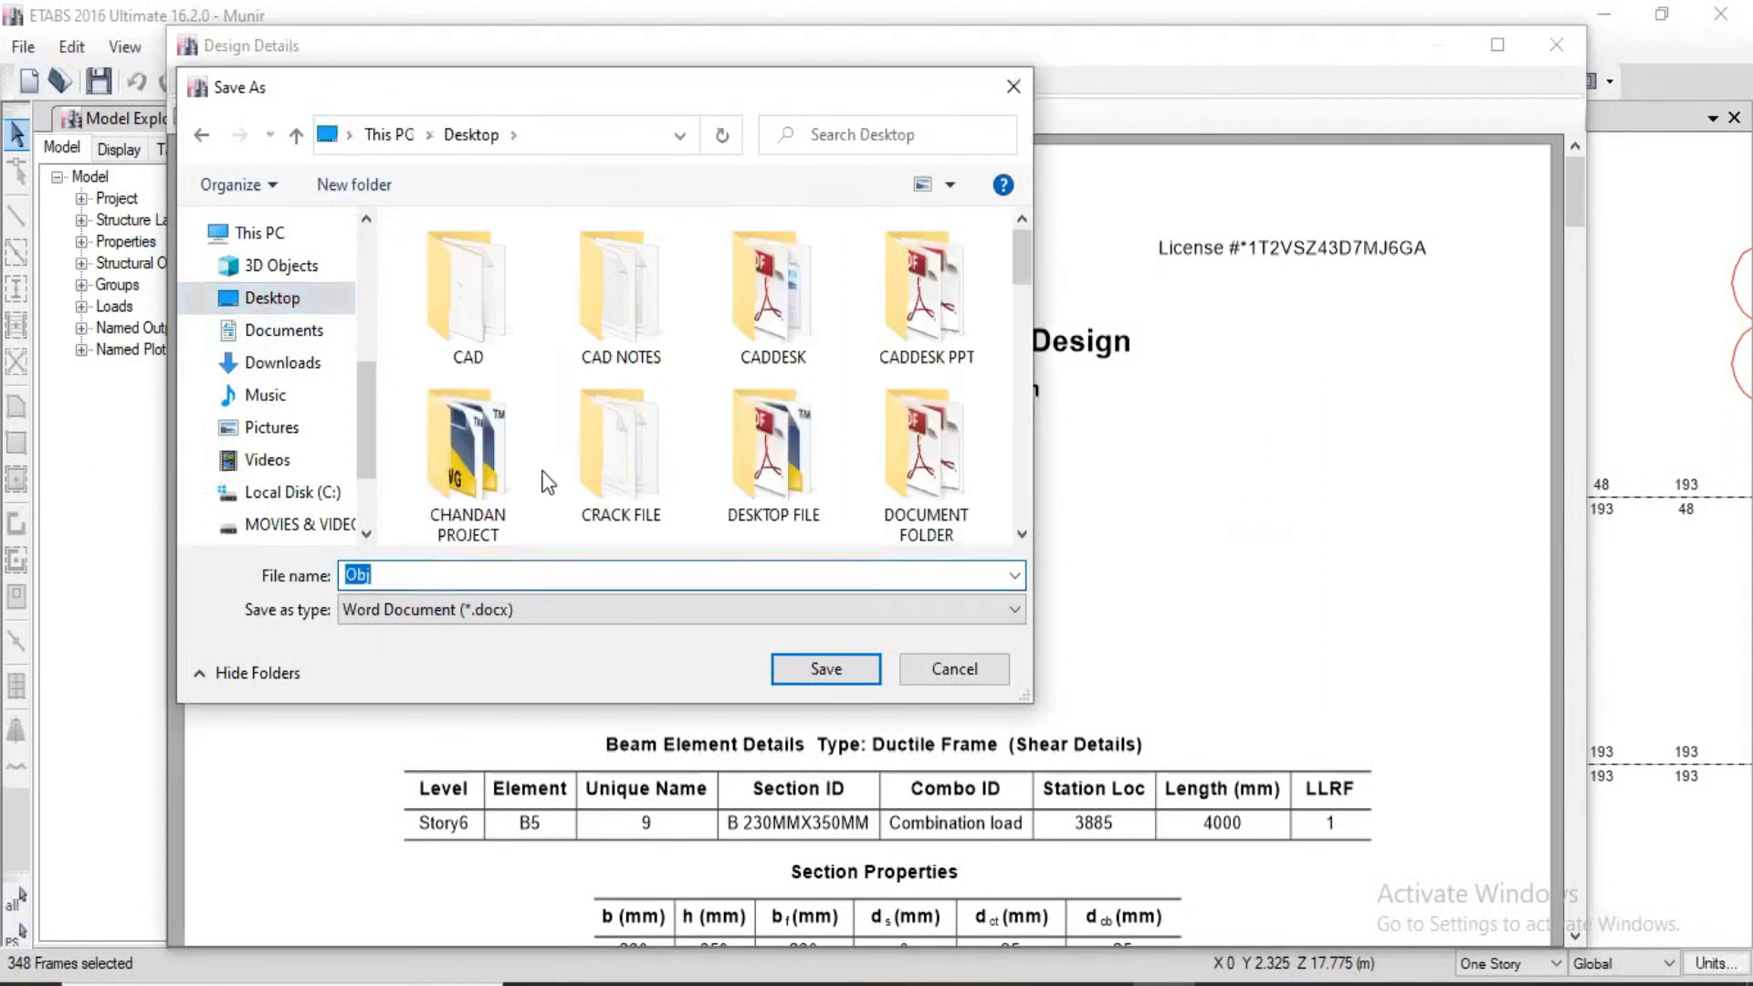
{"action": "type", "text": "summ"}
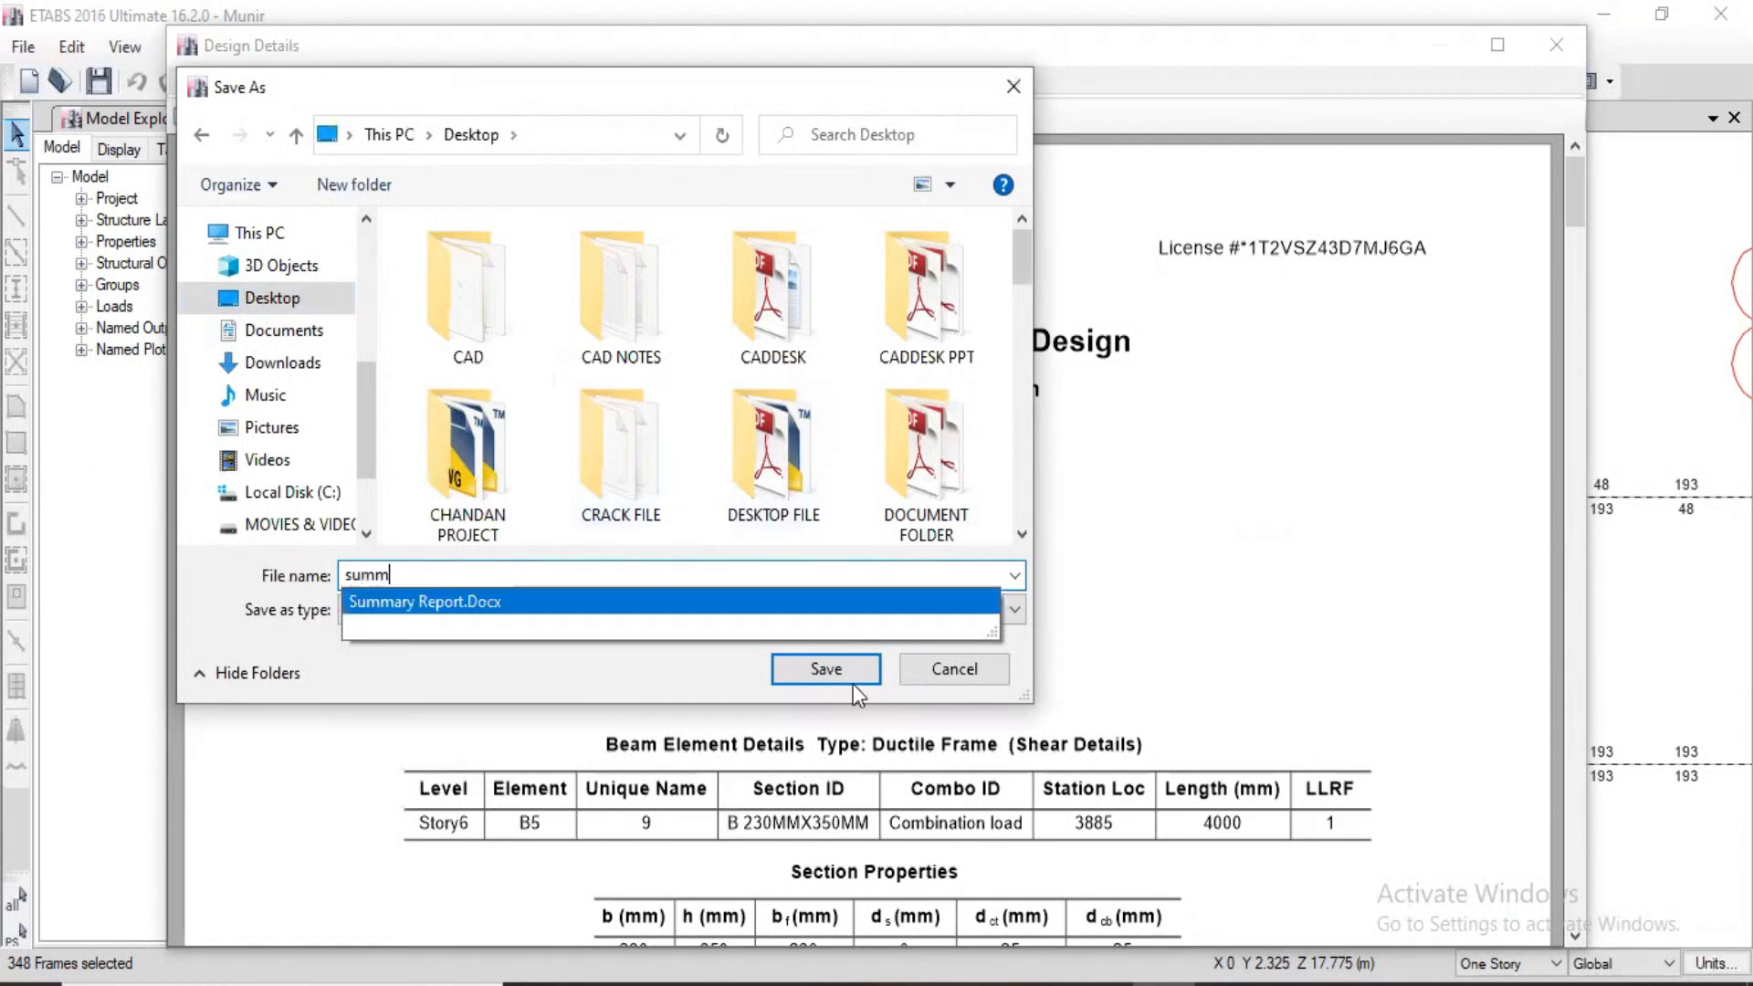
{"action": "left_click", "coordinate": [1189, 569]}
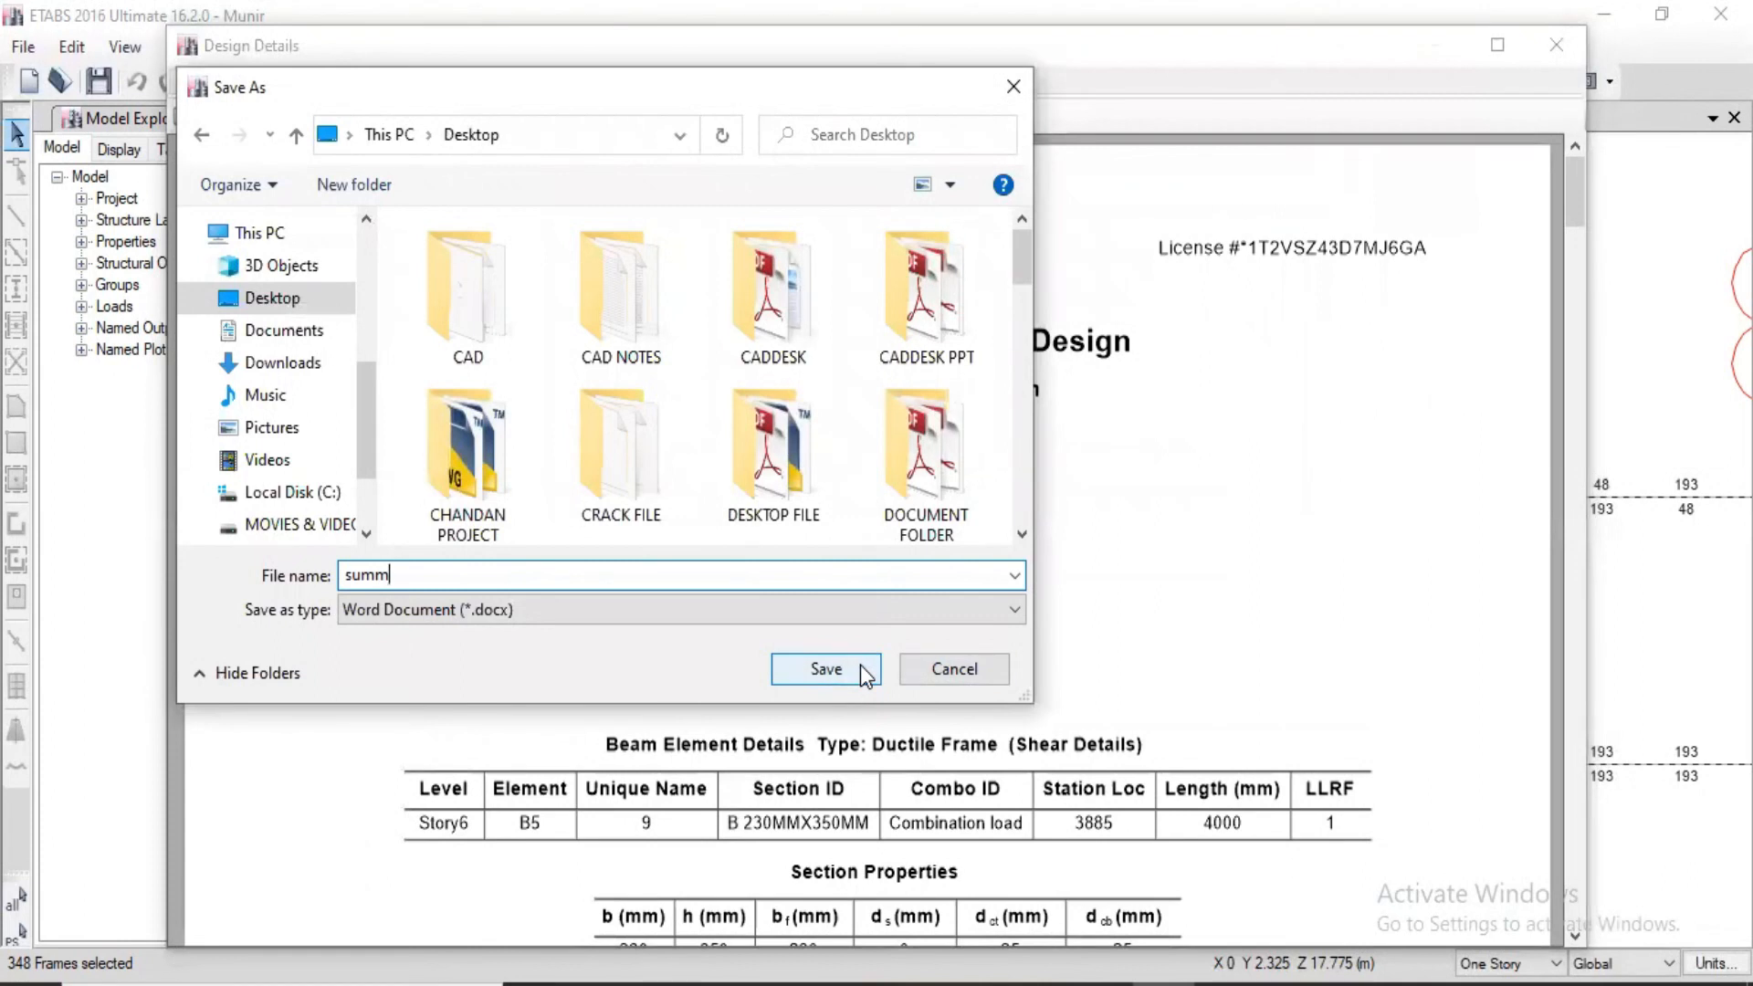
{"action": "left_click", "coordinate": [860, 664]}
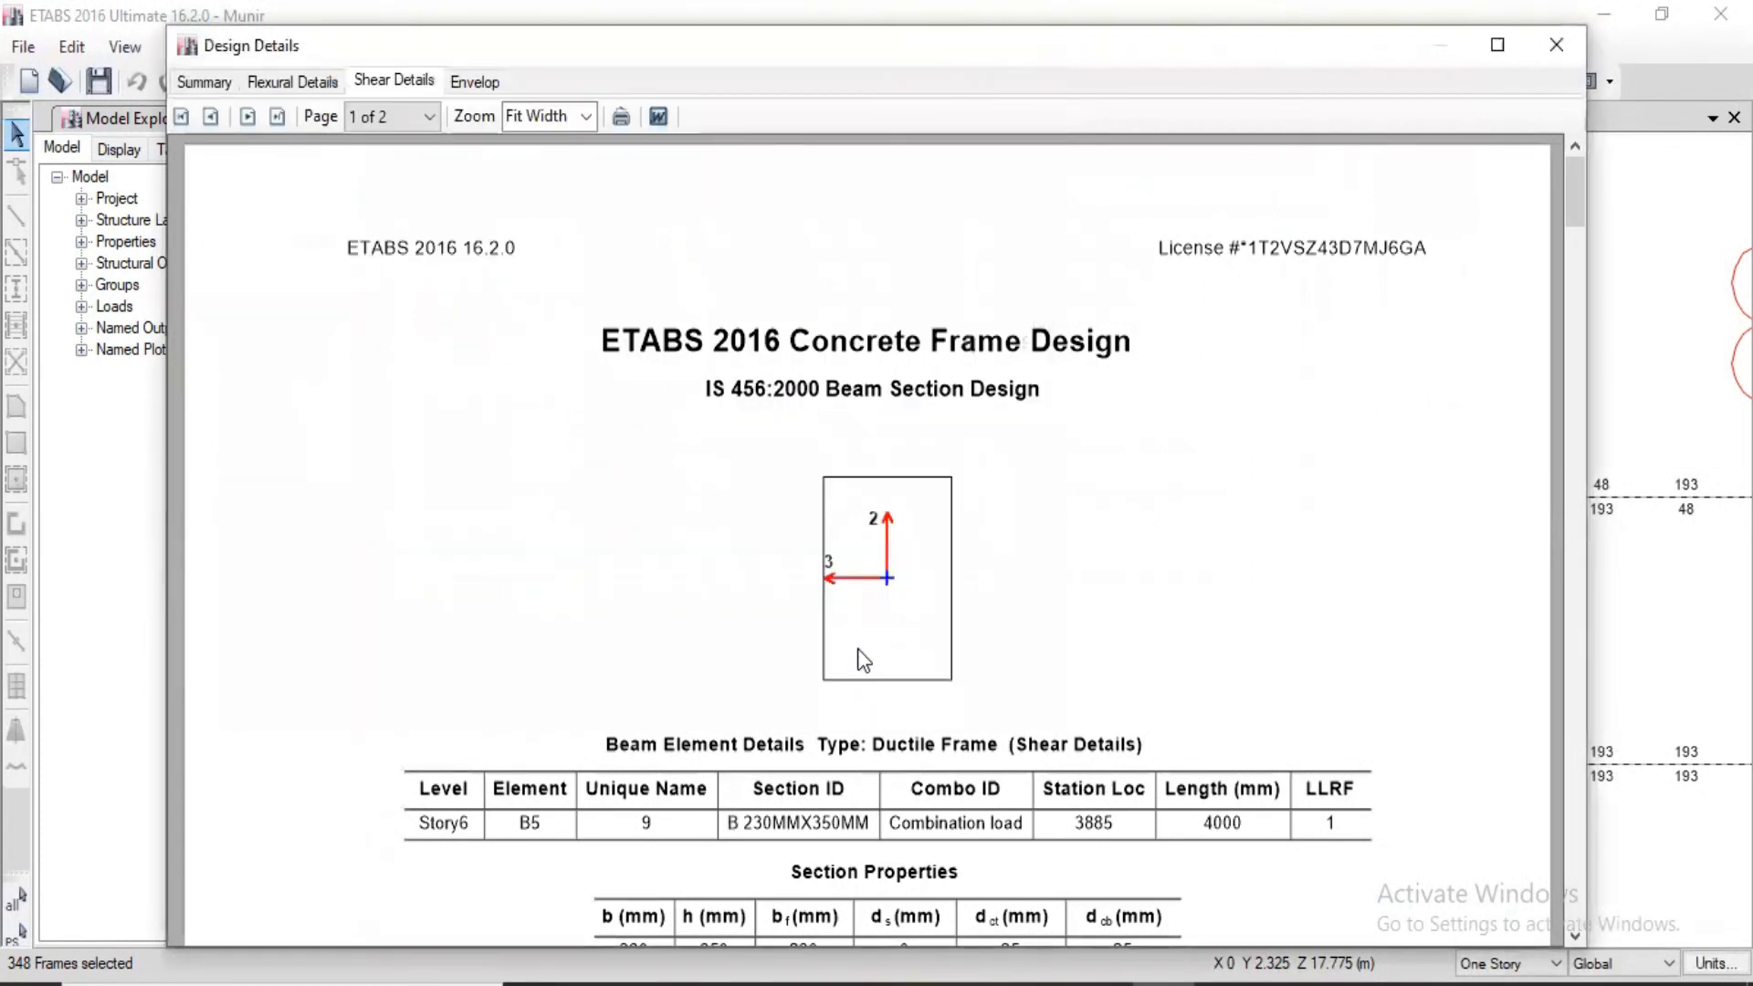
{"action": "left_click", "coordinate": [1553, 45]}
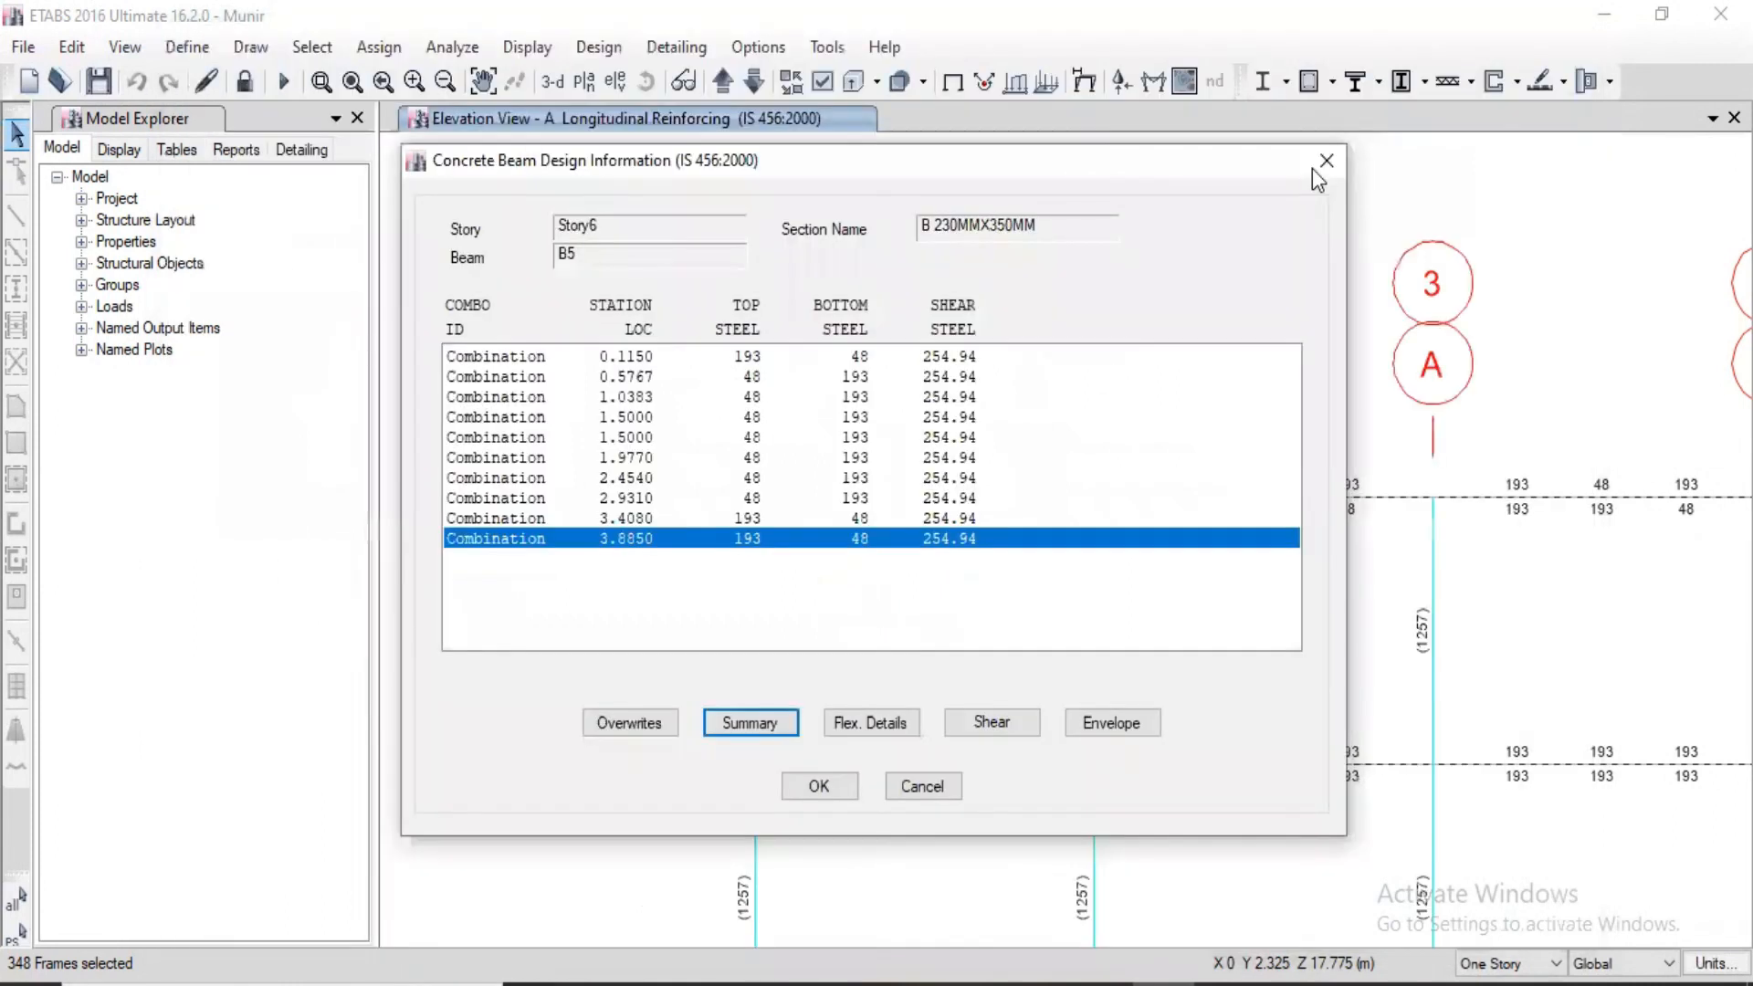
{"action": "key", "text": "Escape"}
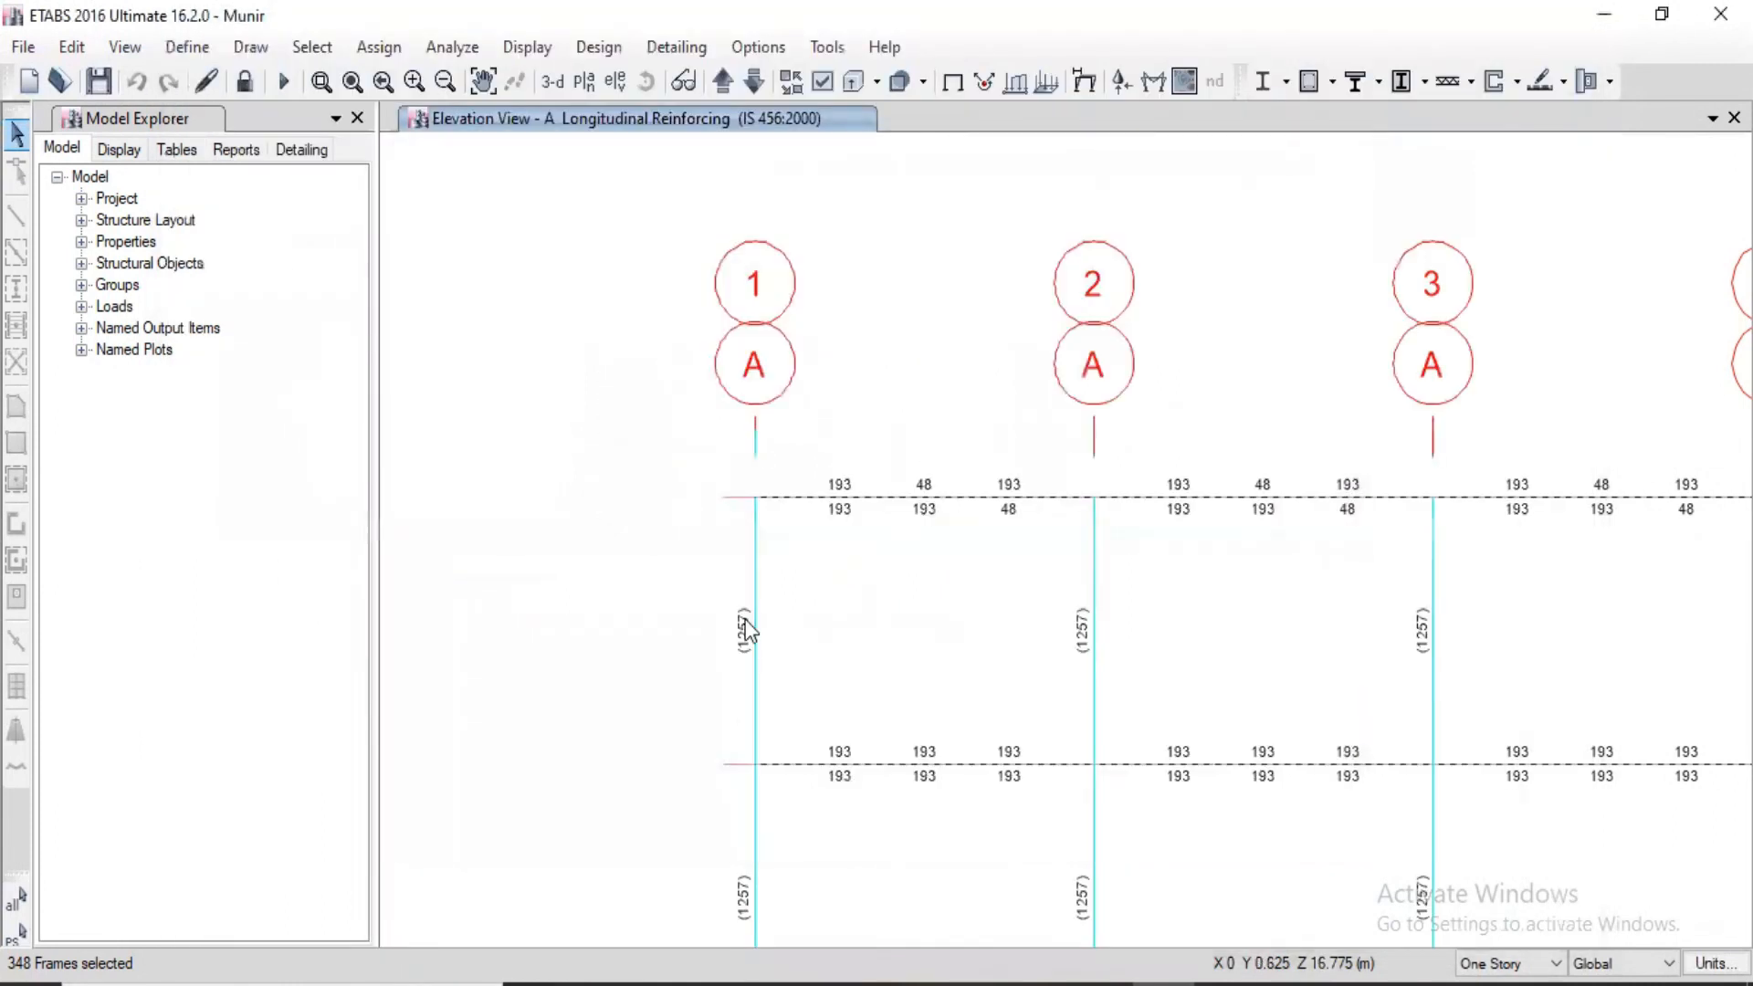
Step: Open the design information of the Story6 column at grid 1 and view its interaction surface
{"action": "right_click", "coordinate": [750, 639]}
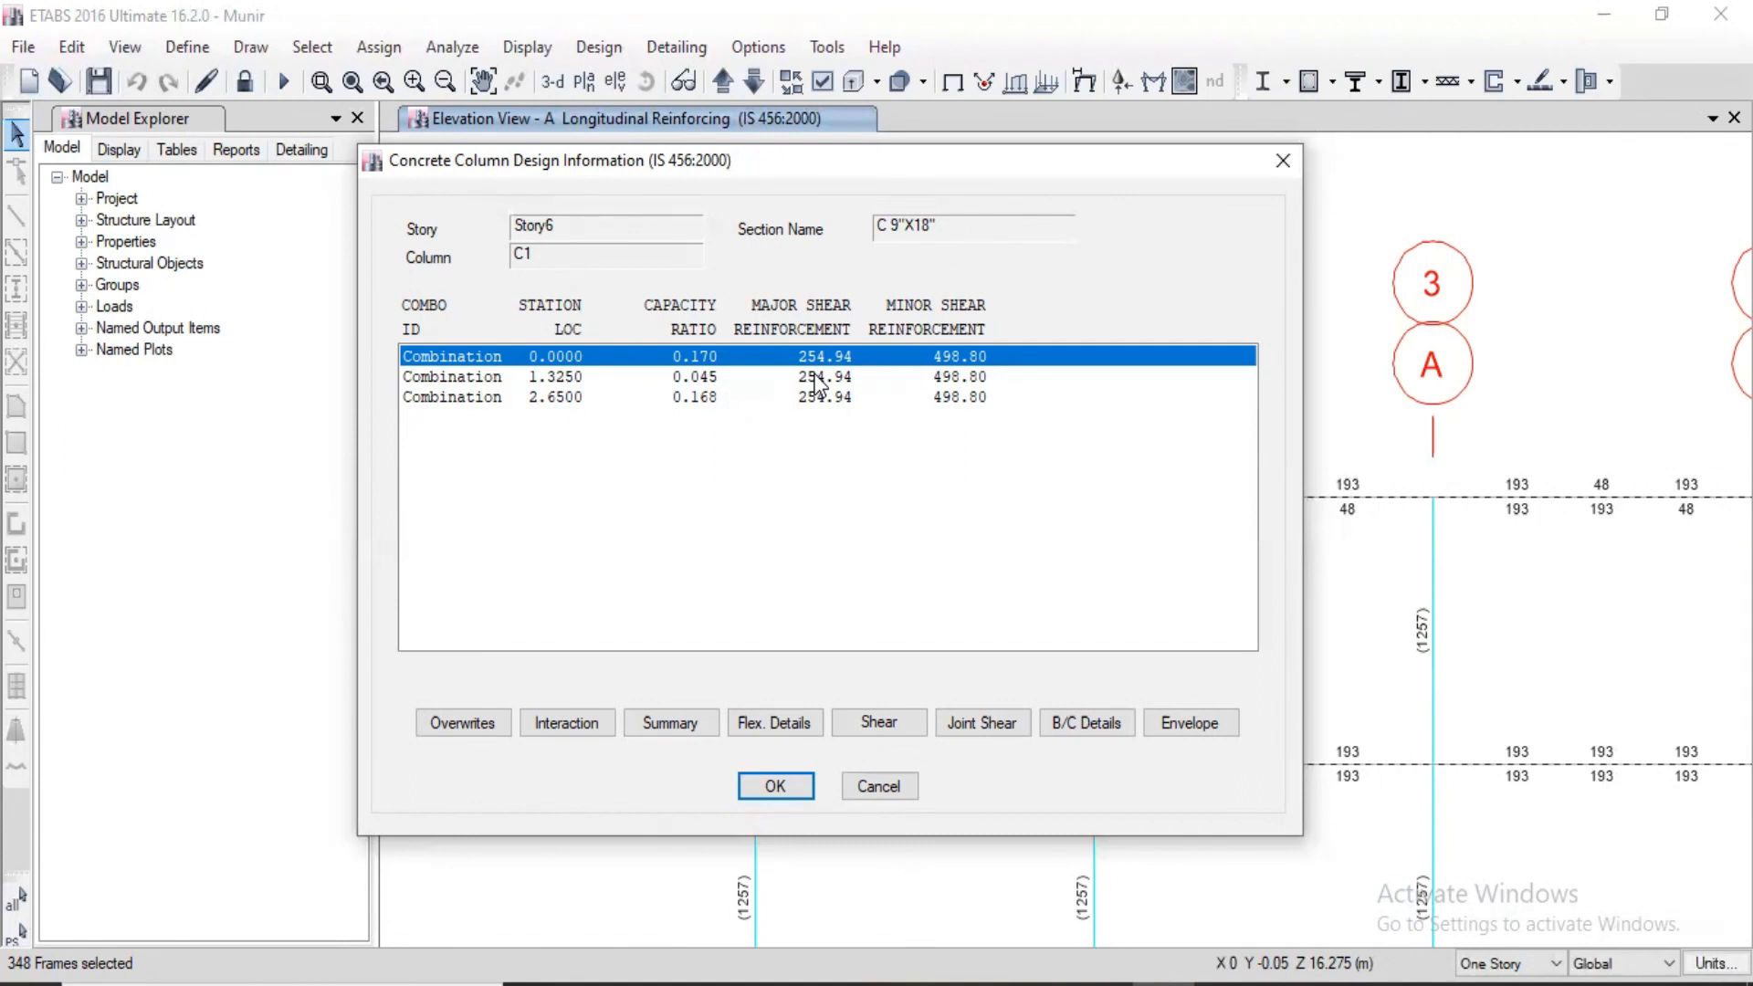
{"action": "left_click", "coordinate": [563, 725]}
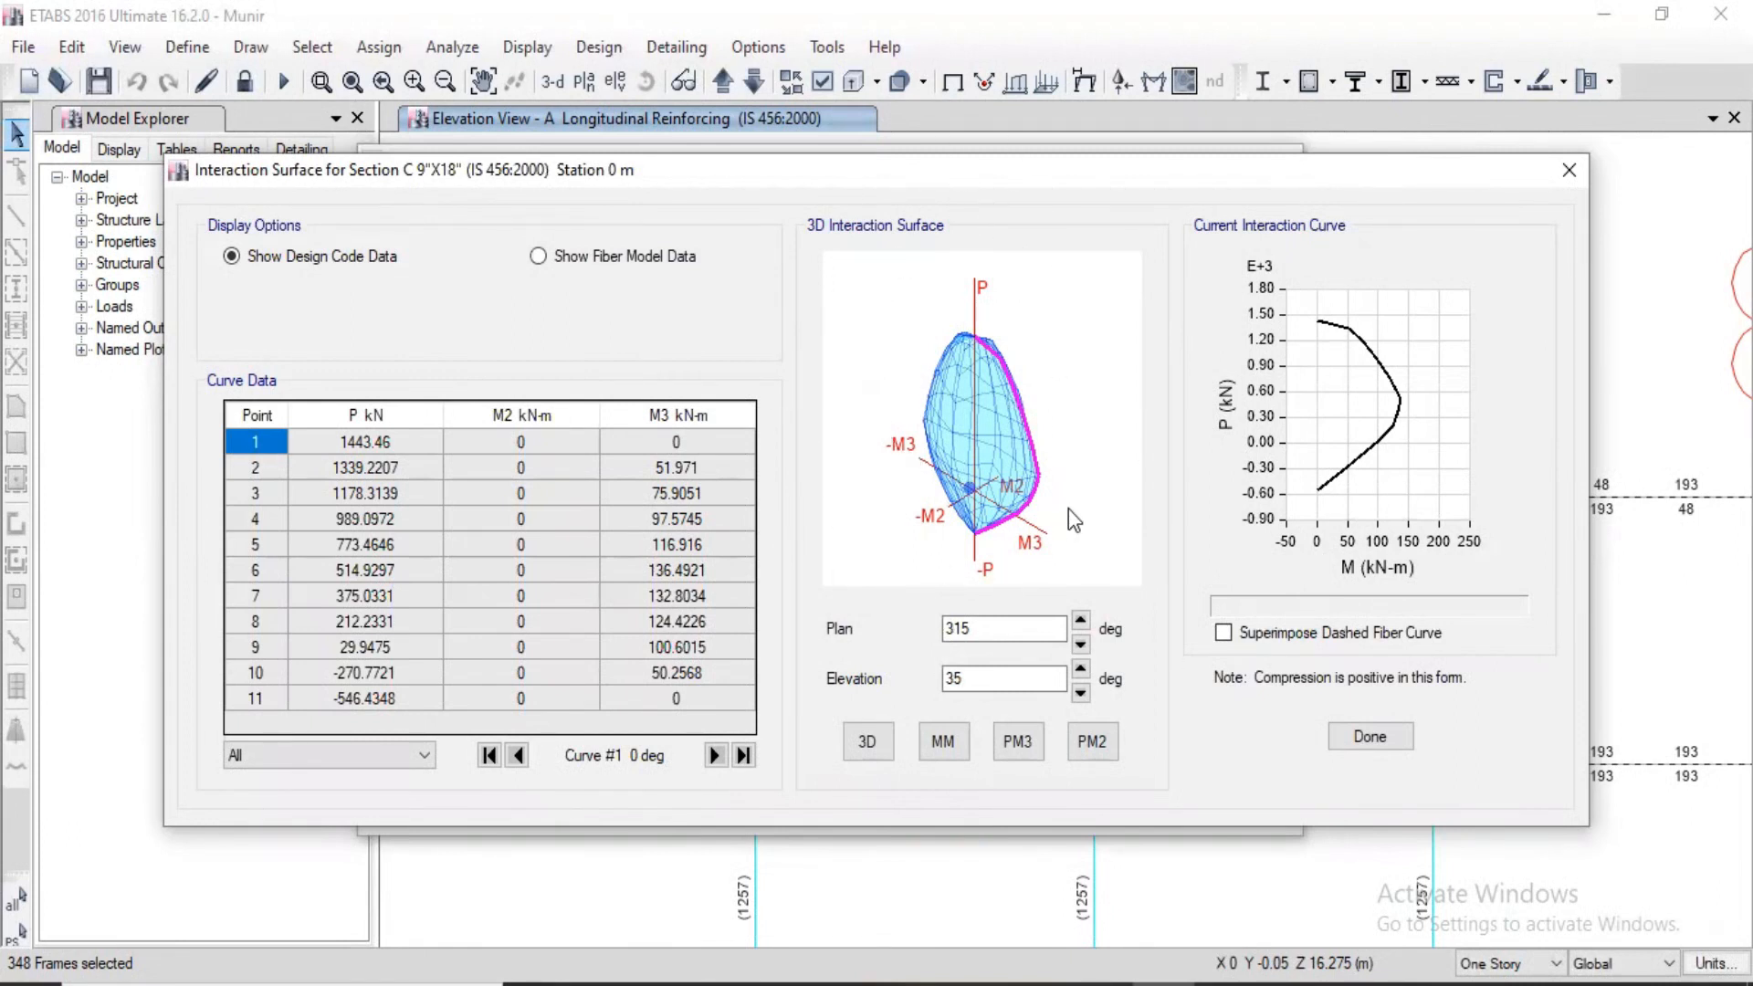
{"action": "left_click", "coordinate": [1568, 170]}
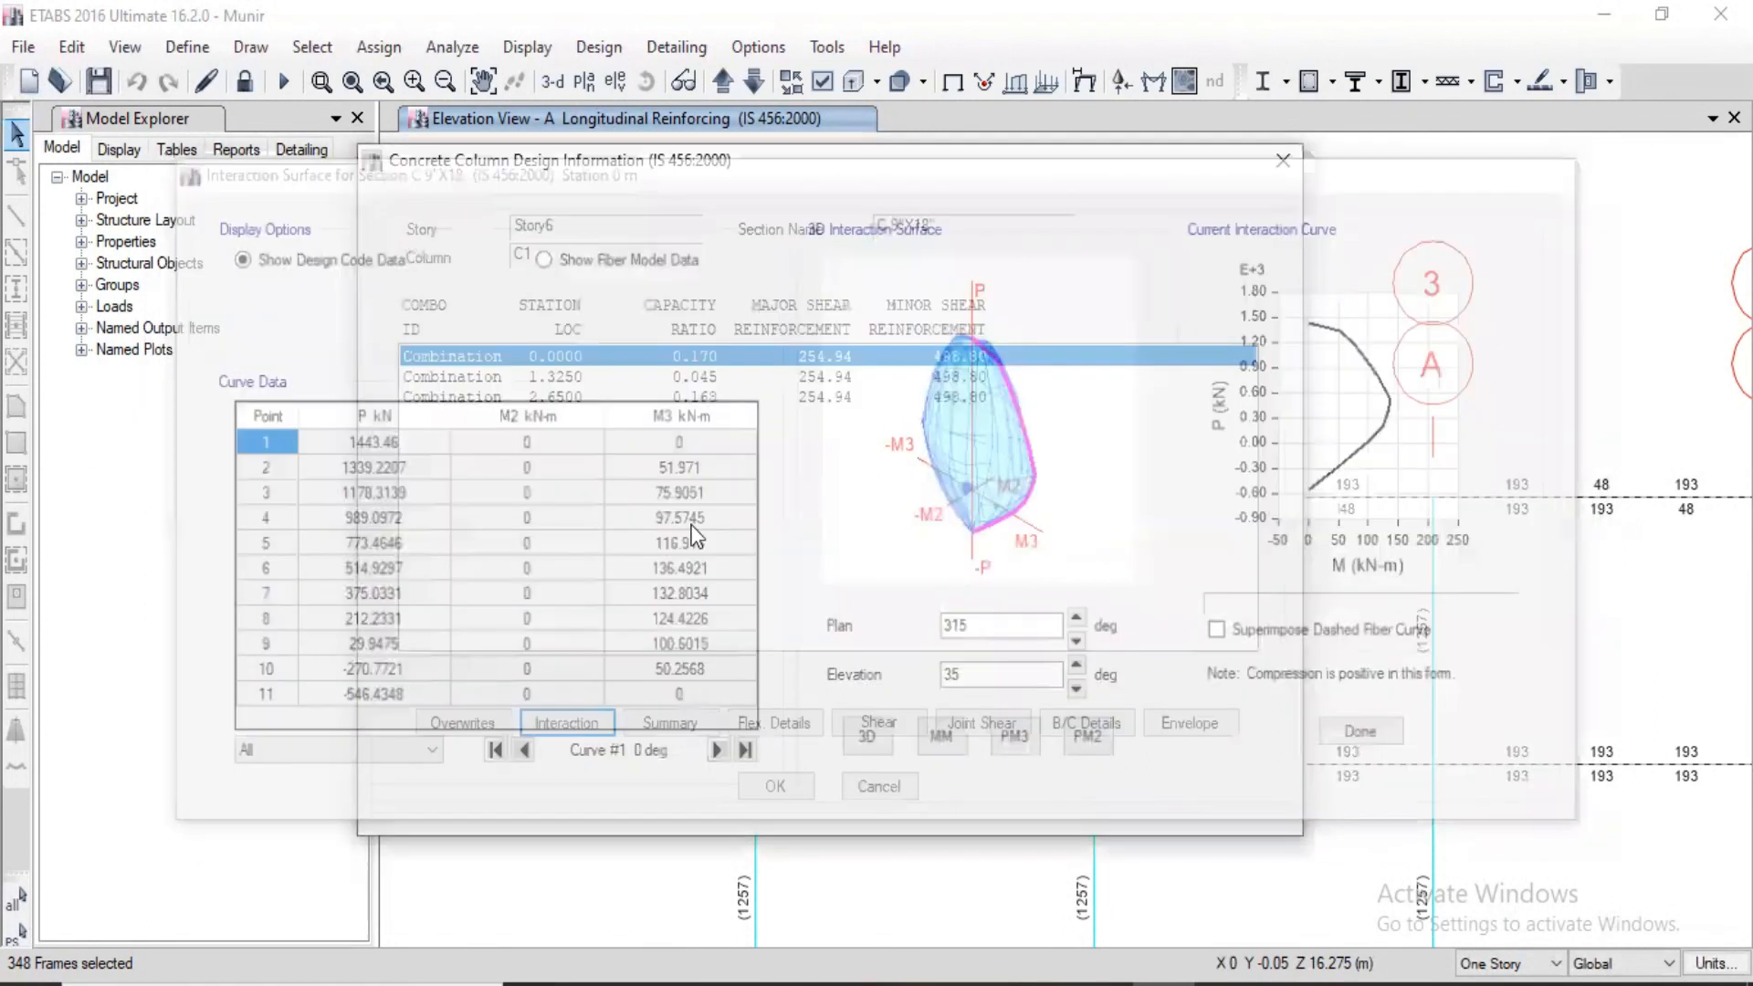
Step: Review the Story6 column's summary, flexural, shear and beam/column capacity ratio reports
{"action": "left_click", "coordinate": [669, 723]}
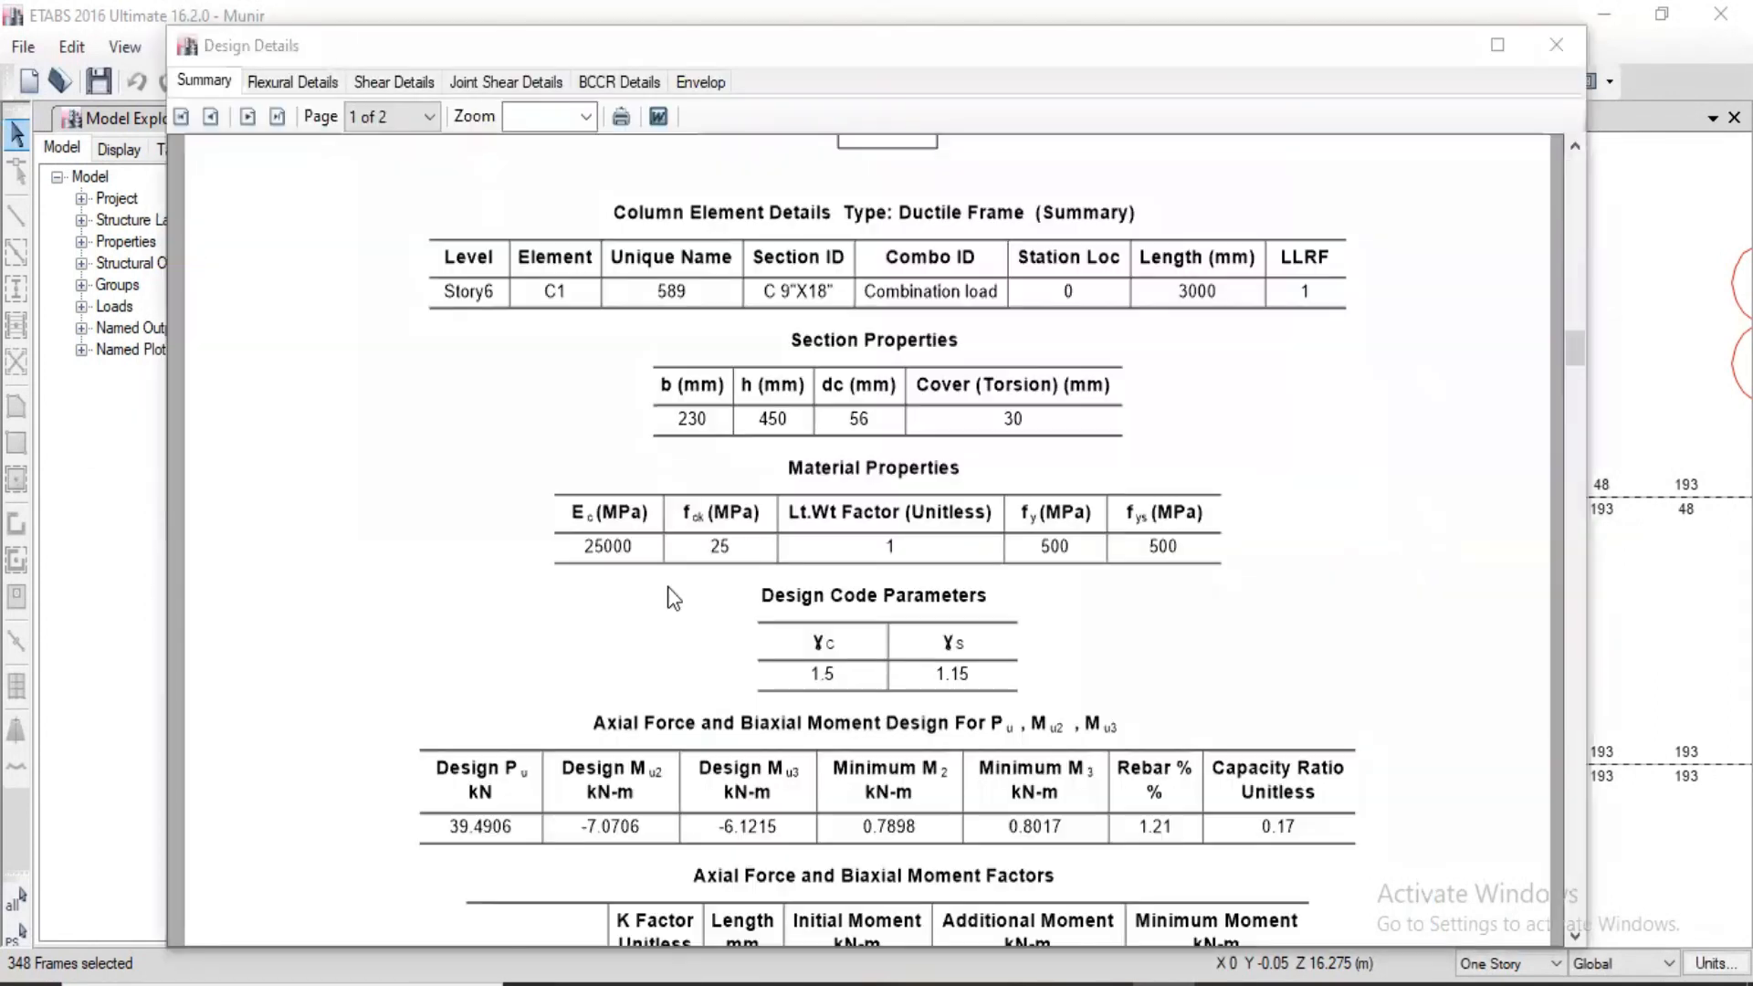
{"action": "left_click", "coordinate": [299, 82]}
{"action": "left_click", "coordinate": [356, 81]}
{"action": "left_click", "coordinate": [625, 84]}
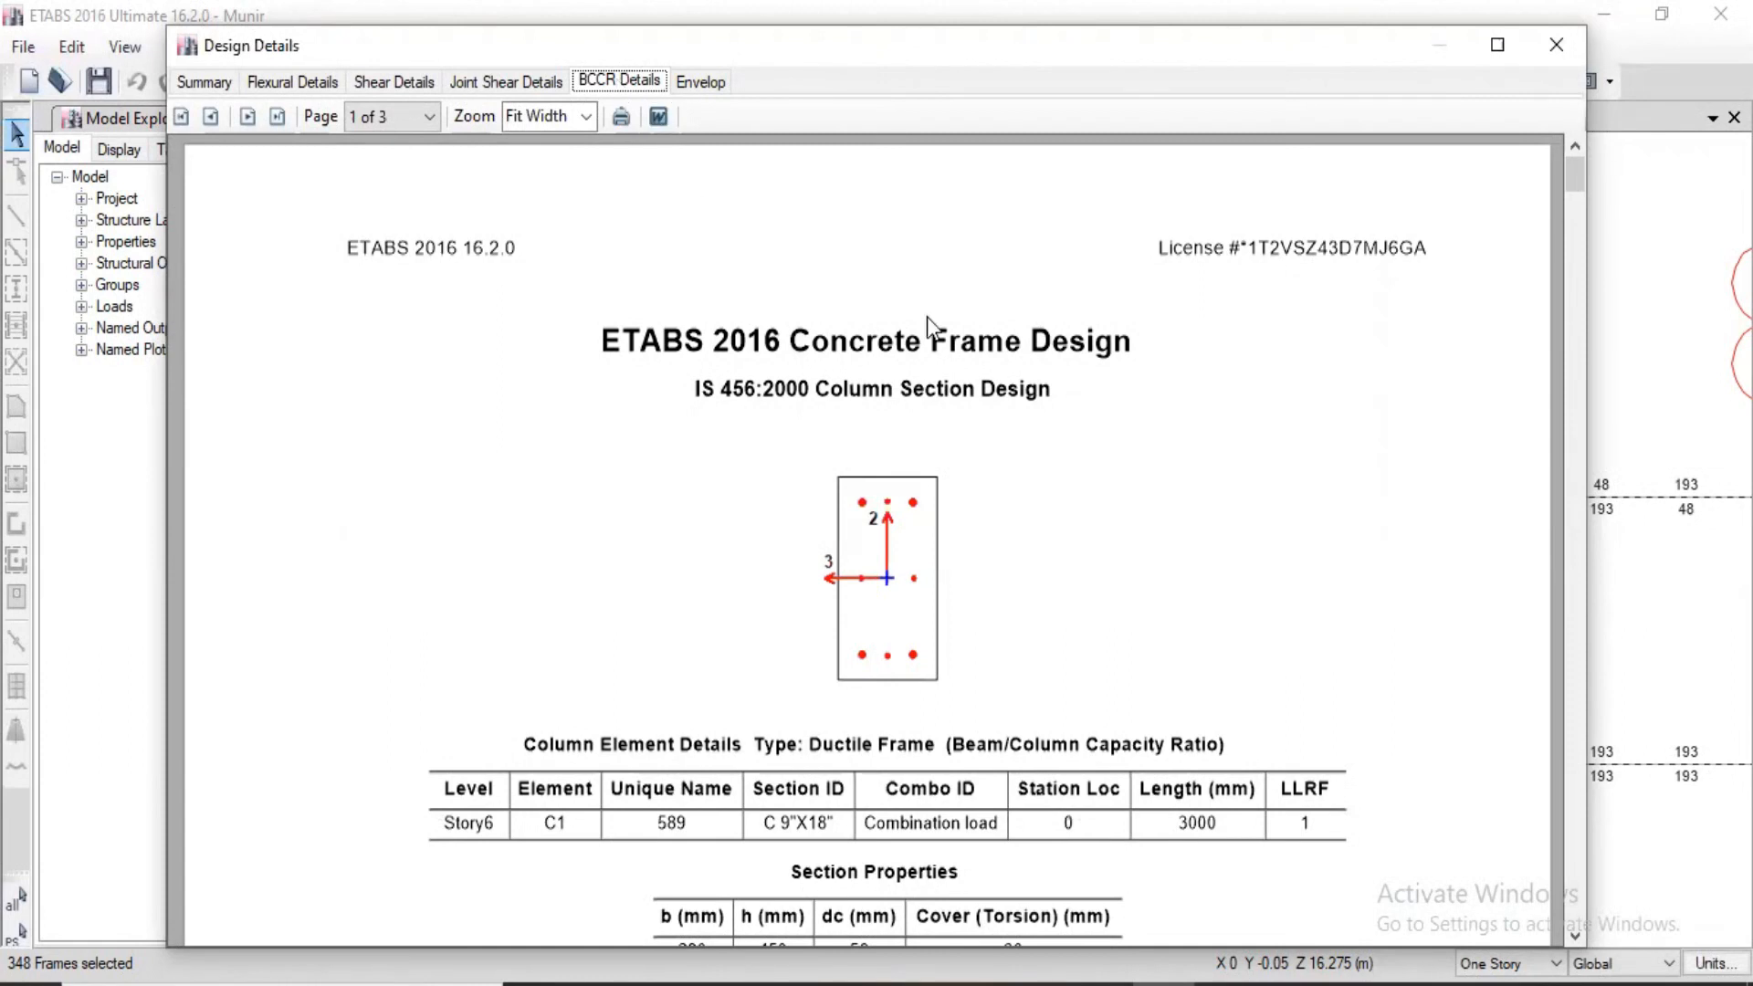
{"action": "scroll", "coordinate": [940, 335], "scroll_direction": "down", "scroll_amount": 5}
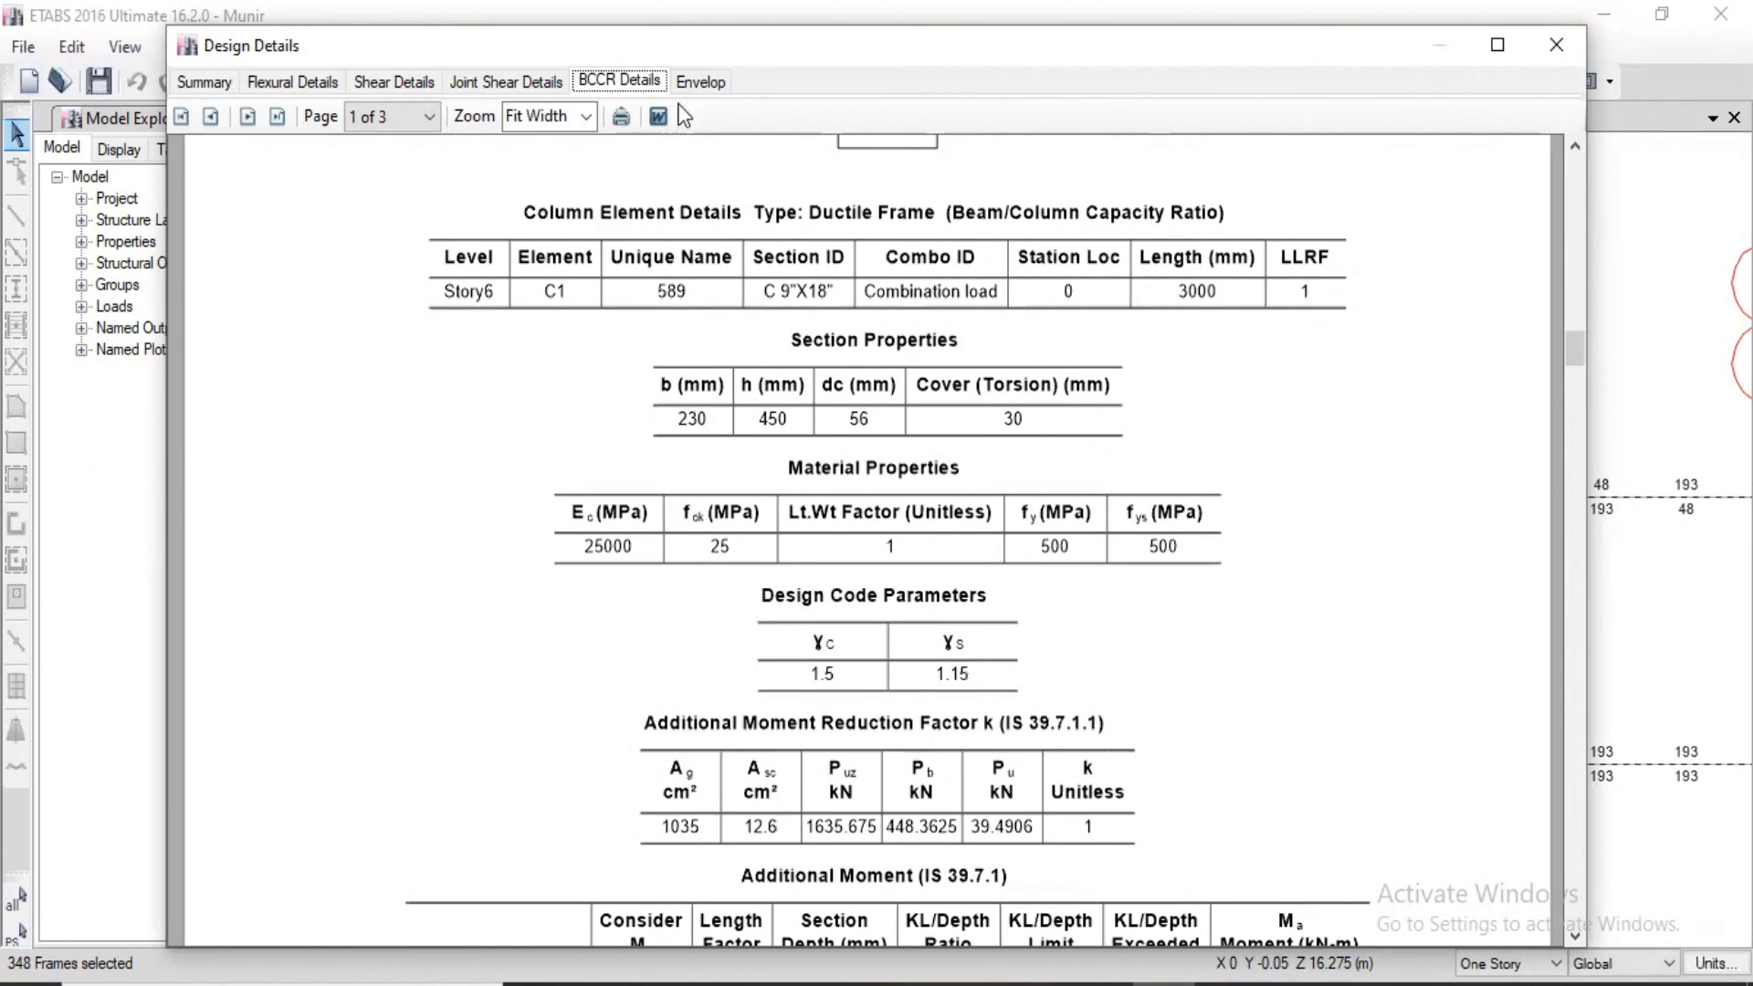
Step: Examine the column's envelope report down to the major and minor shear reinforcement, and close the design details
{"action": "left_click", "coordinate": [703, 82]}
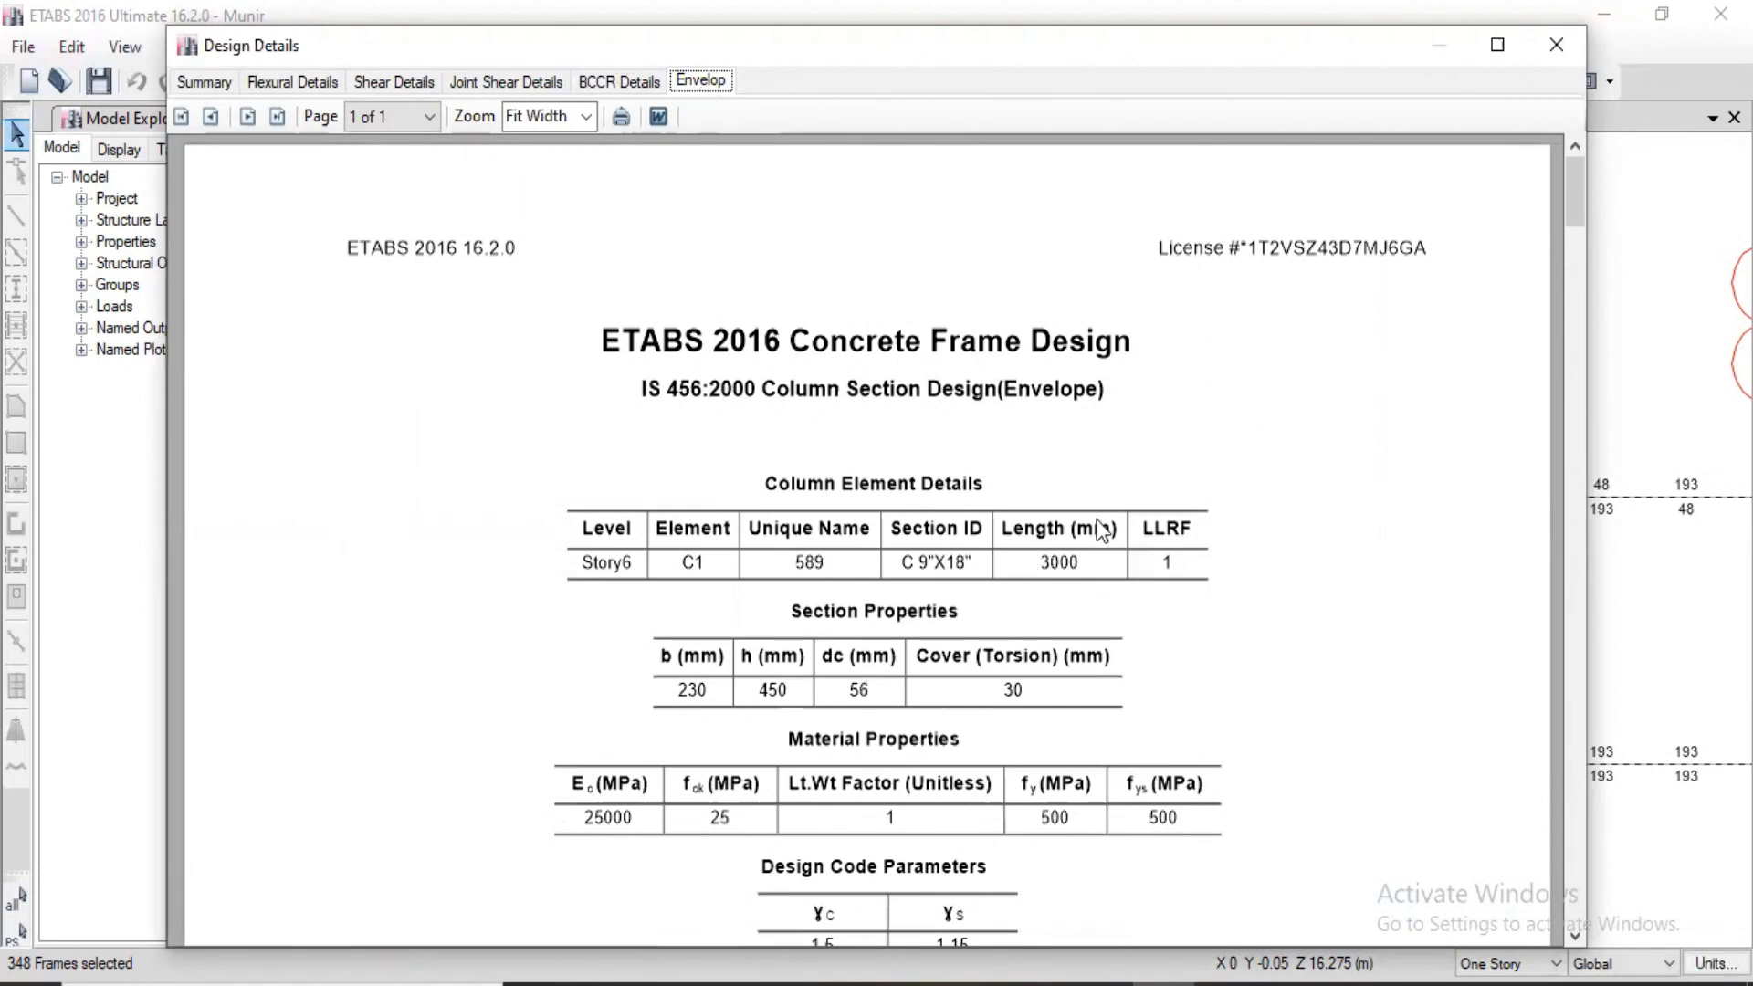
{"action": "scroll", "coordinate": [1100, 522], "scroll_direction": "down", "scroll_amount": 5}
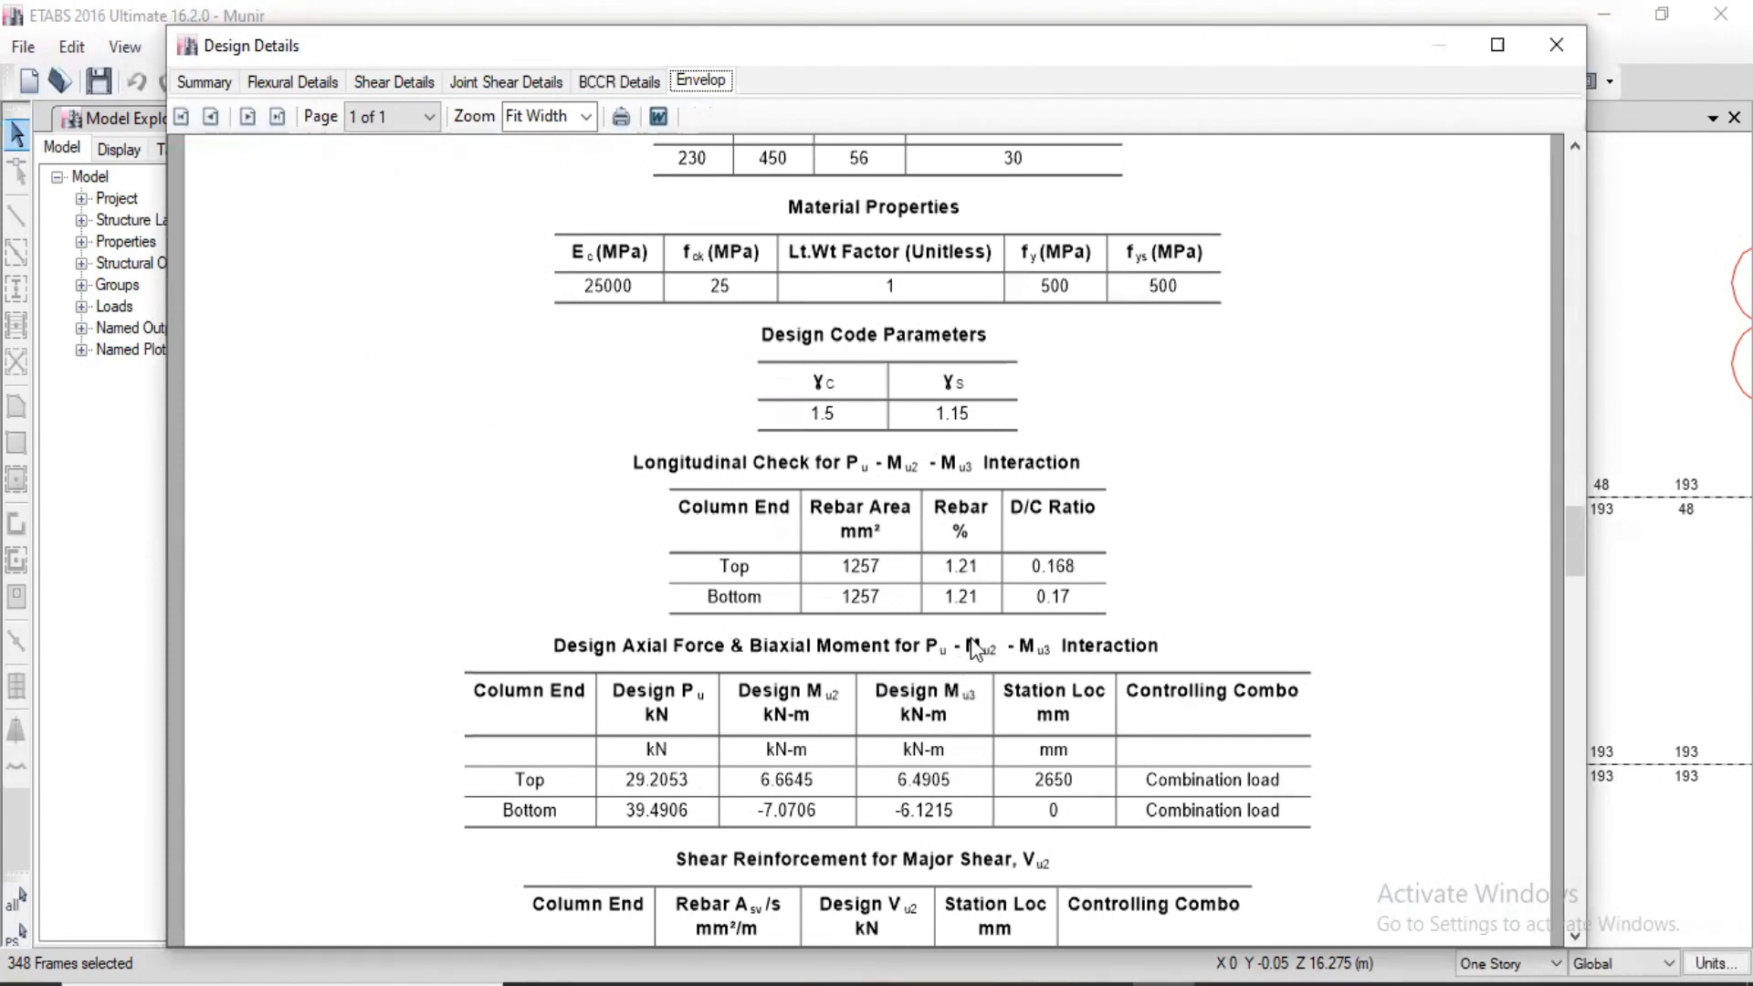
{"action": "scroll", "coordinate": [971, 639], "scroll_direction": "down", "scroll_amount": 6}
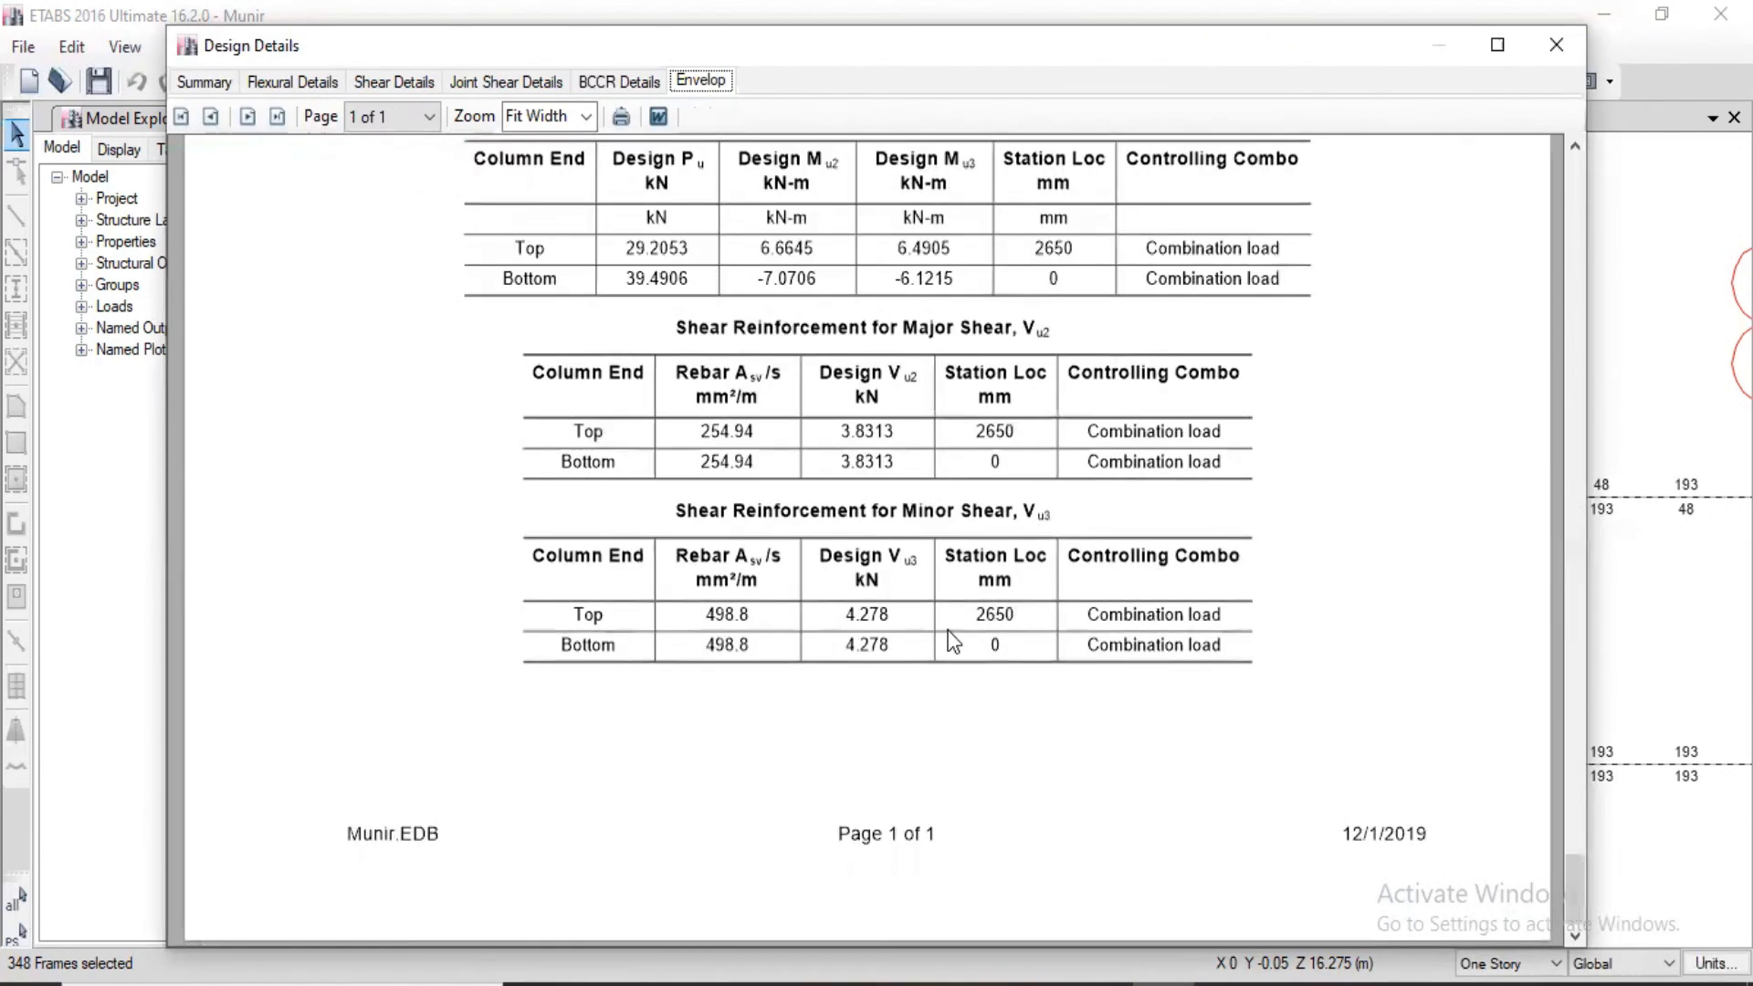
{"action": "left_click", "coordinate": [1564, 47]}
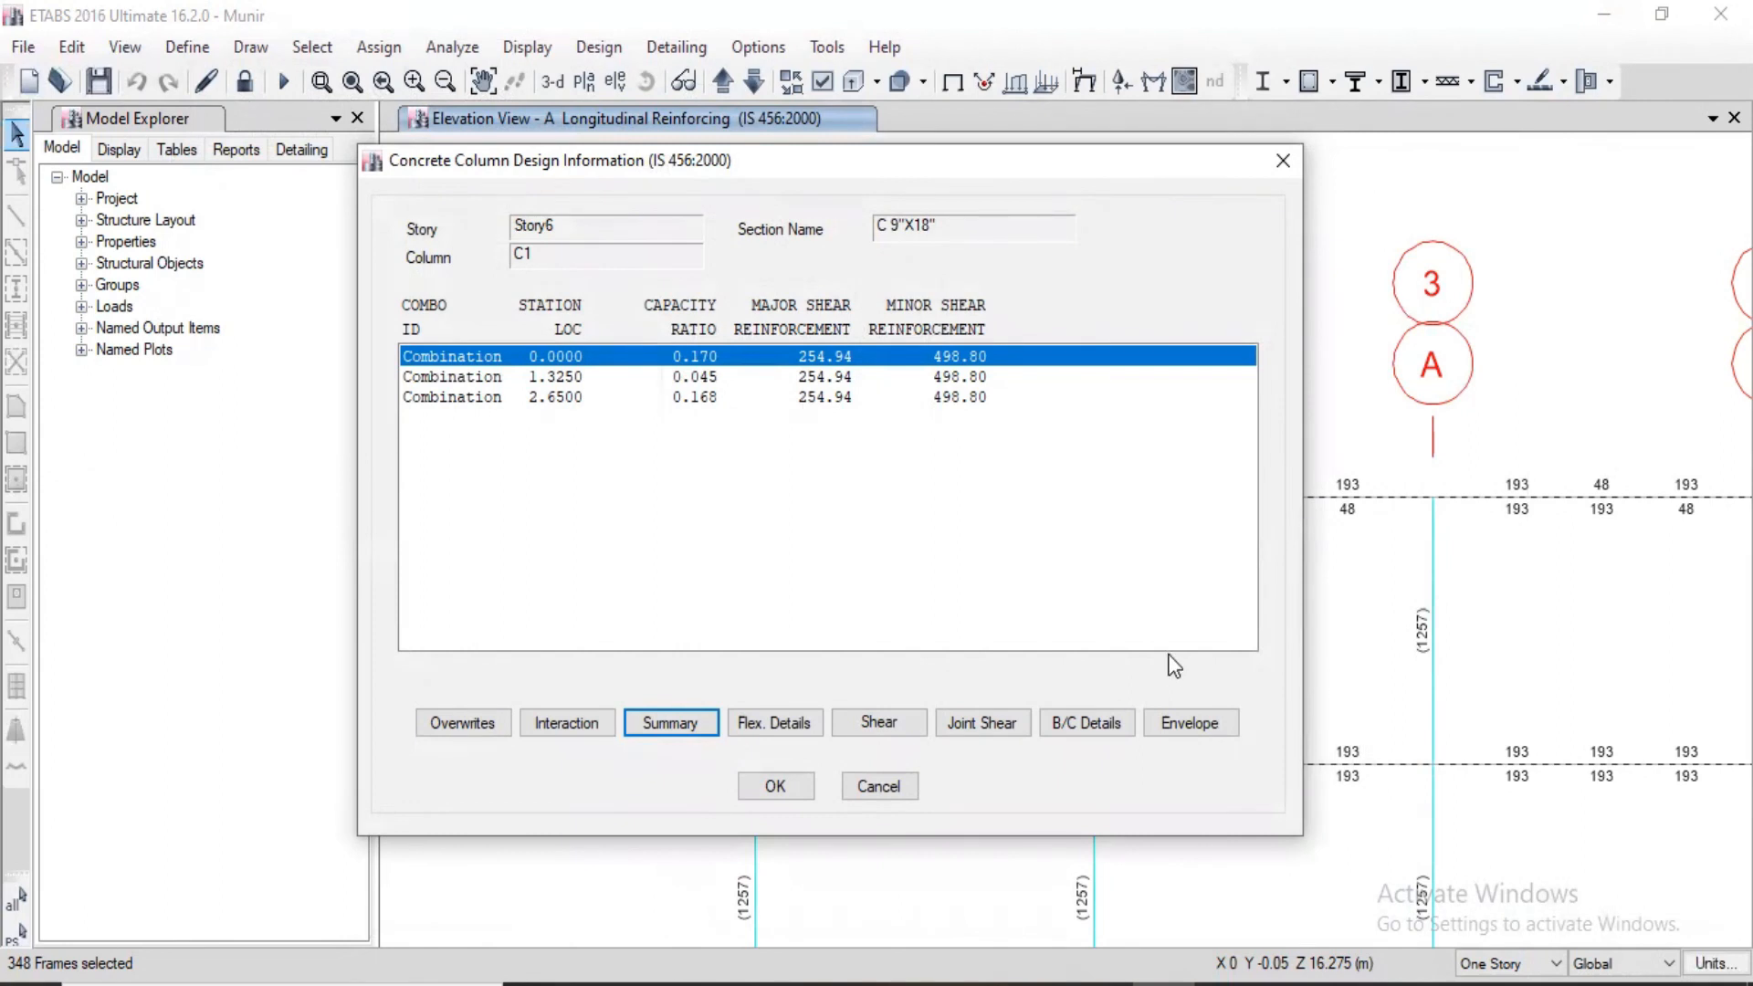
Step: View the column's summary and flexural details reports again without exporting them, and close the column design information
{"action": "left_click", "coordinate": [696, 725]}
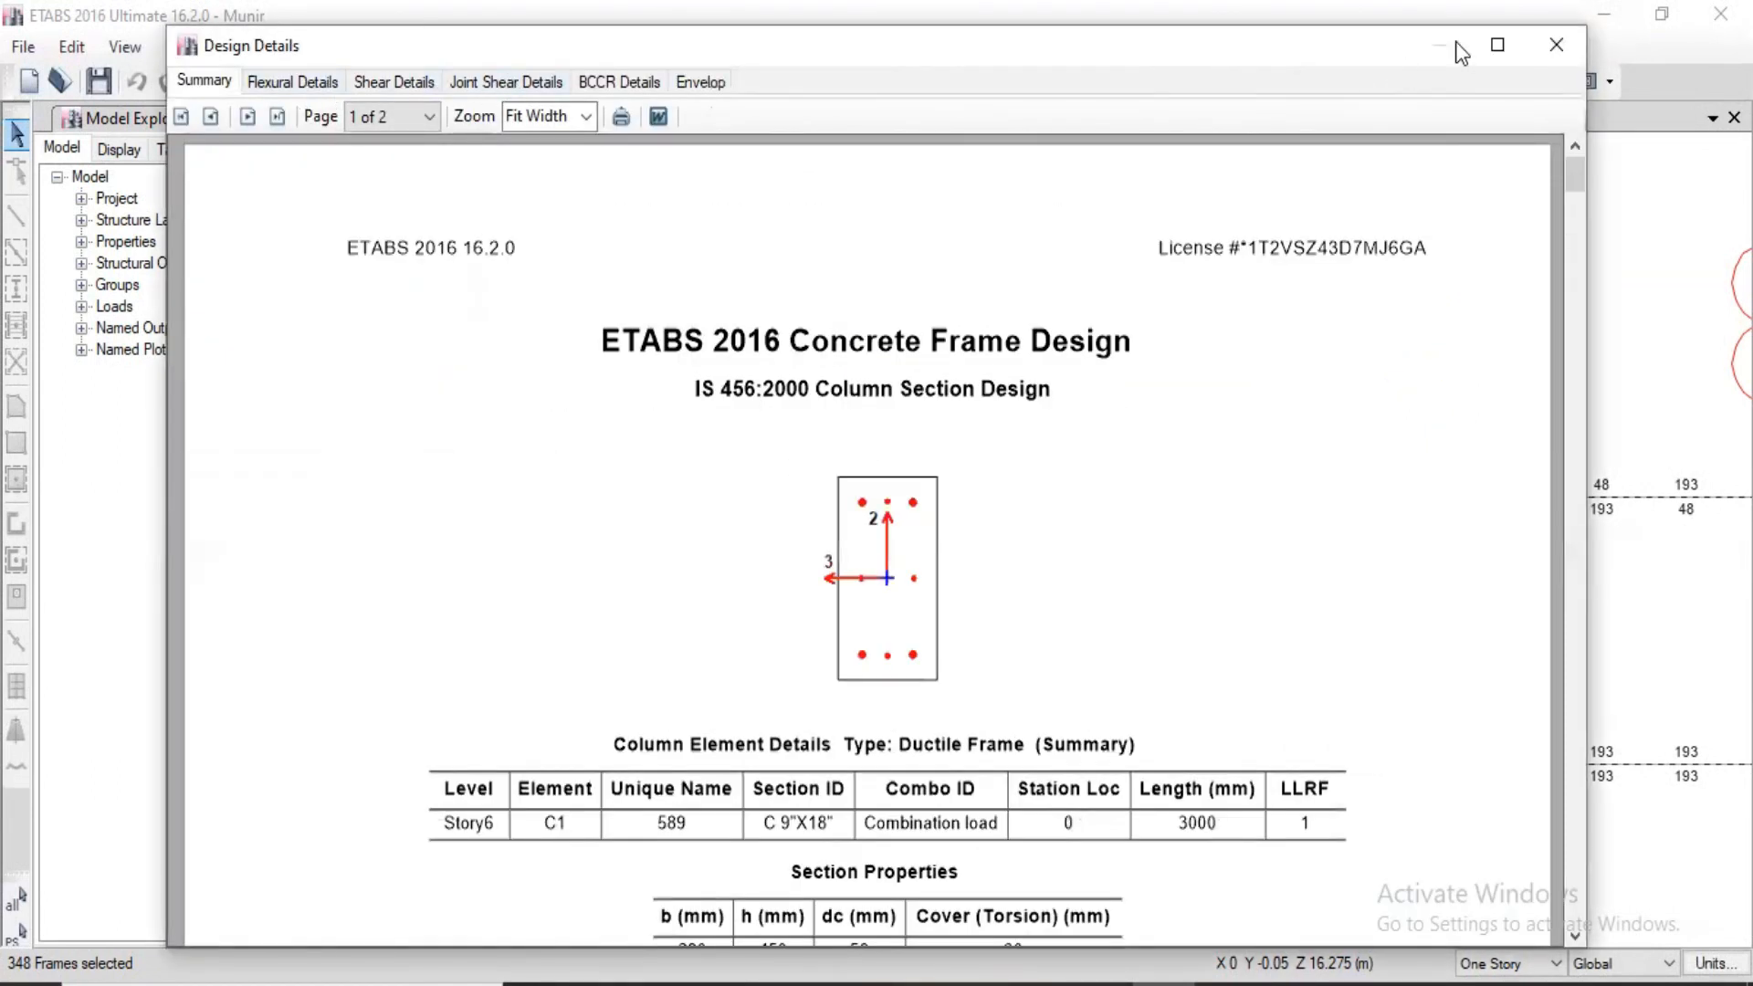
{"action": "left_click", "coordinate": [1554, 45]}
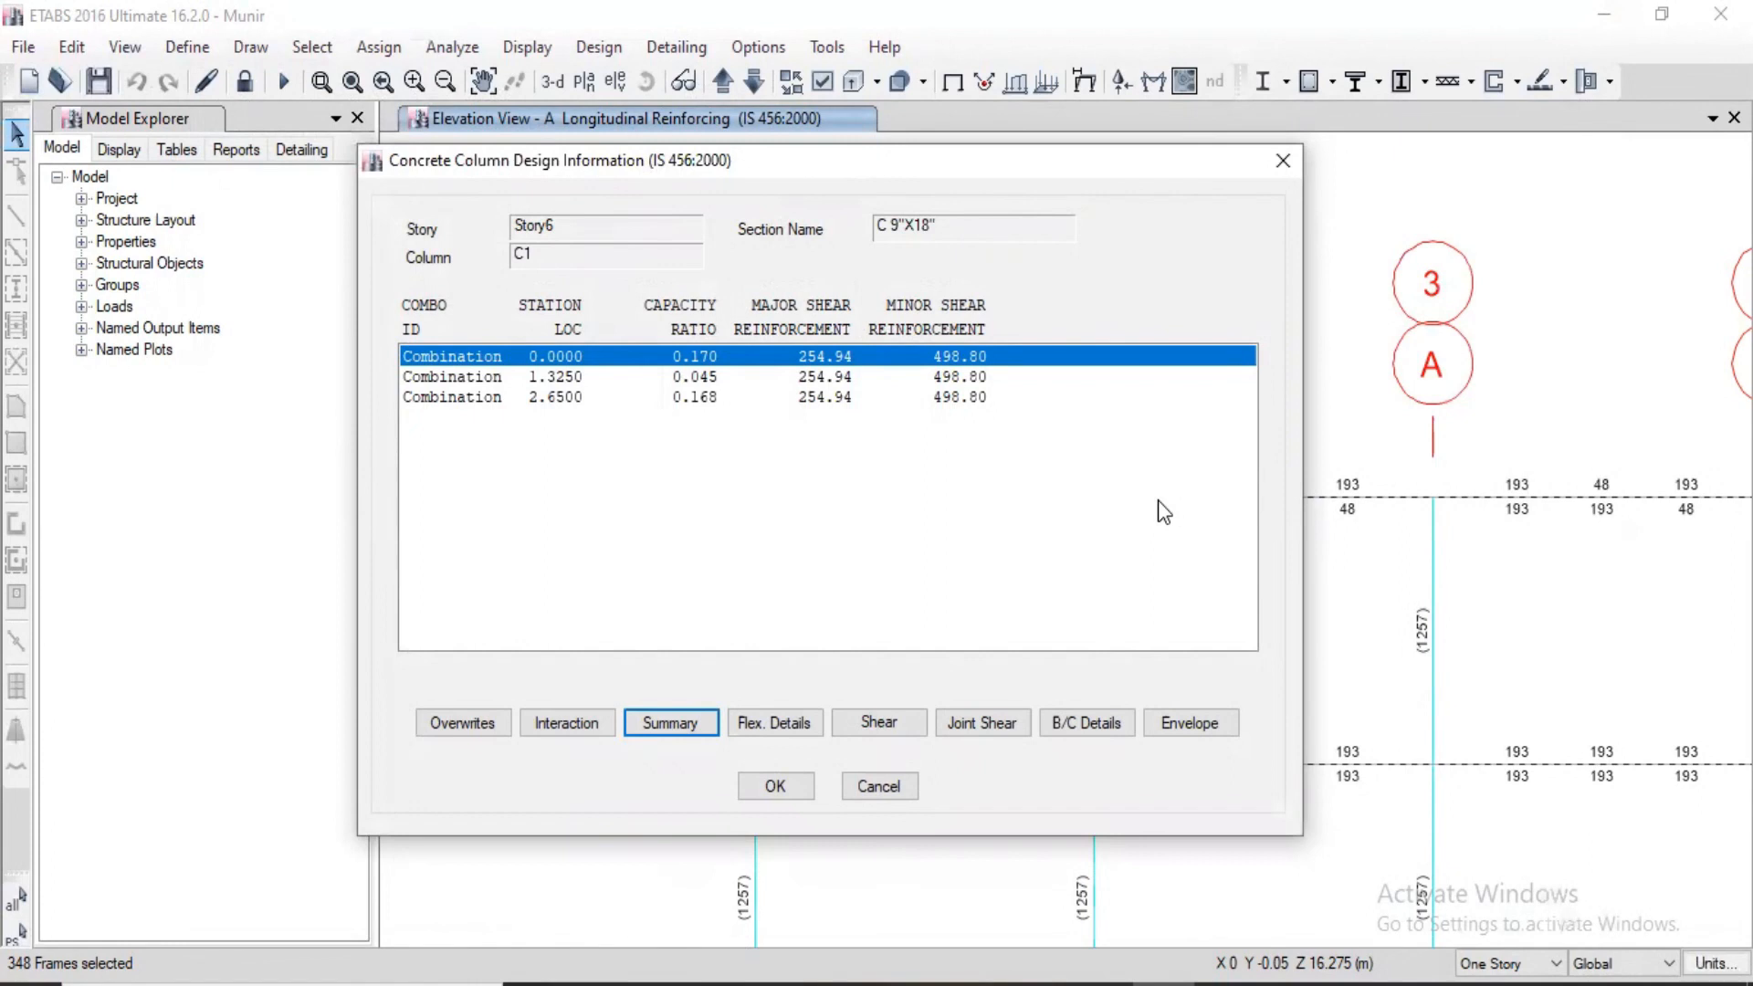
{"action": "left_click", "coordinate": [758, 716]}
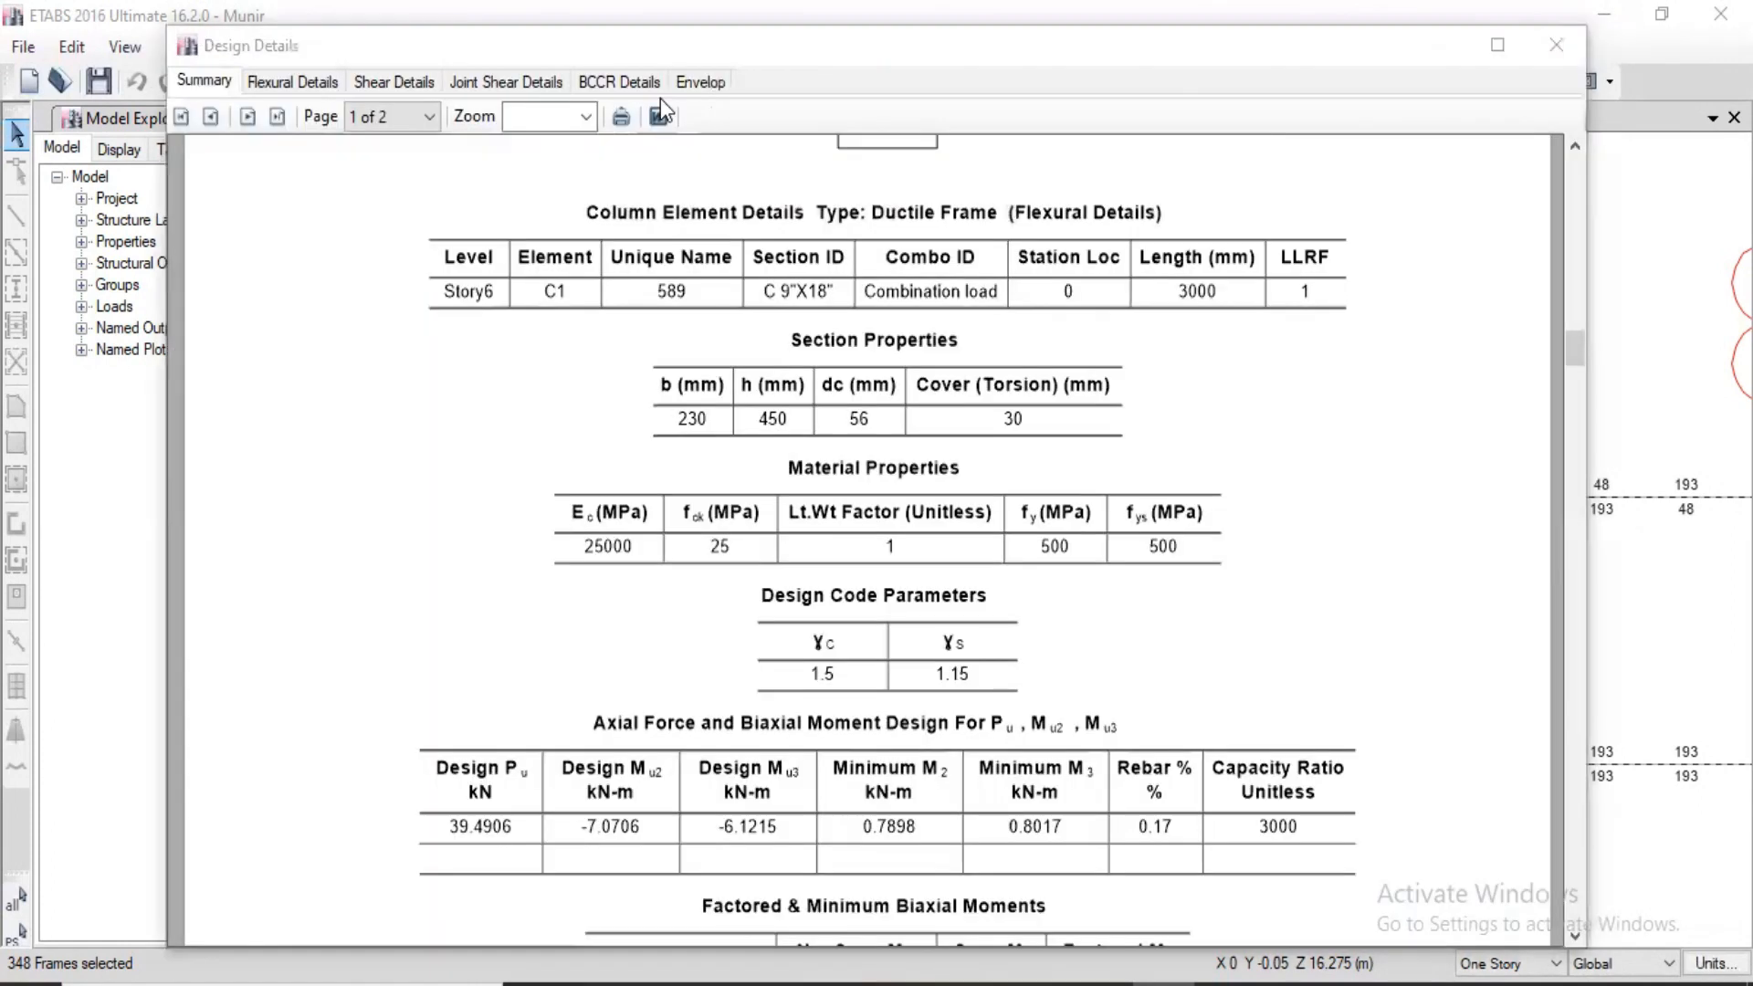
{"action": "left_click", "coordinate": [658, 116]}
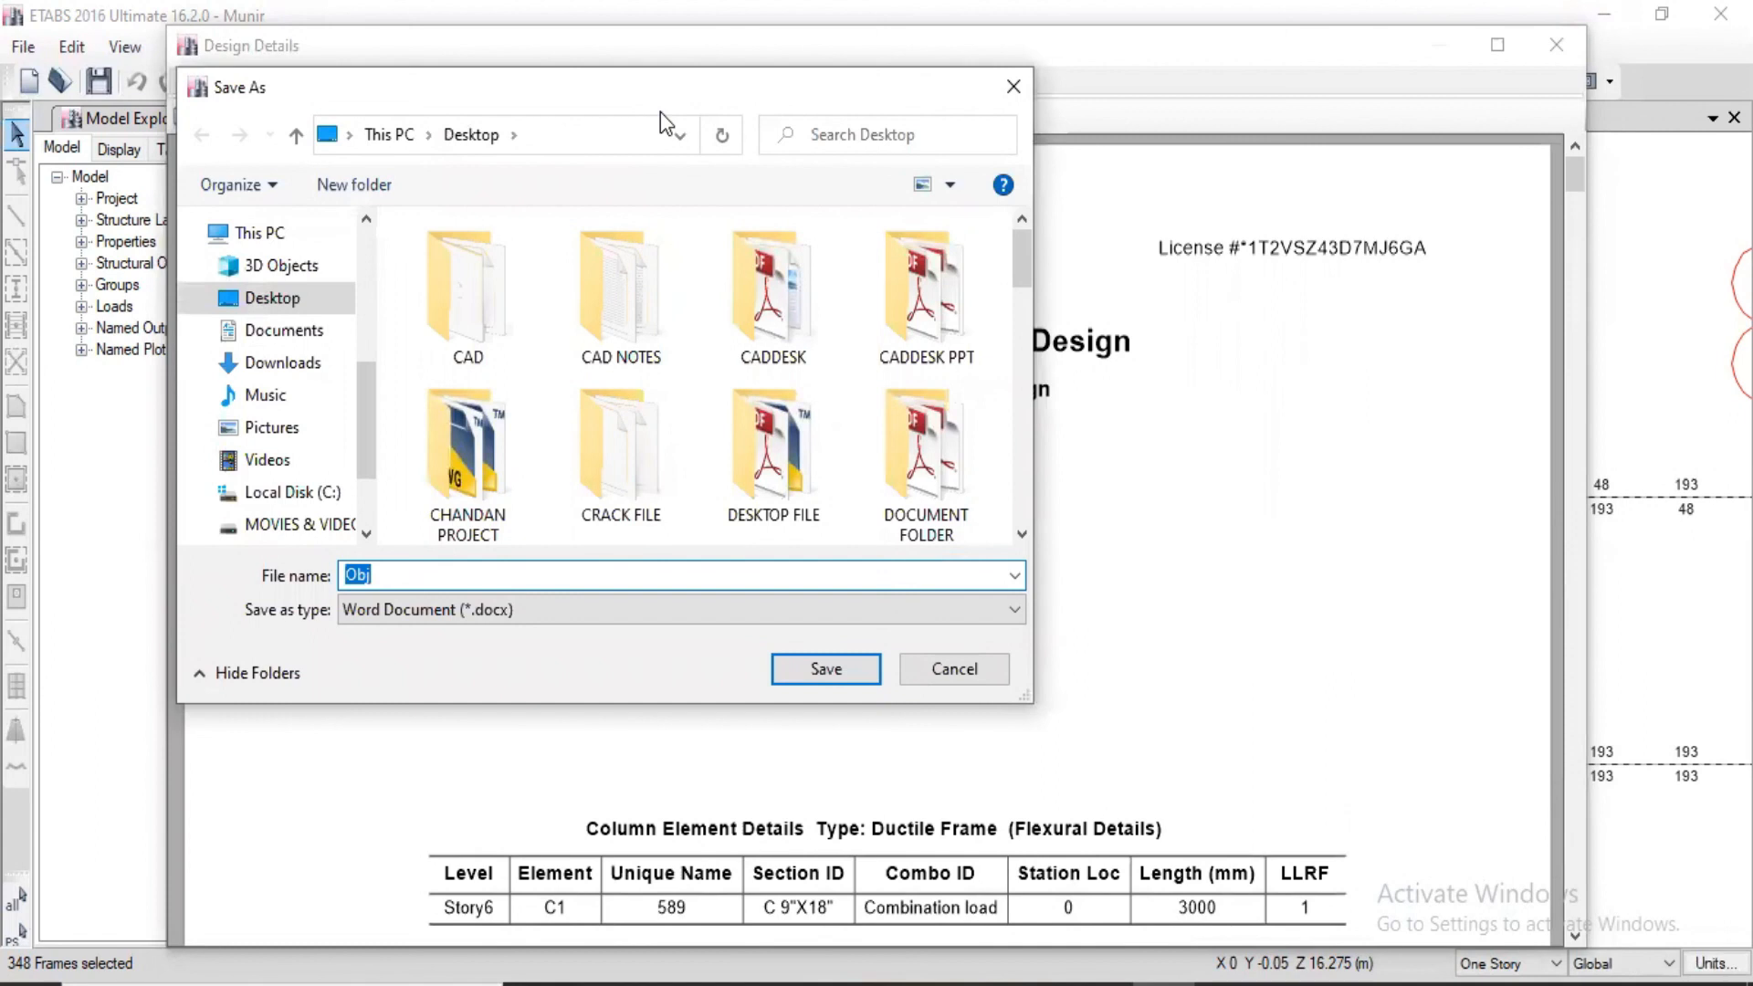
{"action": "key", "text": "Escape"}
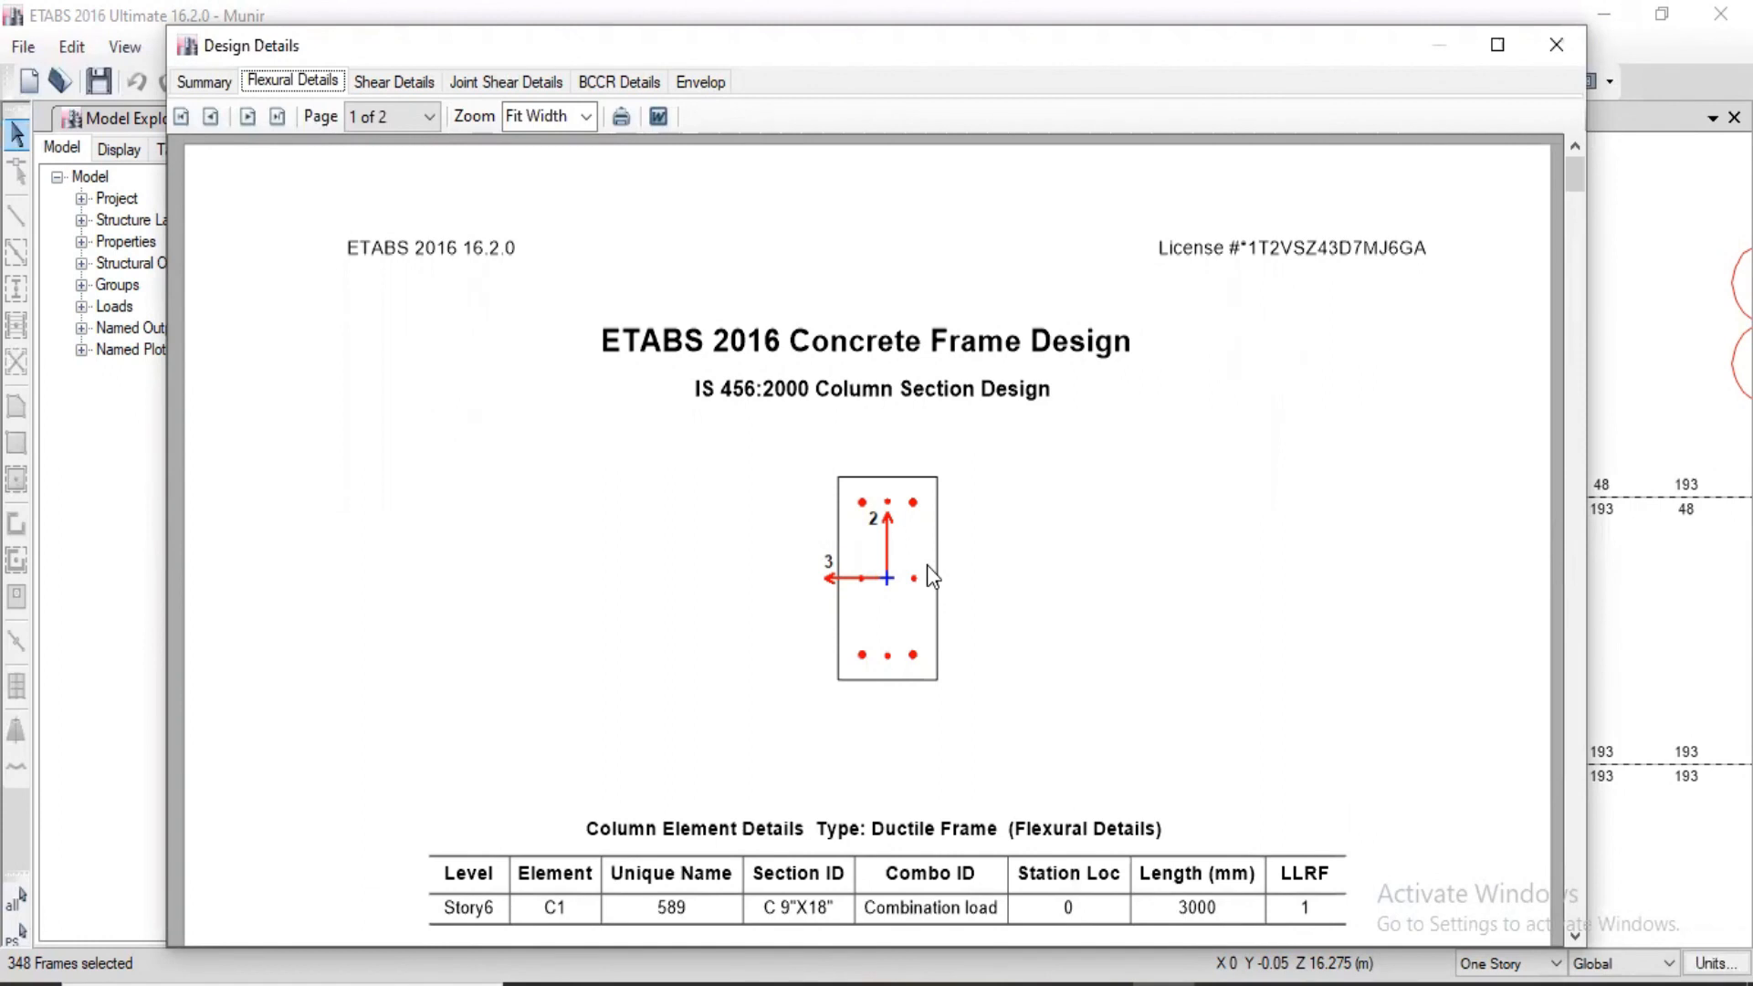
{"action": "left_click", "coordinate": [1556, 46]}
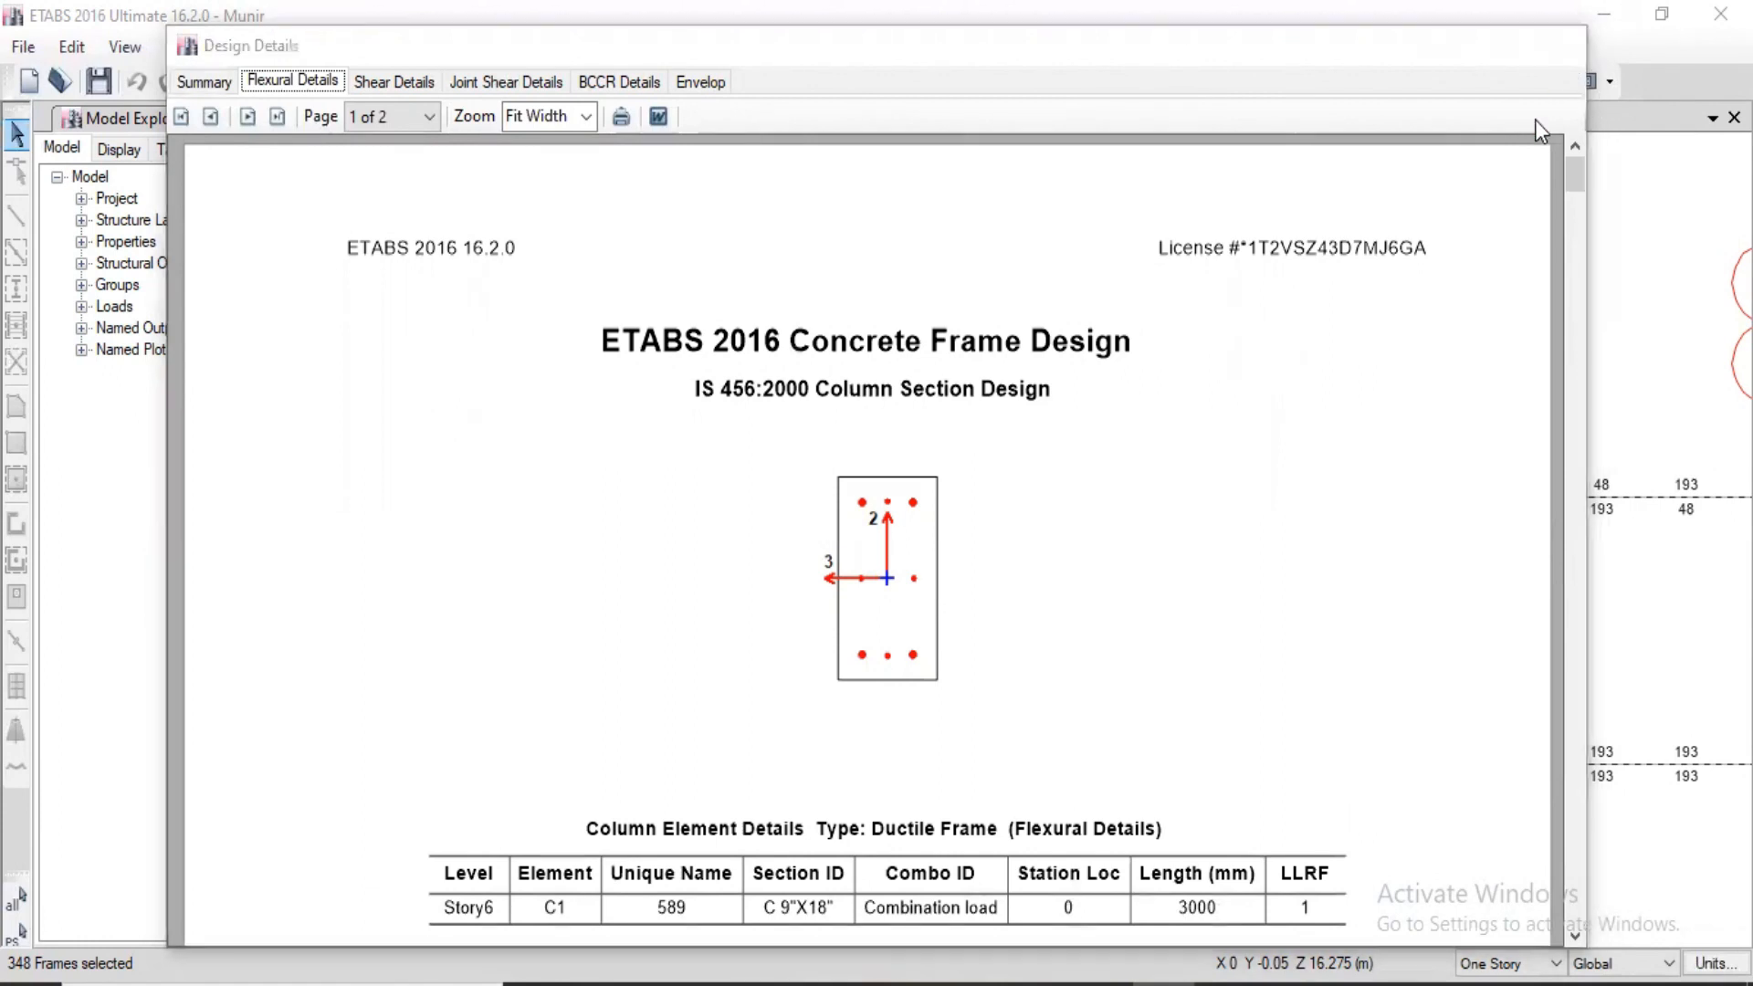
{"action": "left_click", "coordinate": [1283, 161]}
Step: Display the concrete frame design output as Rebar Percentage on elevation A
{"action": "middle_click_drag", "start_coordinate": [1206, 493], "coordinate": [1059, 420]}
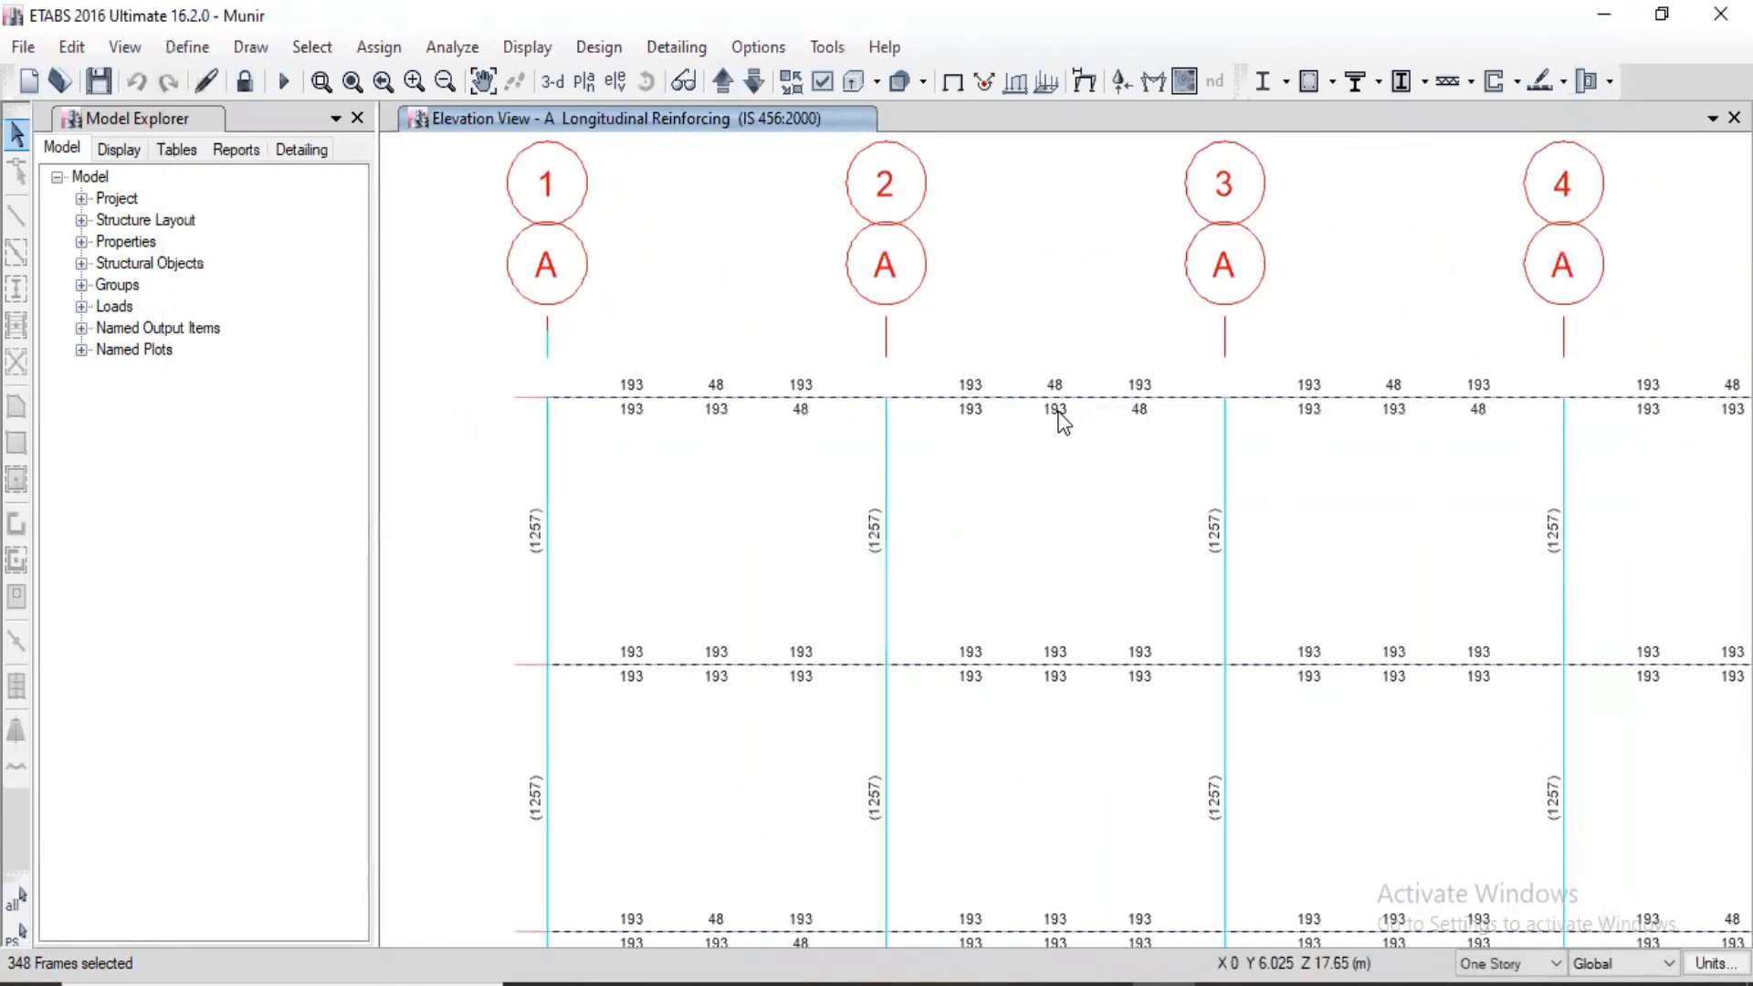
{"action": "left_click", "coordinate": [601, 48]}
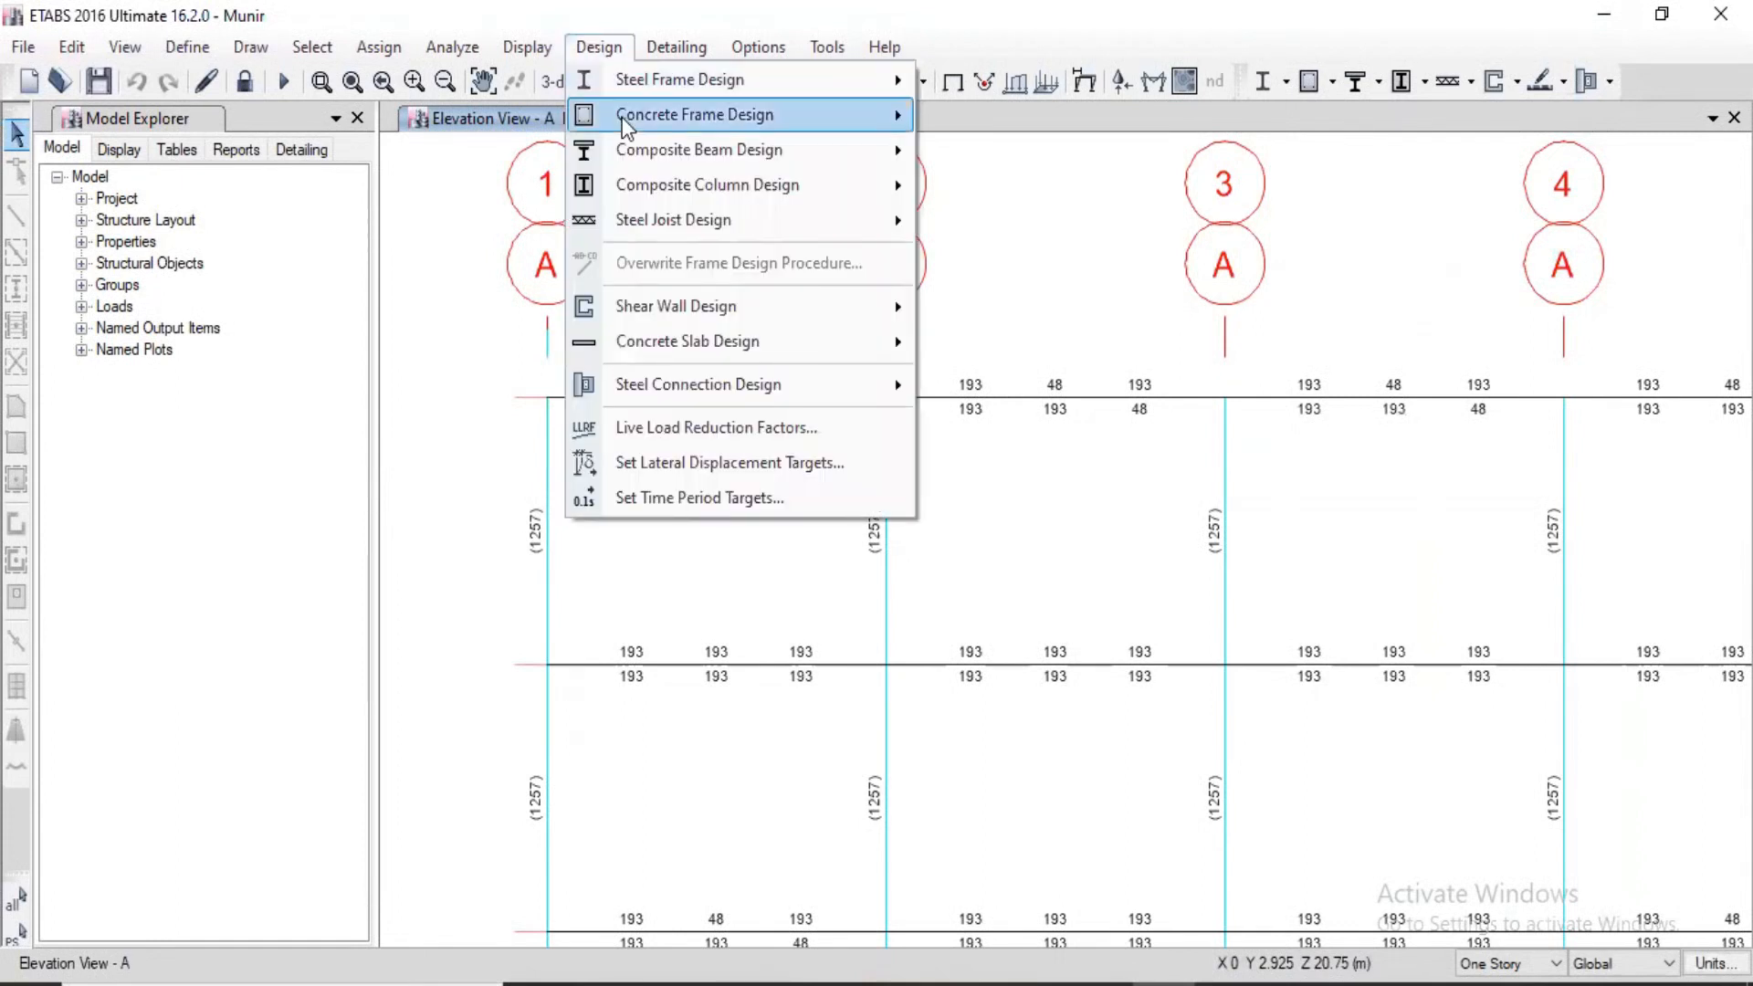
{"action": "mouse_move", "coordinate": [693, 114]}
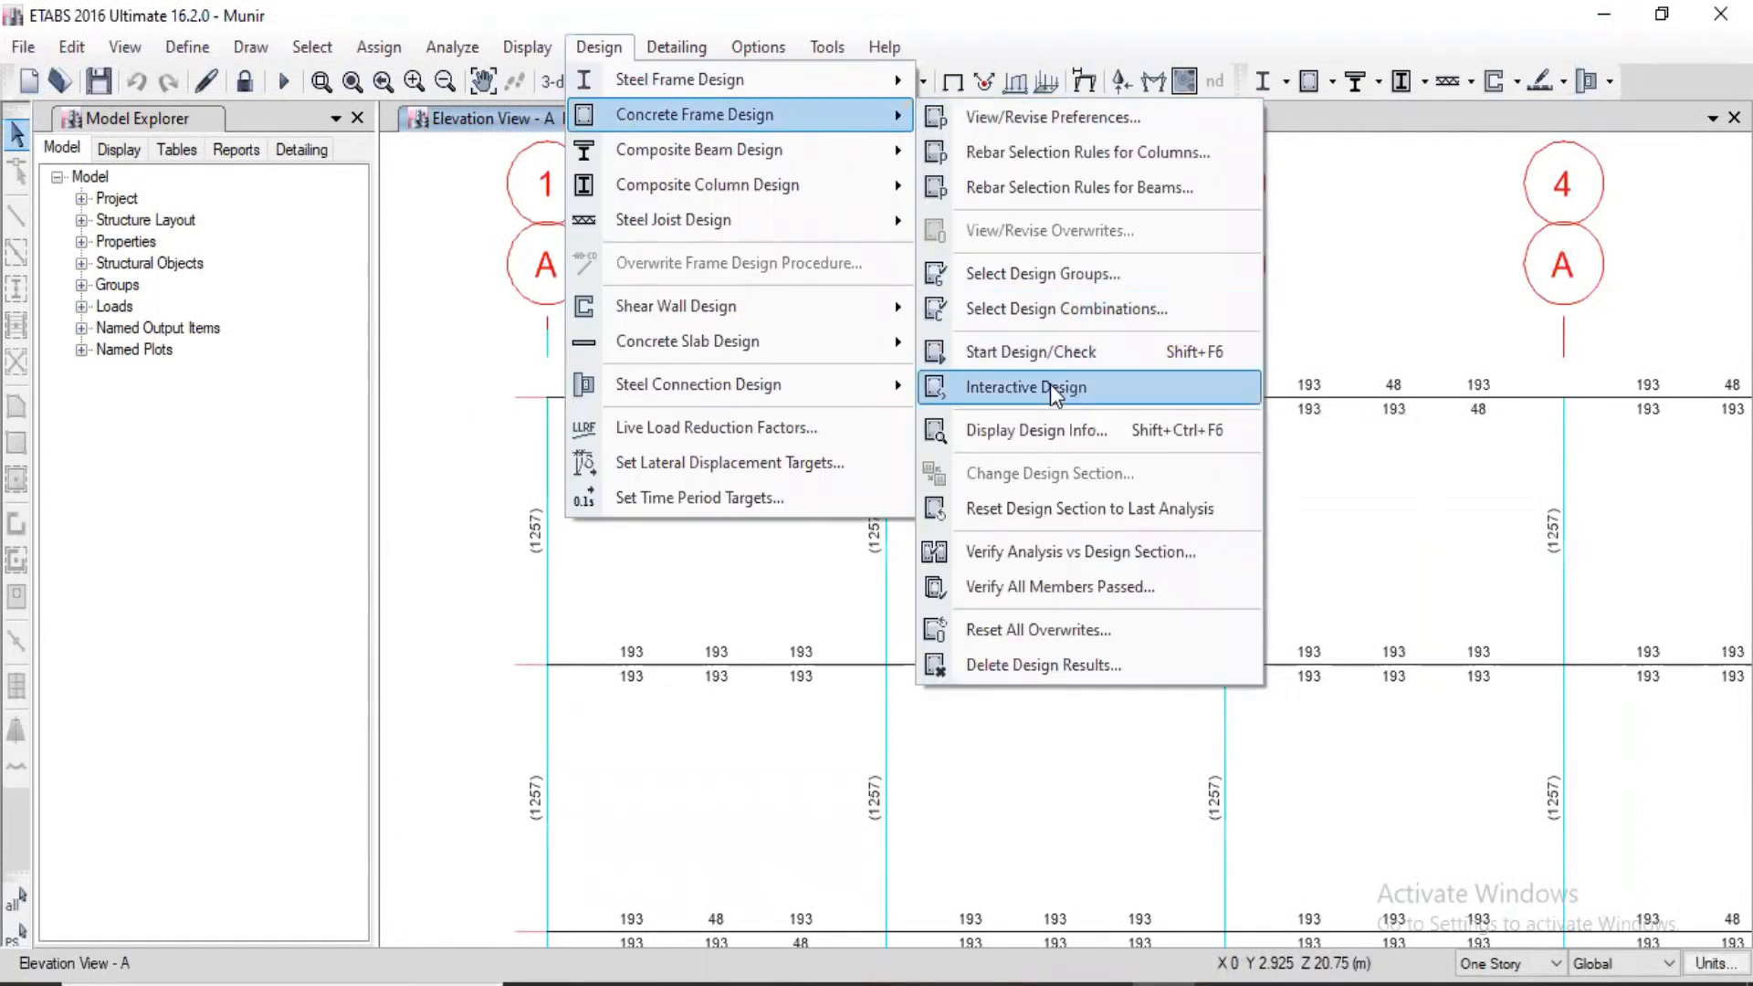
{"action": "left_click", "coordinate": [1077, 433]}
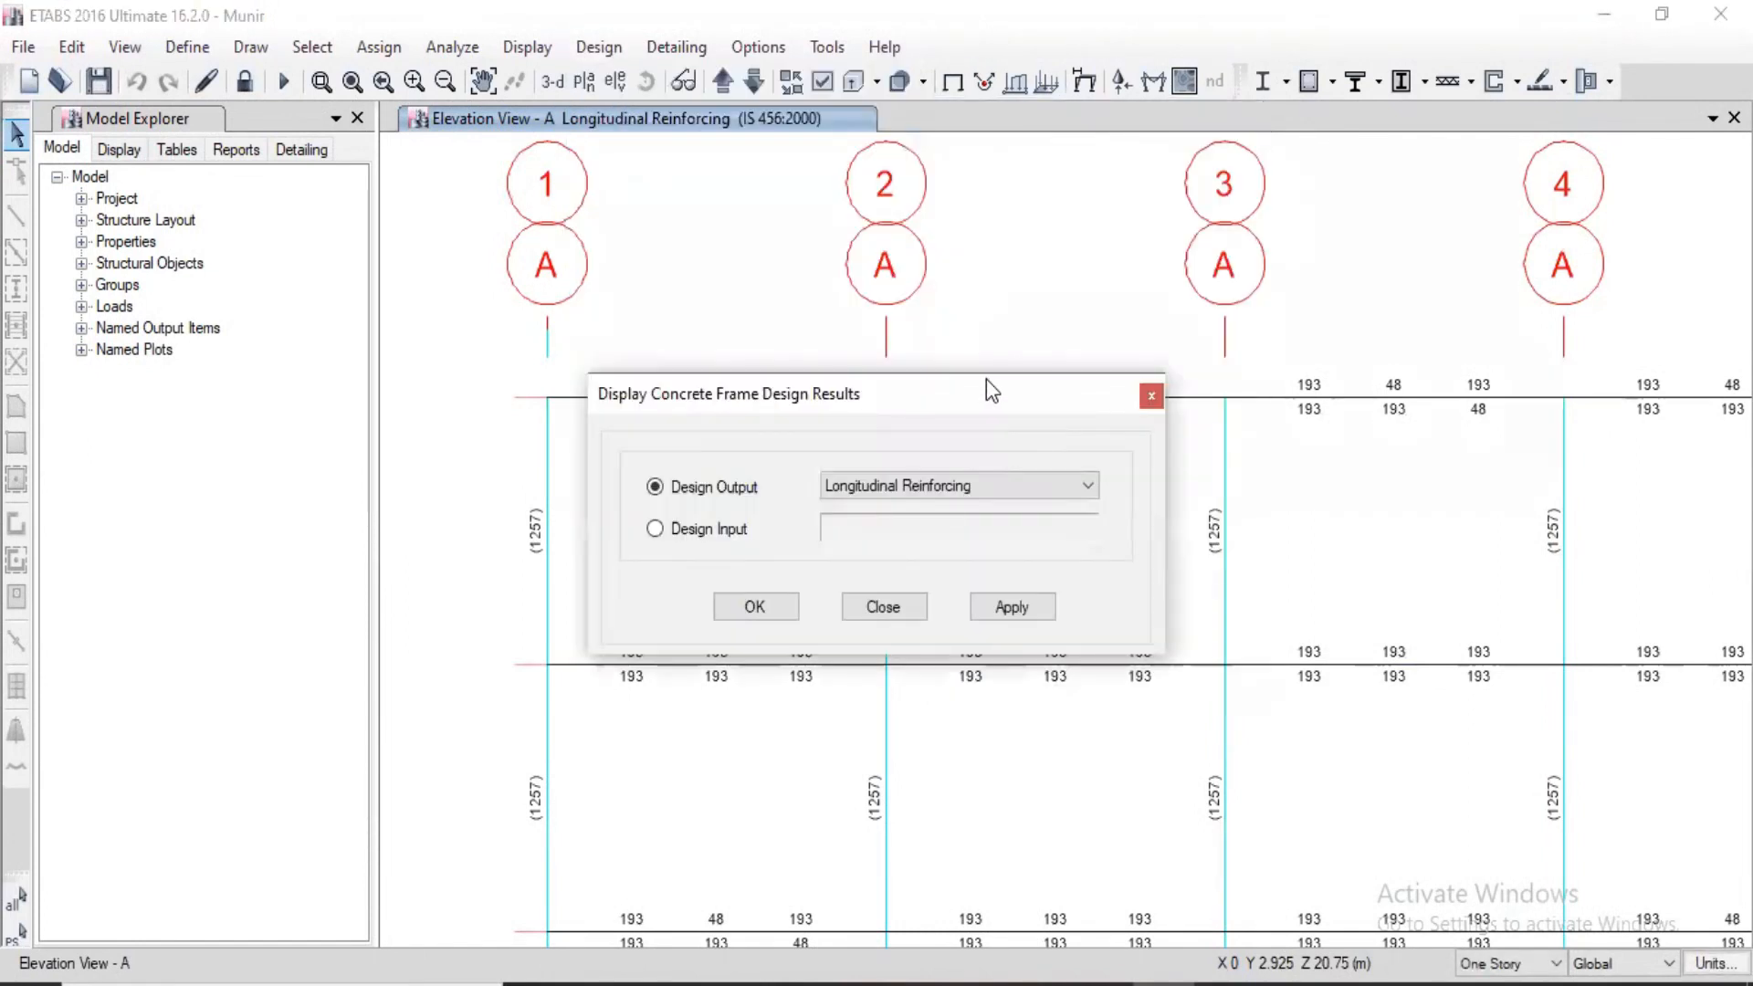
{"action": "left_click_drag", "start_coordinate": [986, 391], "coordinate": [540, 215]}
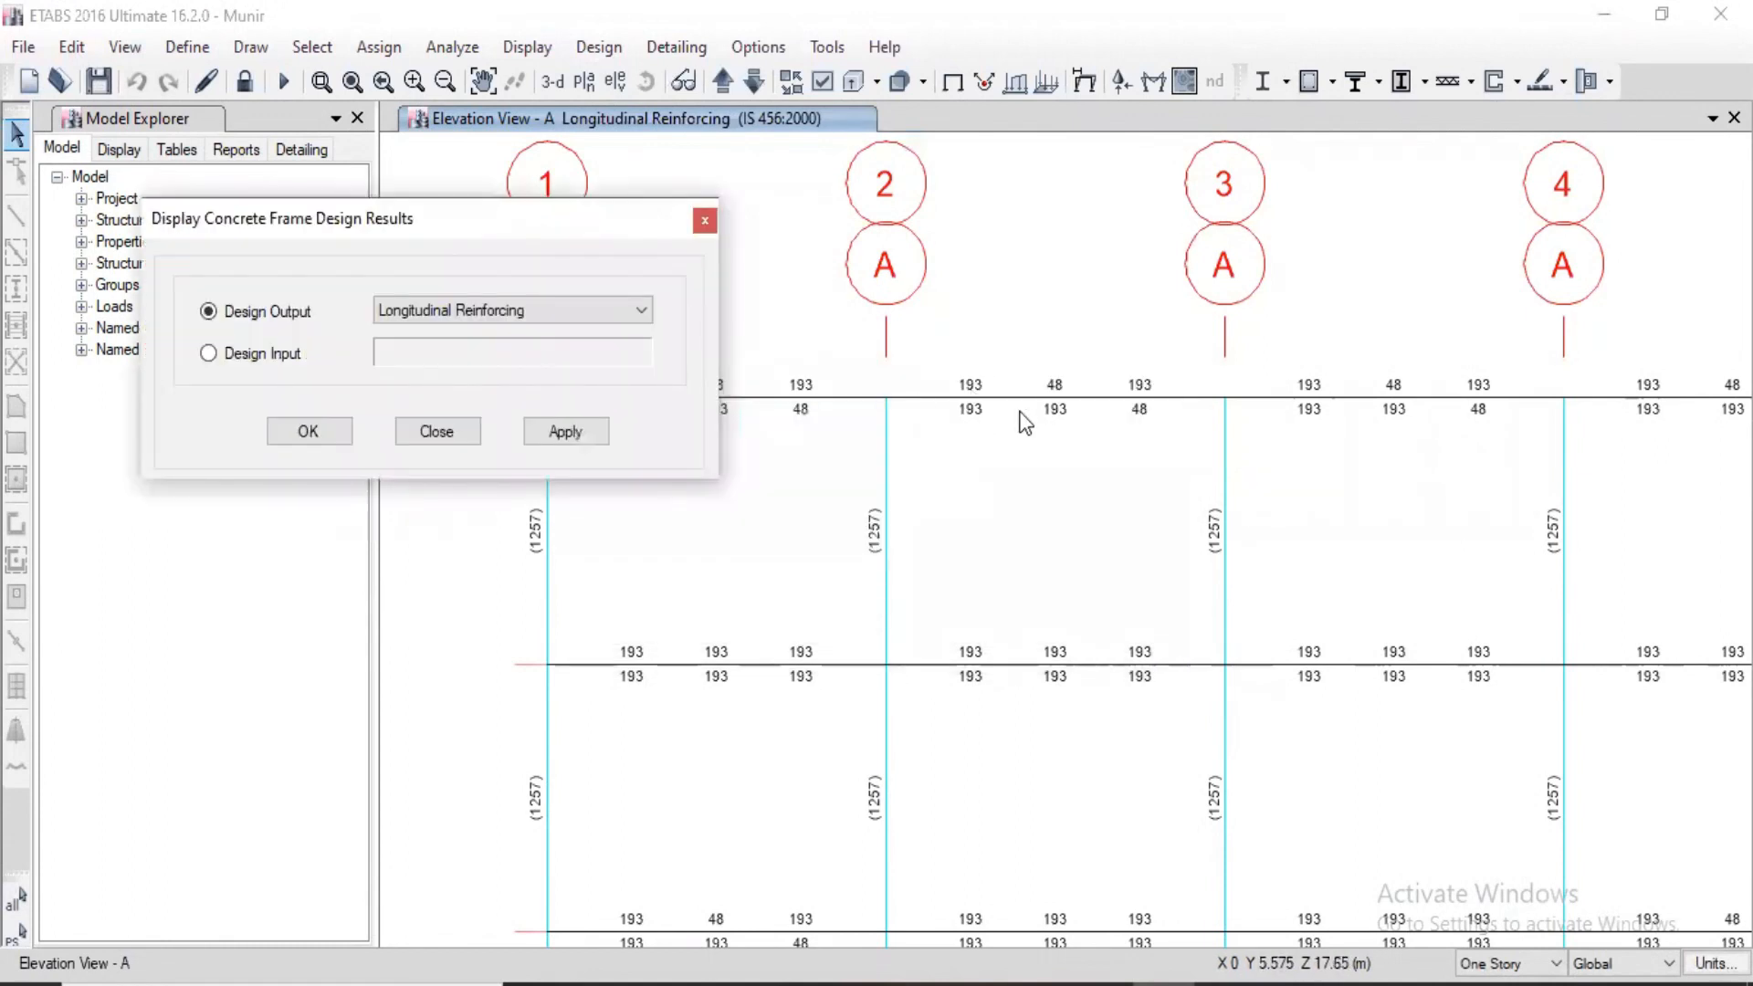
{"action": "left_click", "coordinate": [593, 314]}
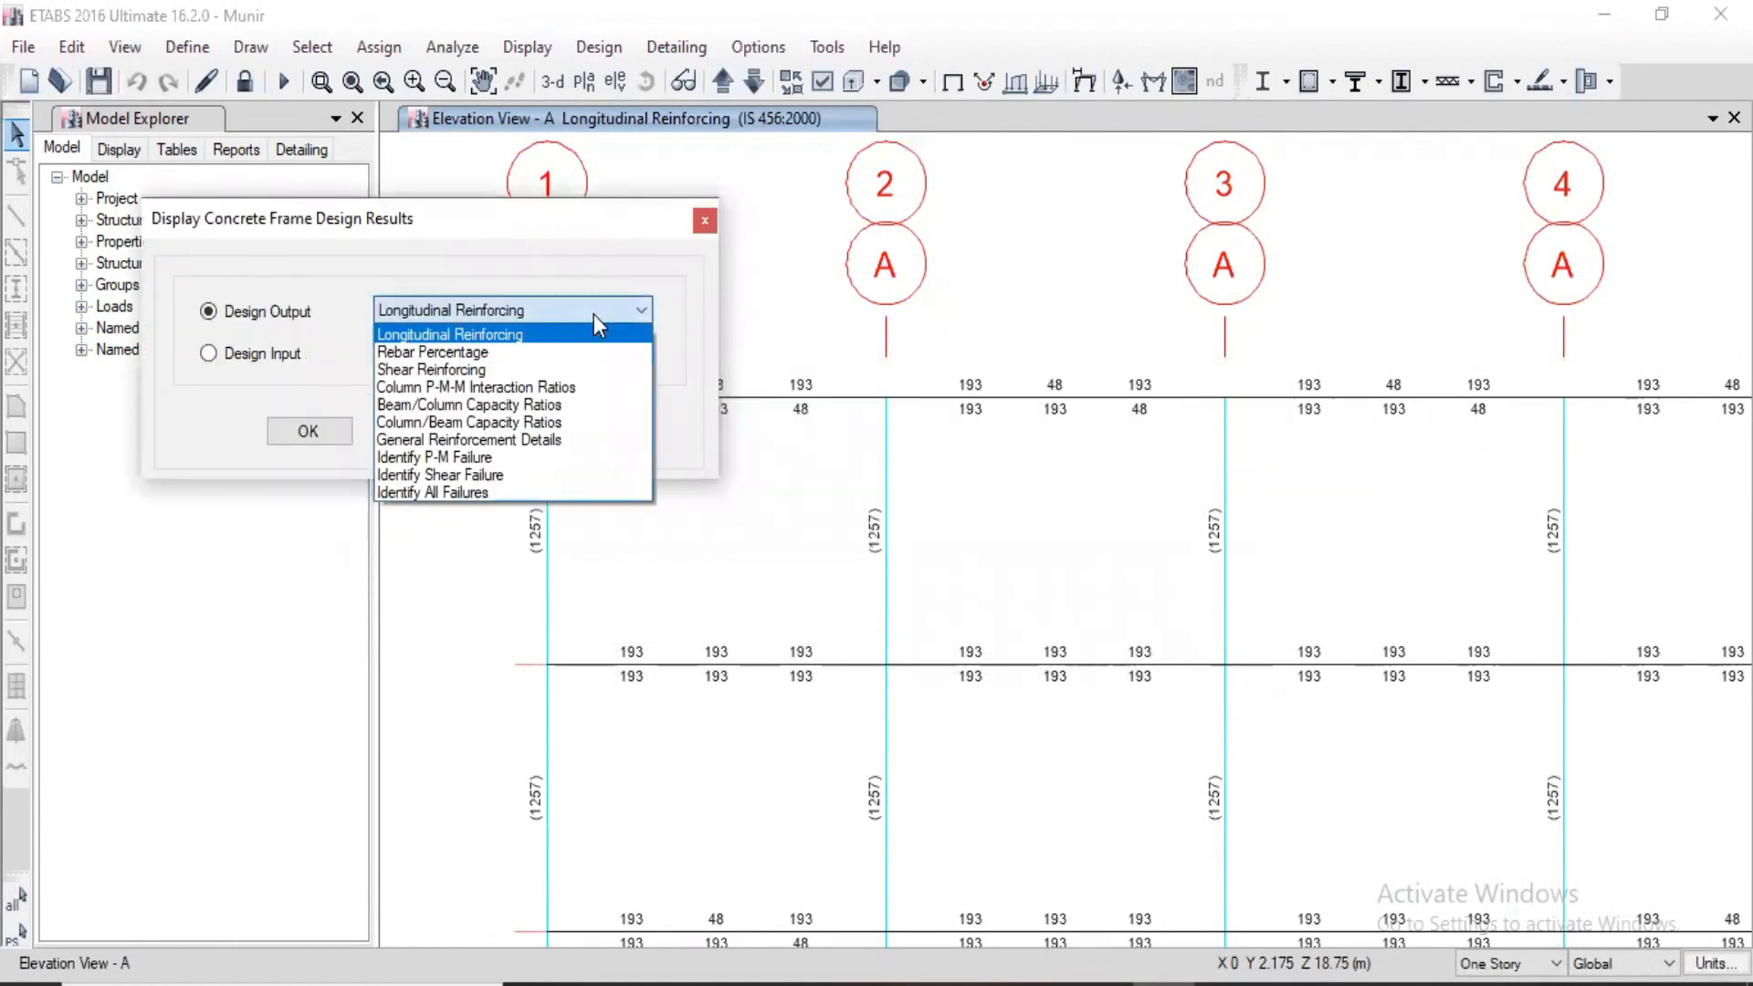
{"action": "left_click", "coordinate": [448, 353]}
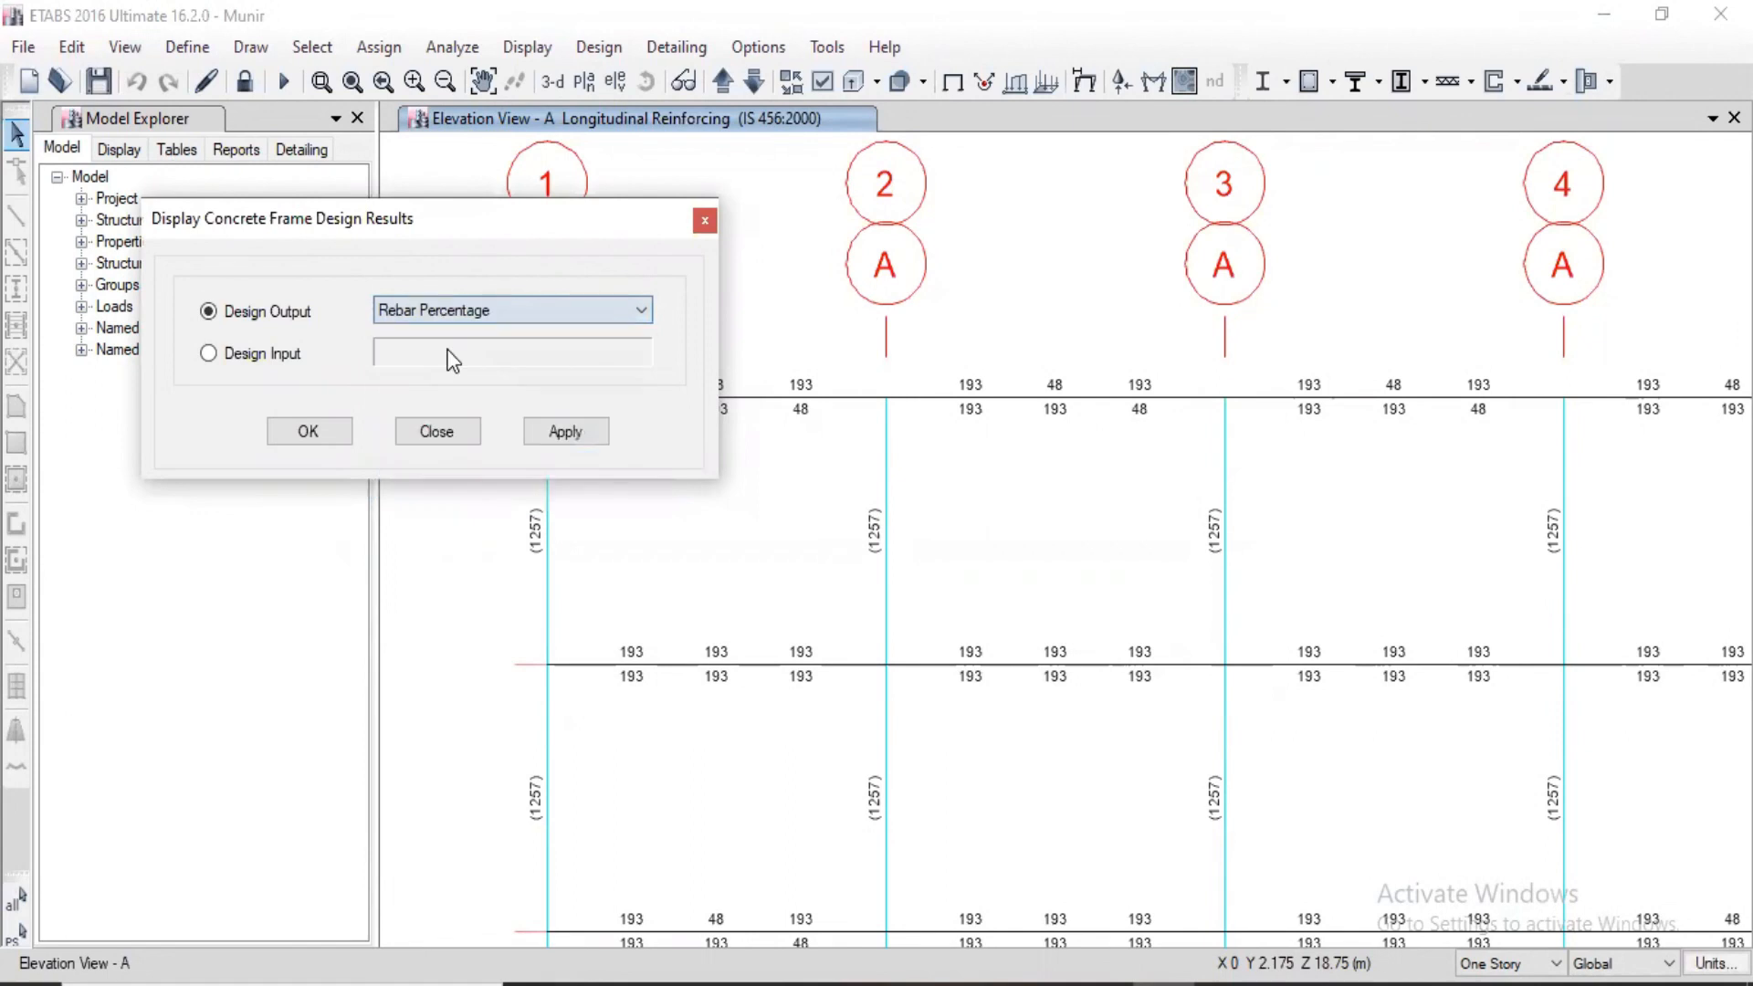
{"action": "left_click", "coordinate": [578, 433]}
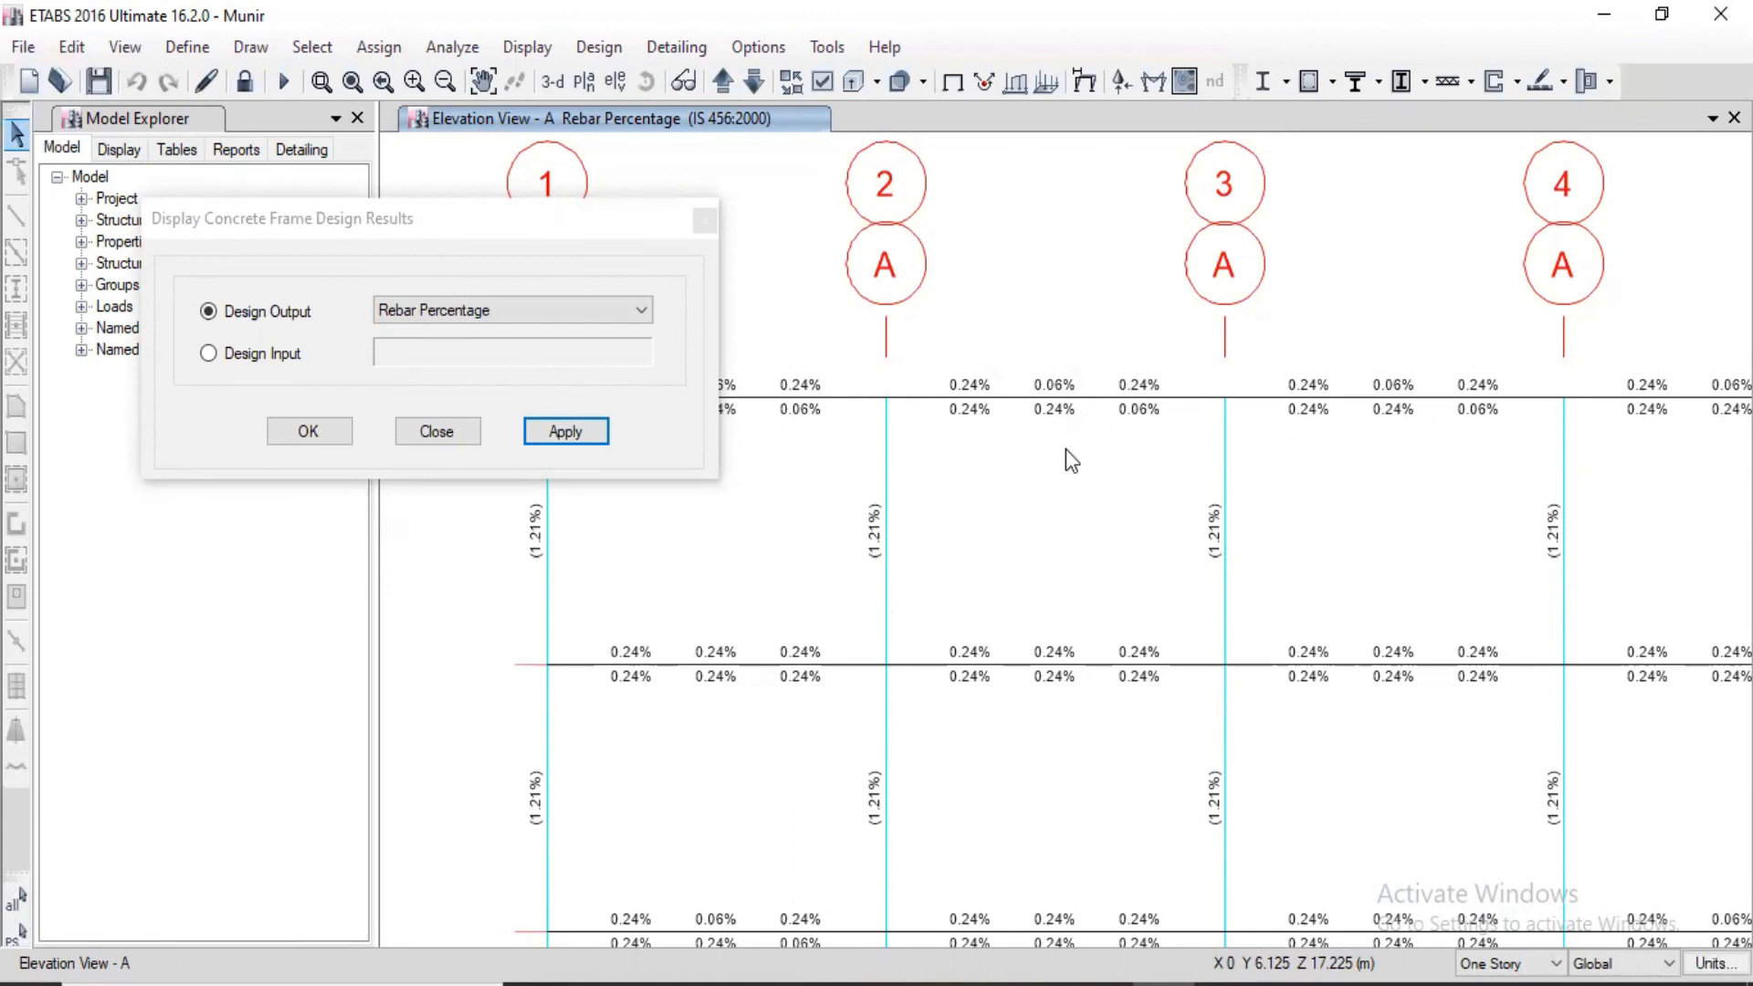
Step: Display the Shear Reinforcing design output on elevation A and close the design results dialog
{"action": "left_click", "coordinate": [596, 312]}
{"action": "left_click", "coordinate": [475, 377]}
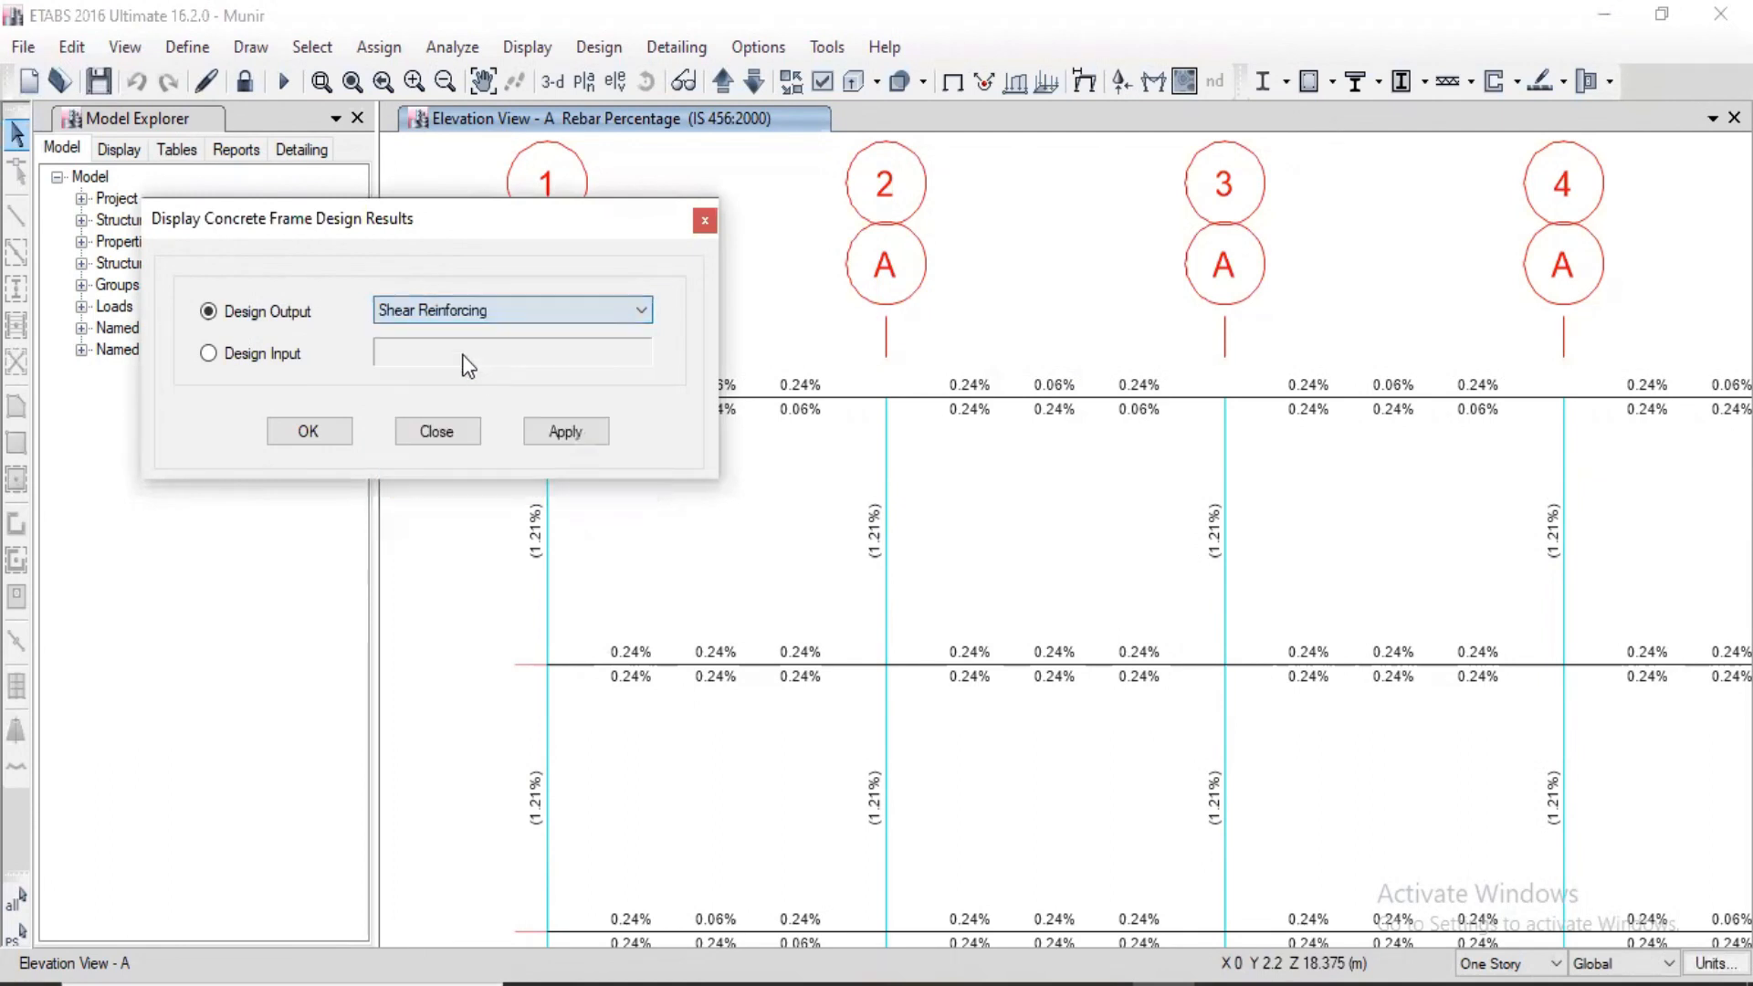
{"action": "left_click", "coordinate": [557, 436]}
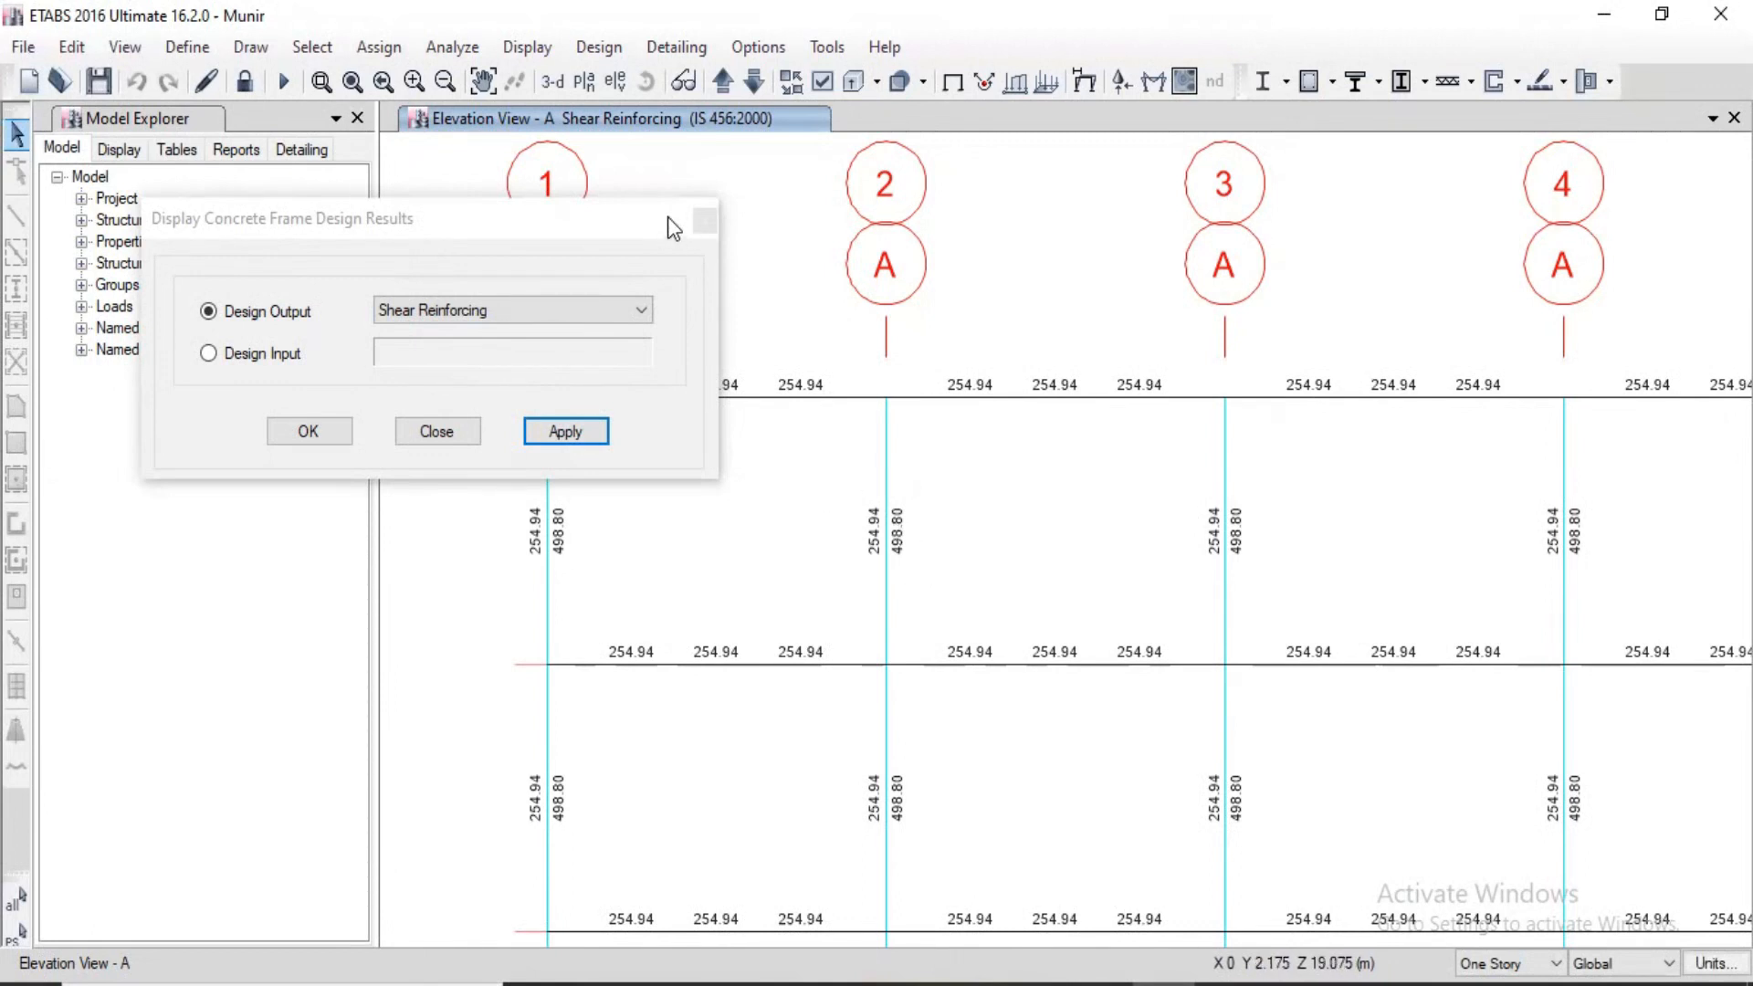
{"action": "left_click", "coordinate": [703, 222]}
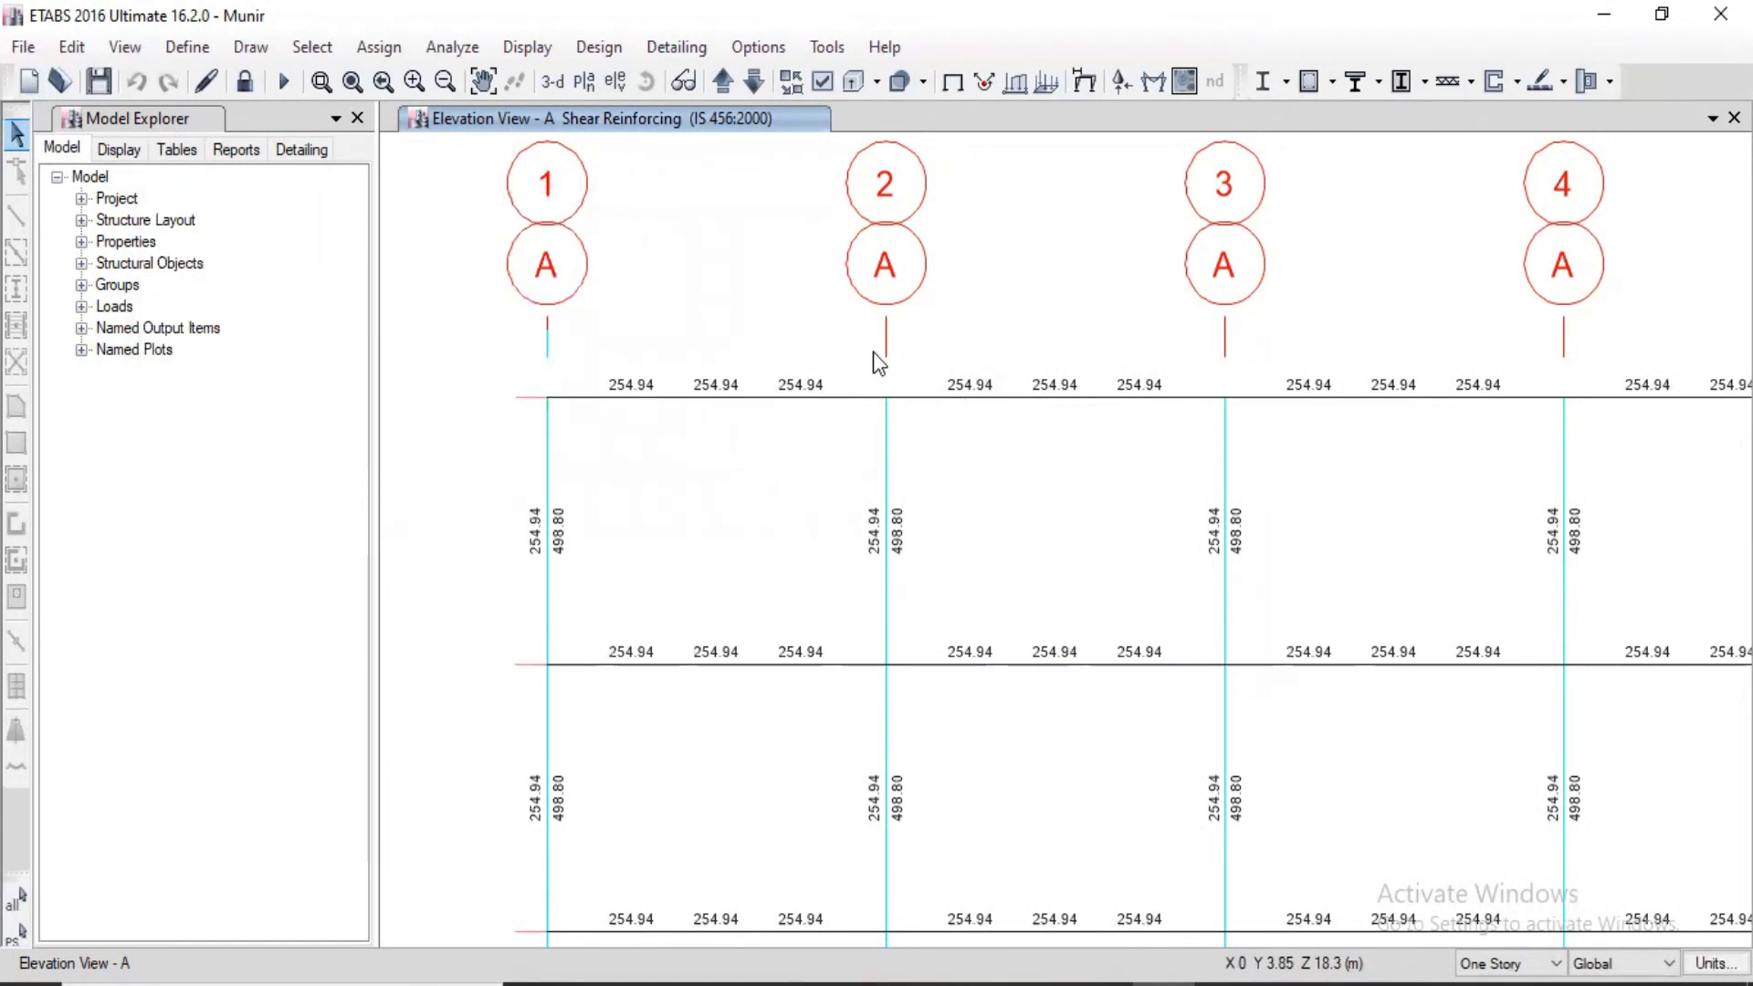
Step: View the shear reinforcing over the full height of elevation A, and switch to the 3-D view of the building
{"action": "scroll", "coordinate": [779, 306], "scroll_direction": "down", "scroll_amount": 3}
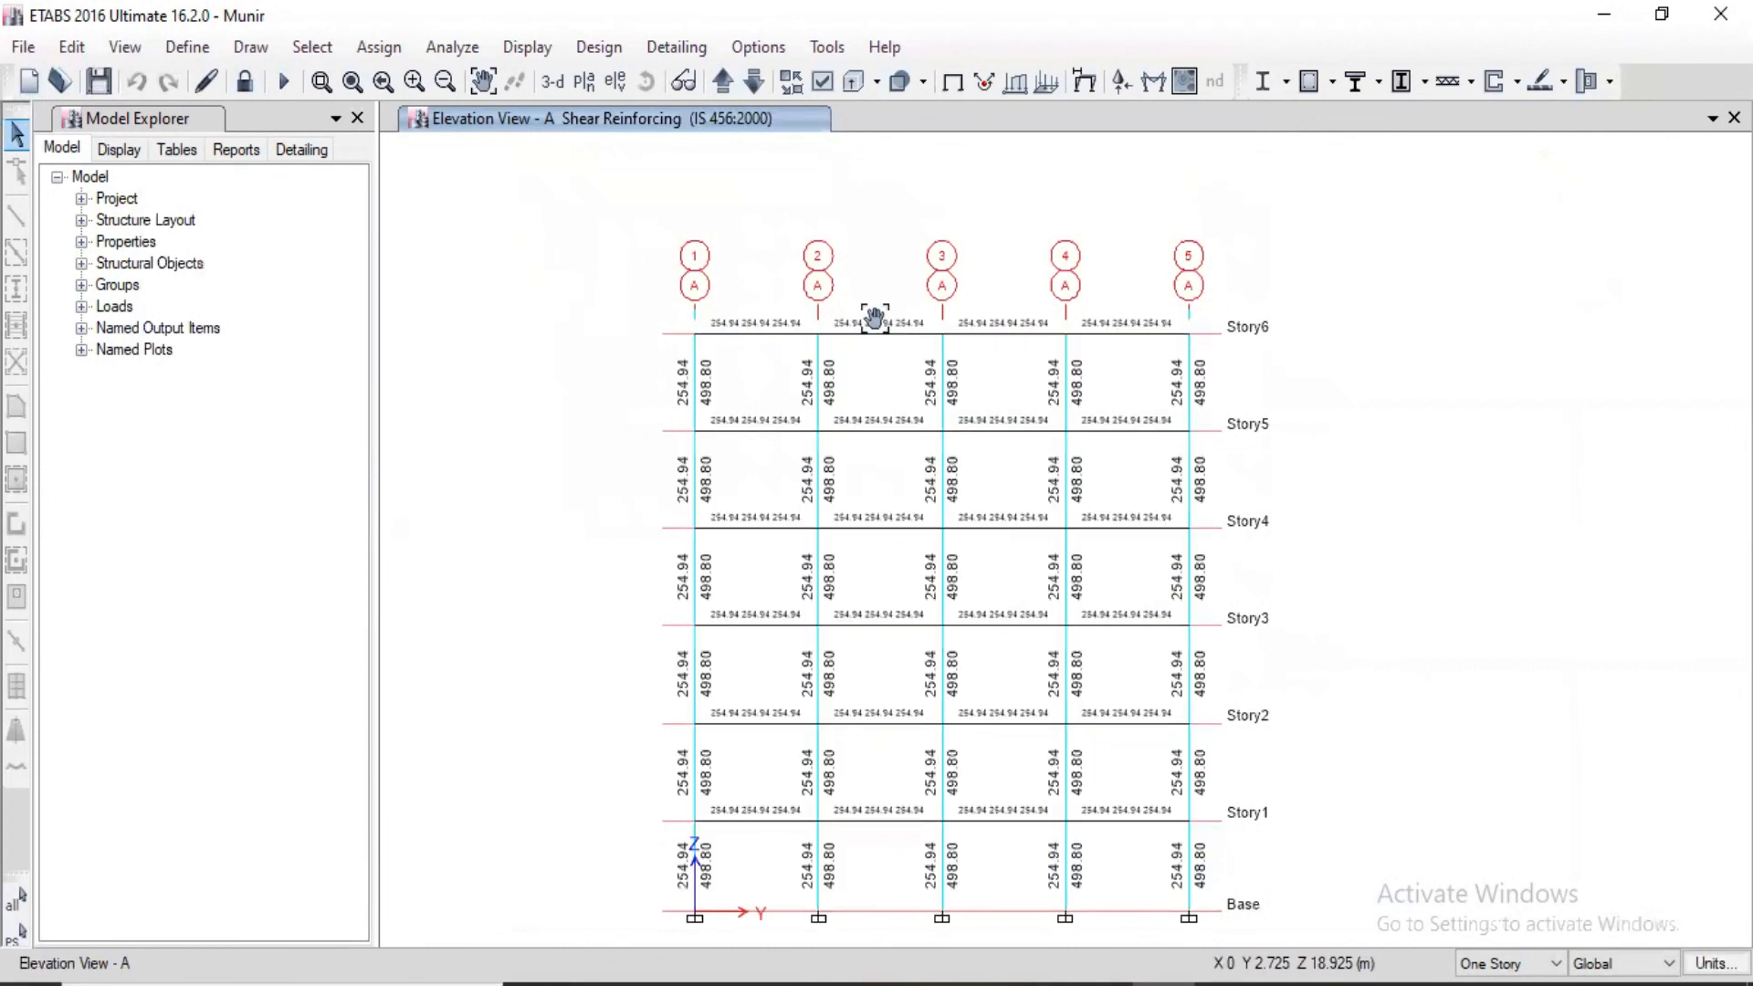
{"action": "middle_click_drag", "start_coordinate": [875, 317], "coordinate": [861, 301]}
{"action": "left_click", "coordinate": [677, 47]}
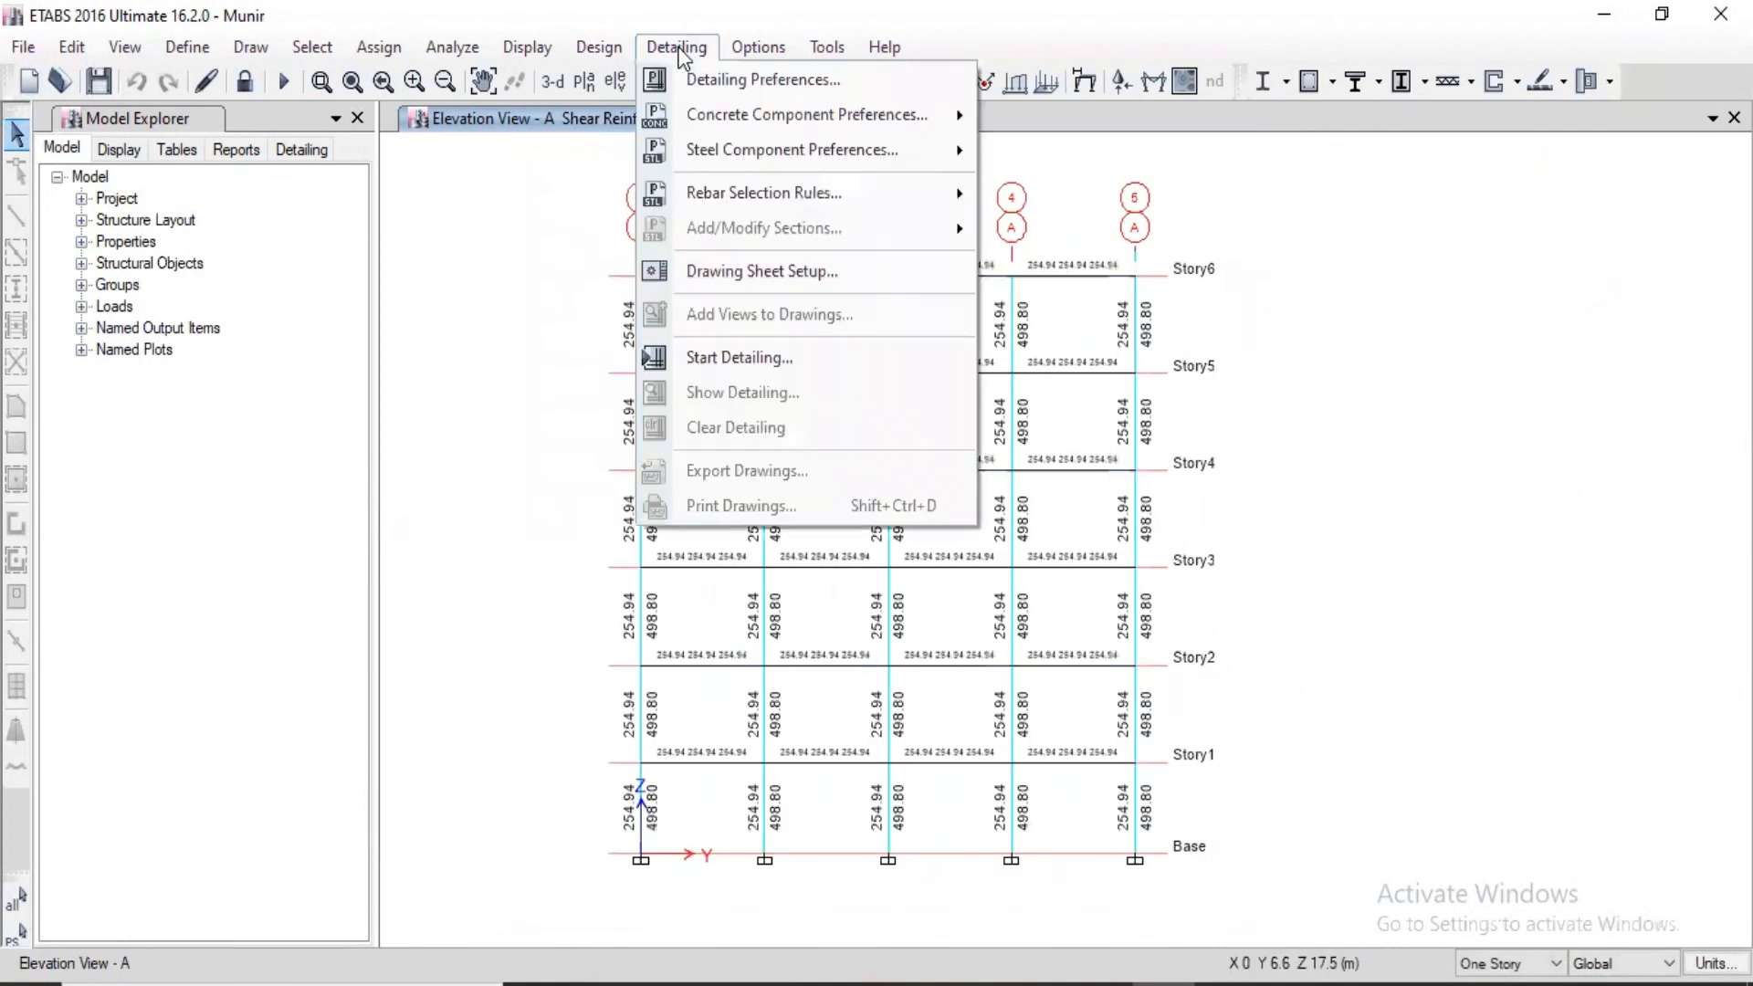
{"action": "left_click", "coordinate": [1187, 128]}
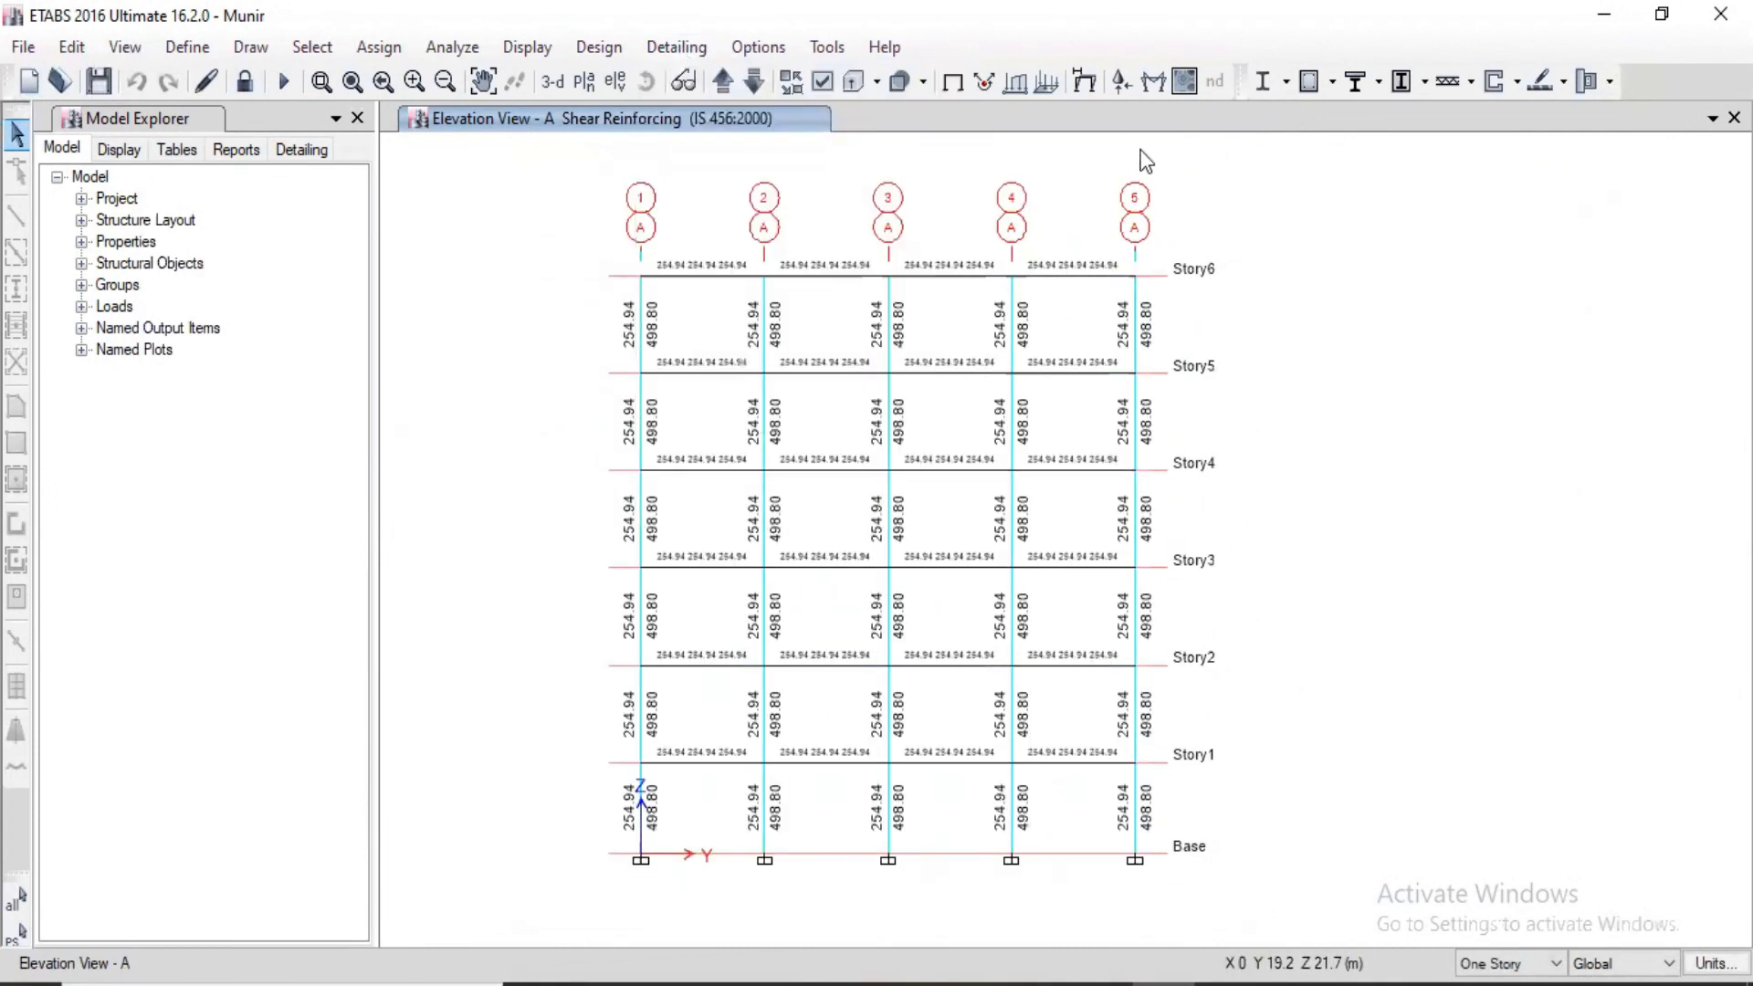
{"action": "left_click", "coordinate": [553, 81]}
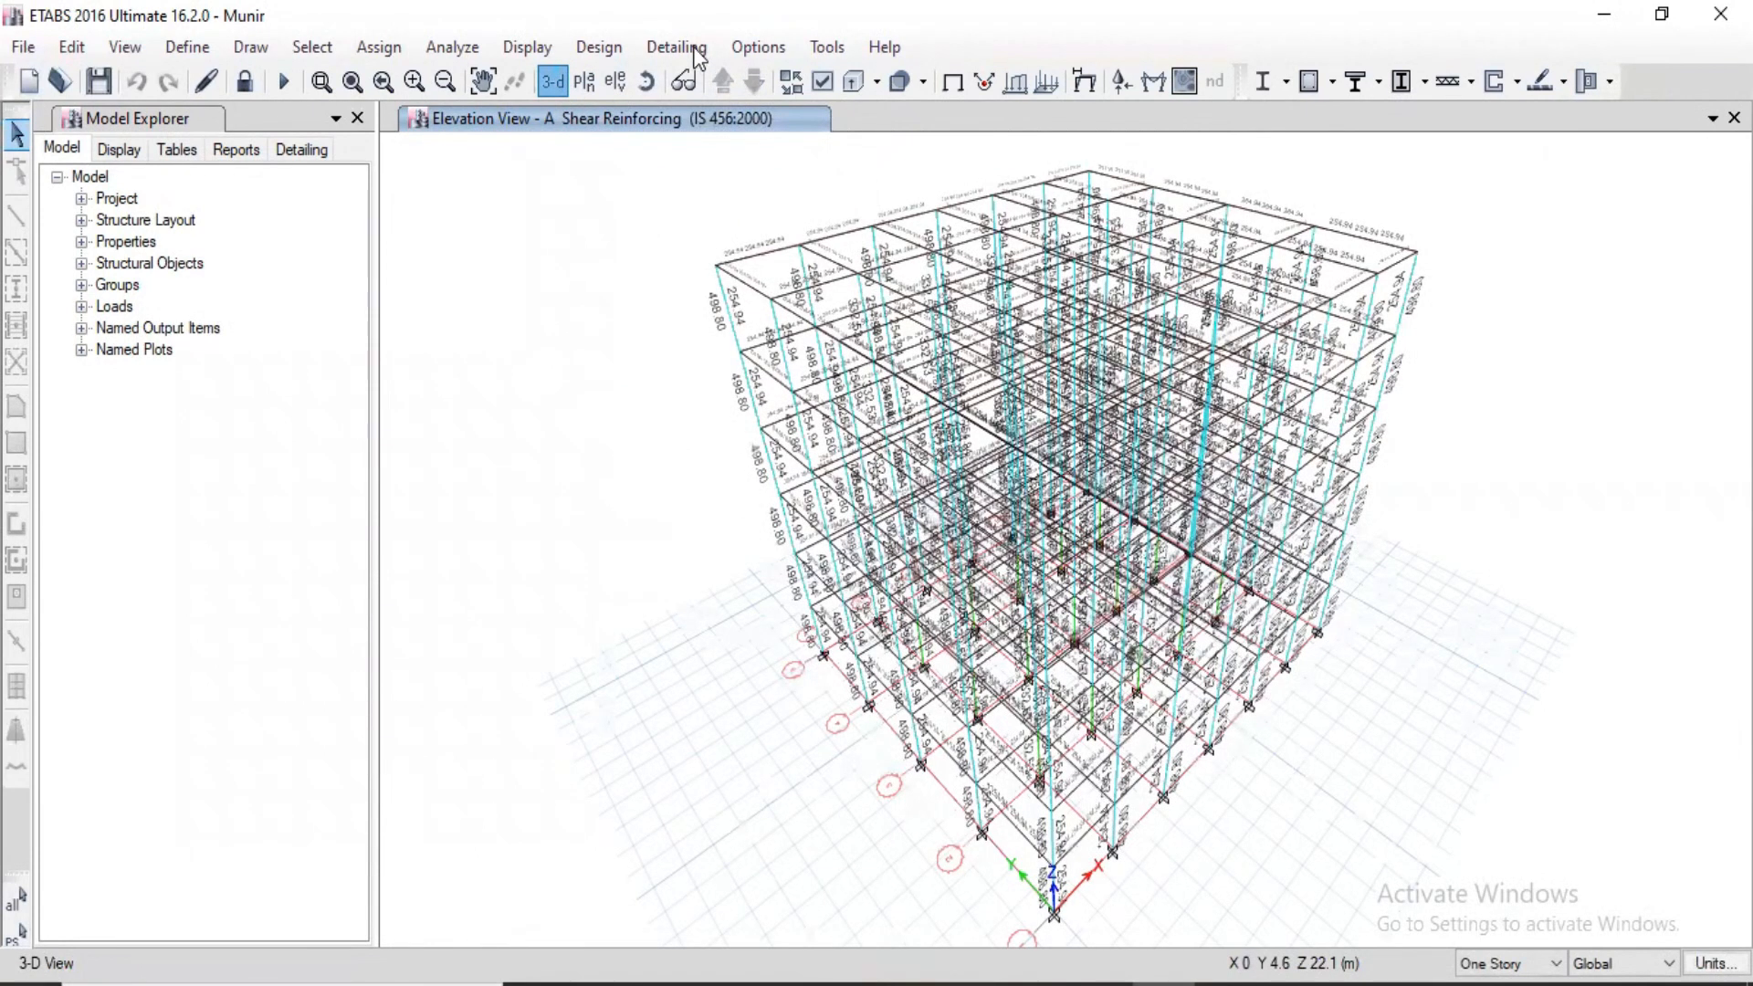
Step: Configure the detailing preferences with Metric units, force in Kilonewton and rebar weight in Kilogram
{"action": "left_click", "coordinate": [694, 48]}
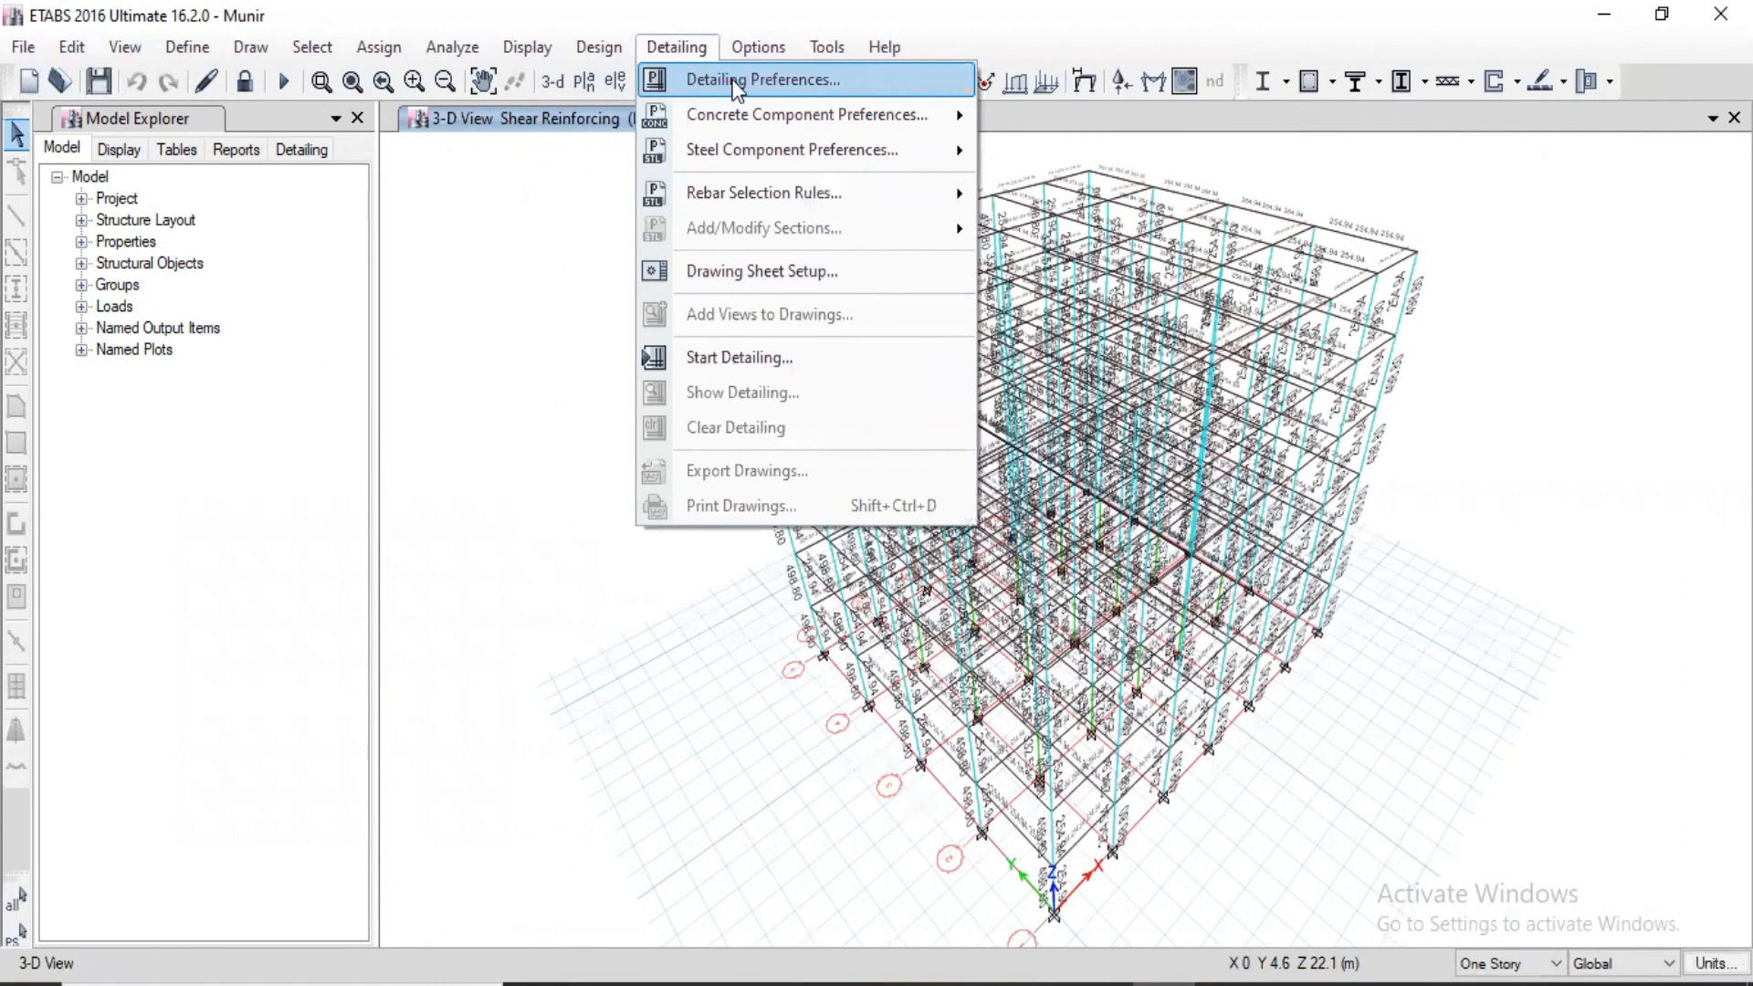
{"action": "left_click", "coordinate": [736, 81]}
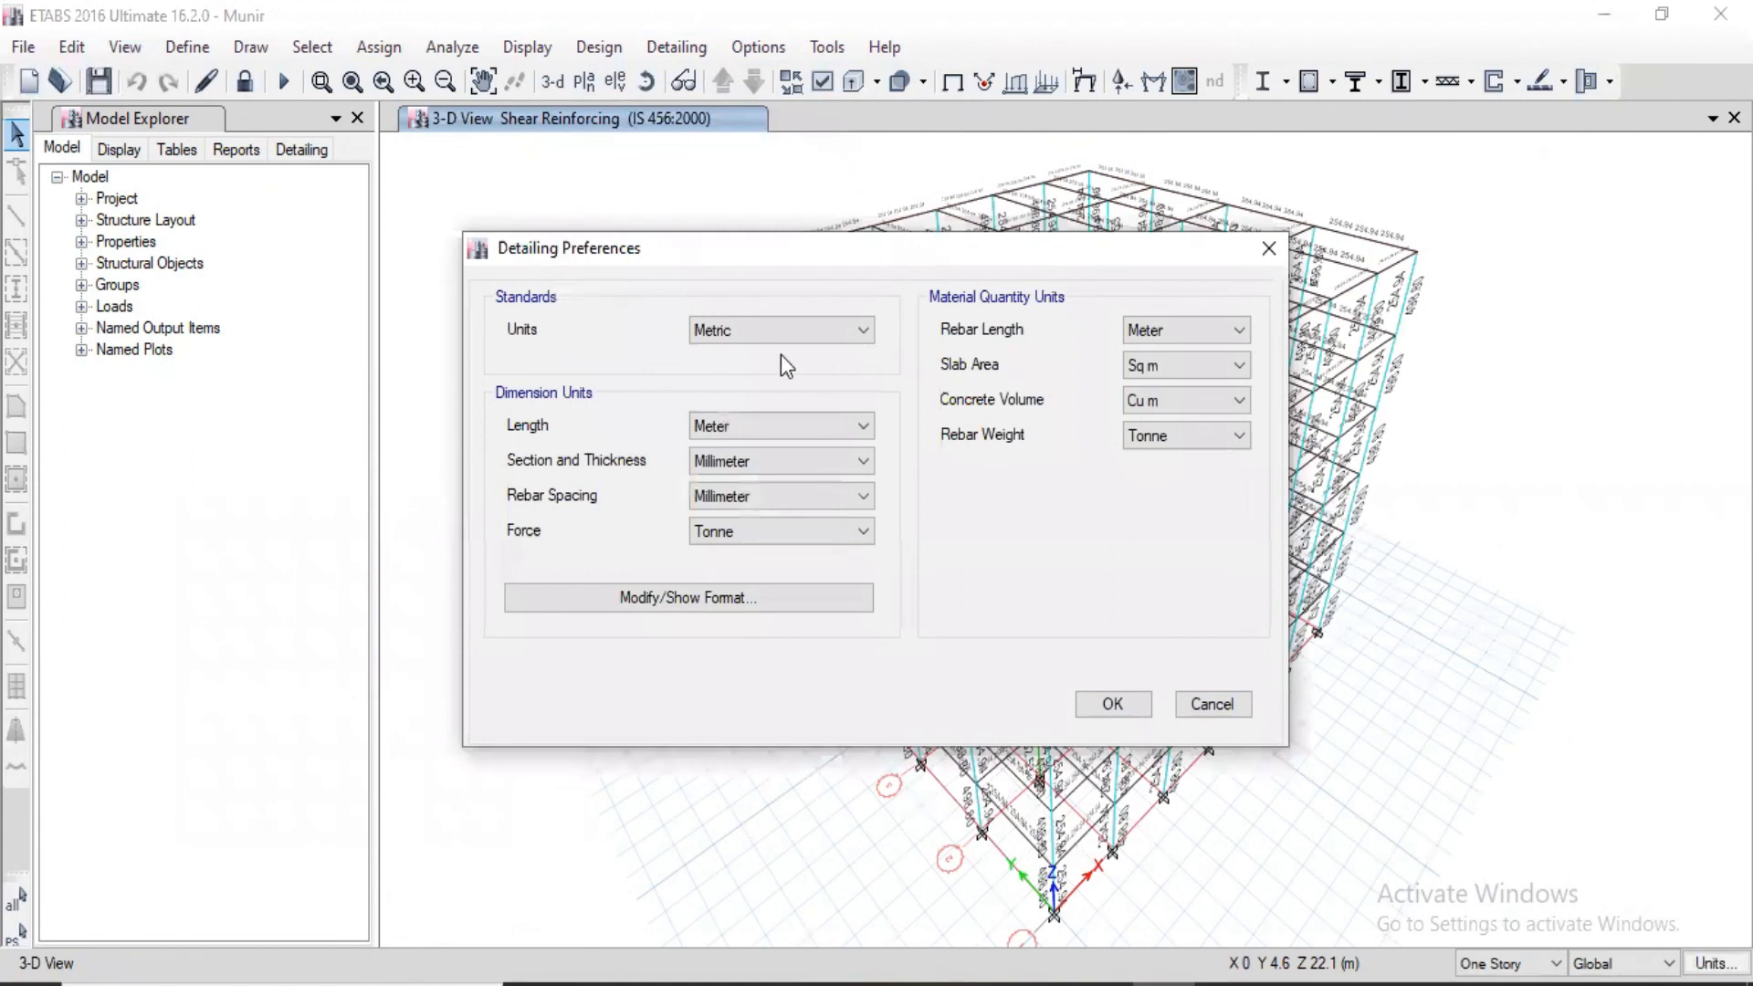
{"action": "left_click", "coordinate": [803, 338]}
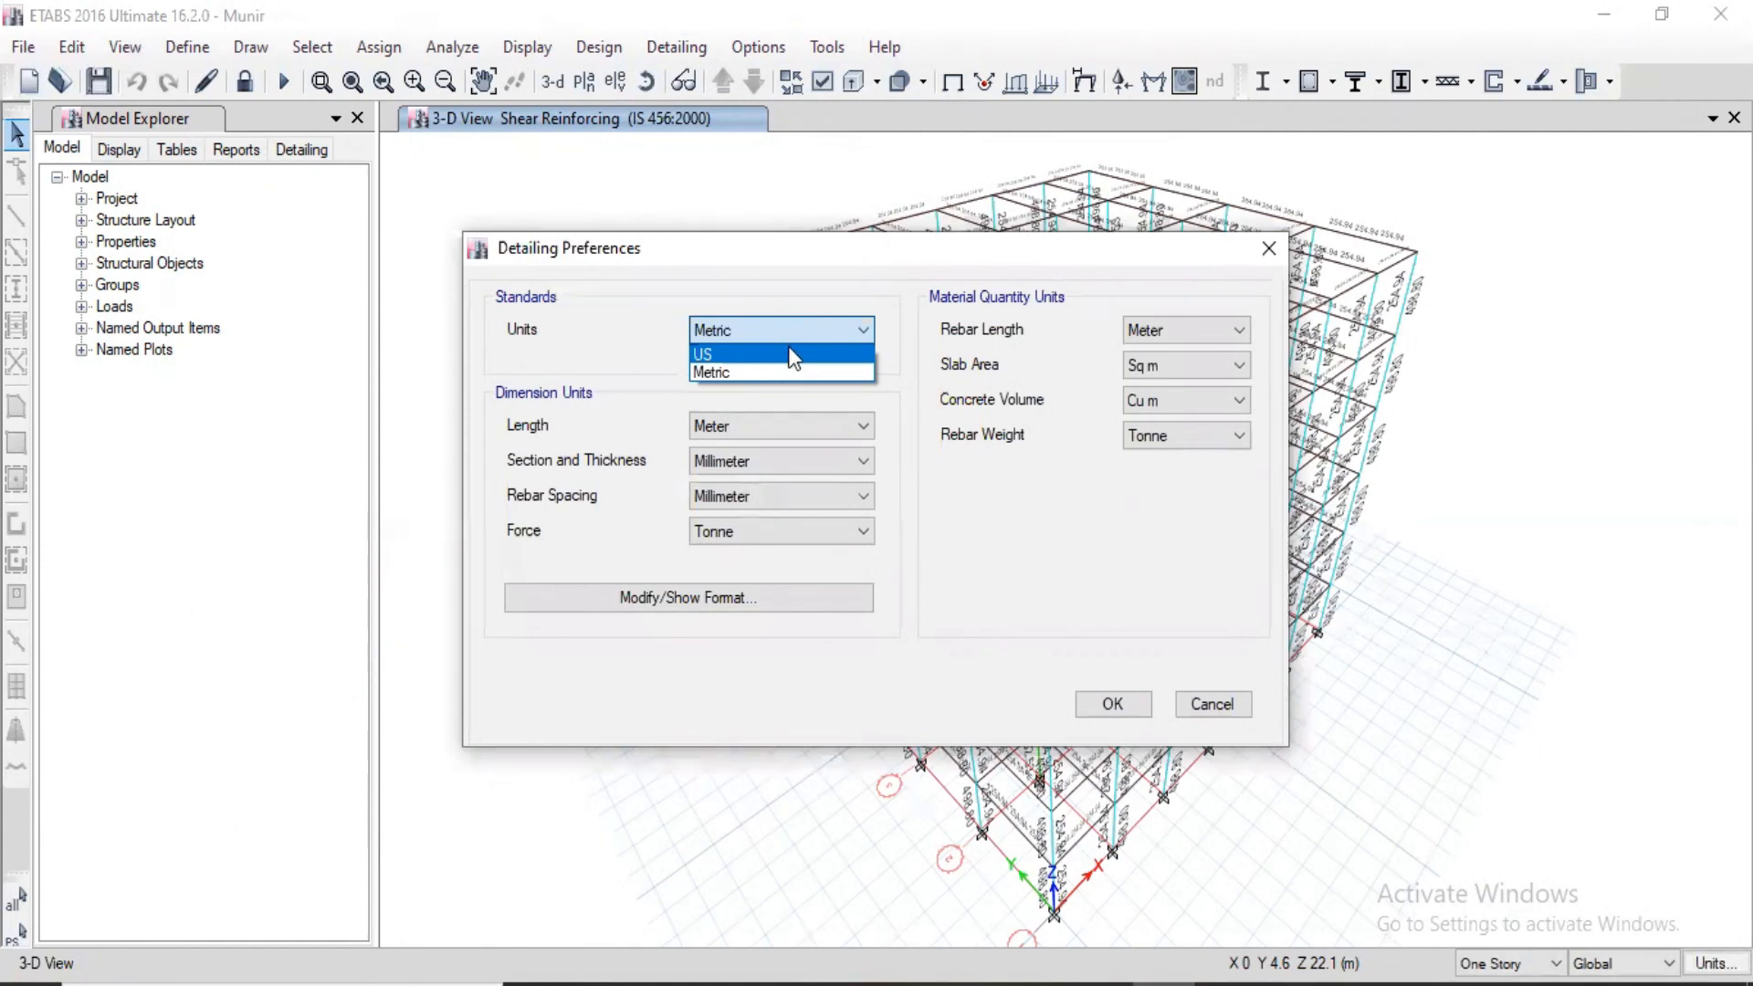
{"action": "left_click", "coordinate": [771, 371]}
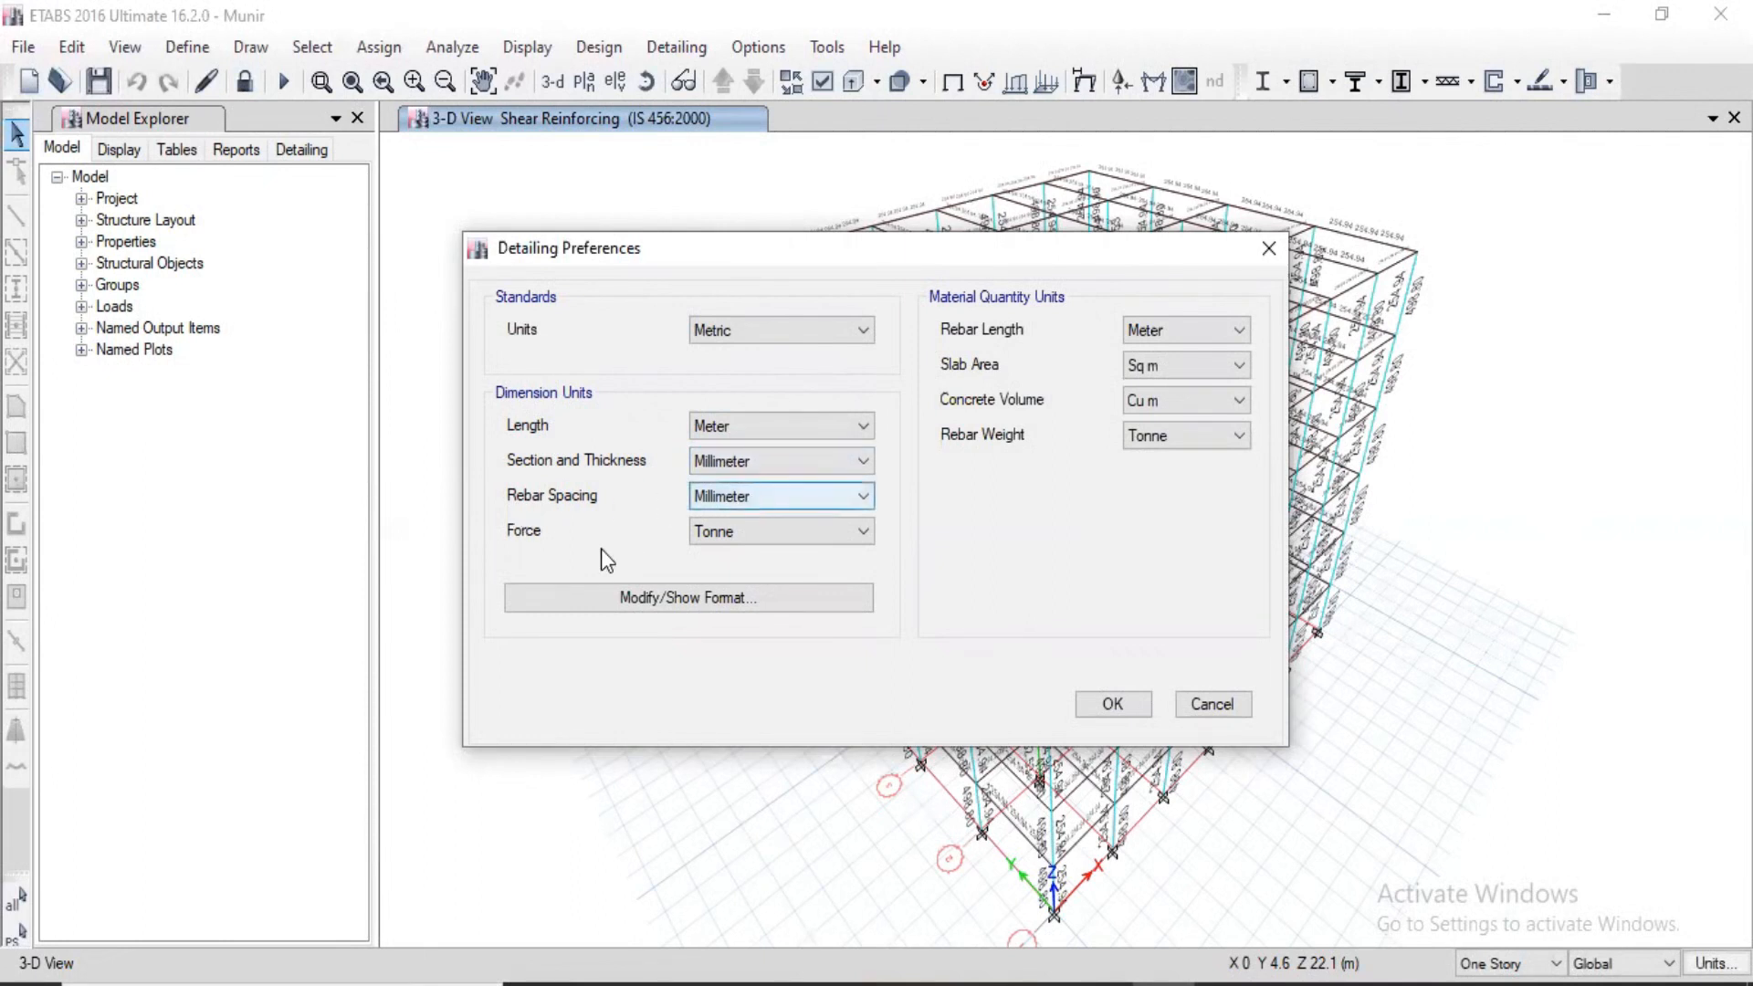
{"action": "left_click", "coordinate": [753, 533]}
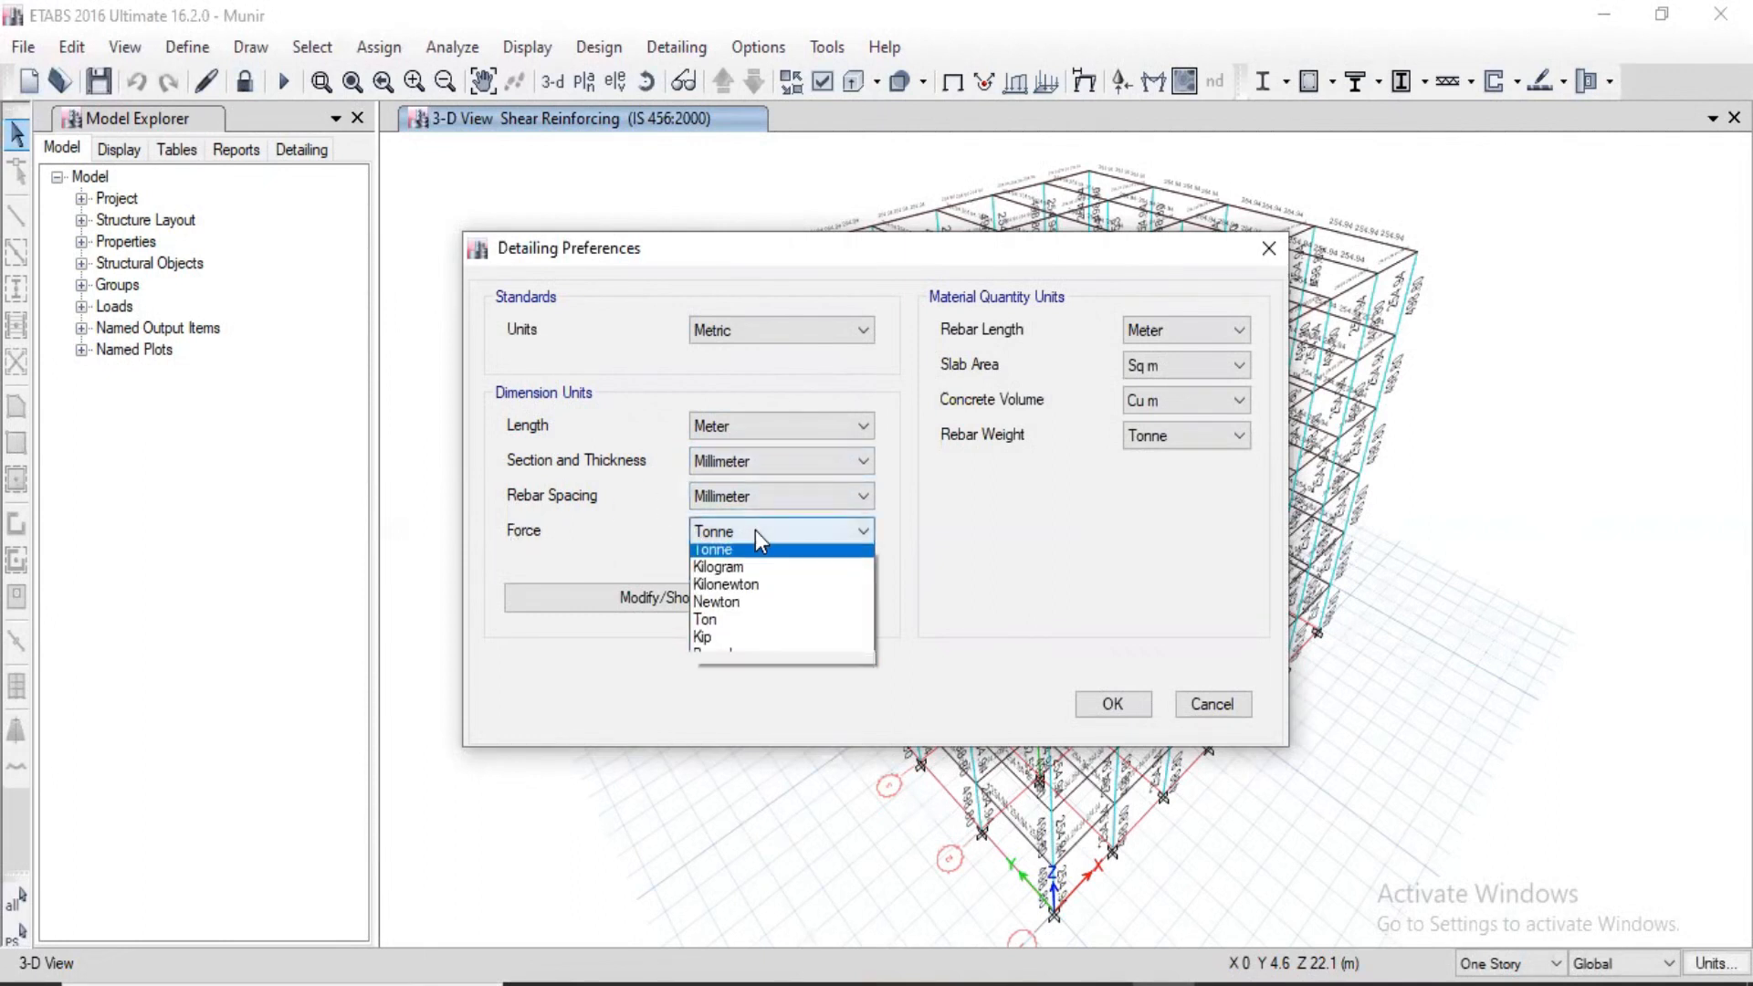
{"action": "left_click", "coordinate": [737, 592]}
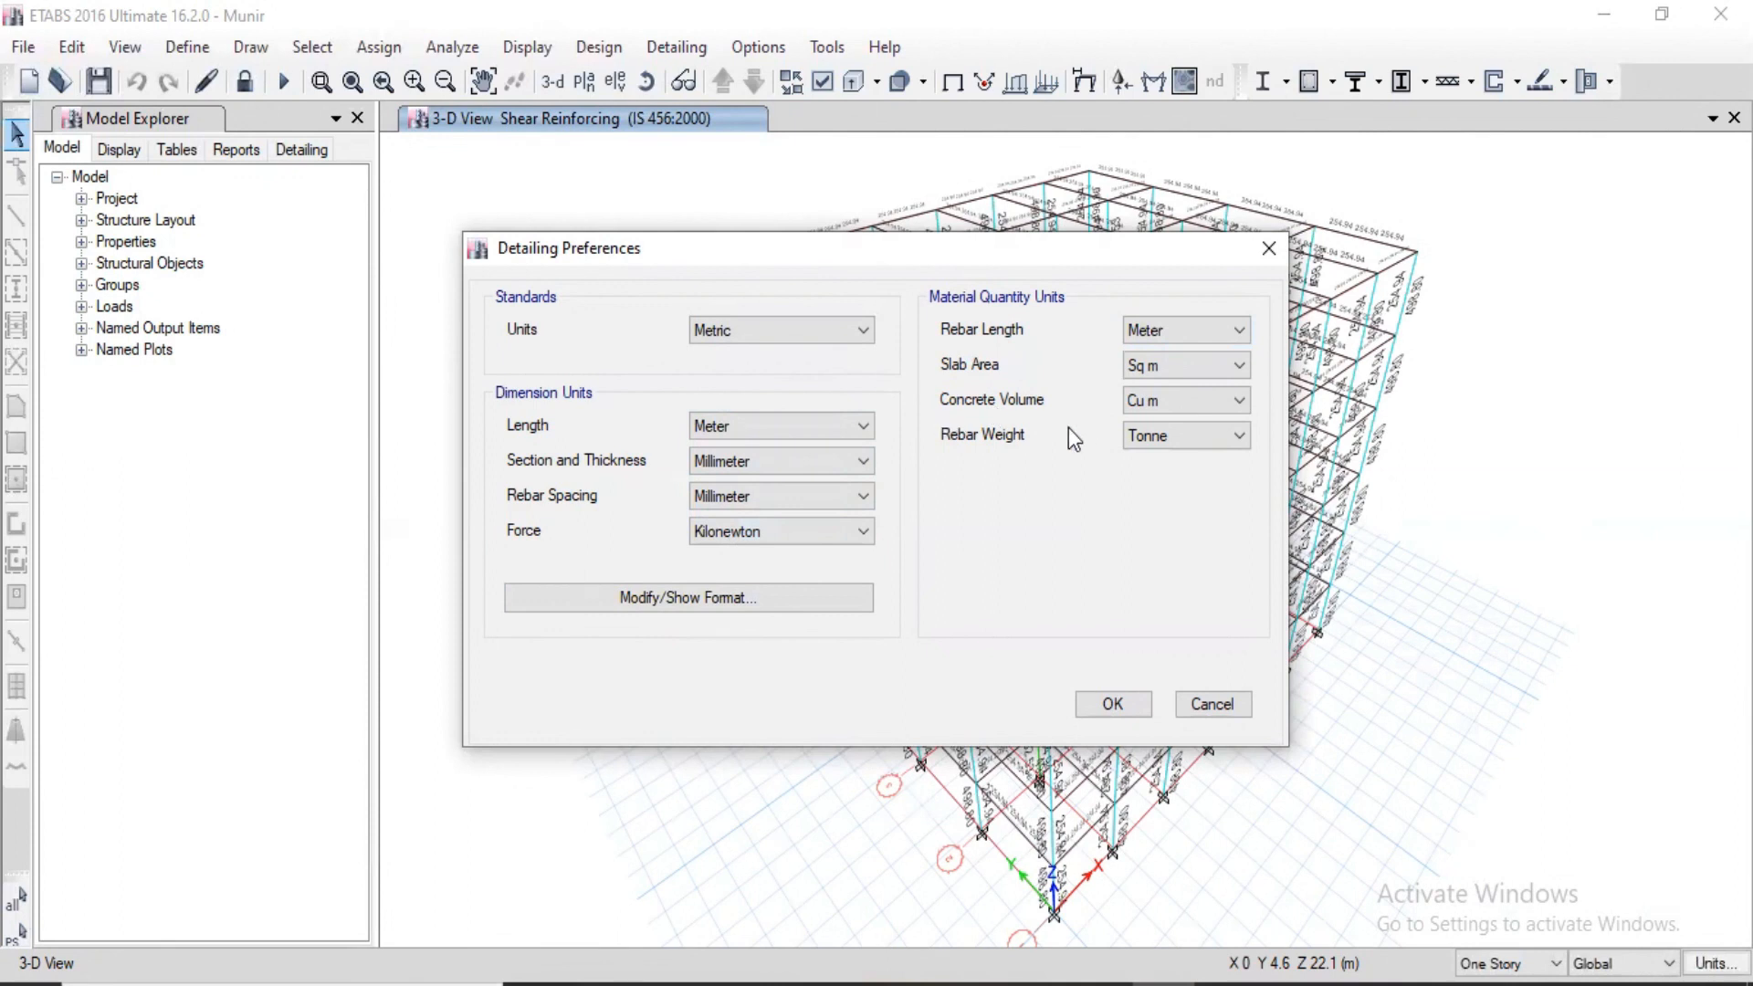
{"action": "left_click", "coordinate": [1189, 441]}
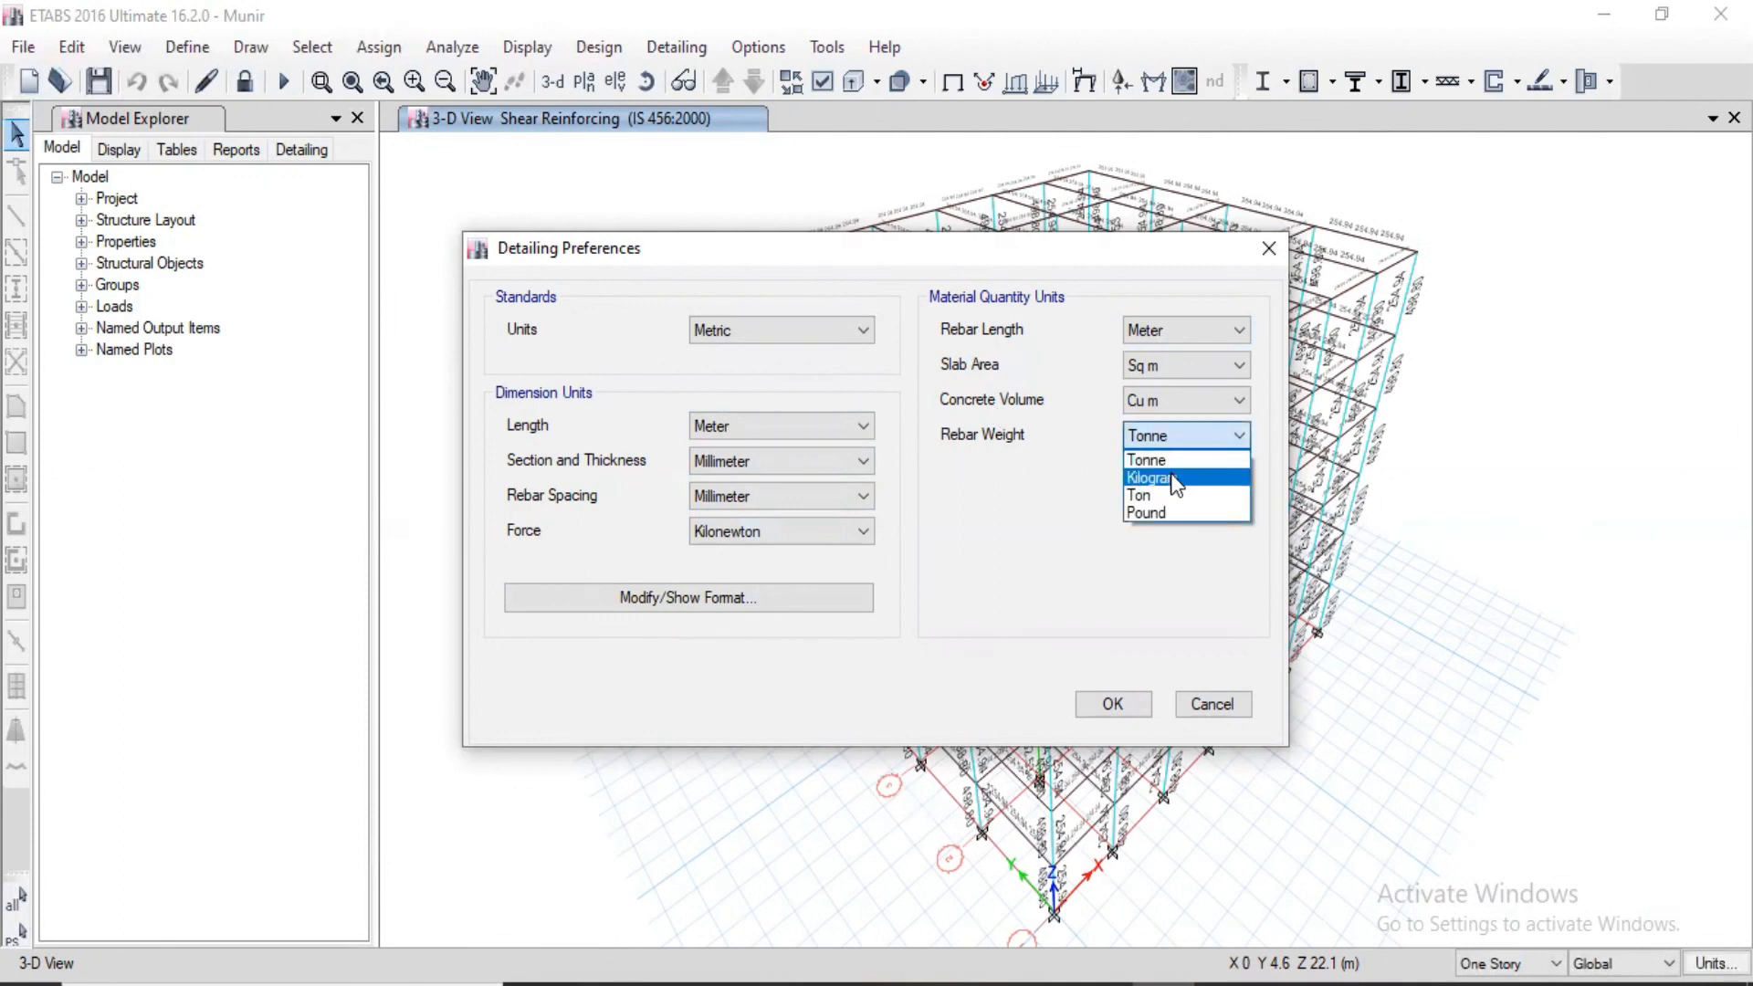
{"action": "left_click", "coordinate": [1164, 474]}
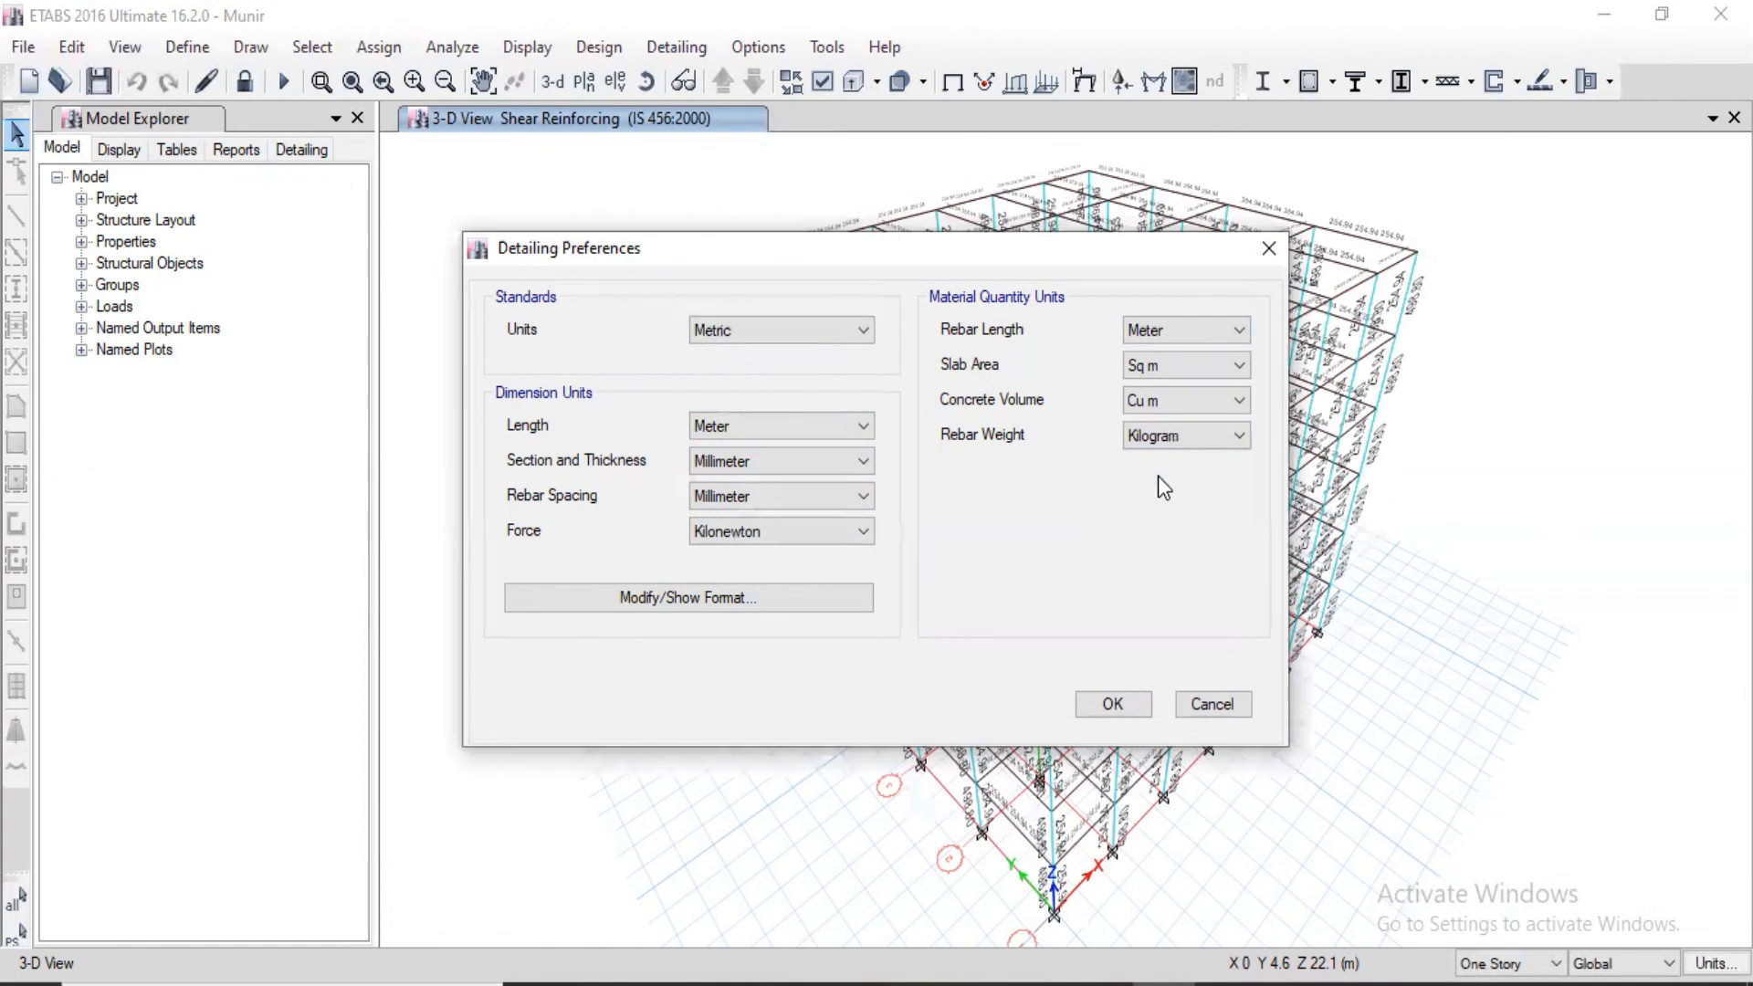
{"action": "left_click", "coordinate": [1113, 704]}
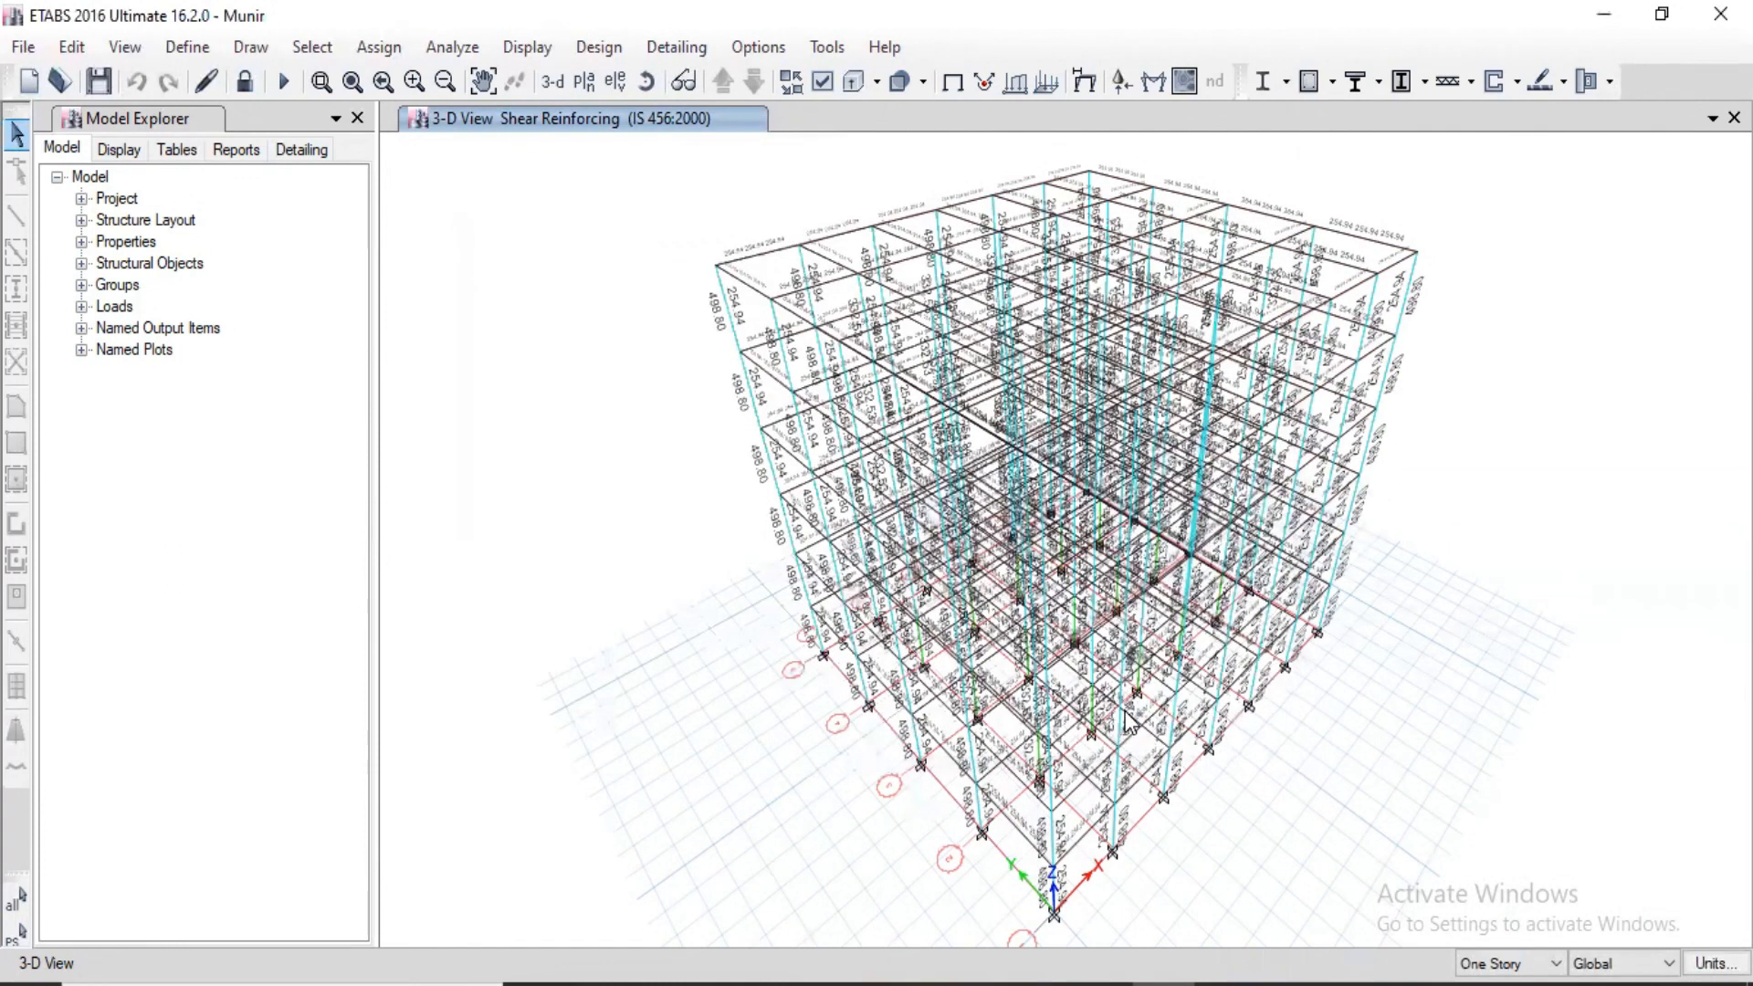
Step: Make the section name and sequence number visible in framing plans in the concrete beam detailing preferences
{"action": "left_click", "coordinate": [670, 49]}
{"action": "mouse_move", "coordinate": [708, 117]}
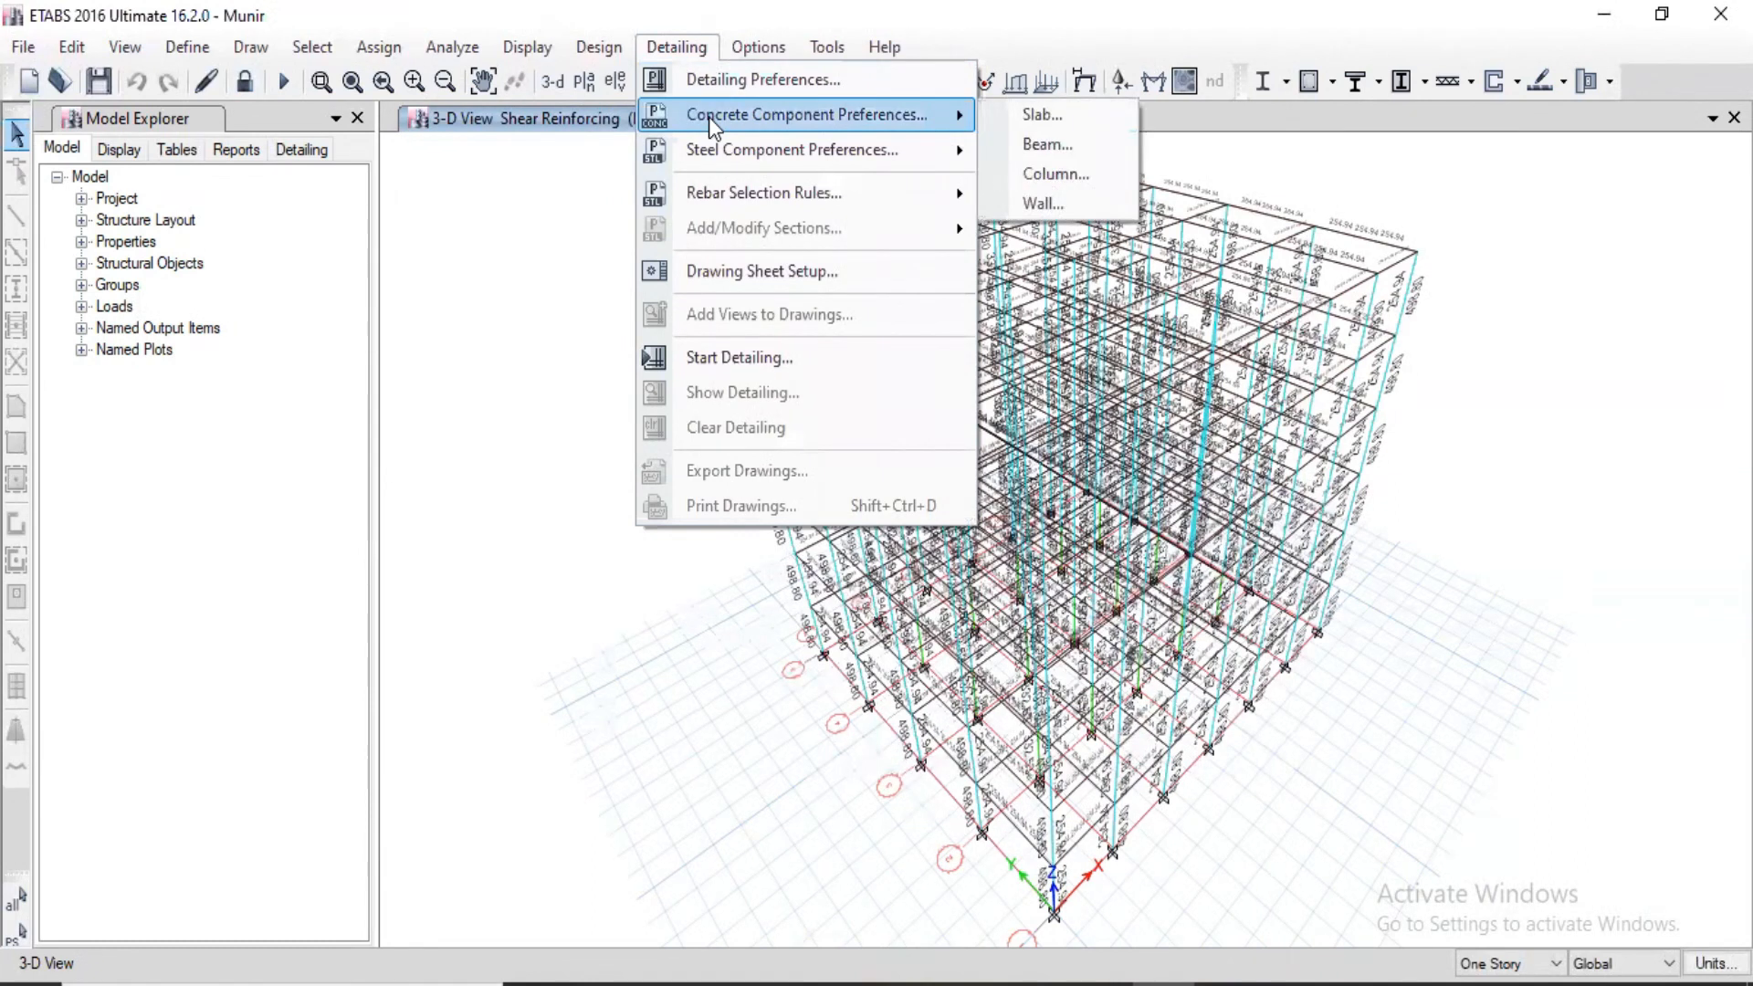
{"action": "left_click", "coordinate": [1054, 147]}
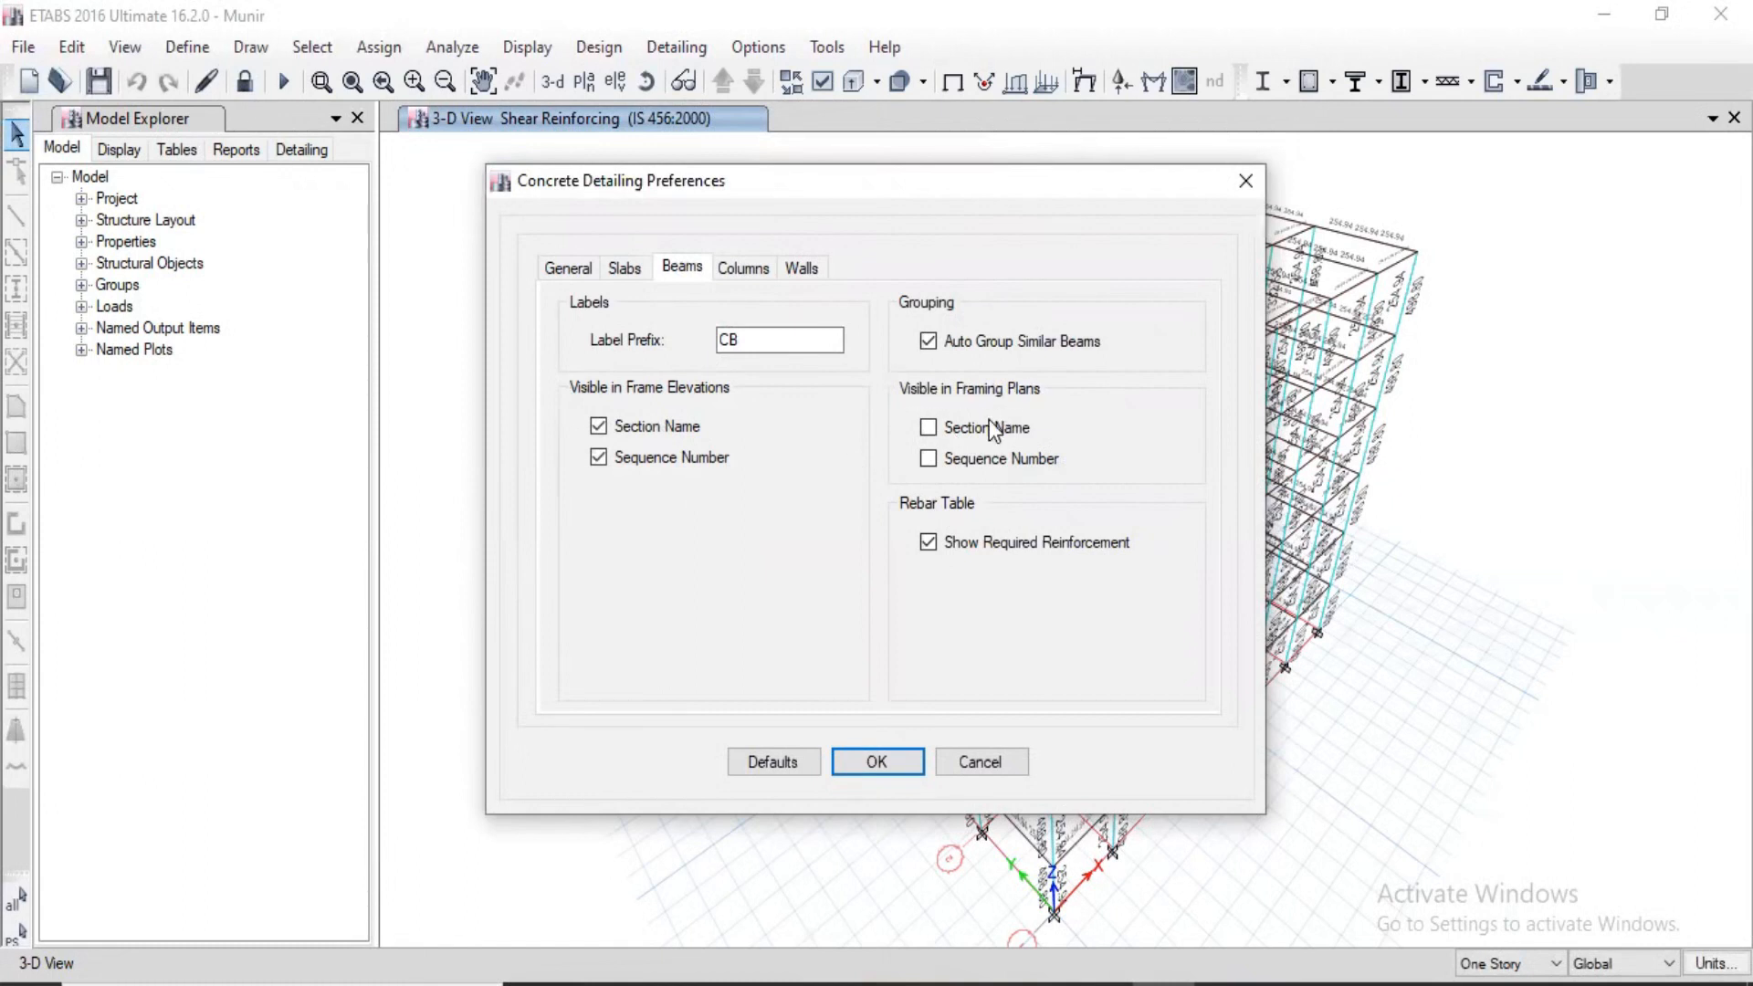
{"action": "left_click", "coordinate": [927, 427]}
{"action": "left_click", "coordinate": [929, 459]}
{"action": "left_click", "coordinate": [875, 766]}
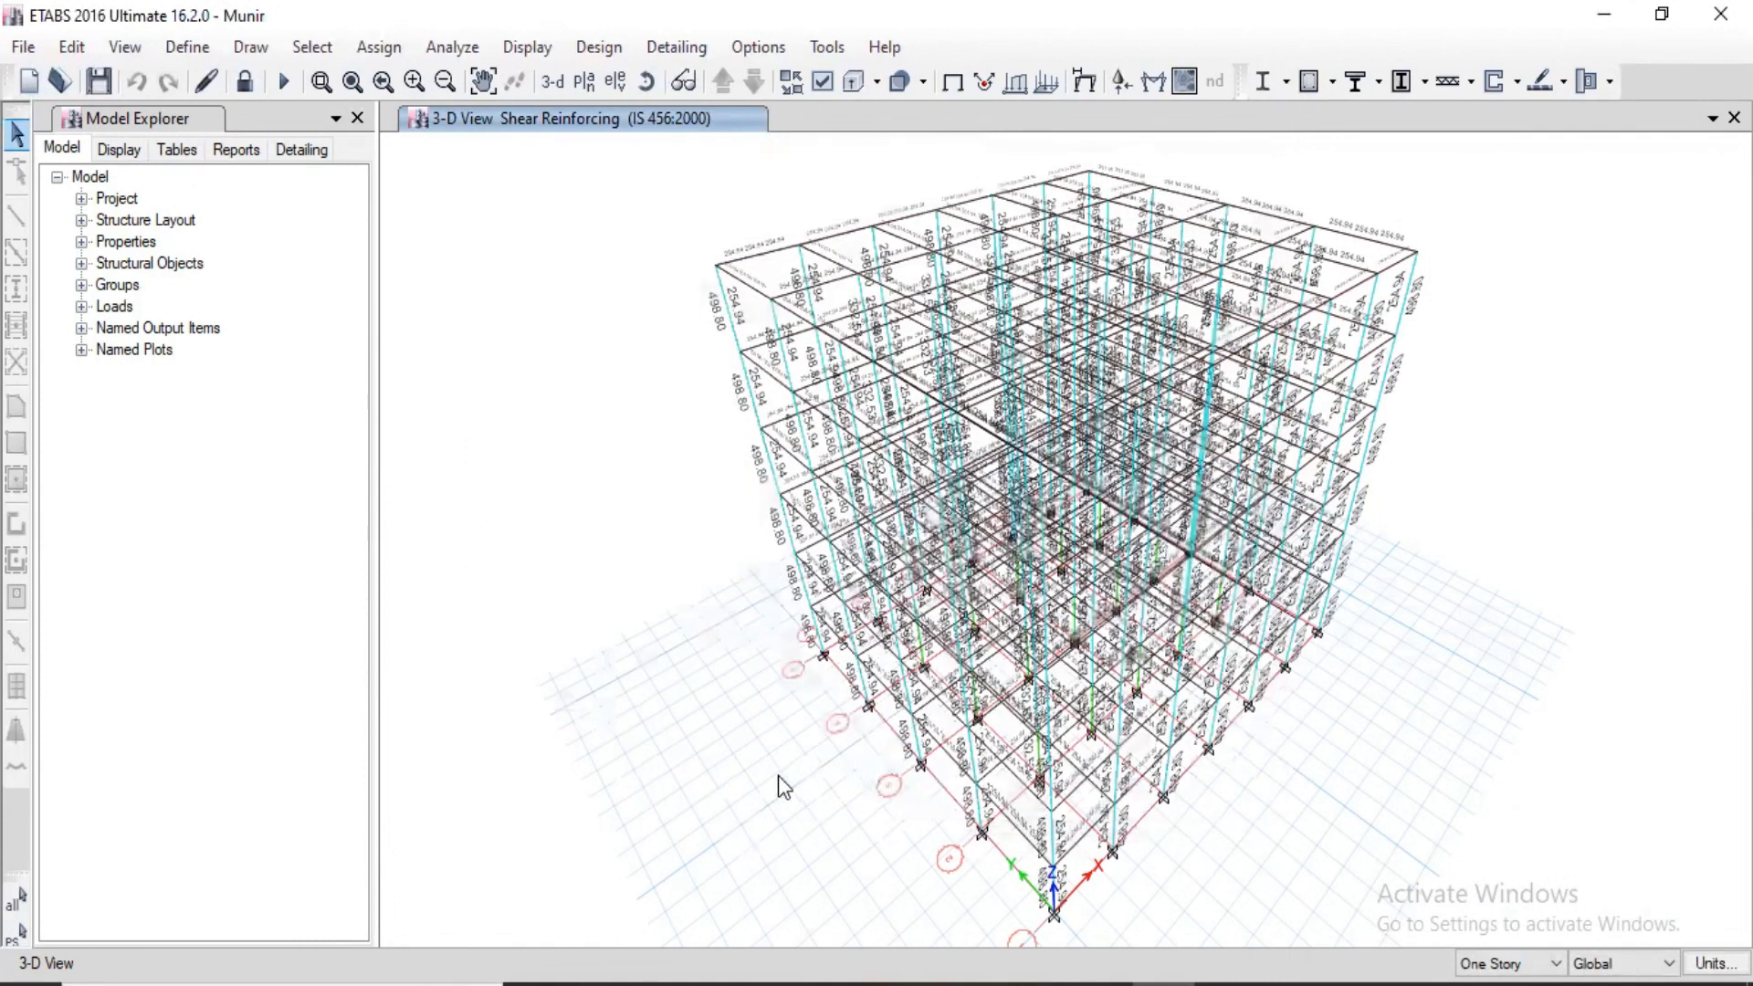
Step: Set the smallest bar size of longitudinal bar A to 12 in the non-seismic beam rebar selection rules
{"action": "left_click", "coordinate": [653, 49]}
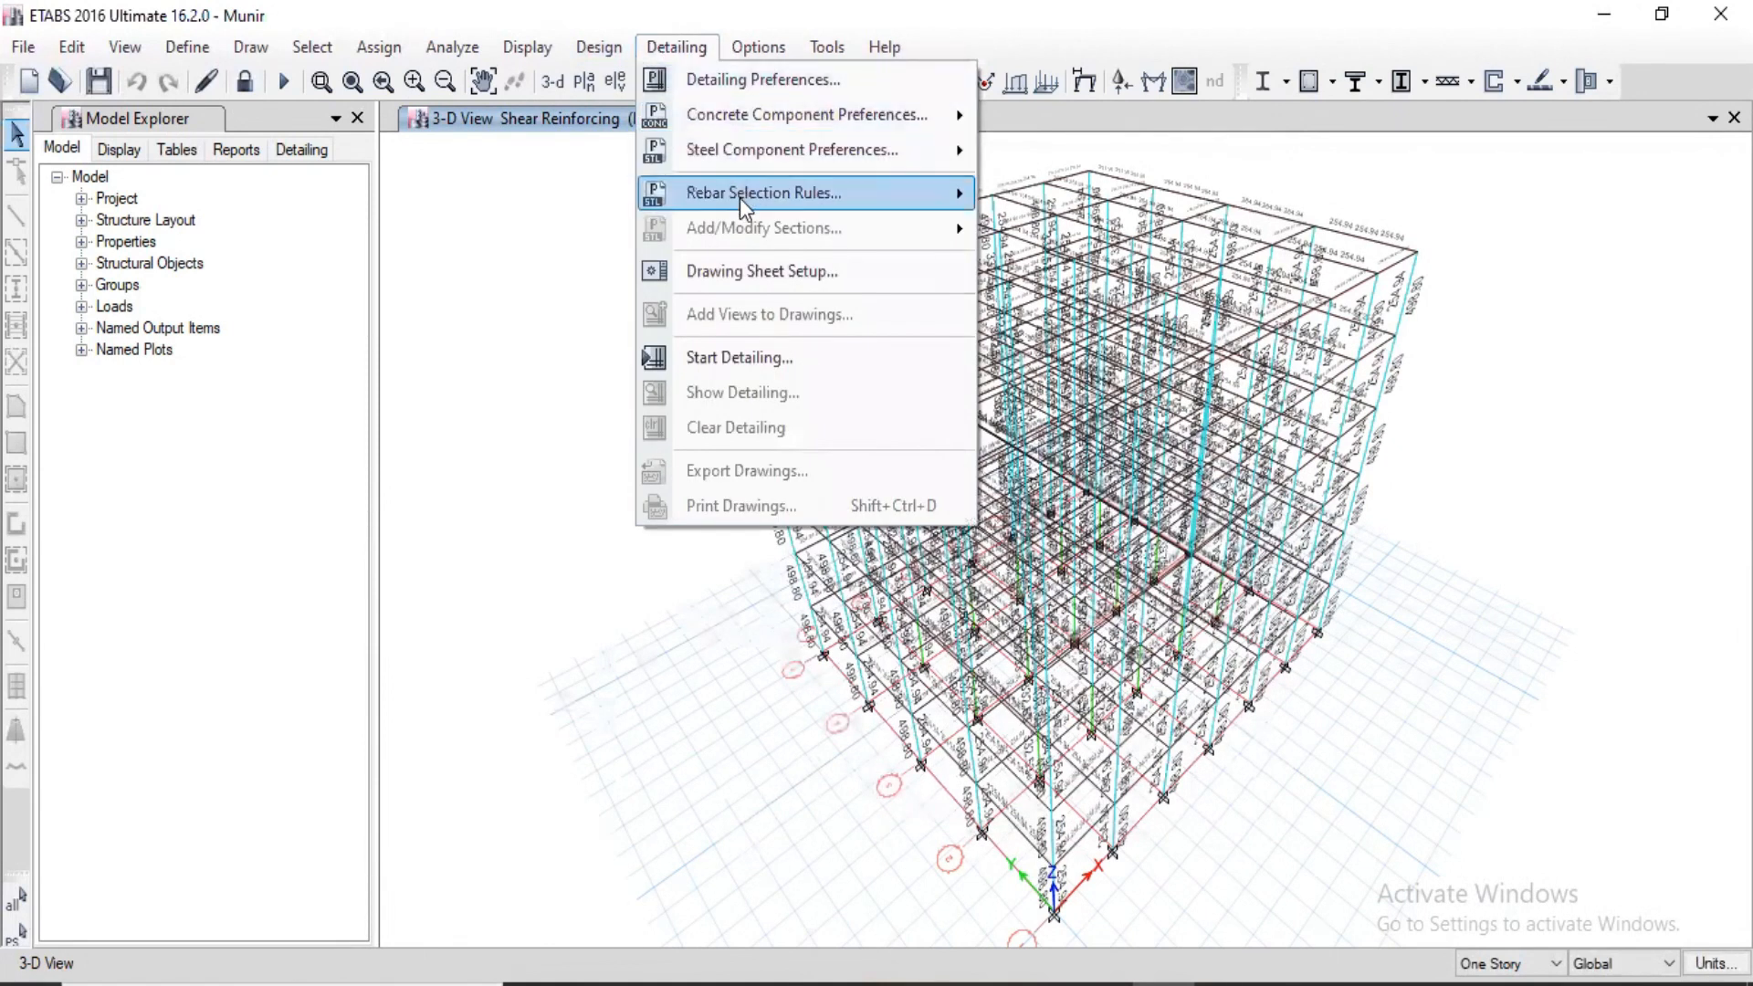
{"action": "mouse_move", "coordinate": [740, 198]}
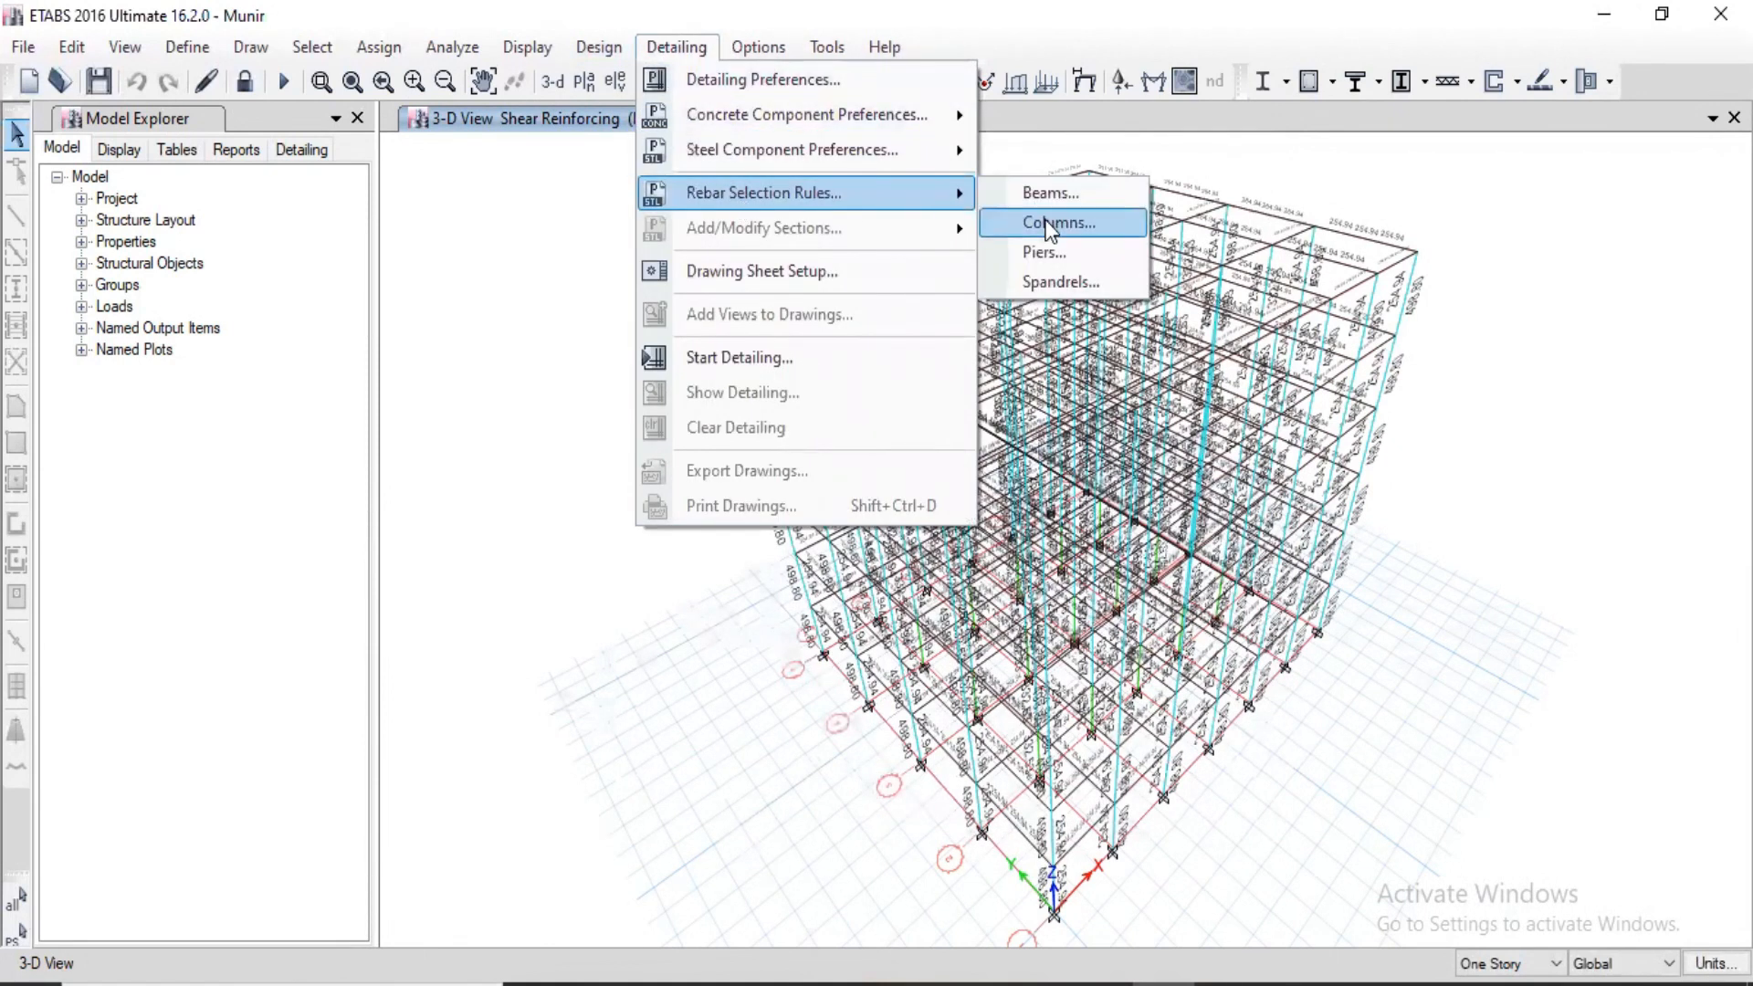
{"action": "left_click", "coordinate": [1048, 195]}
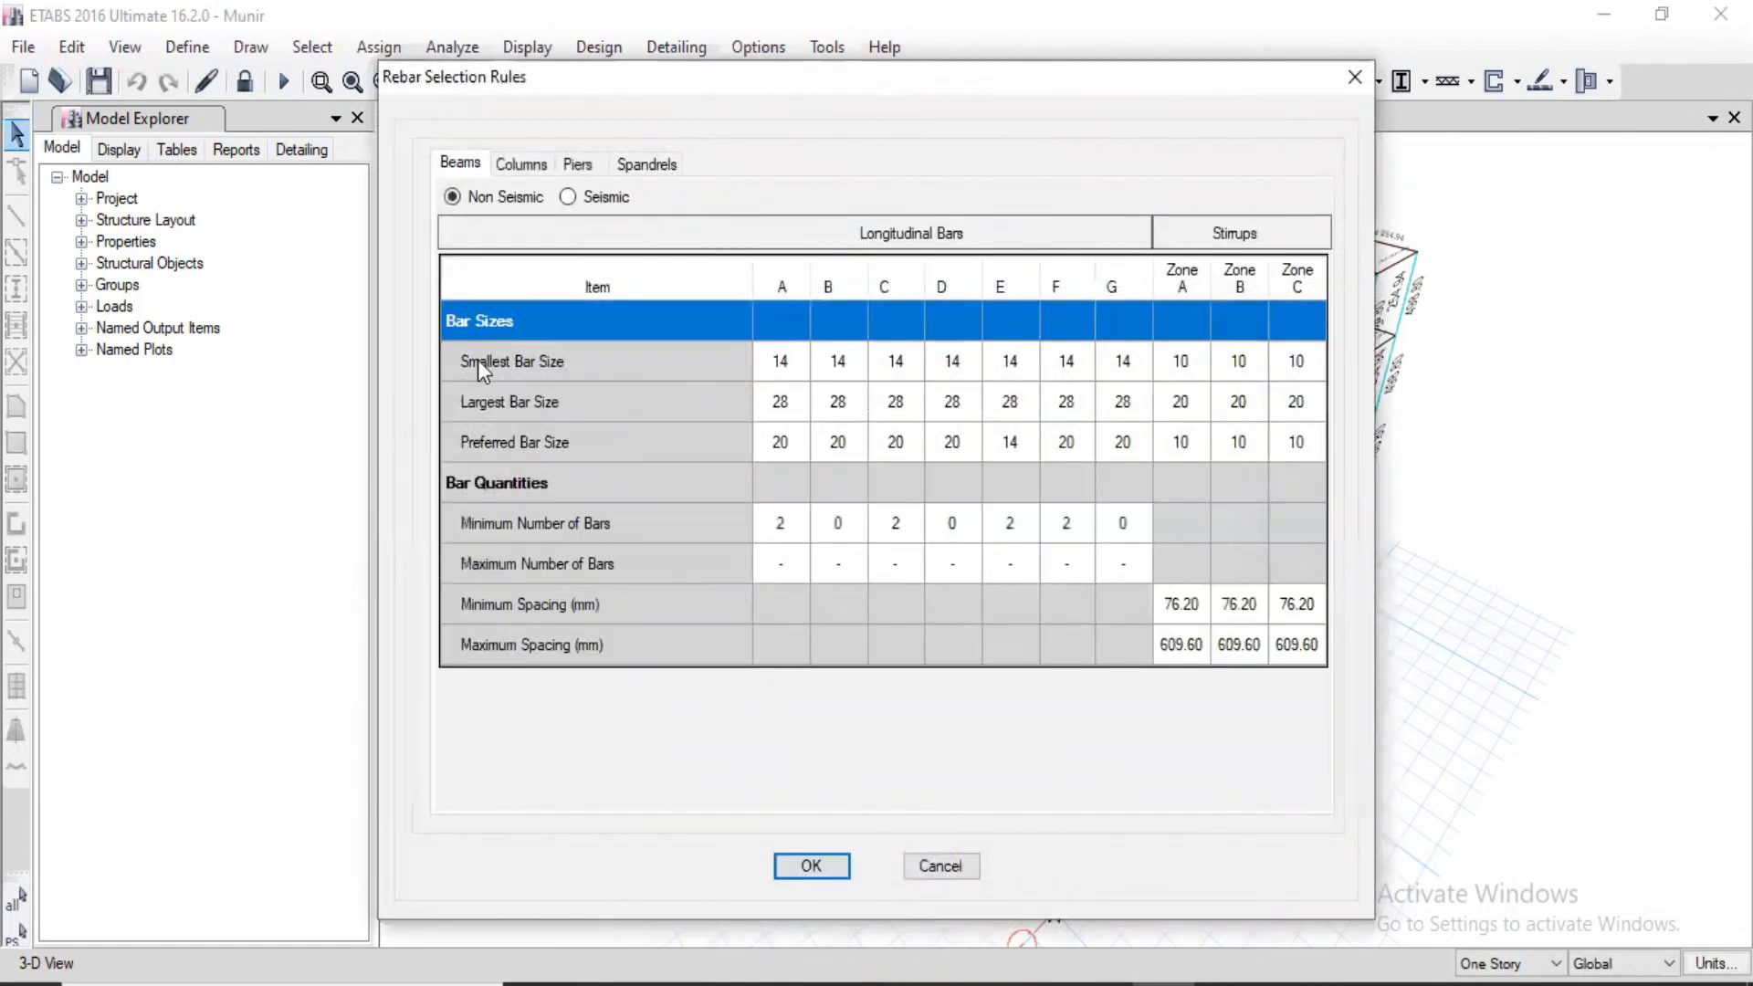
{"action": "left_click", "coordinate": [809, 360]}
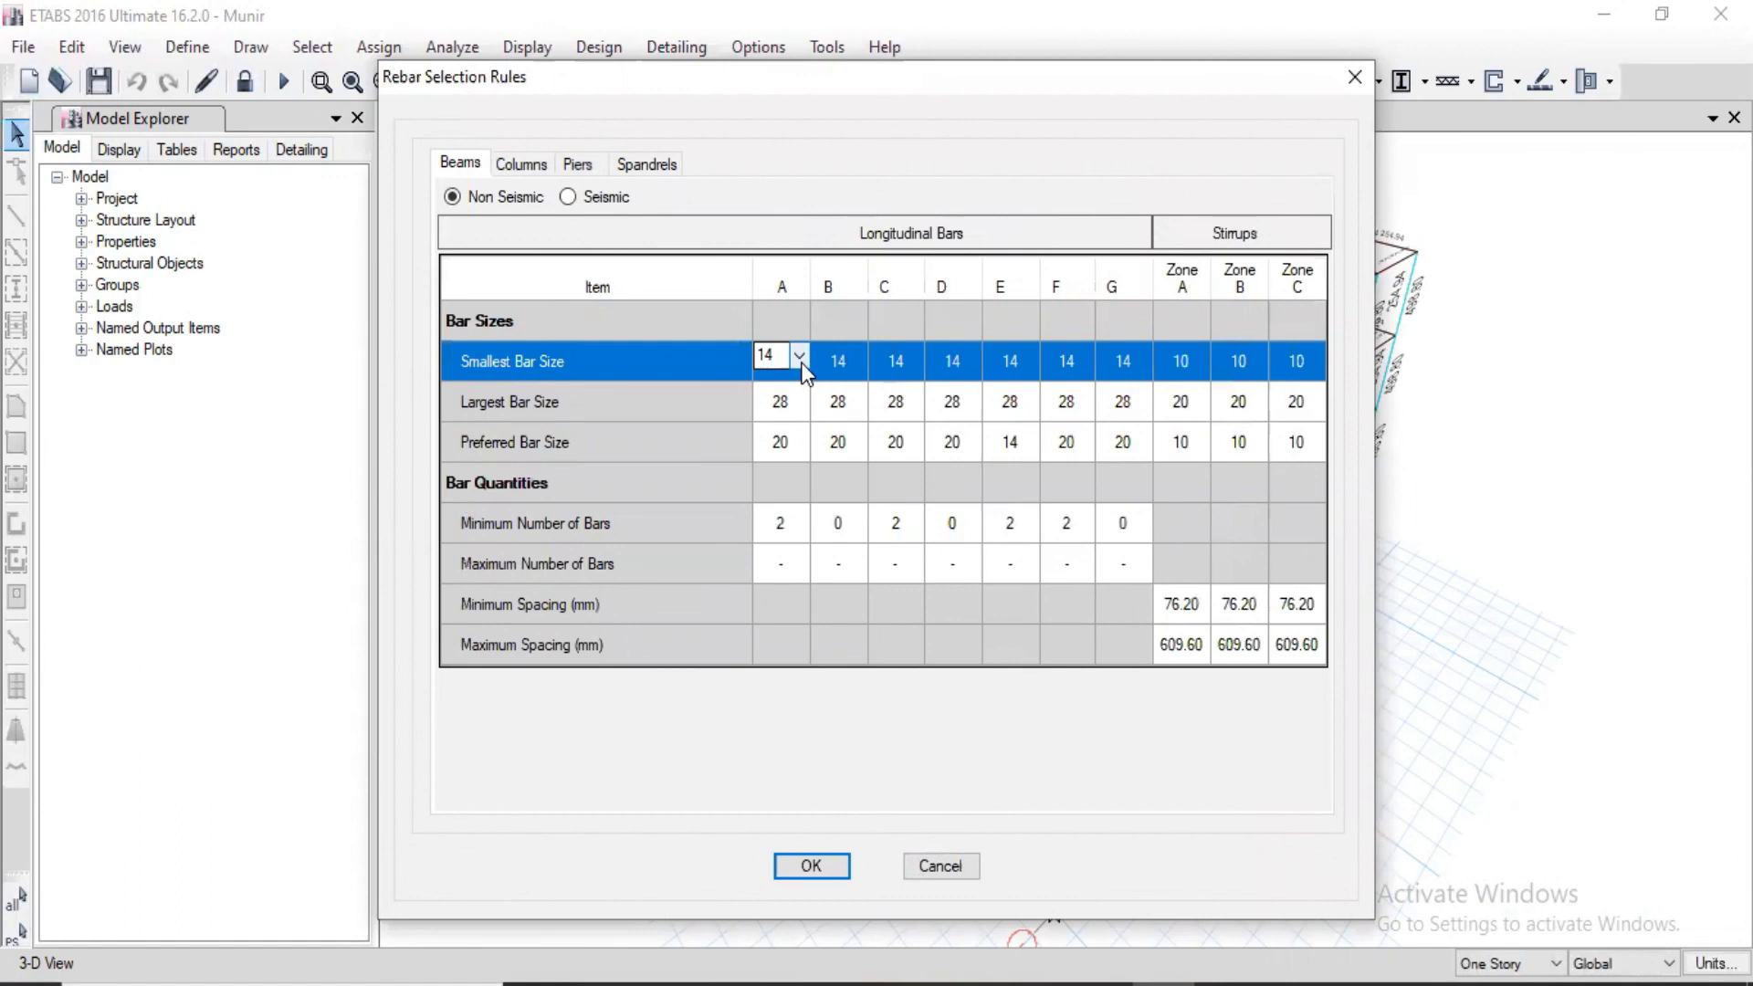
{"action": "left_click", "coordinate": [799, 355]}
{"action": "left_click", "coordinate": [778, 433]}
Step: Set the smallest bar size of longitudinal bars B, C and D to 12 in the non-seismic beam rules
{"action": "left_click", "coordinate": [857, 362]}
{"action": "left_click", "coordinate": [858, 356]}
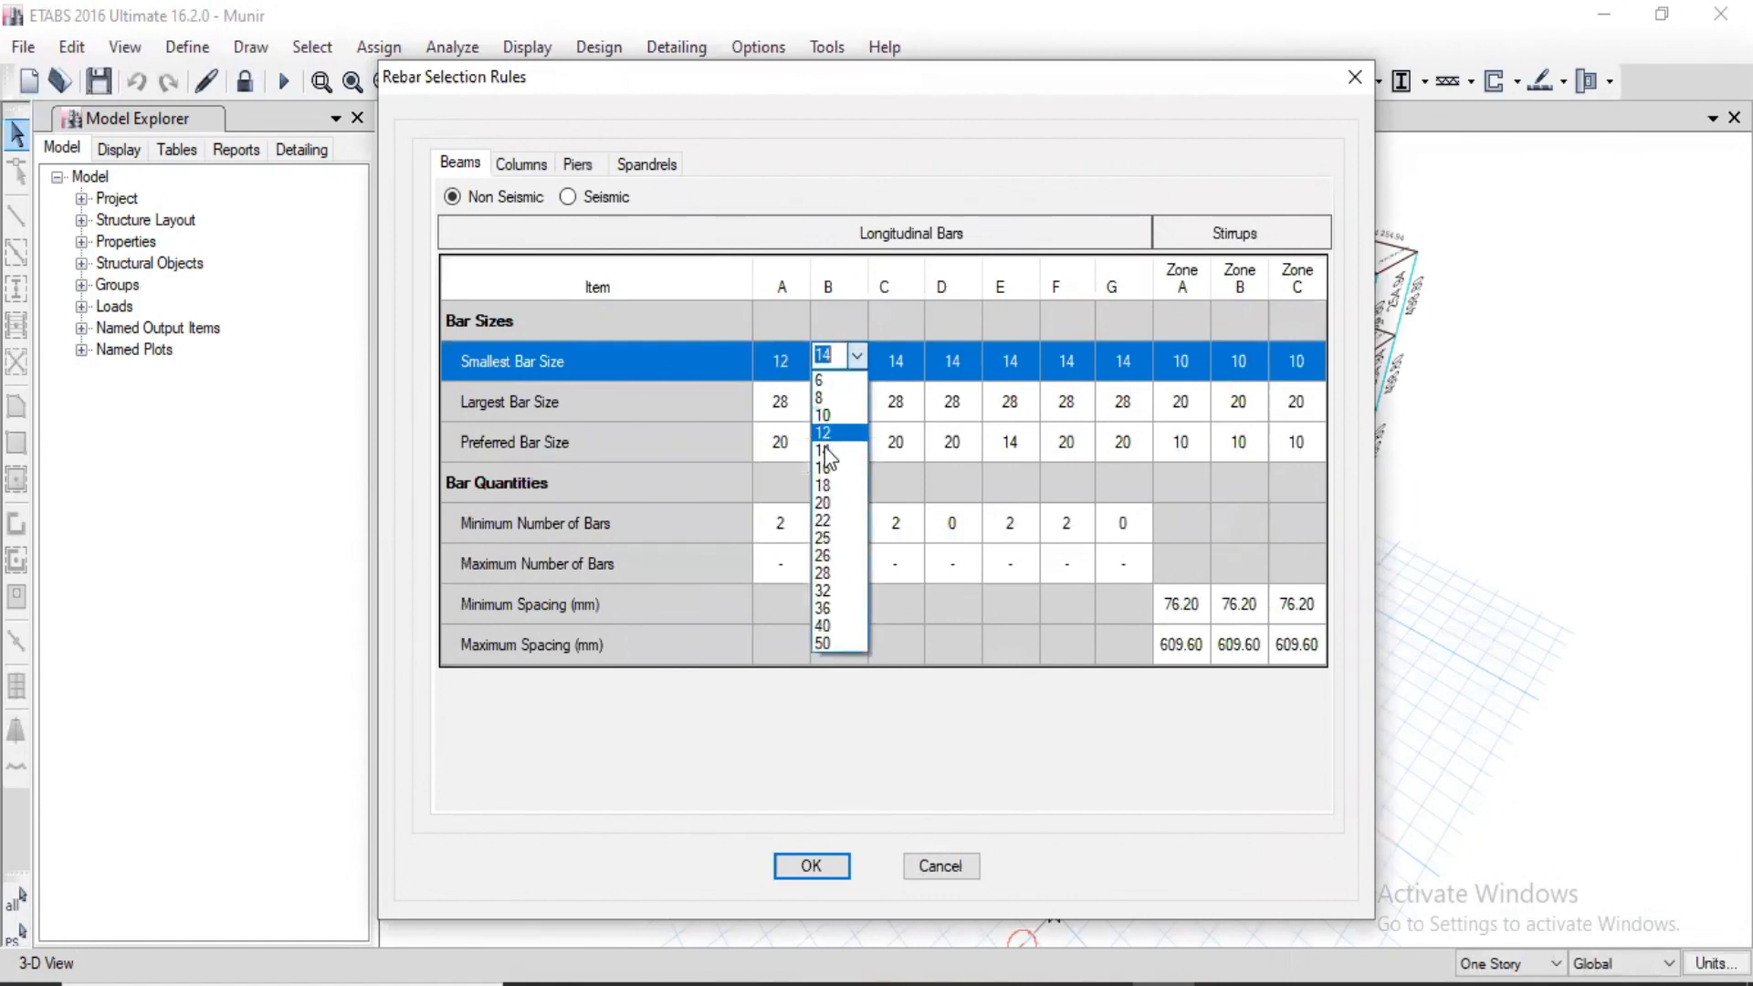
{"action": "left_click", "coordinate": [819, 435]}
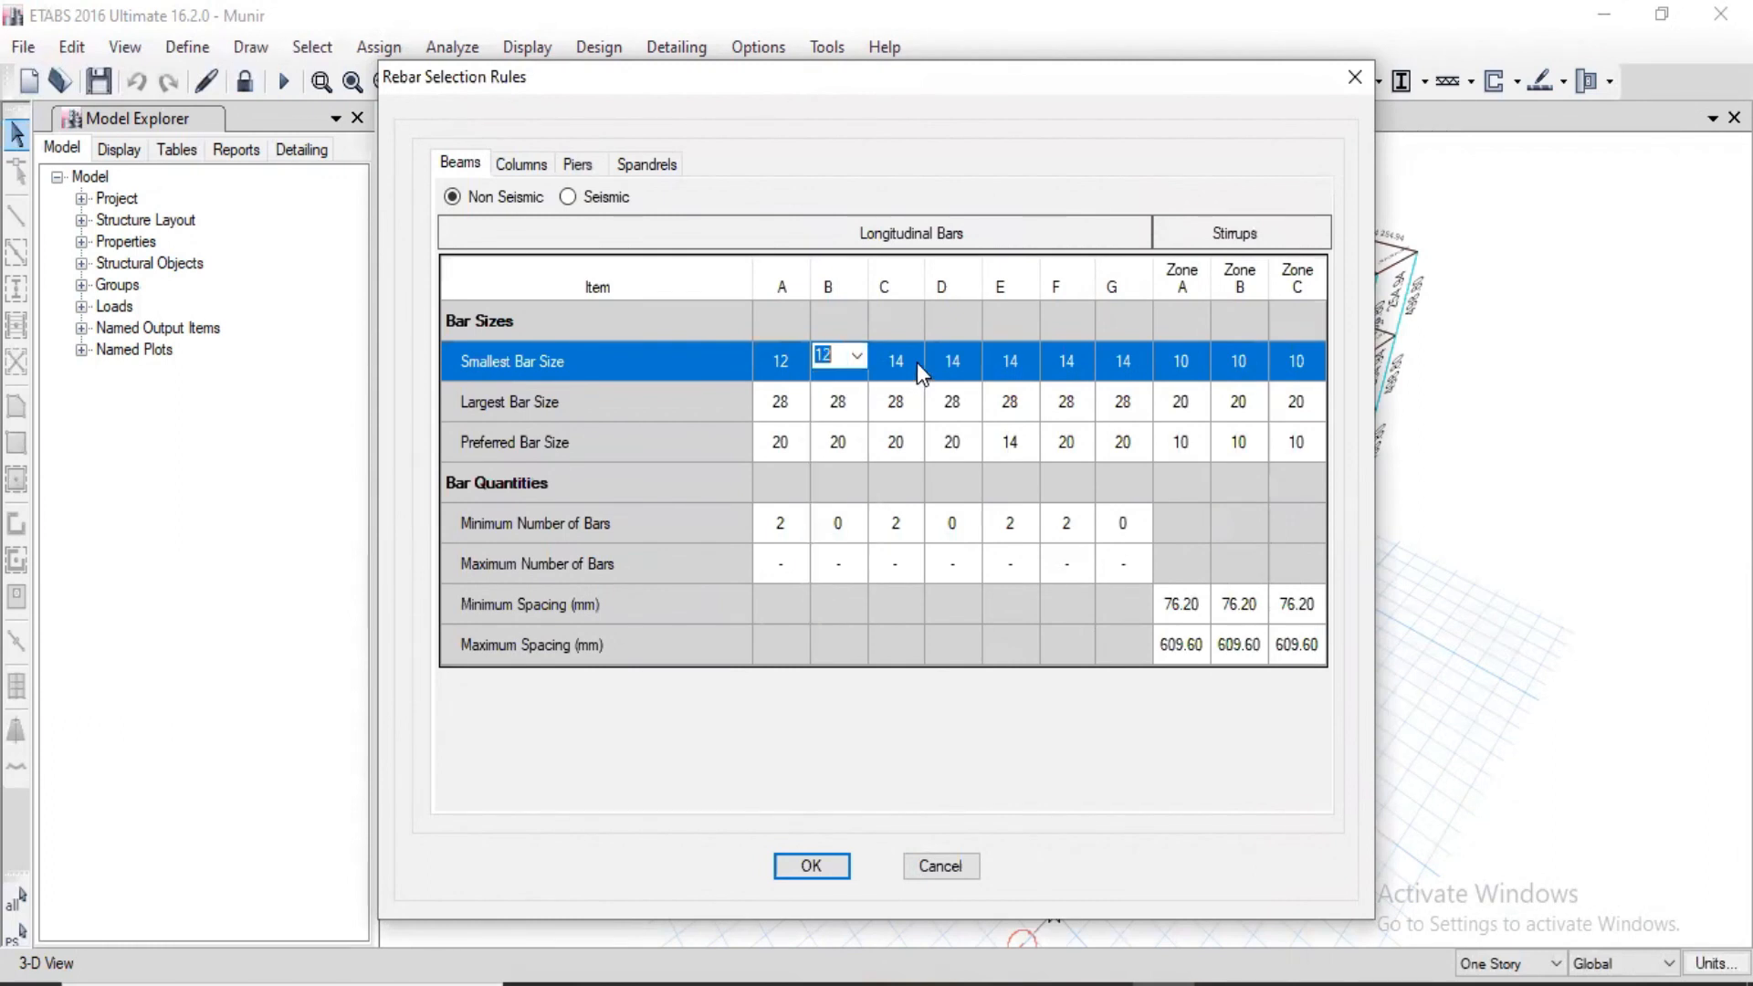
{"action": "left_click", "coordinate": [916, 363]}
{"action": "left_click", "coordinate": [914, 356]}
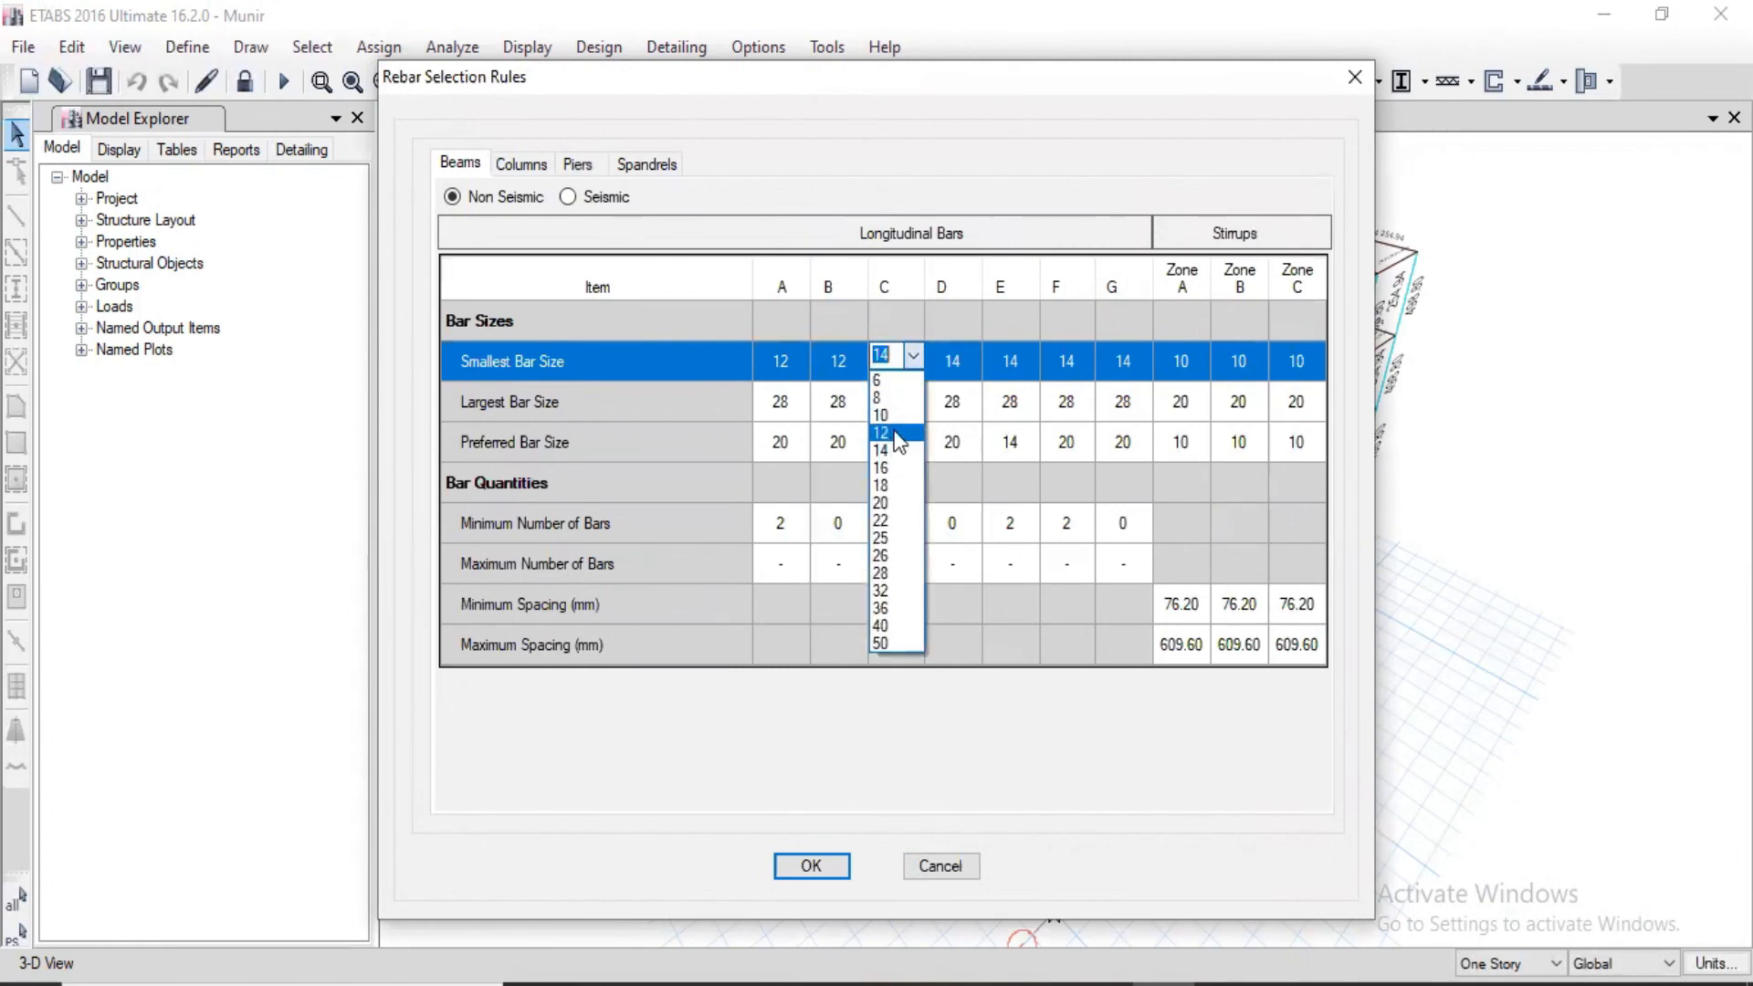
{"action": "left_click", "coordinate": [899, 433]}
{"action": "left_click", "coordinate": [971, 365]}
{"action": "left_click", "coordinate": [970, 358]}
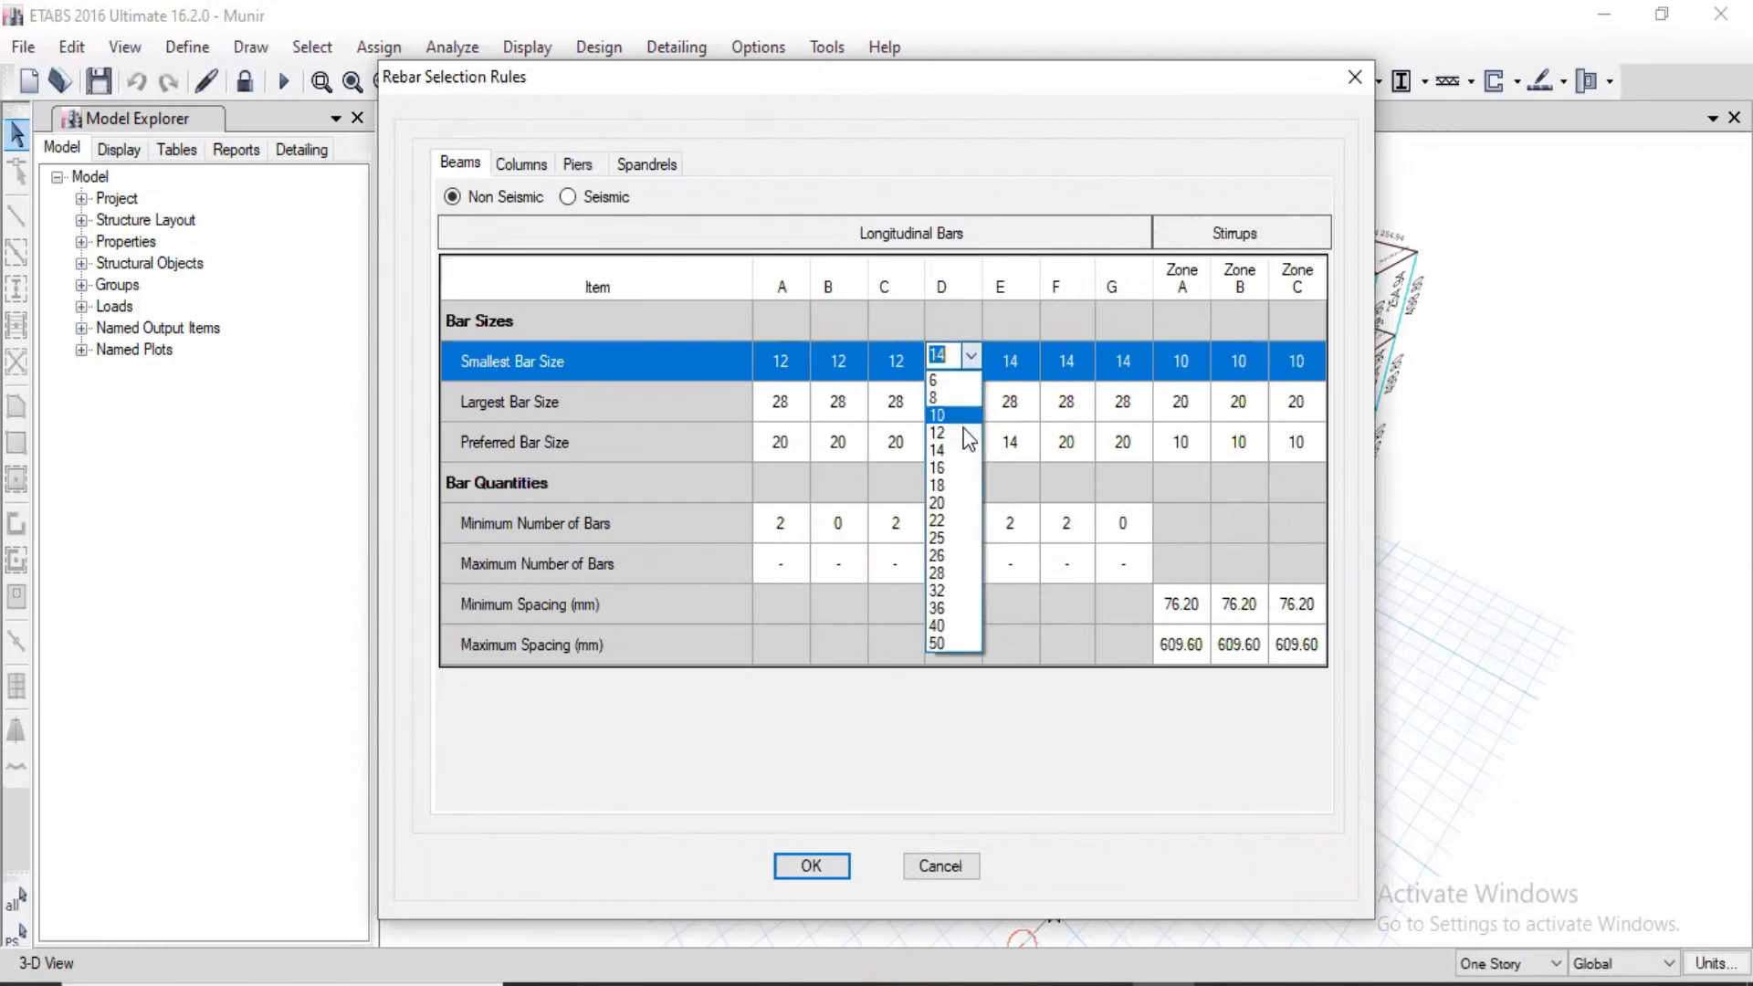
{"action": "left_click", "coordinate": [950, 433]}
Step: Set the smallest bar size of longitudinal bars E, F and G to 12 in the non-seismic beam rules
{"action": "left_click", "coordinate": [1024, 361]}
{"action": "left_click", "coordinate": [1027, 356]}
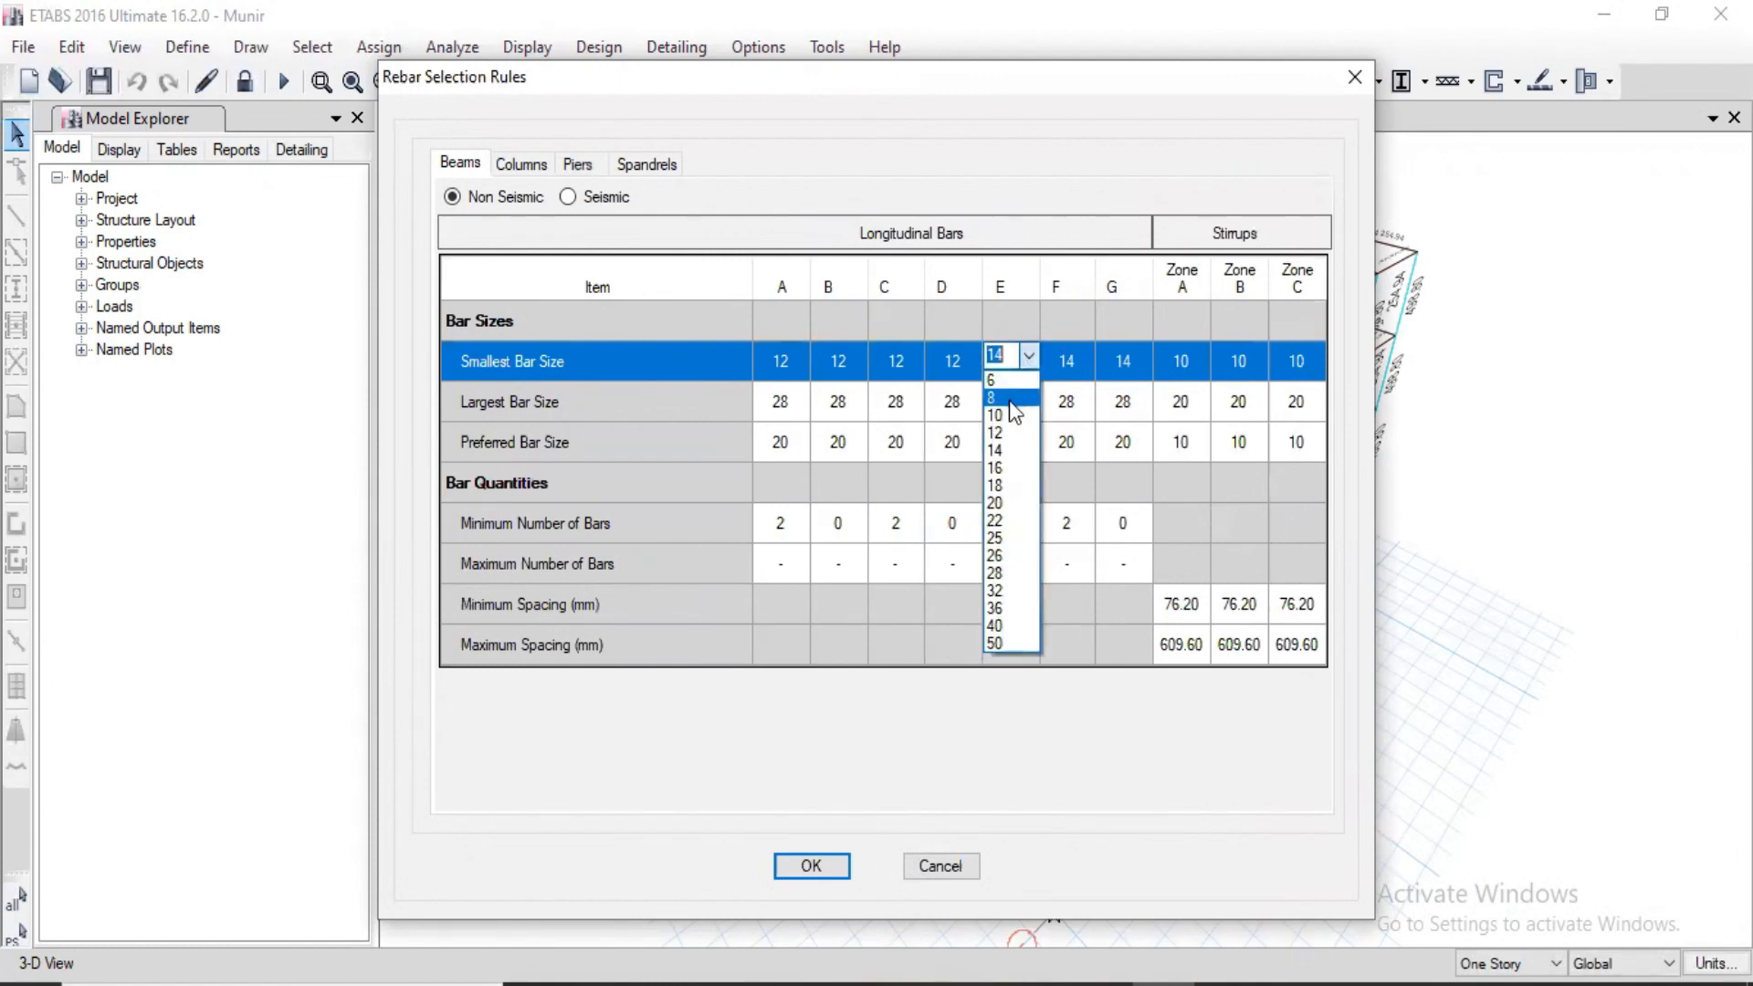
{"action": "left_click", "coordinate": [995, 433]}
{"action": "left_click", "coordinate": [1081, 359]}
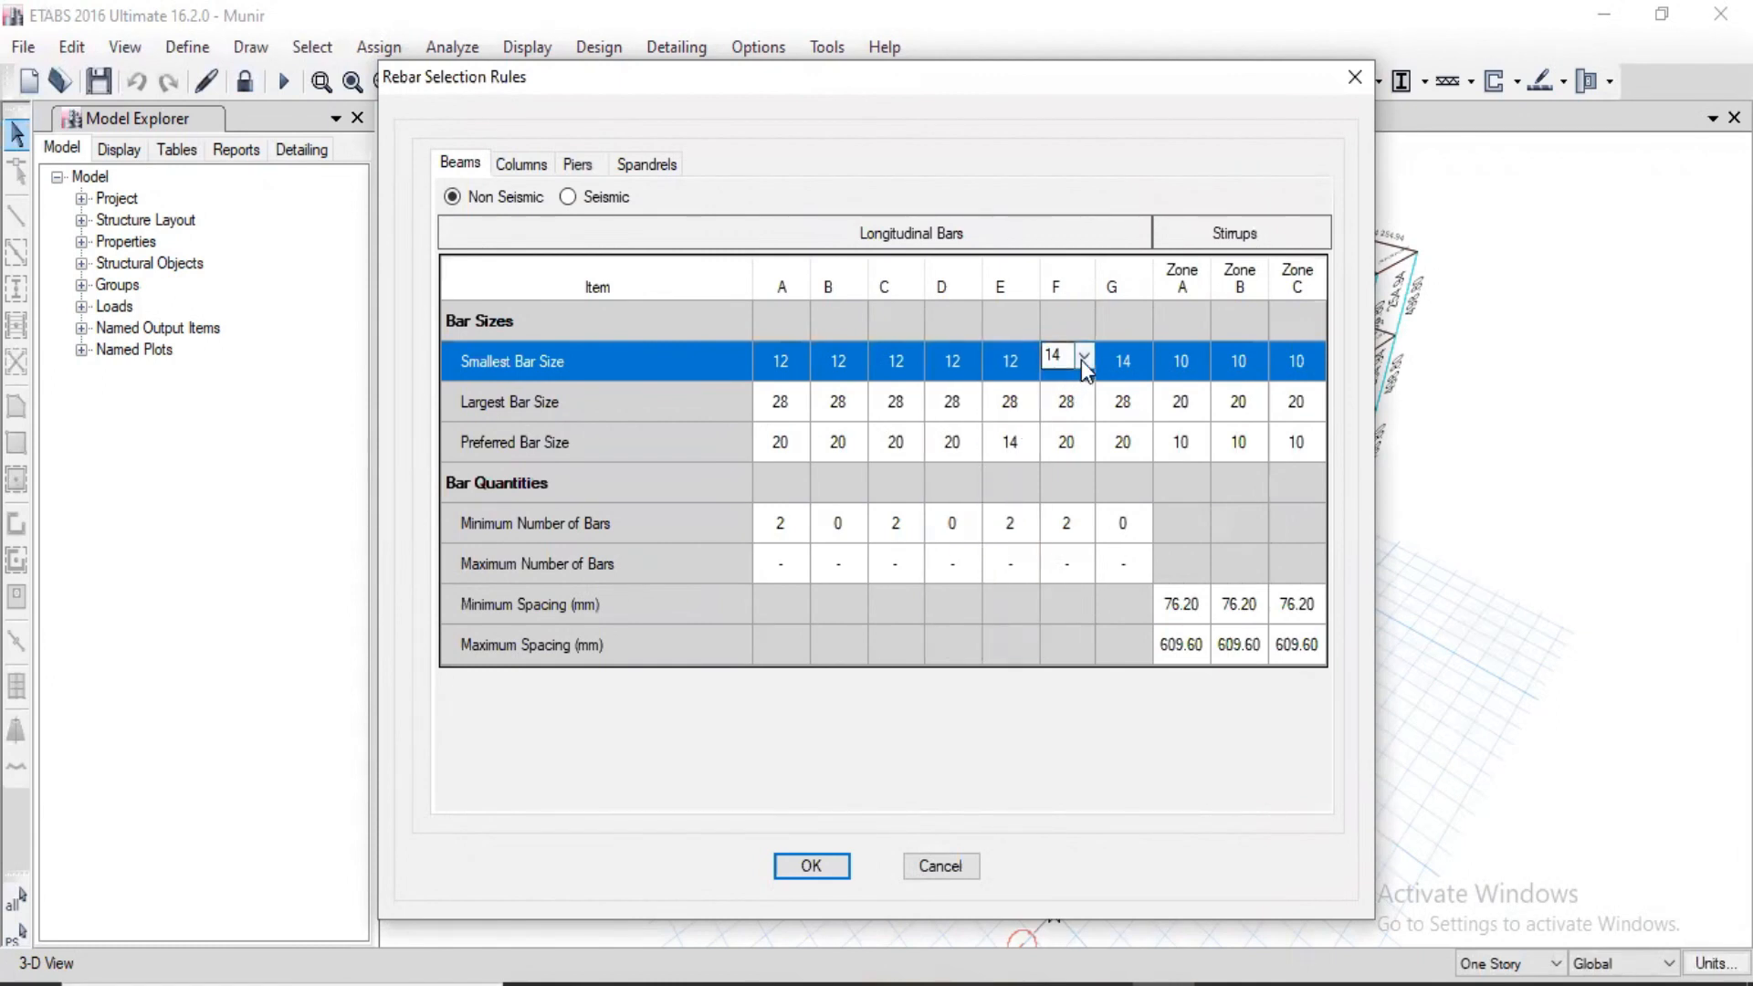
{"action": "left_click", "coordinate": [1082, 357]}
{"action": "left_click", "coordinate": [1062, 433]}
{"action": "left_click", "coordinate": [1139, 358]}
{"action": "left_click", "coordinate": [1142, 357]}
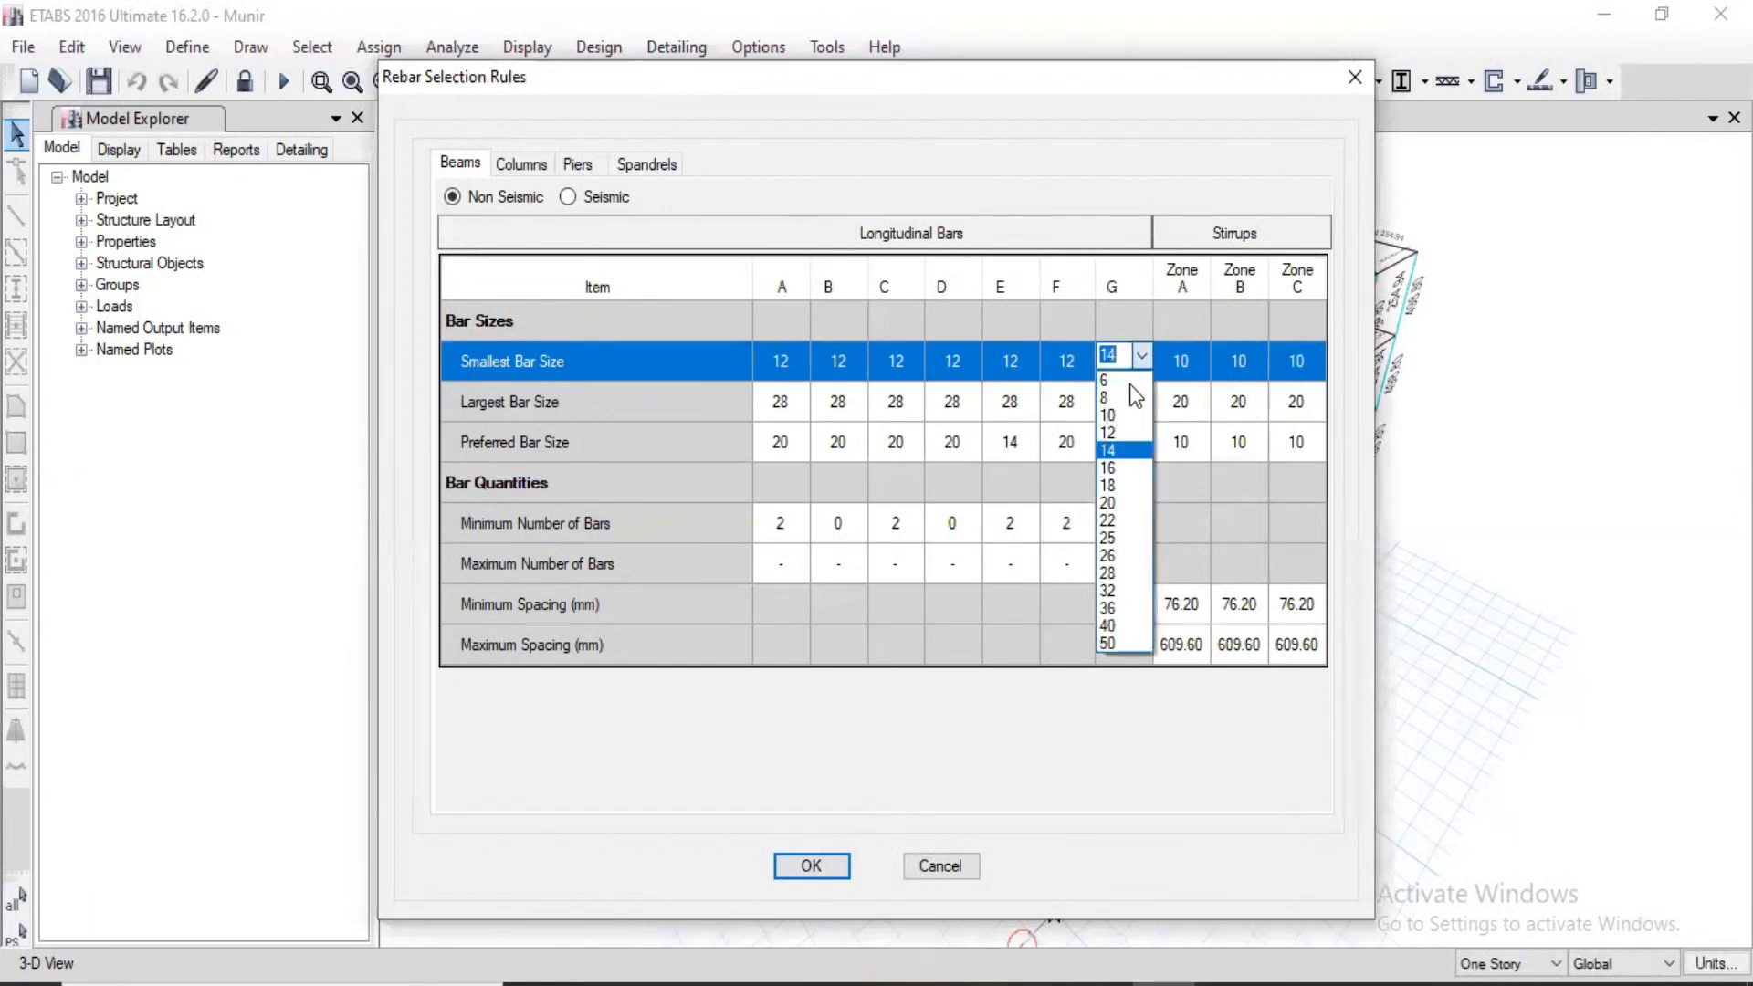
{"action": "left_click", "coordinate": [1112, 433]}
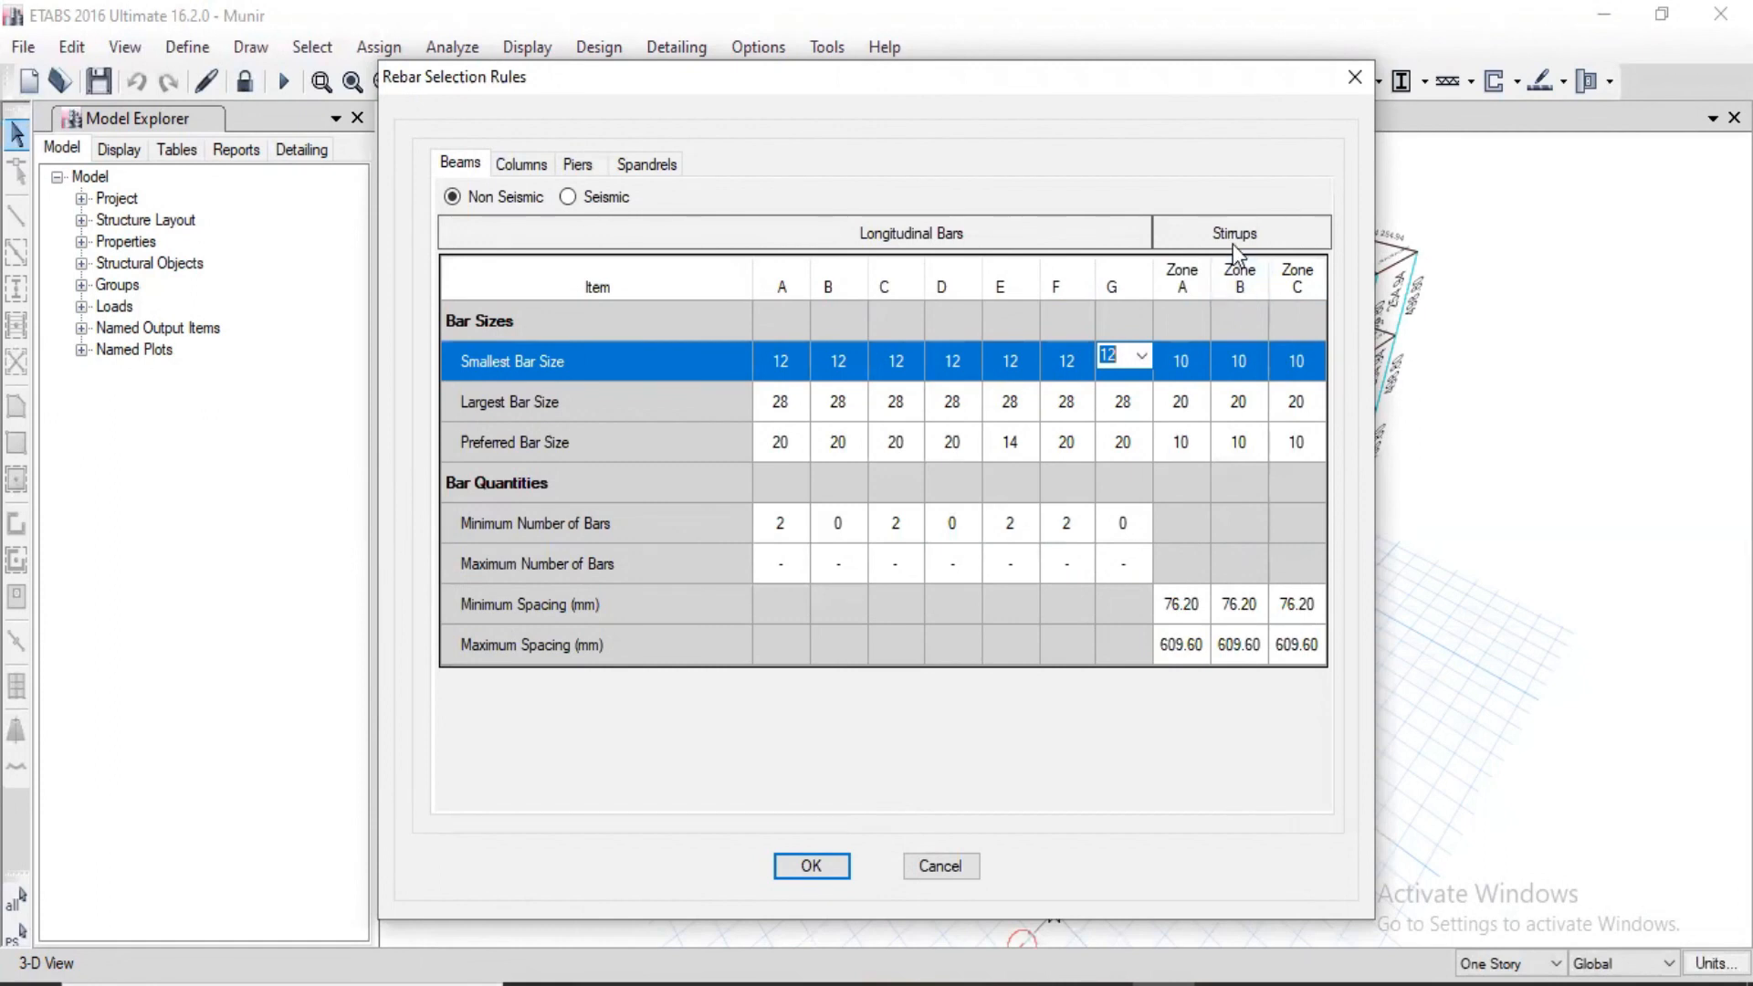
Step: Set the largest bar size of longitudinal bars A, B, C and D to 20 for non-seismic beams
{"action": "left_click", "coordinate": [796, 406]}
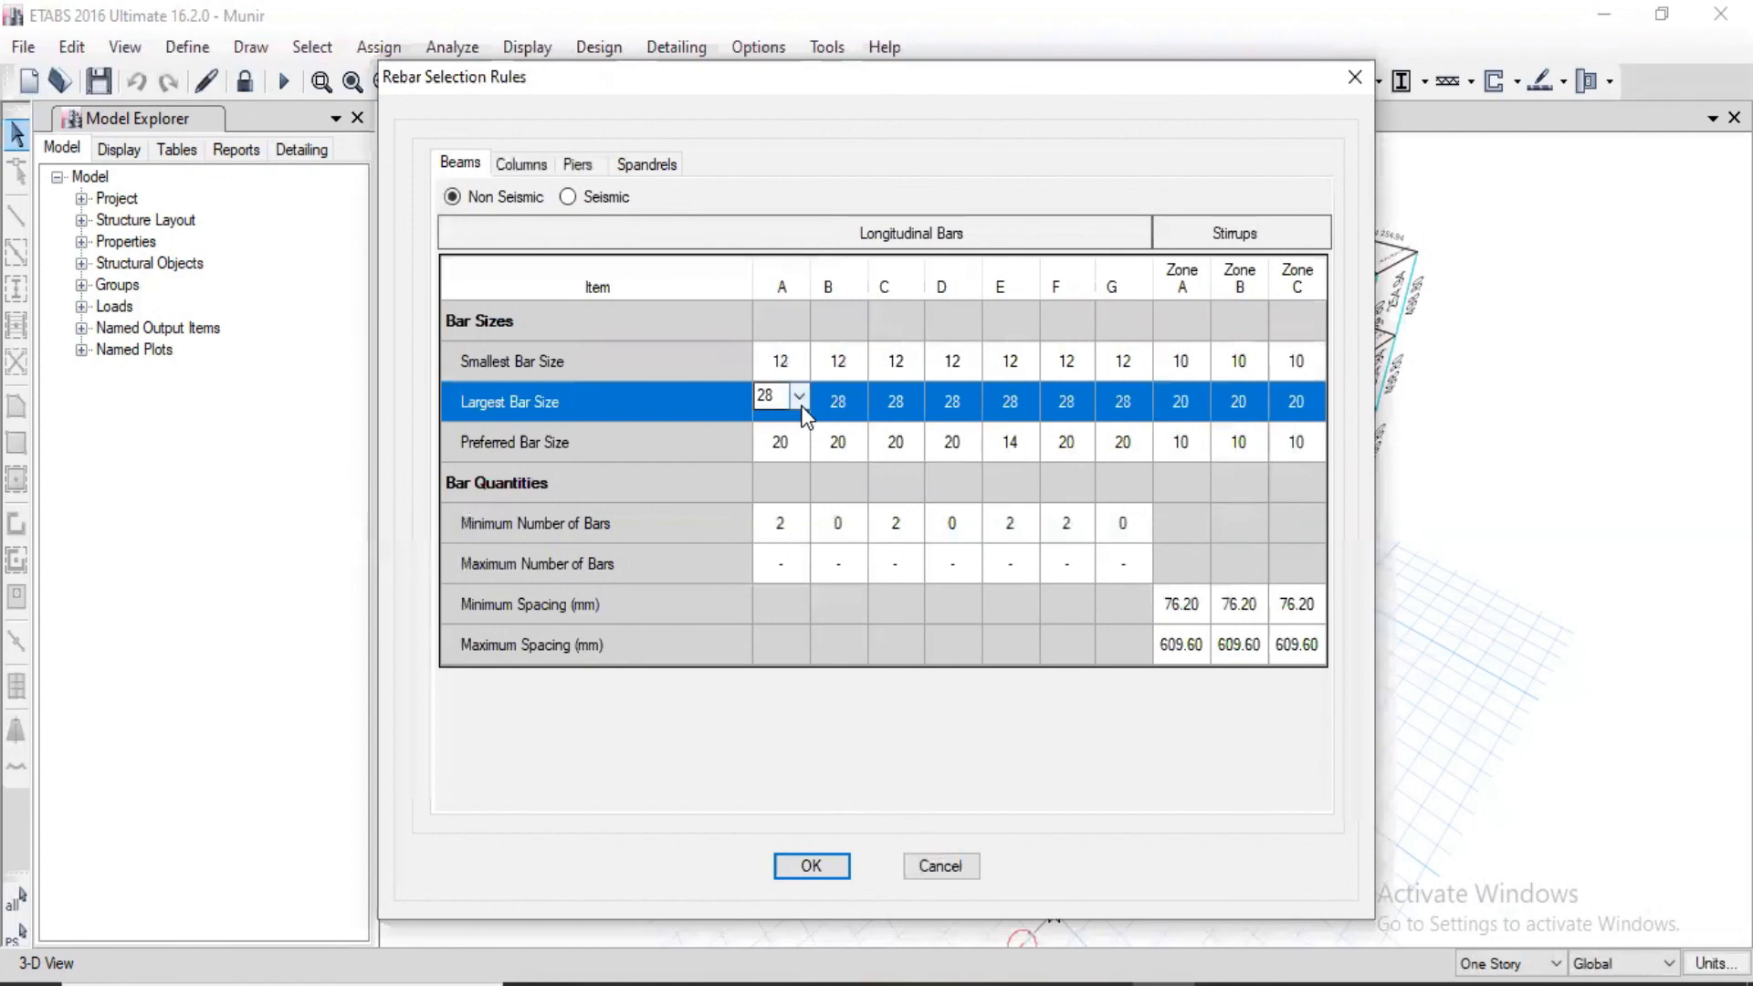
{"action": "left_click", "coordinate": [800, 397]}
{"action": "left_click", "coordinate": [778, 539]}
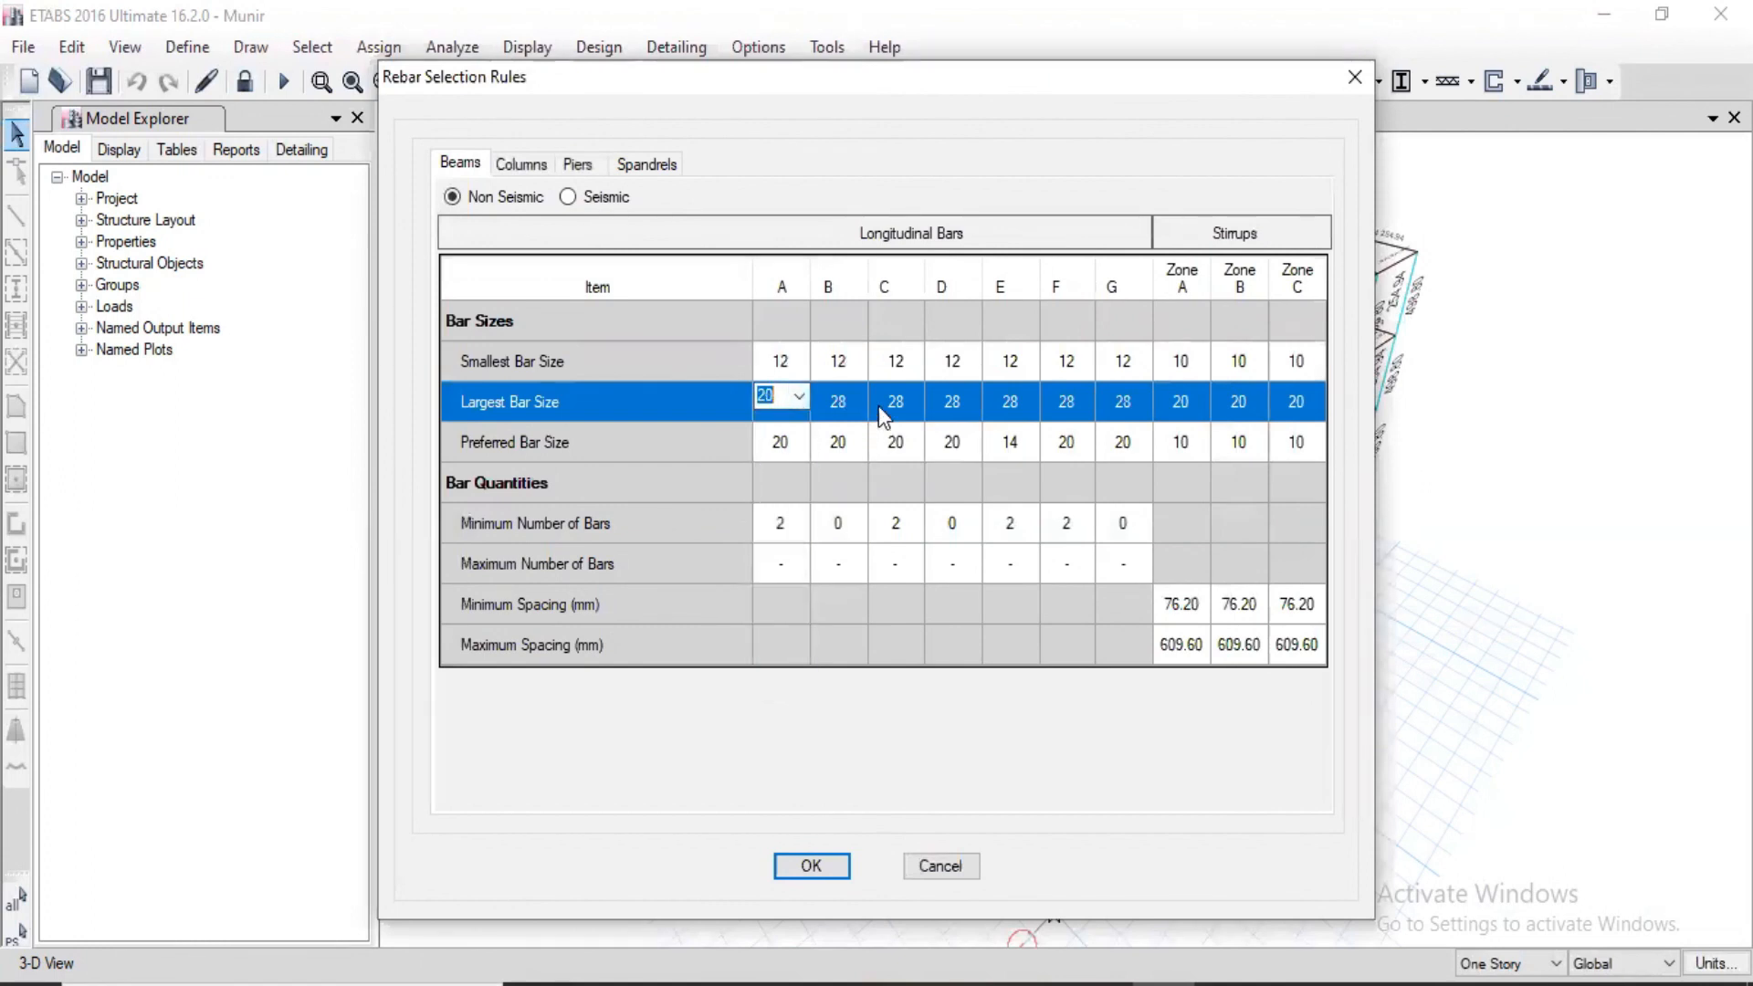
{"action": "left_click", "coordinate": [854, 403]}
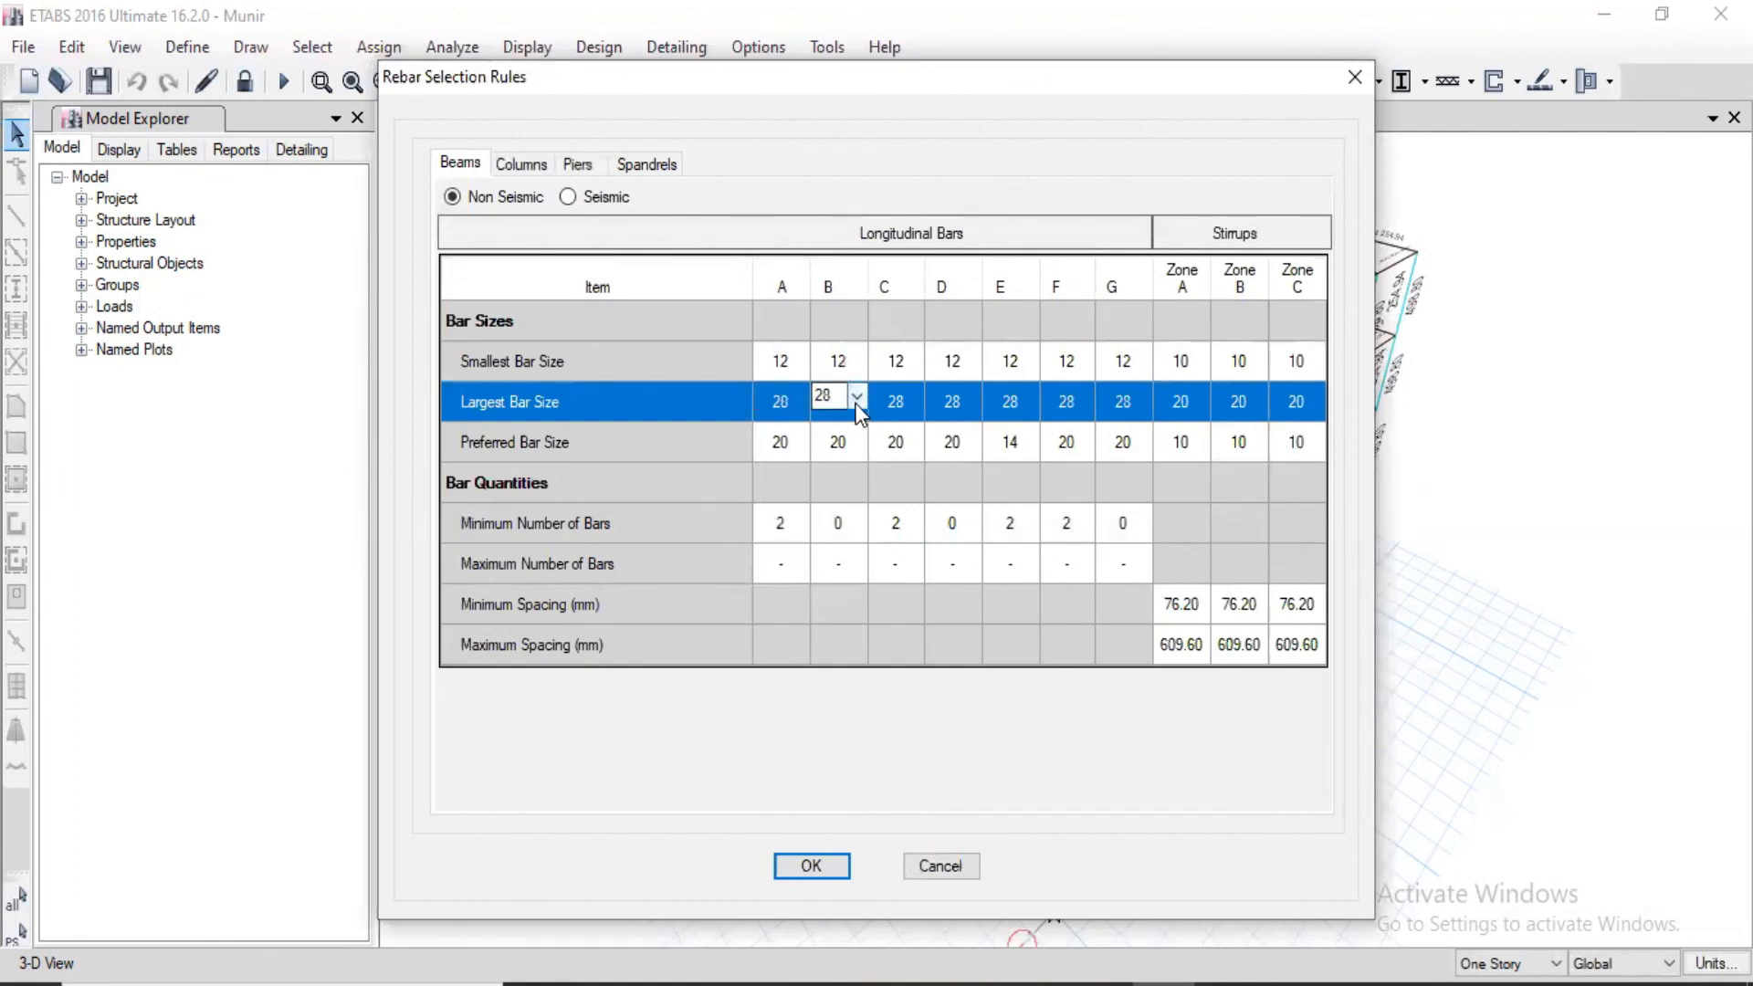
{"action": "left_click", "coordinate": [857, 396]}
{"action": "left_click", "coordinate": [828, 542]}
{"action": "left_click", "coordinate": [911, 403]}
{"action": "left_click", "coordinate": [913, 400]}
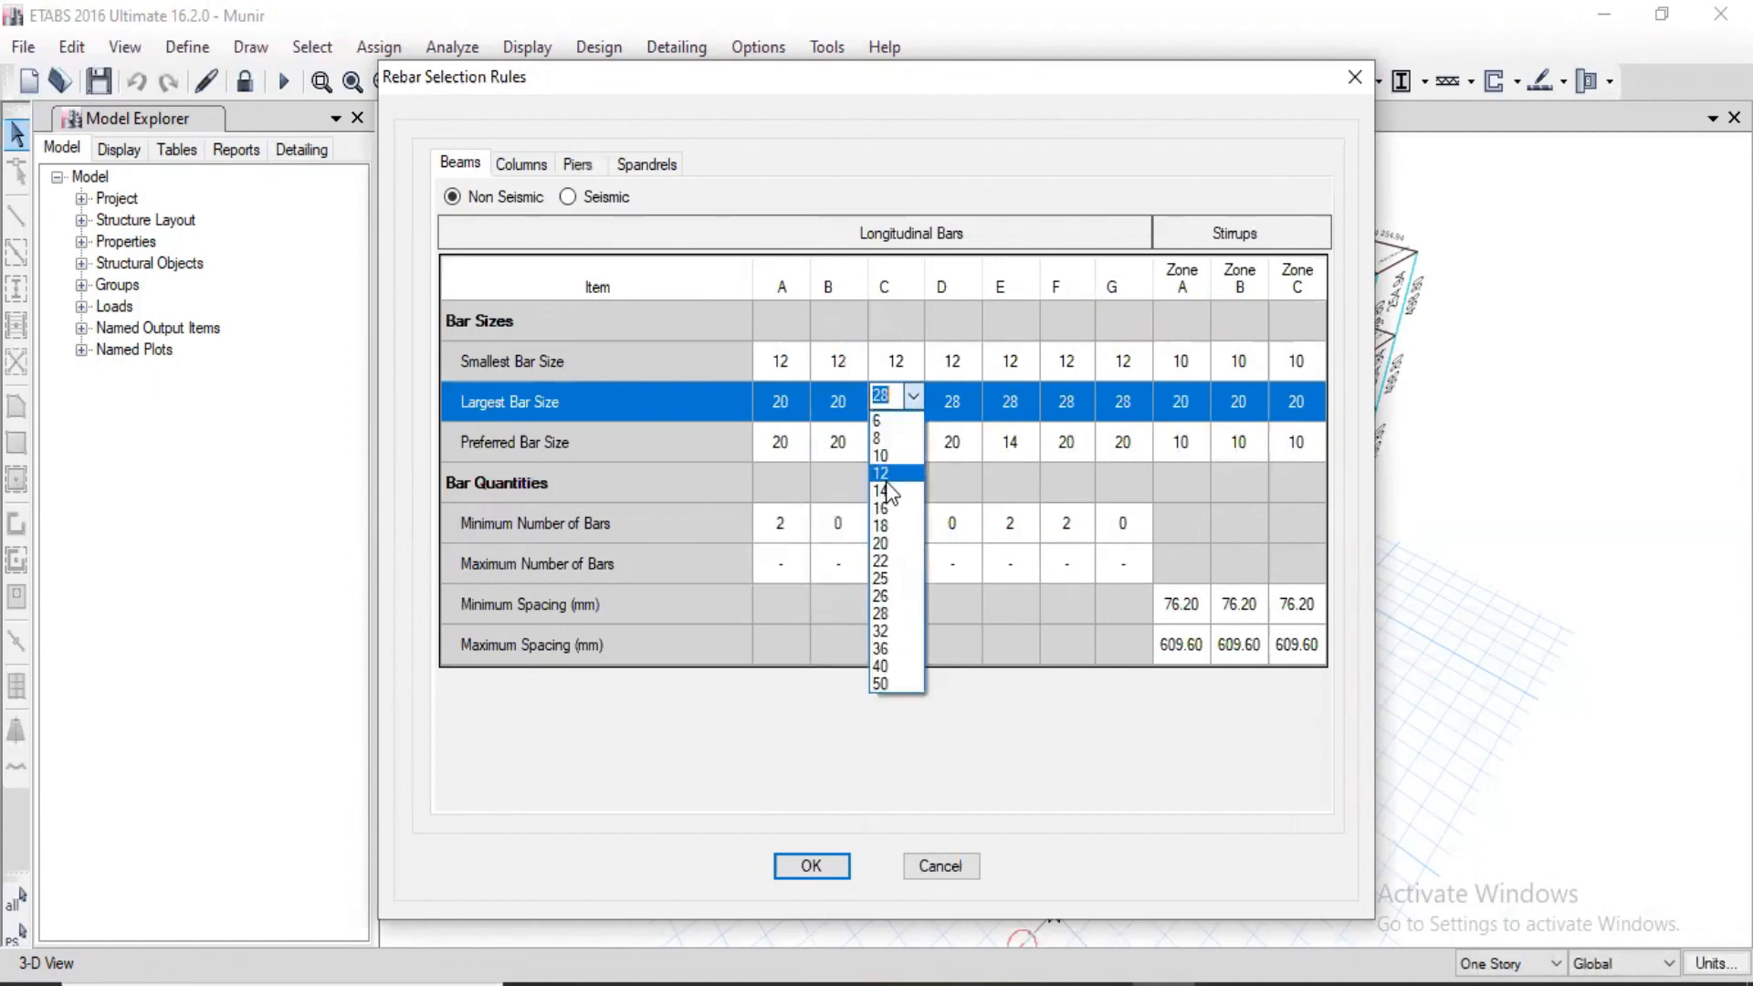
{"action": "left_click", "coordinate": [880, 543]}
{"action": "left_click", "coordinate": [968, 396]}
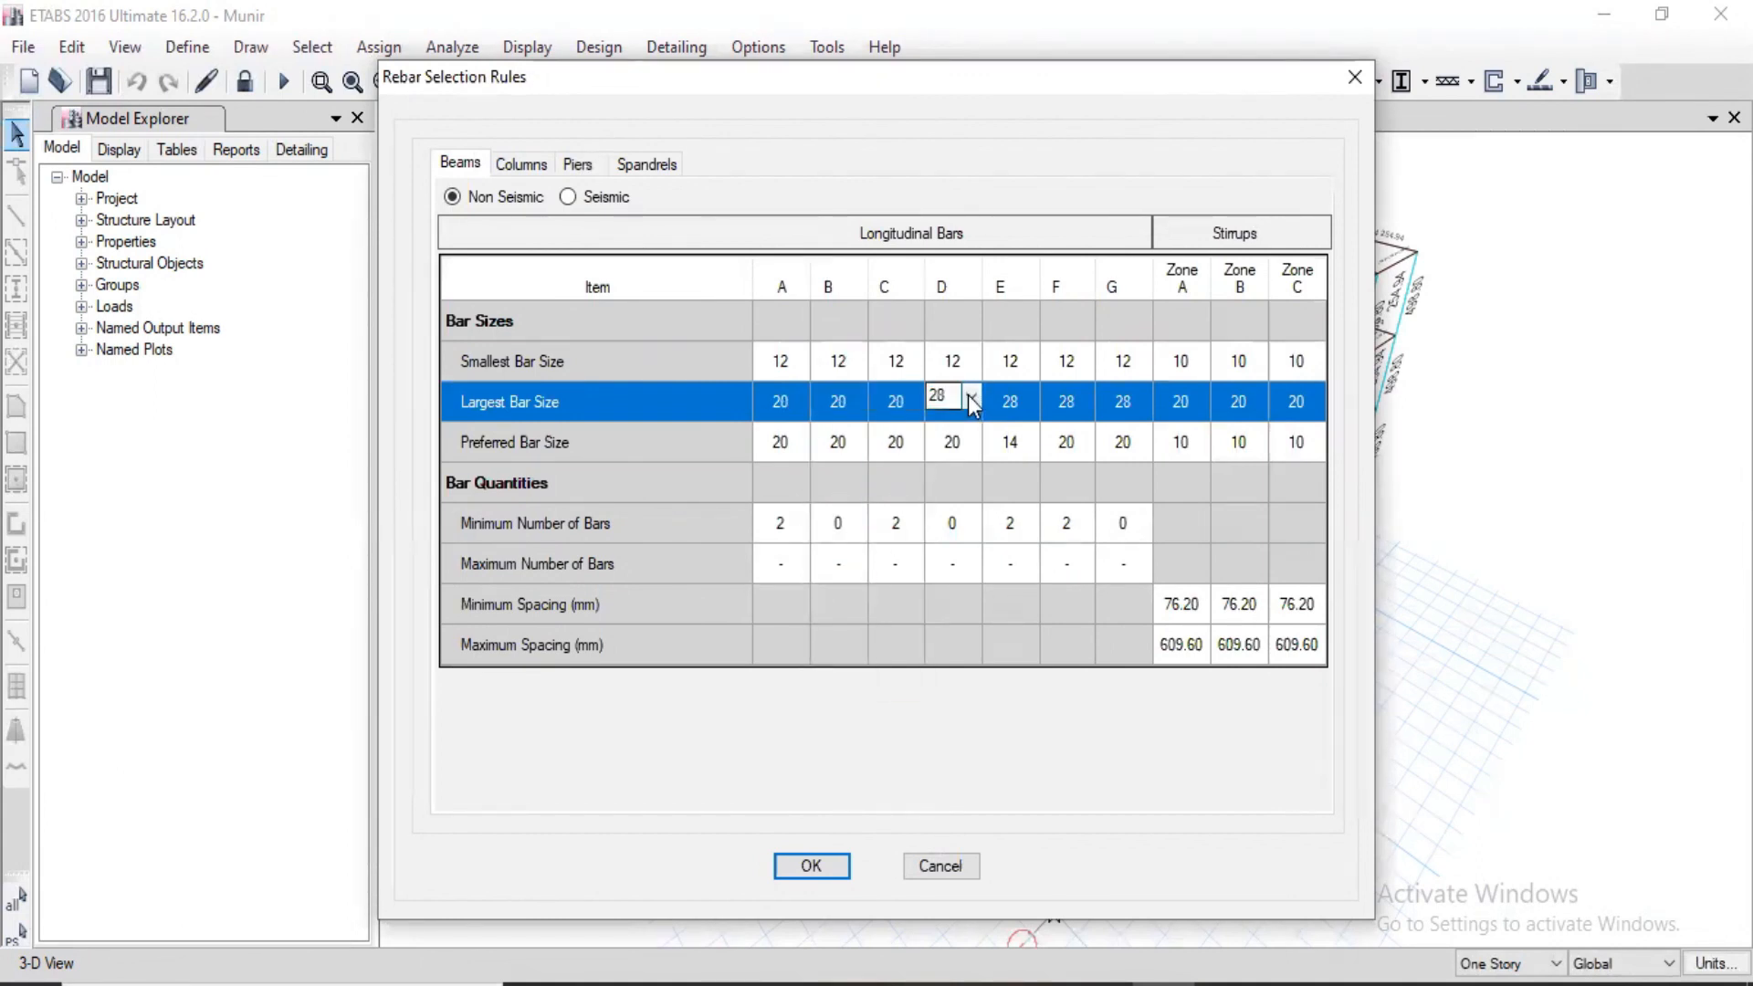
{"action": "left_click", "coordinate": [969, 396]}
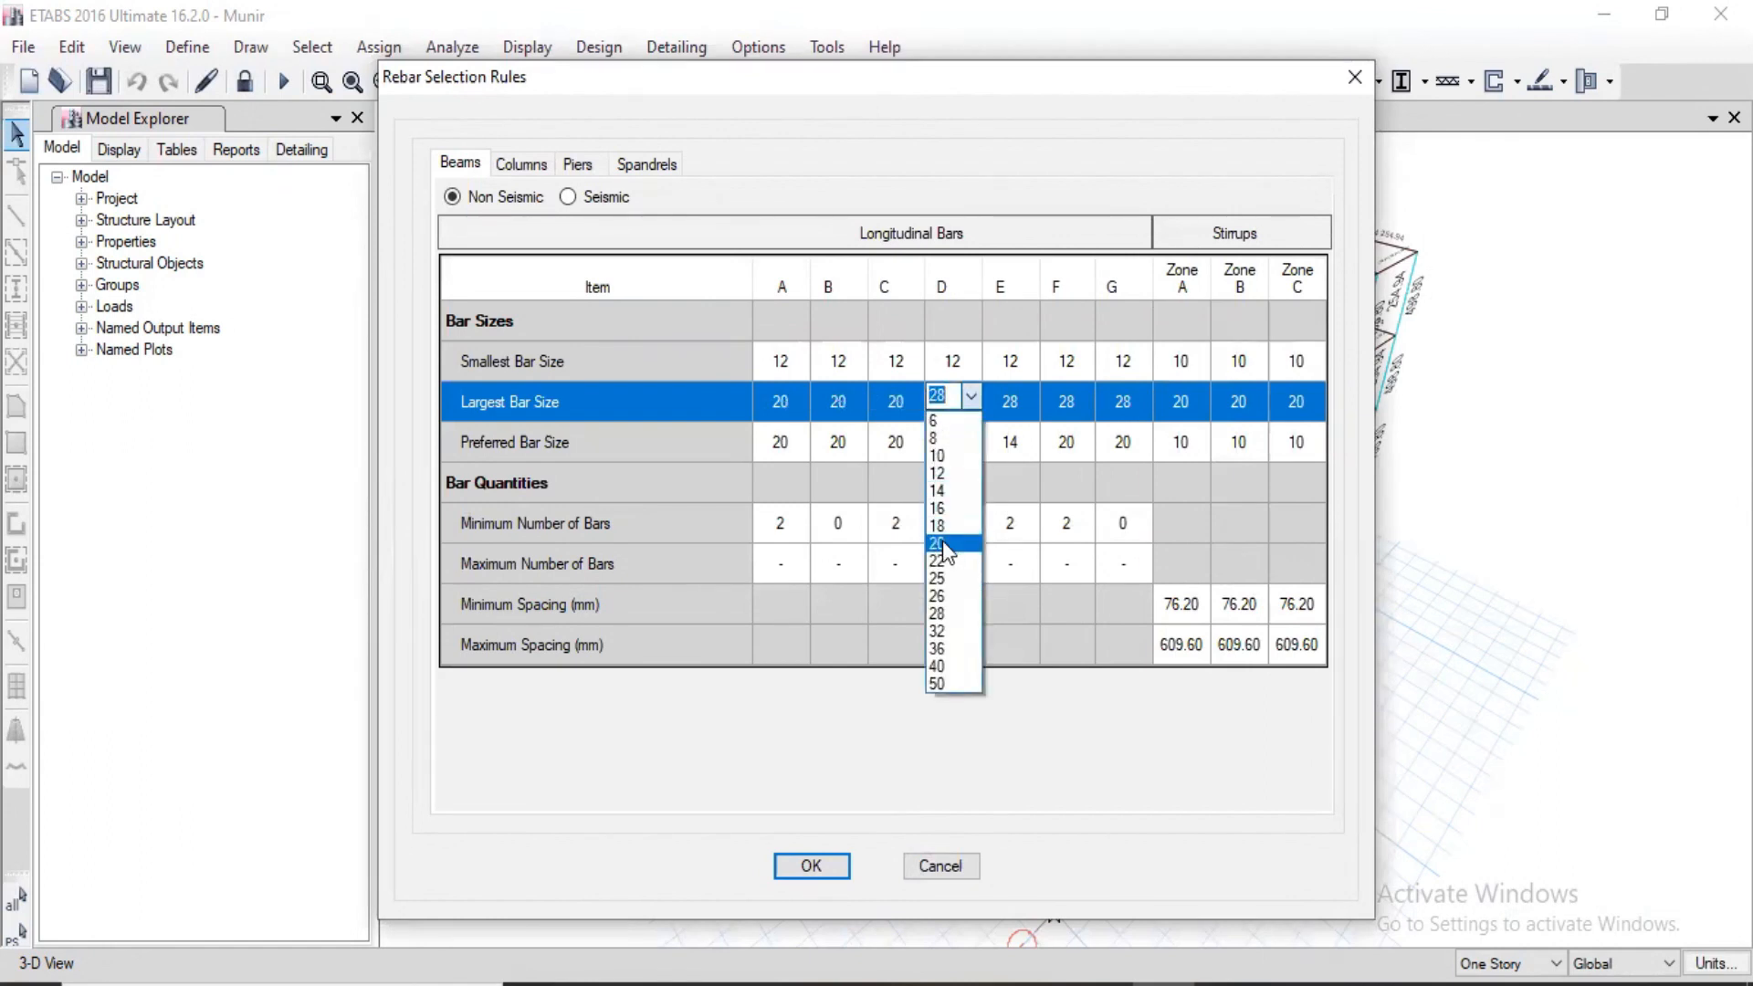
{"action": "left_click", "coordinate": [942, 542]}
Step: Set the largest bar size of longitudinal bars E, F and G to 20 for non-seismic beams
{"action": "left_click", "coordinate": [1019, 402]}
{"action": "left_click", "coordinate": [1029, 399]}
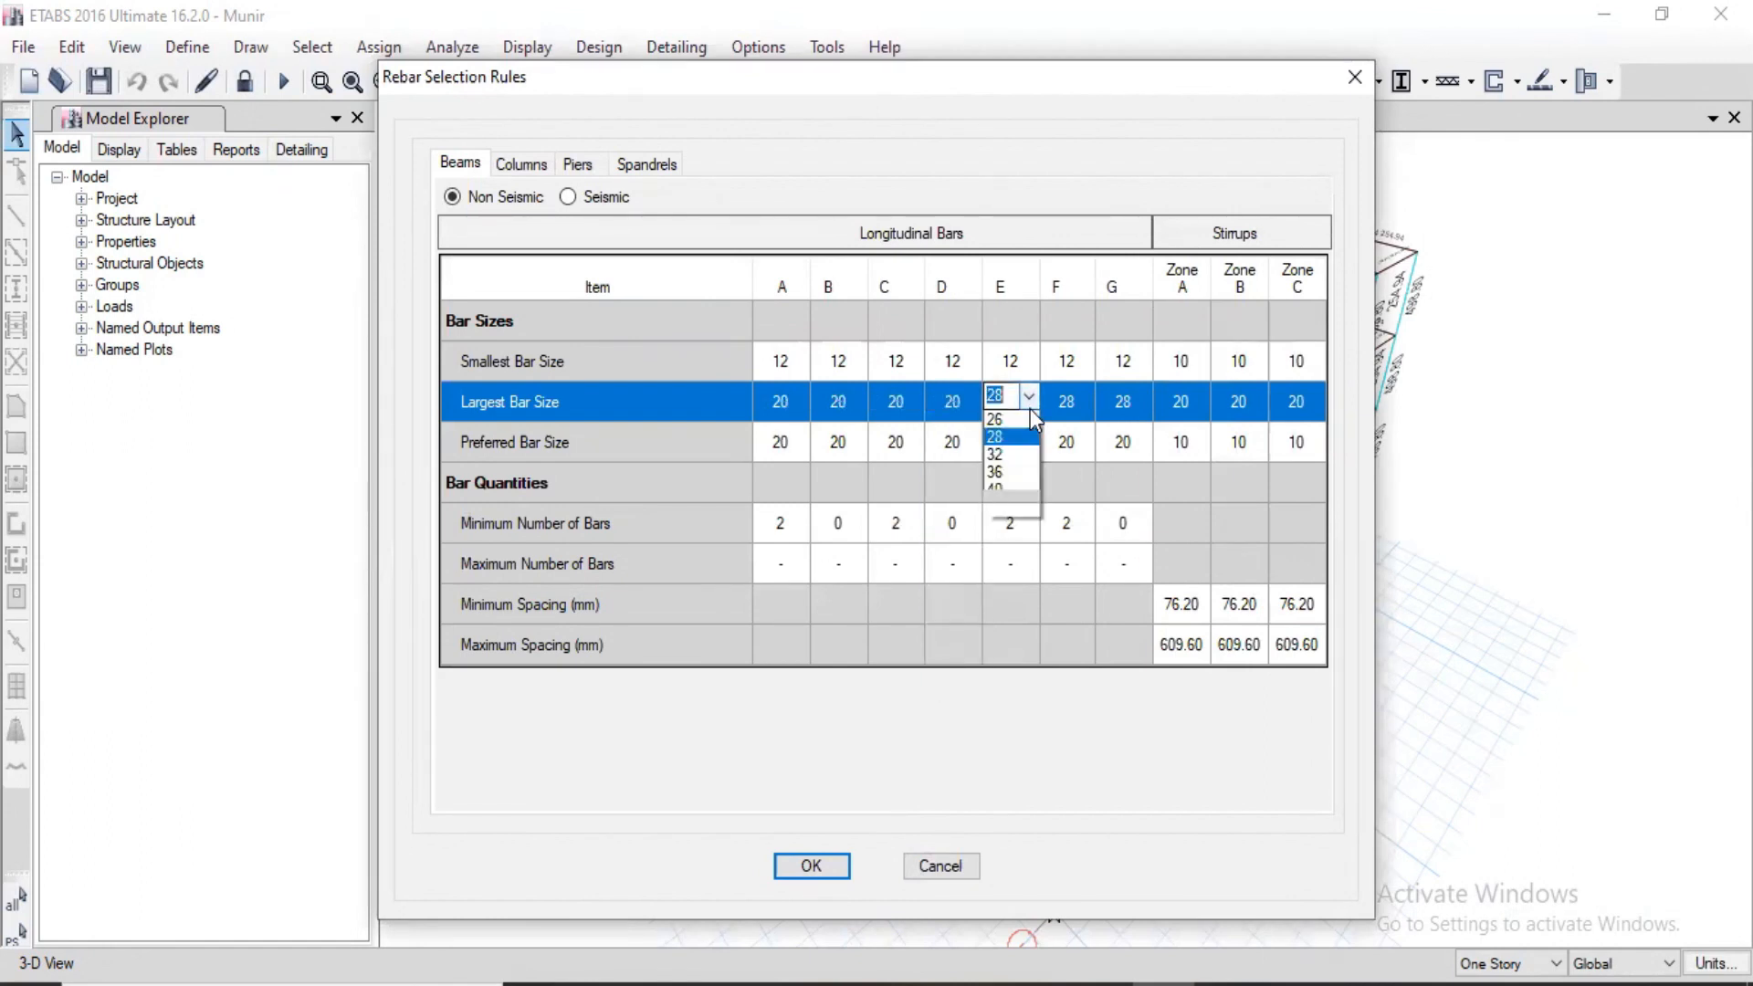
{"action": "left_click", "coordinate": [995, 543]}
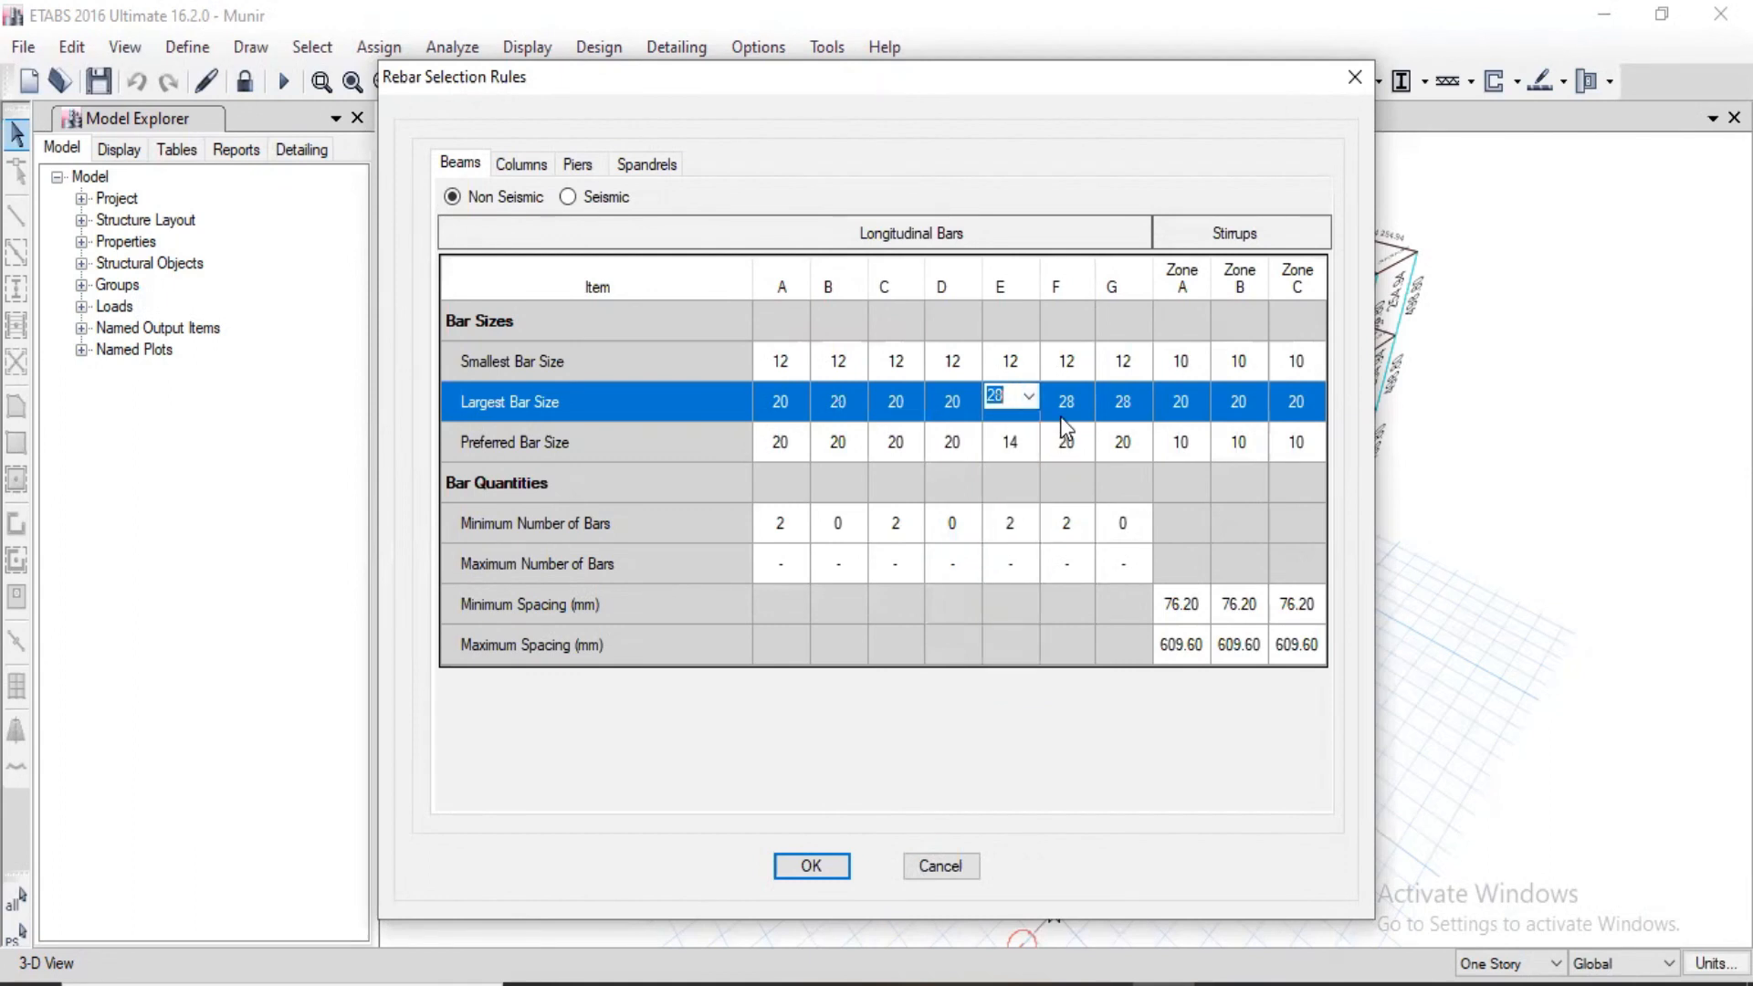
{"action": "left_click", "coordinate": [1077, 397]}
{"action": "left_click", "coordinate": [1083, 396]}
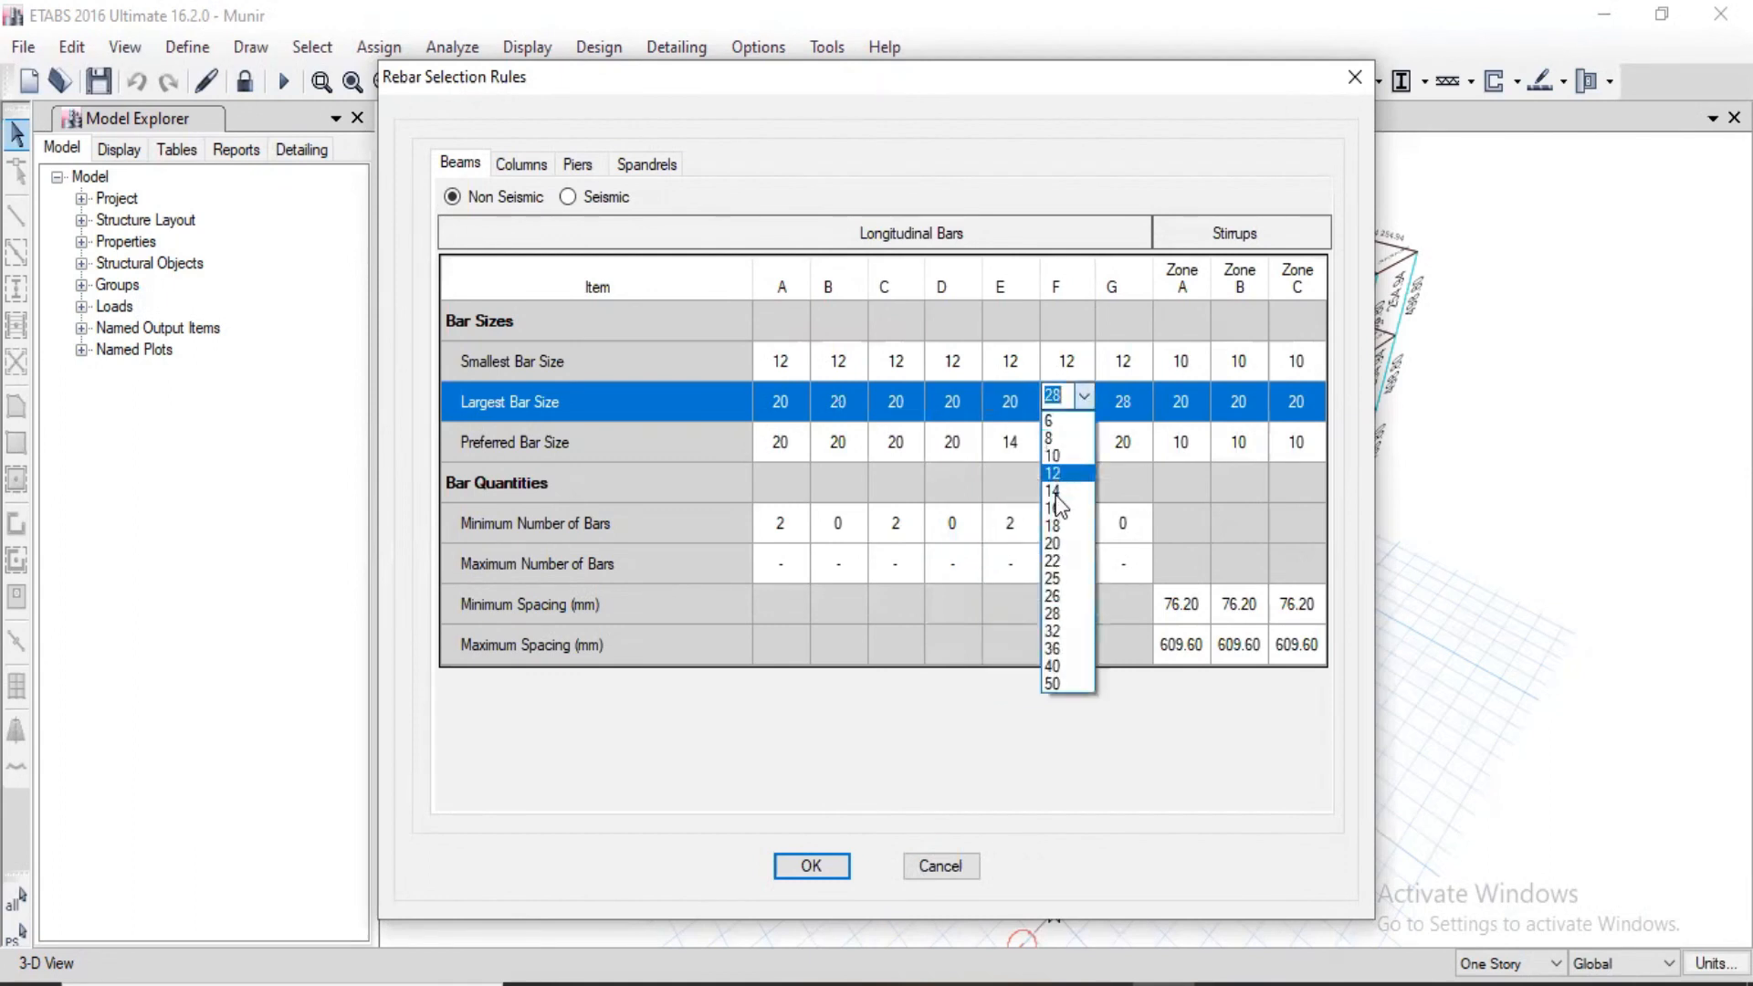
{"action": "left_click", "coordinate": [1056, 544]}
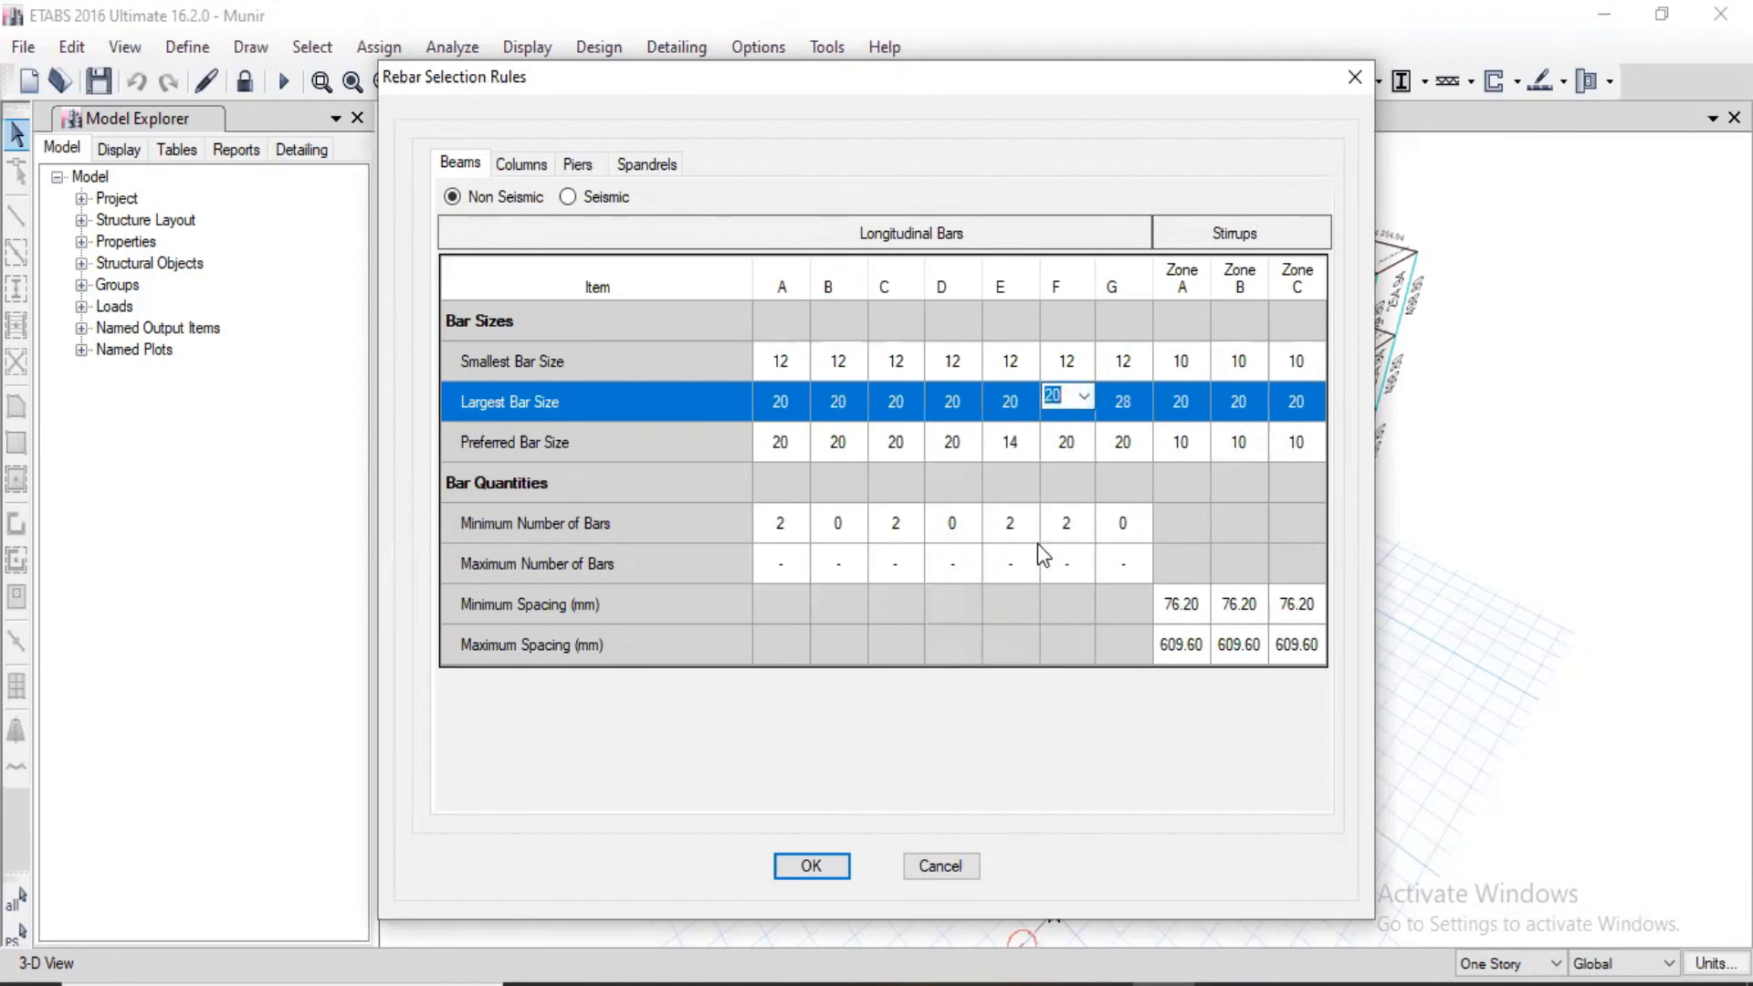
{"action": "left_click", "coordinate": [1140, 401]}
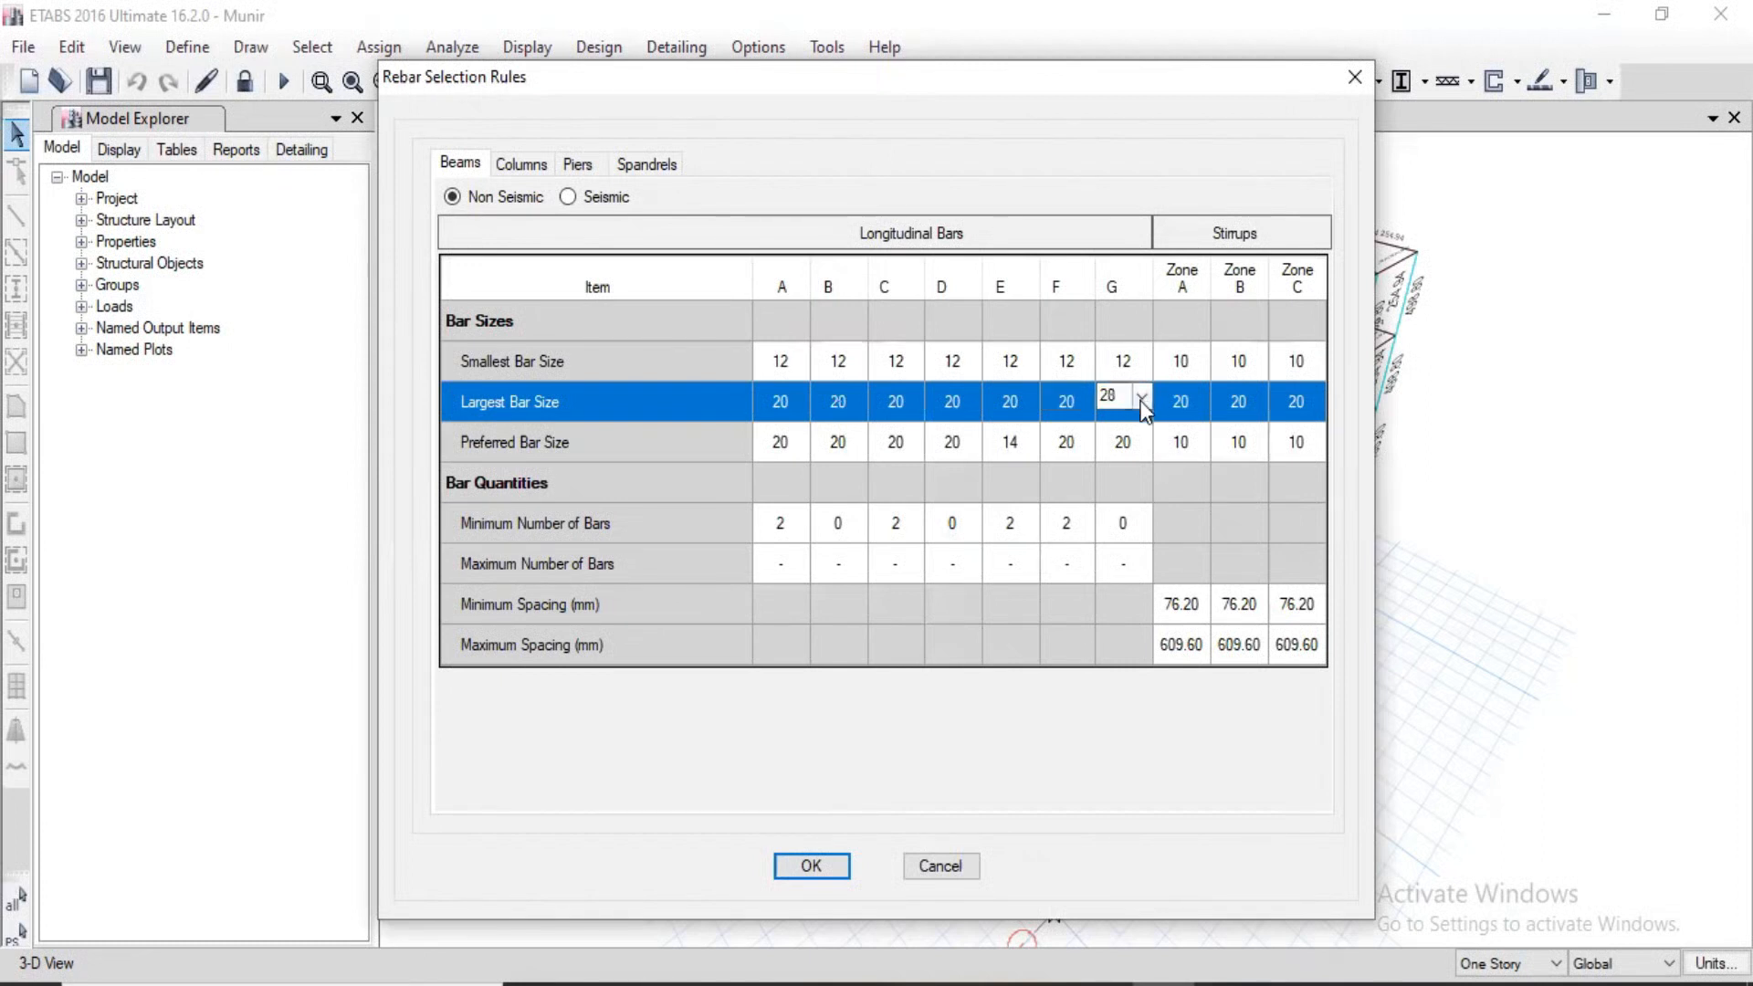
{"action": "left_click", "coordinate": [1141, 398]}
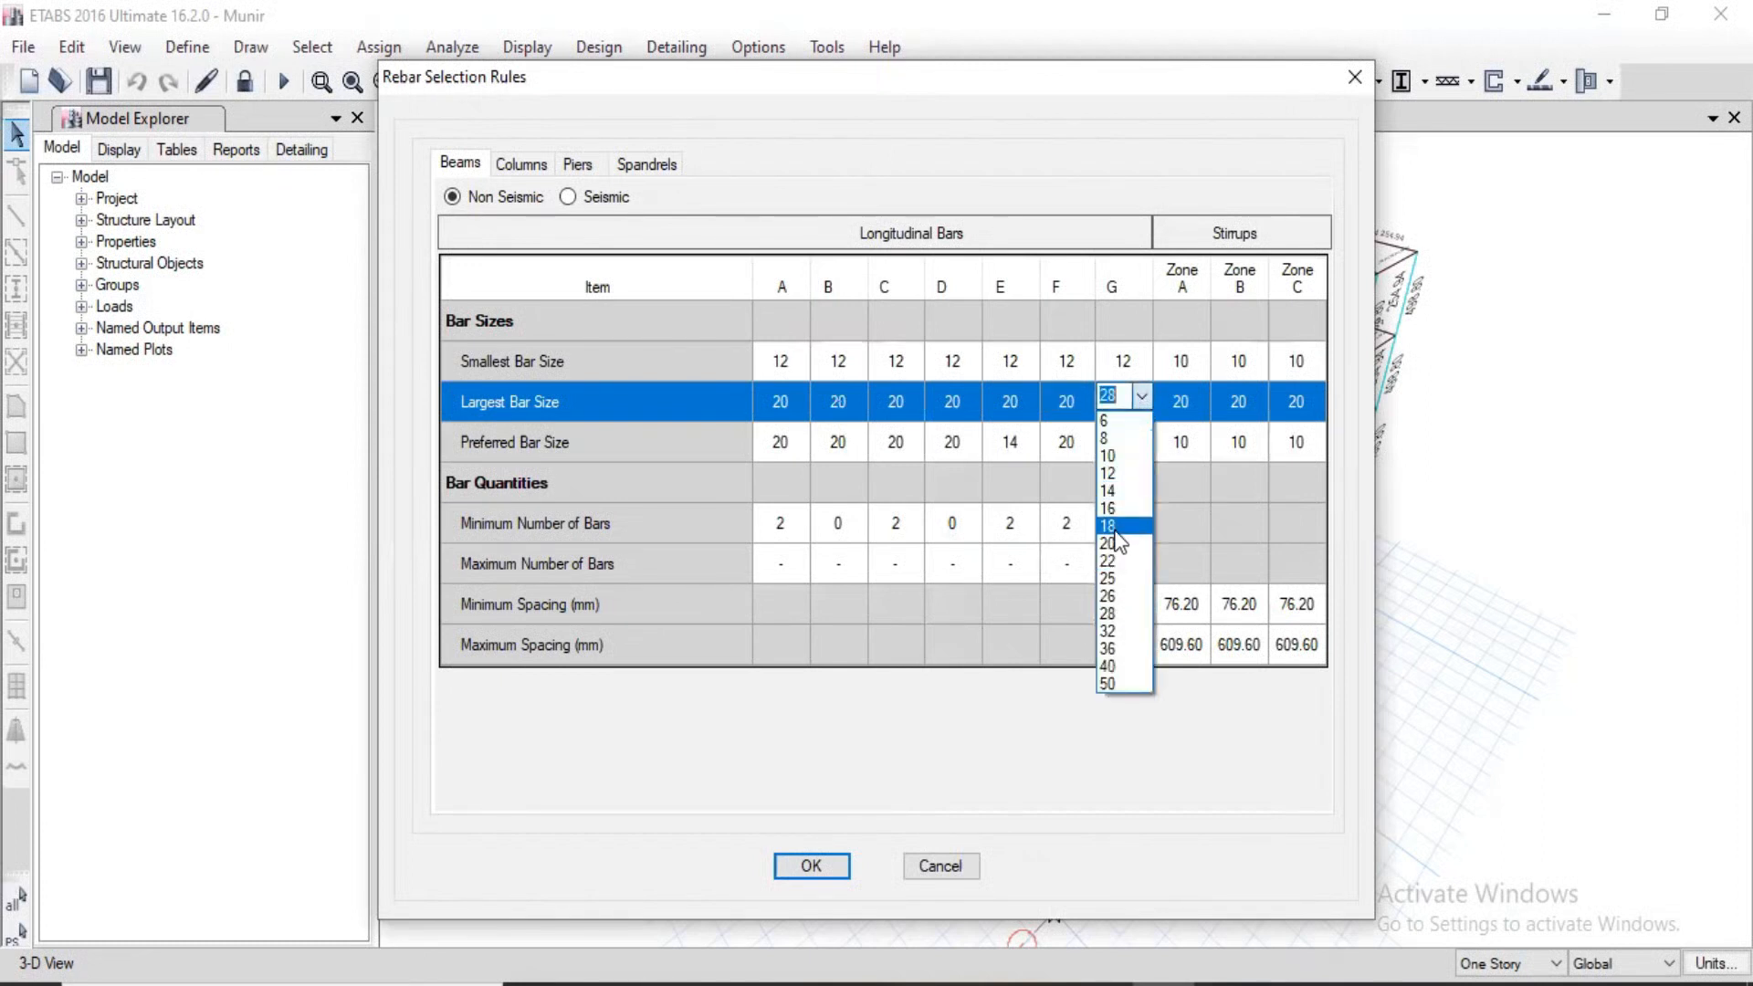
{"action": "left_click", "coordinate": [1118, 544]}
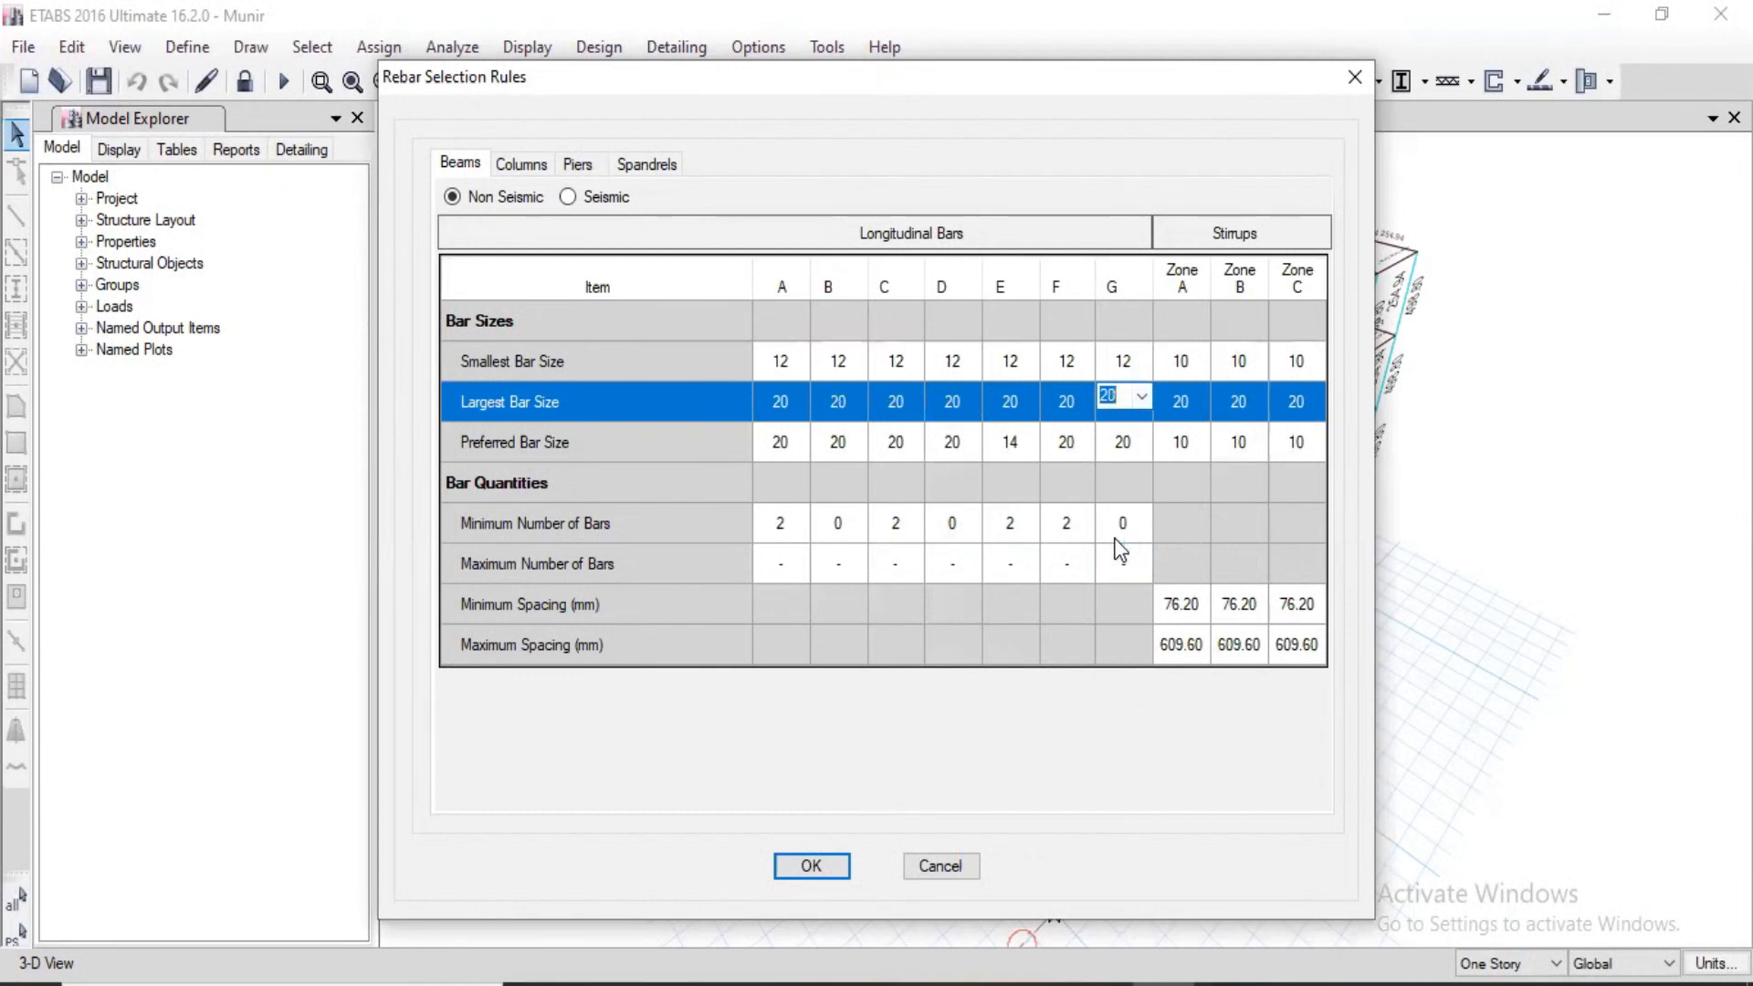
Step: Set the largest stirrup bar size to 12 in zones A, B and C of the non-seismic beam rules
{"action": "left_click", "coordinate": [1201, 397]}
{"action": "left_click", "coordinate": [1200, 397]}
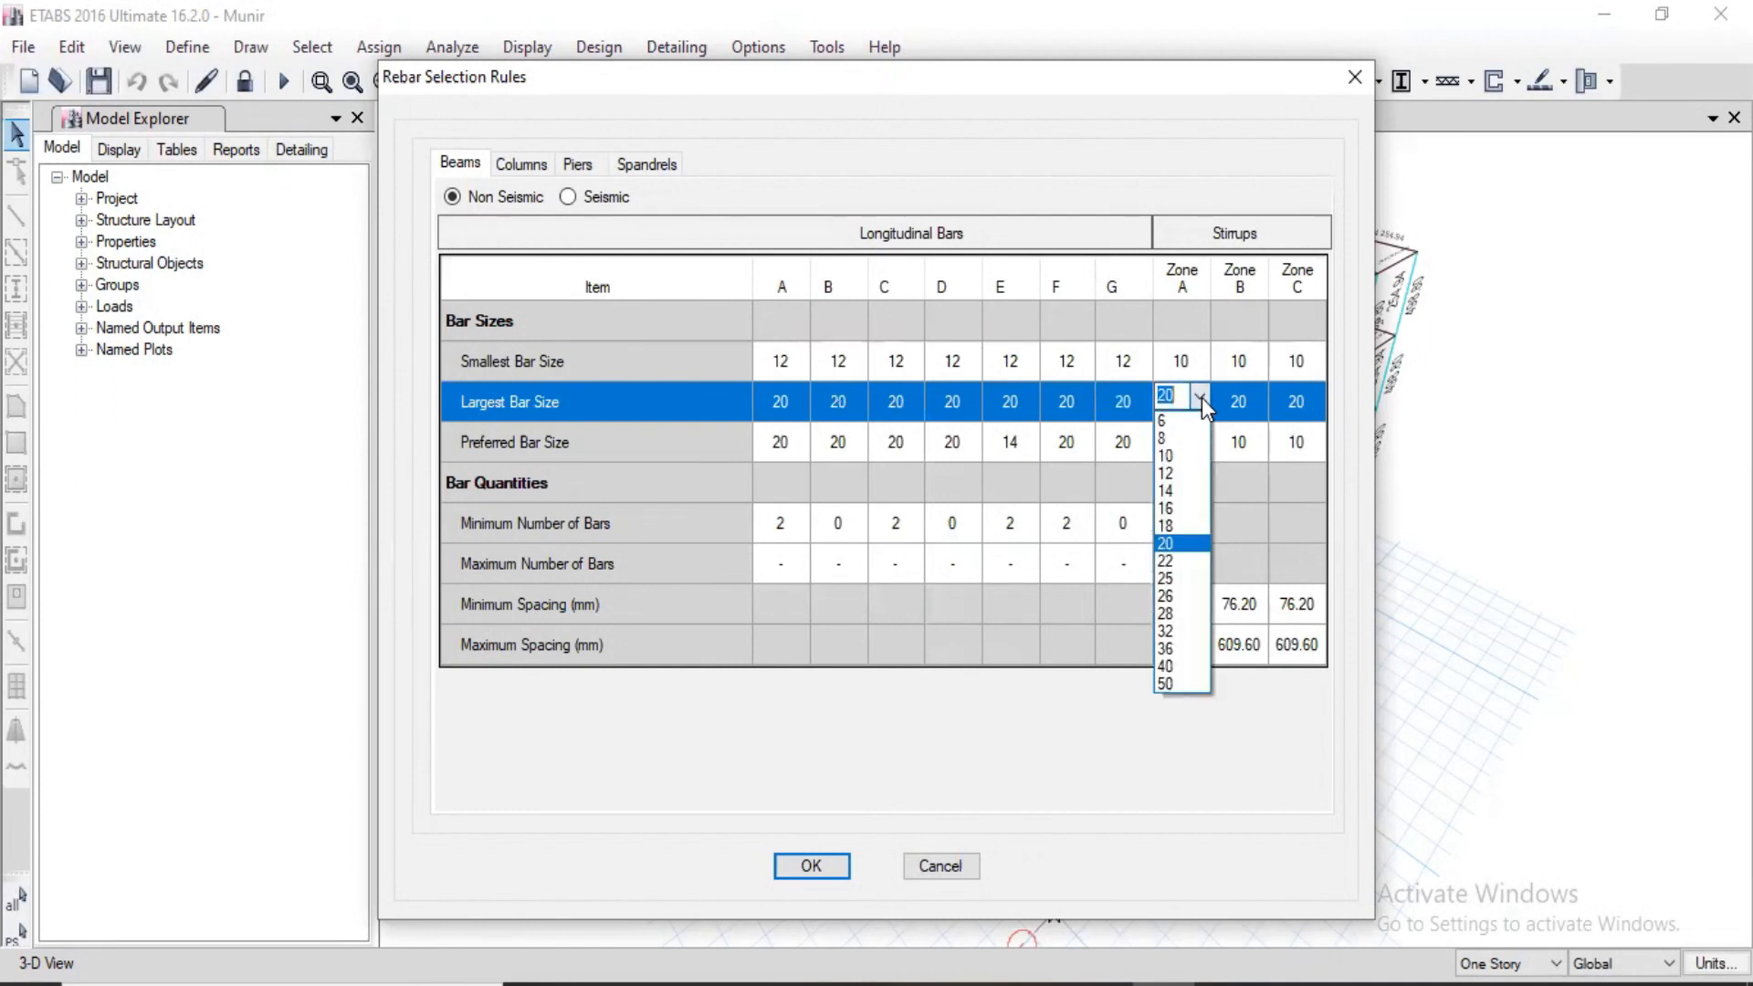
{"action": "left_click", "coordinate": [1186, 473]}
{"action": "left_click", "coordinate": [1262, 403]}
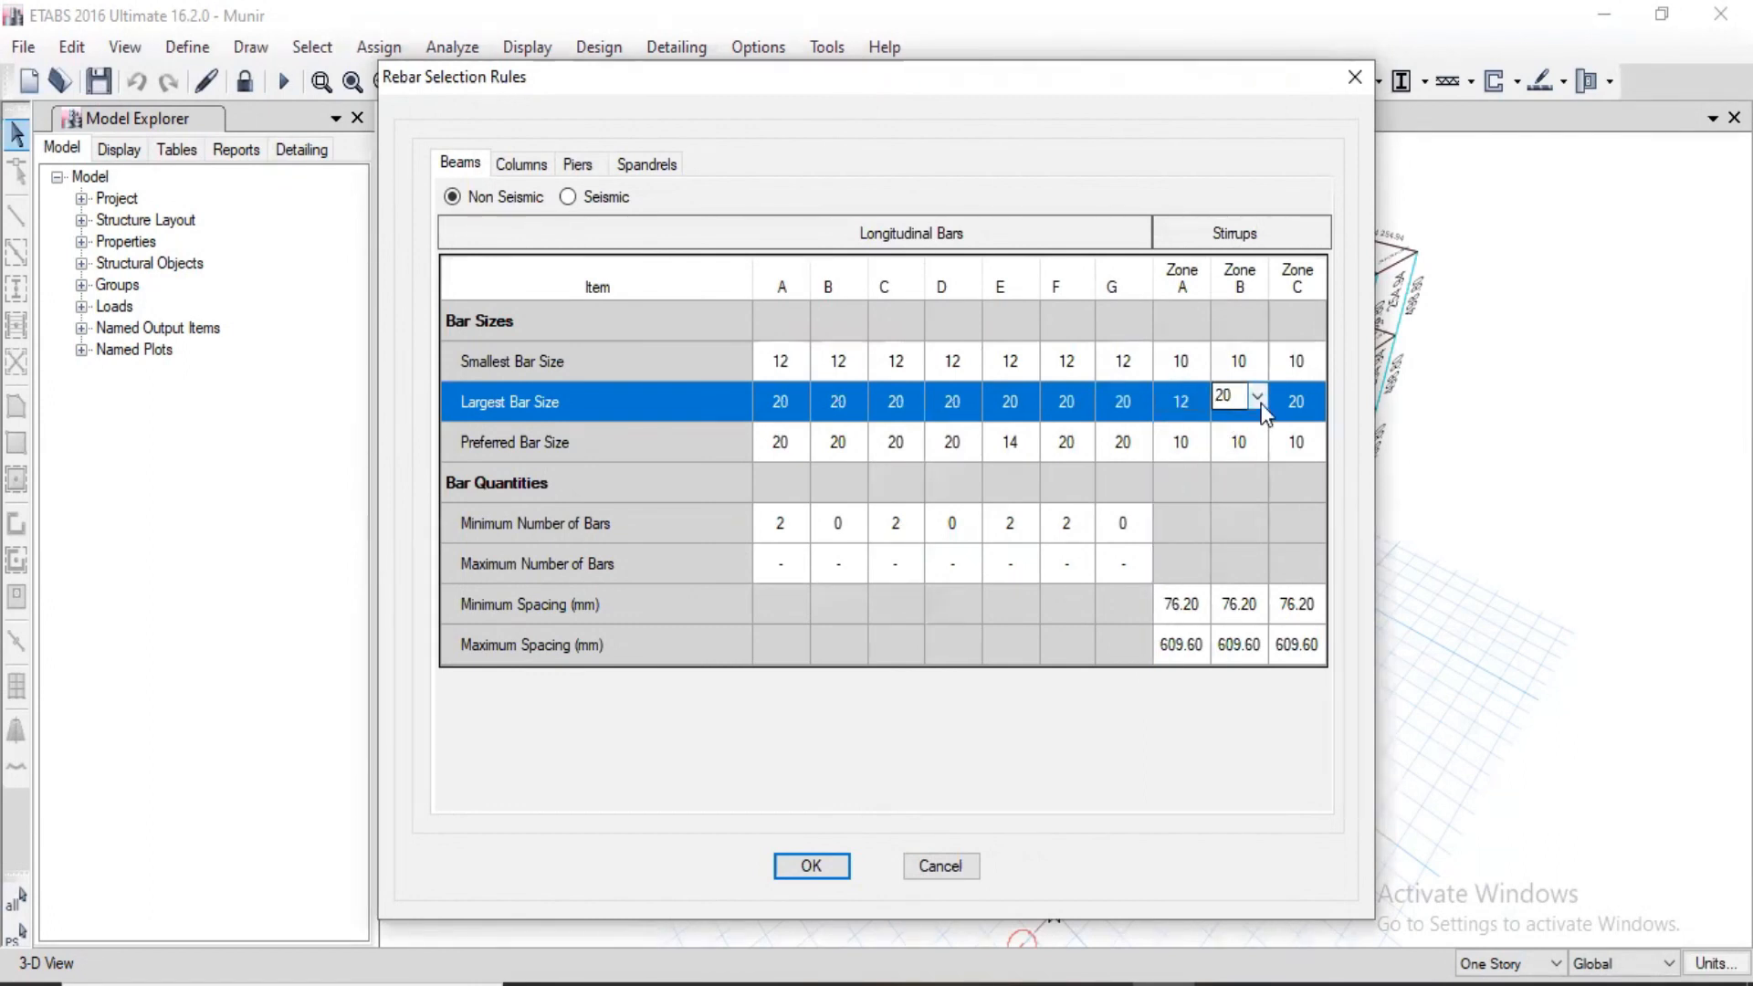
{"action": "left_click", "coordinate": [1260, 398]}
{"action": "left_click", "coordinate": [1242, 471]}
{"action": "left_click", "coordinate": [1315, 402]}
{"action": "left_click", "coordinate": [1320, 402]}
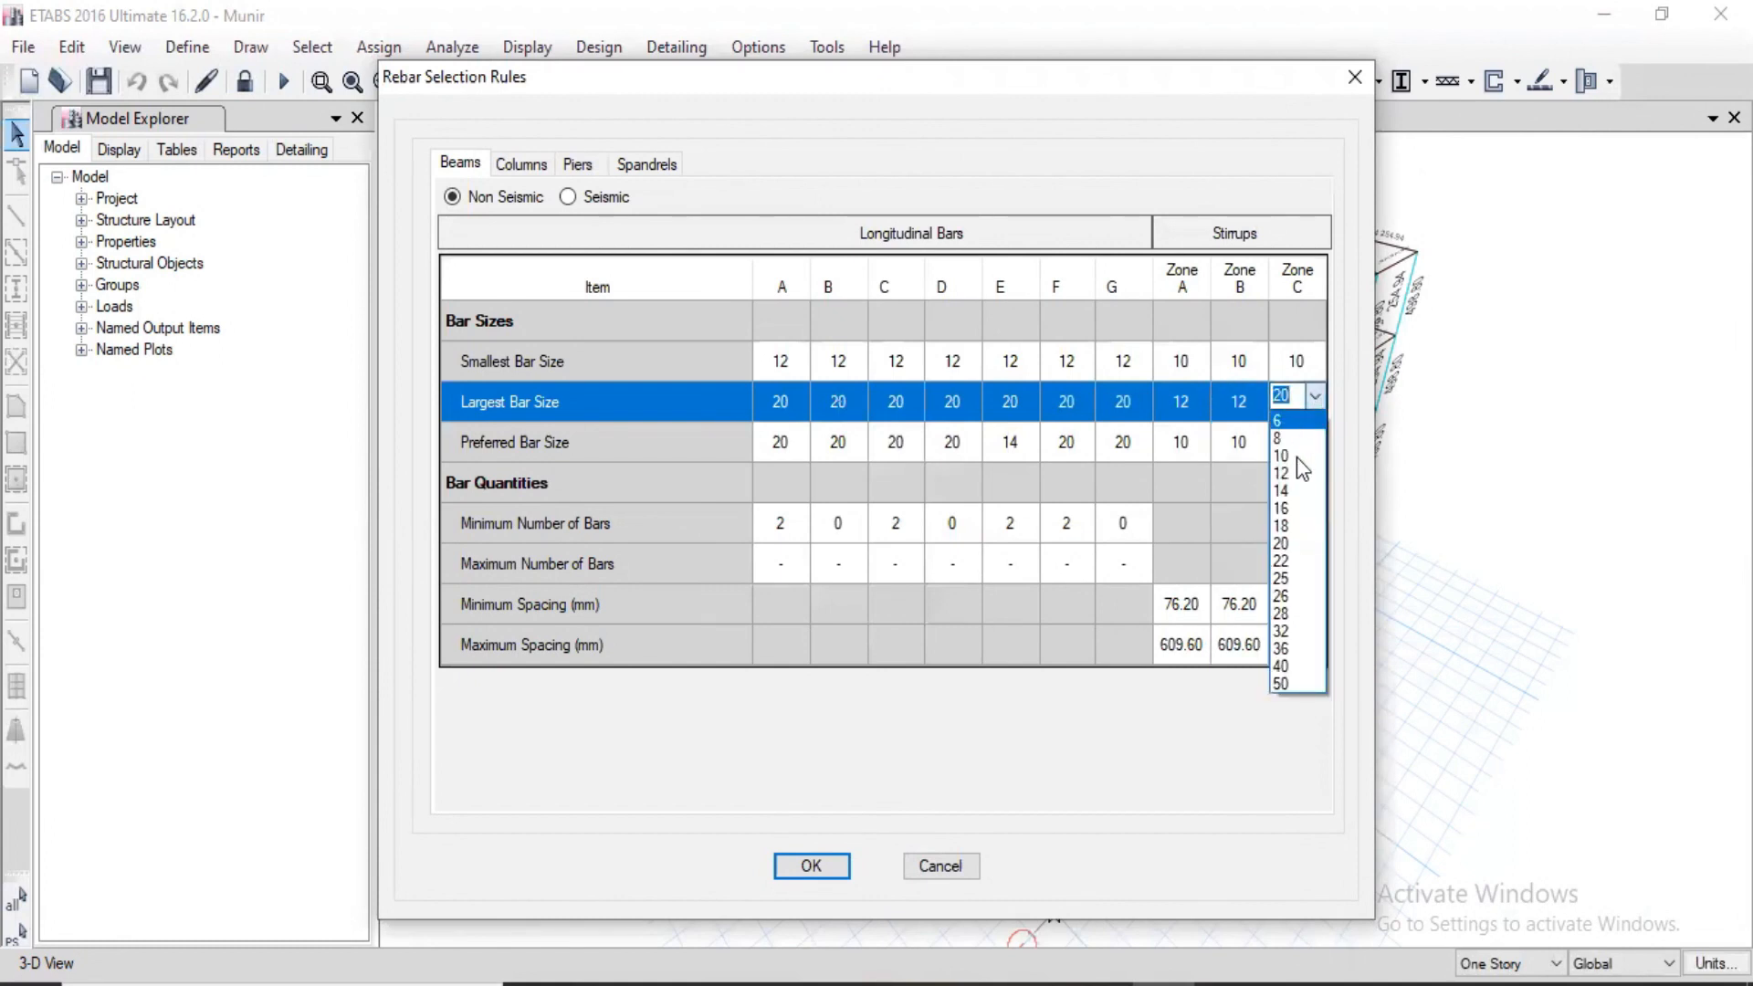
{"action": "left_click", "coordinate": [1294, 470]}
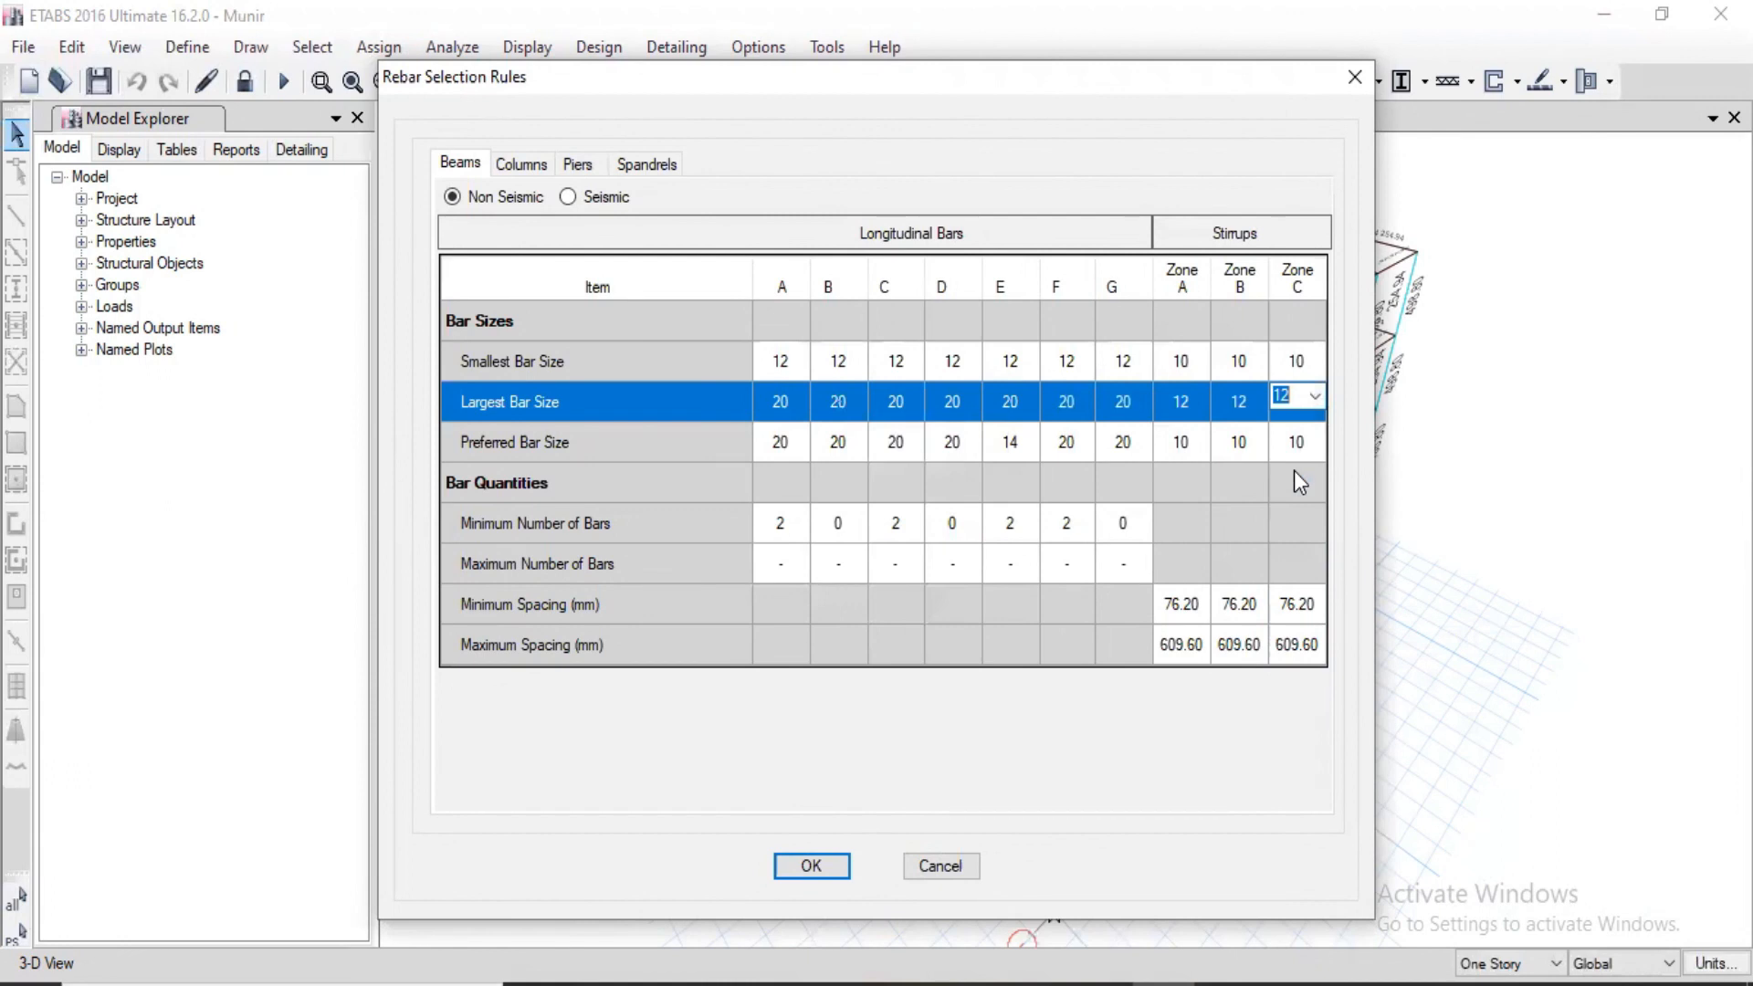
Step: Set the preferred bar size of longitudinal bars A and B to 16 for non-seismic beams
{"action": "left_click", "coordinate": [790, 446]}
{"action": "left_click", "coordinate": [796, 446]}
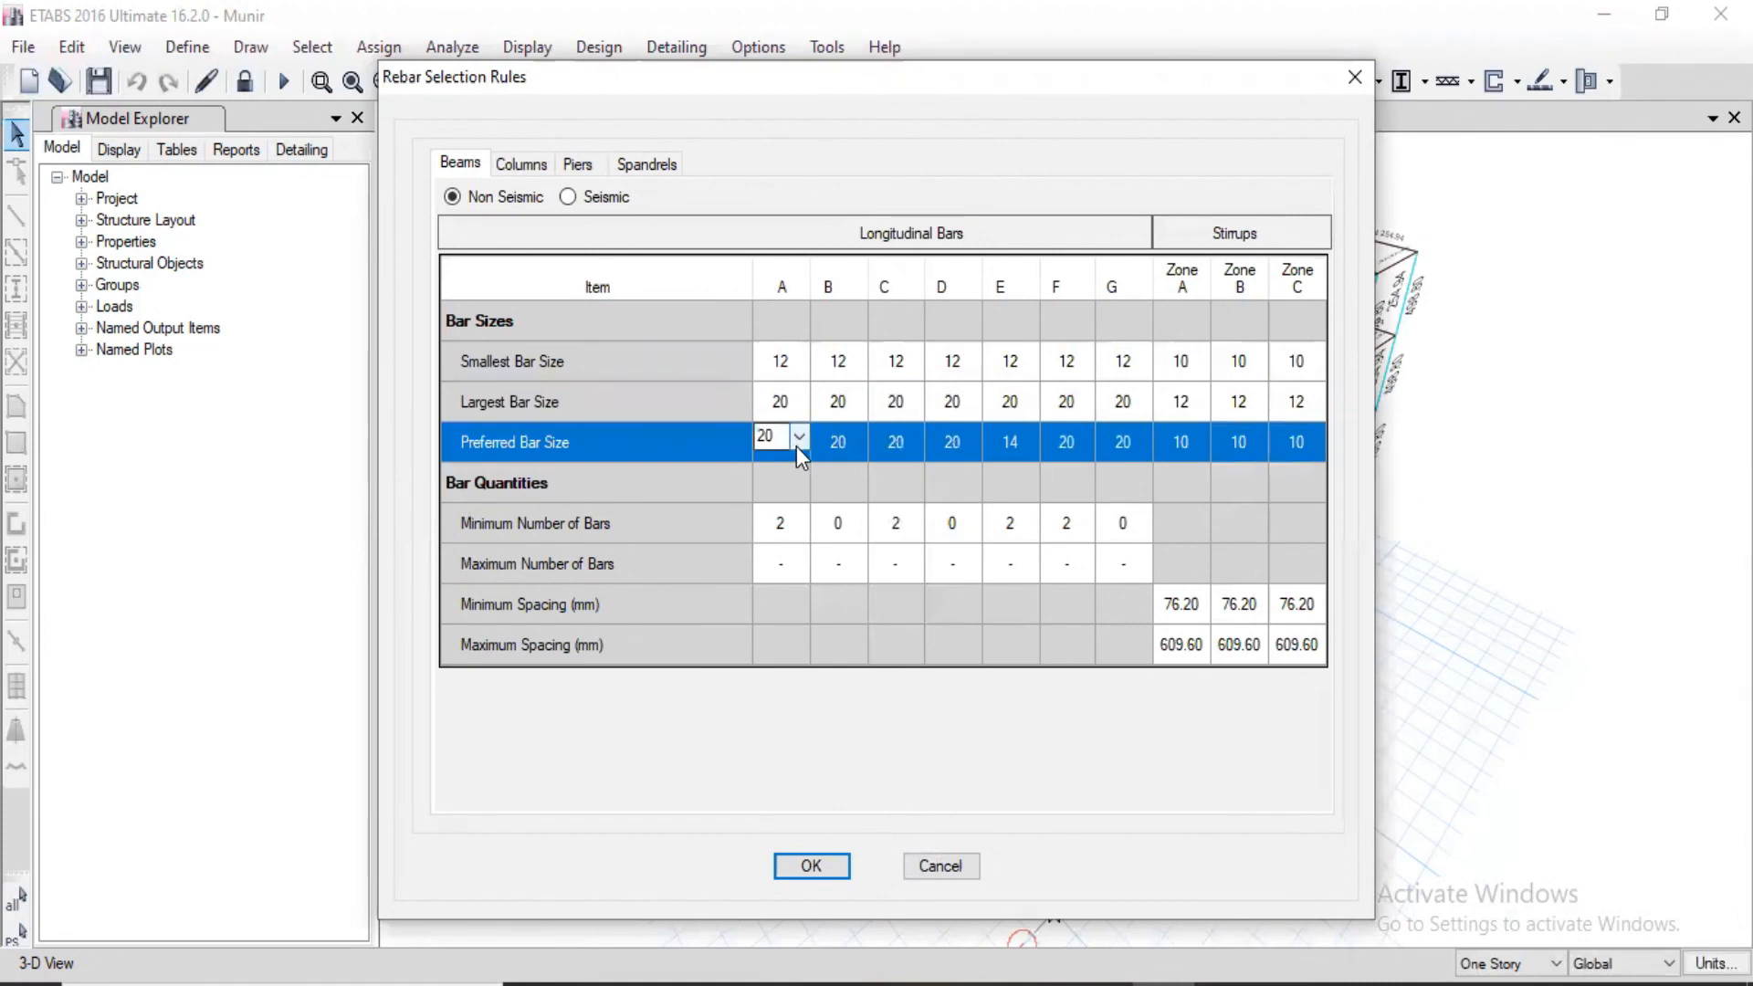
{"action": "left_click", "coordinate": [796, 446]}
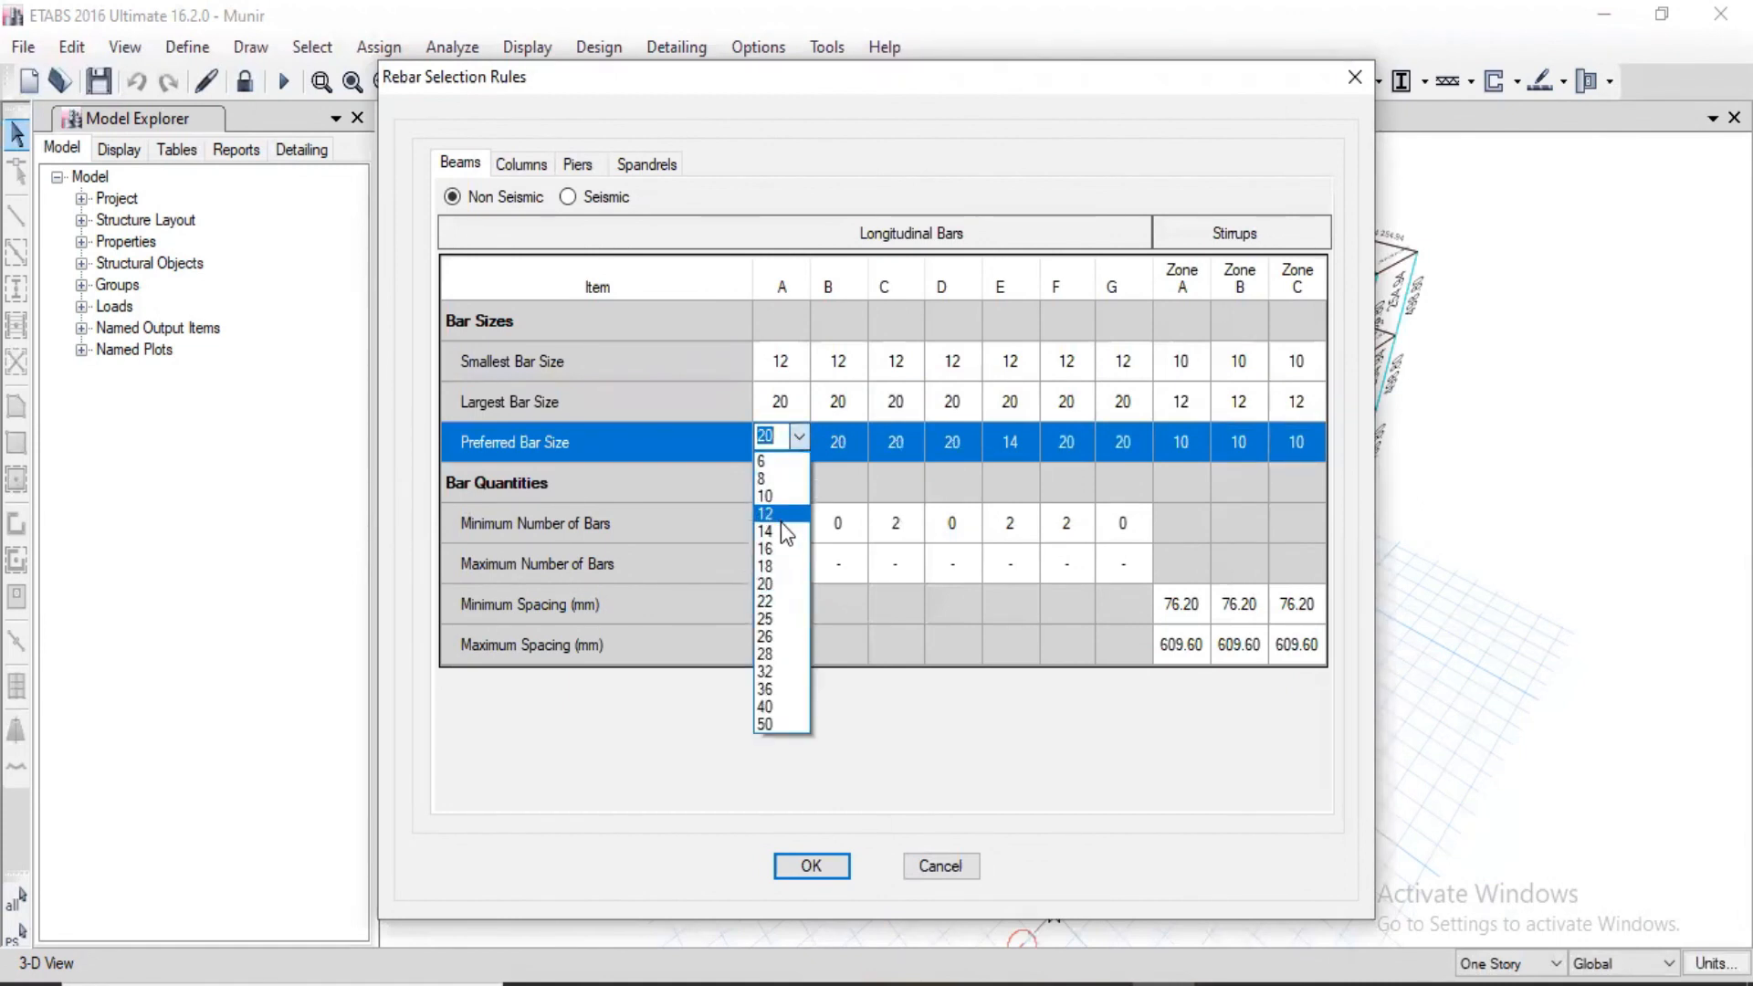
{"action": "left_click", "coordinate": [781, 549]}
{"action": "left_click", "coordinate": [866, 437]}
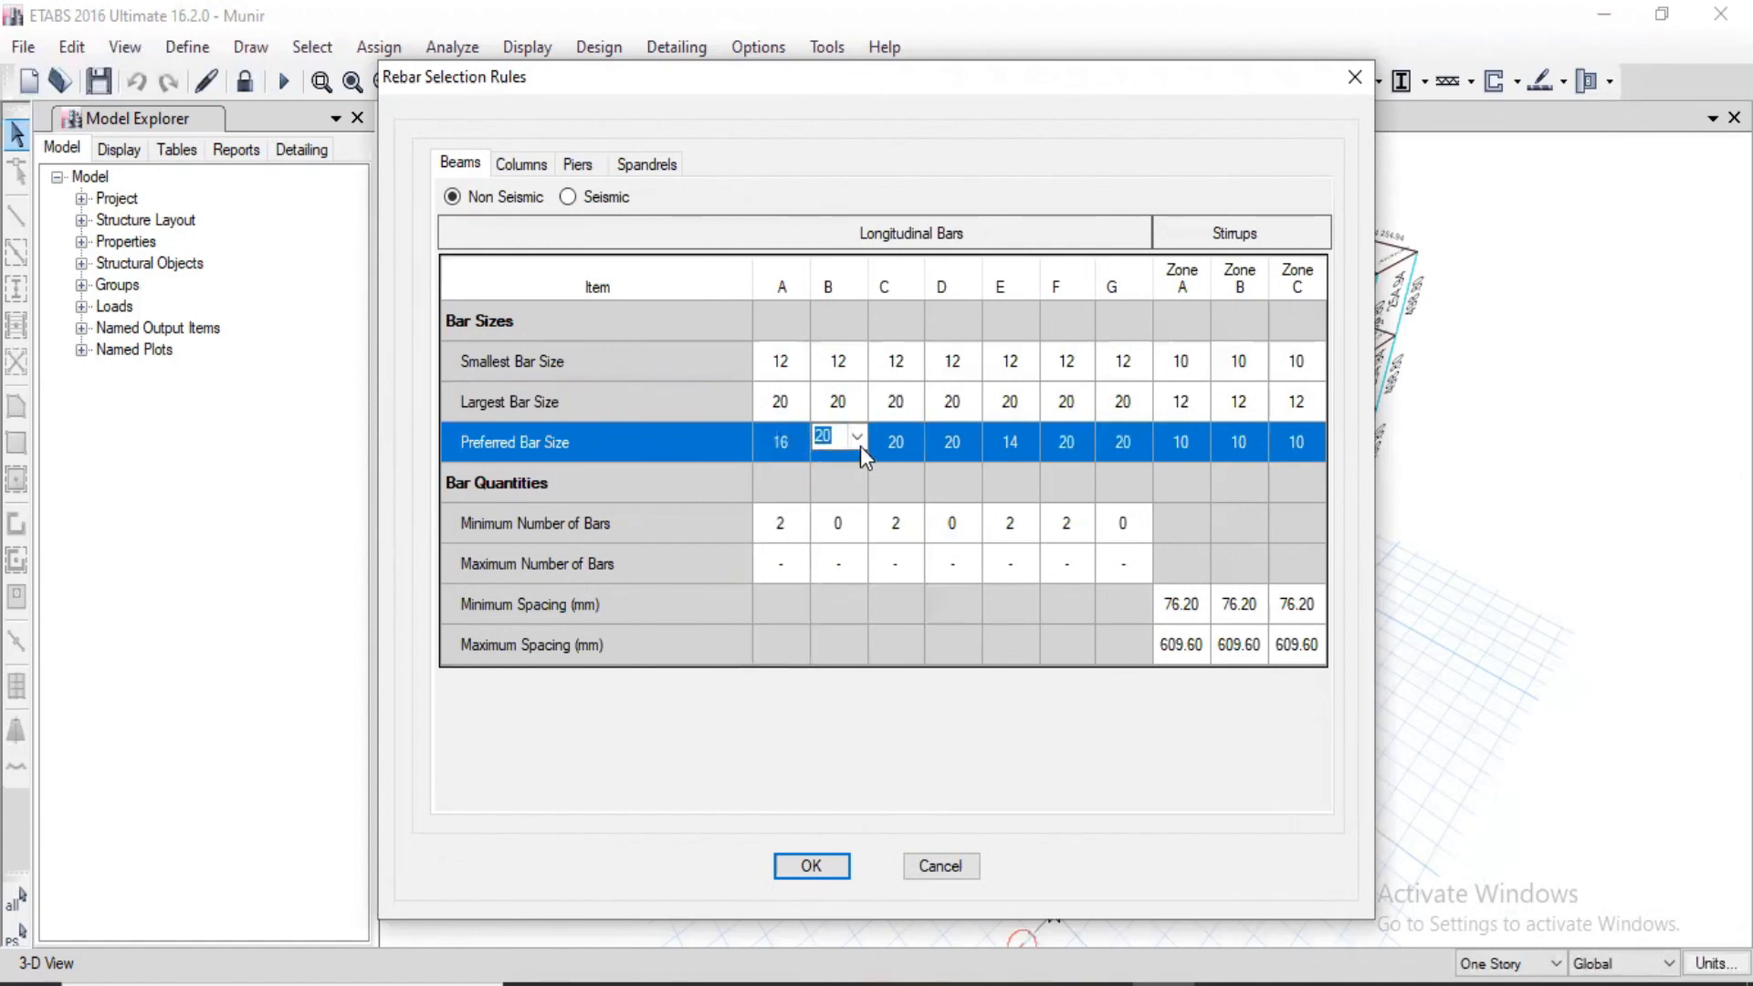
{"action": "left_click", "coordinate": [858, 440]}
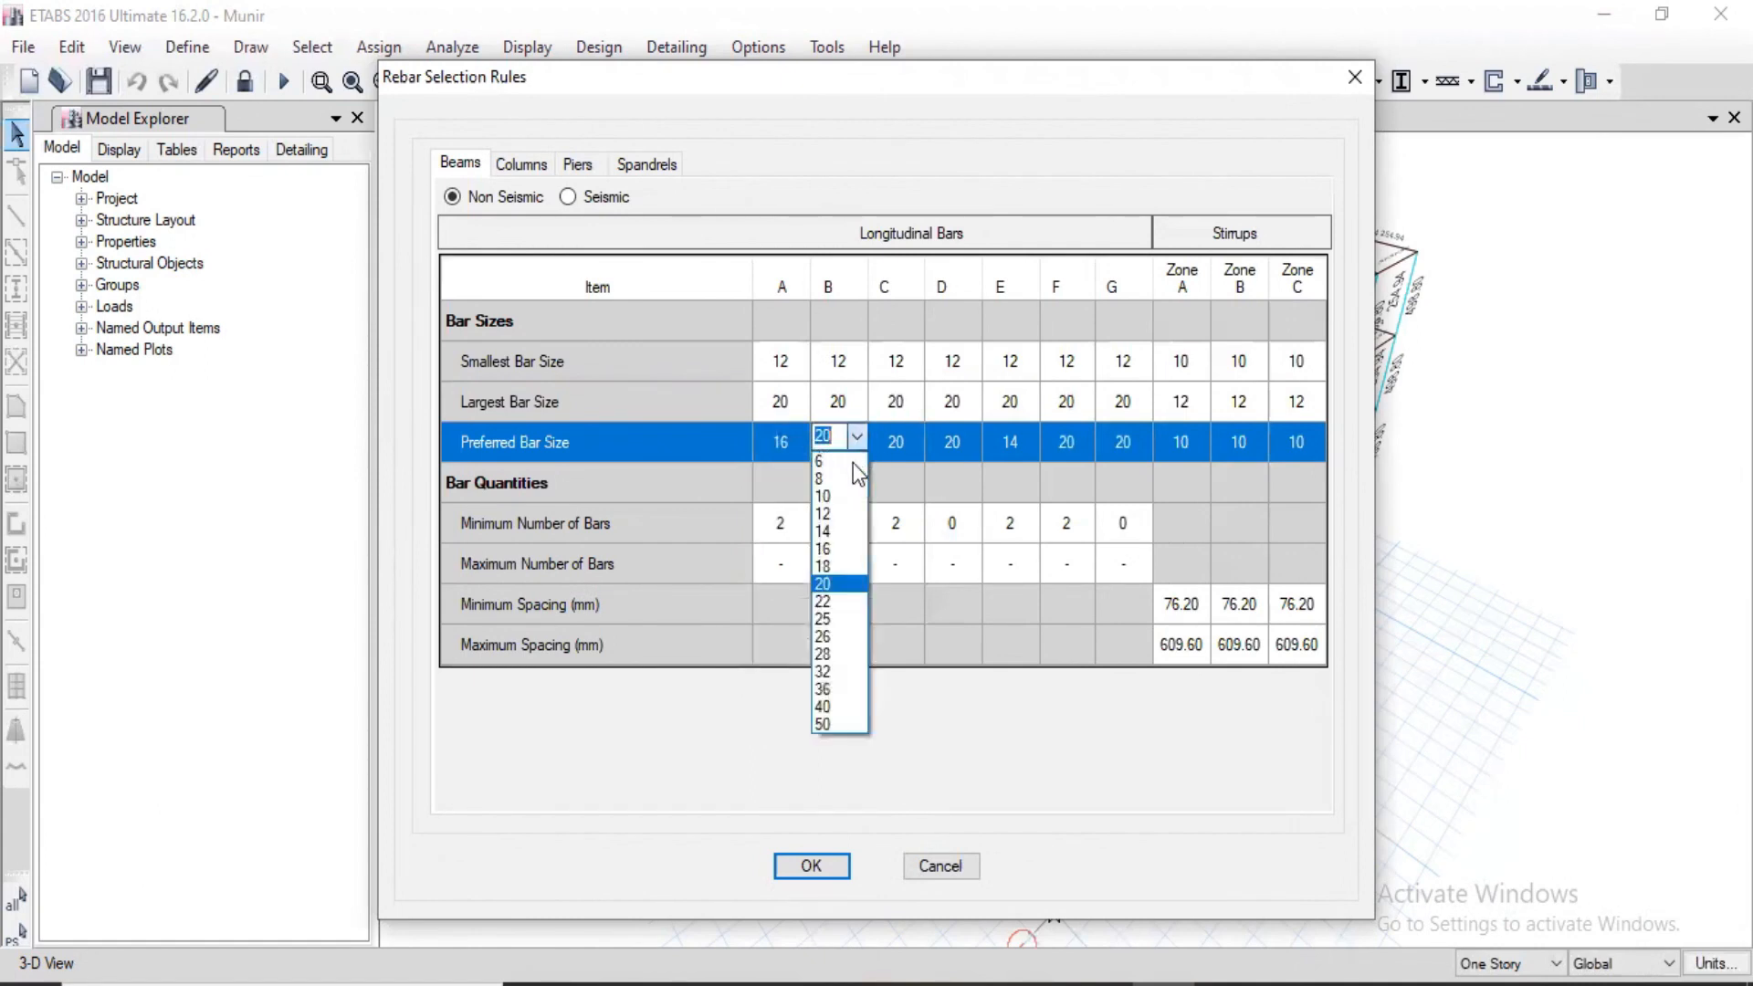
{"action": "left_click", "coordinate": [826, 551]}
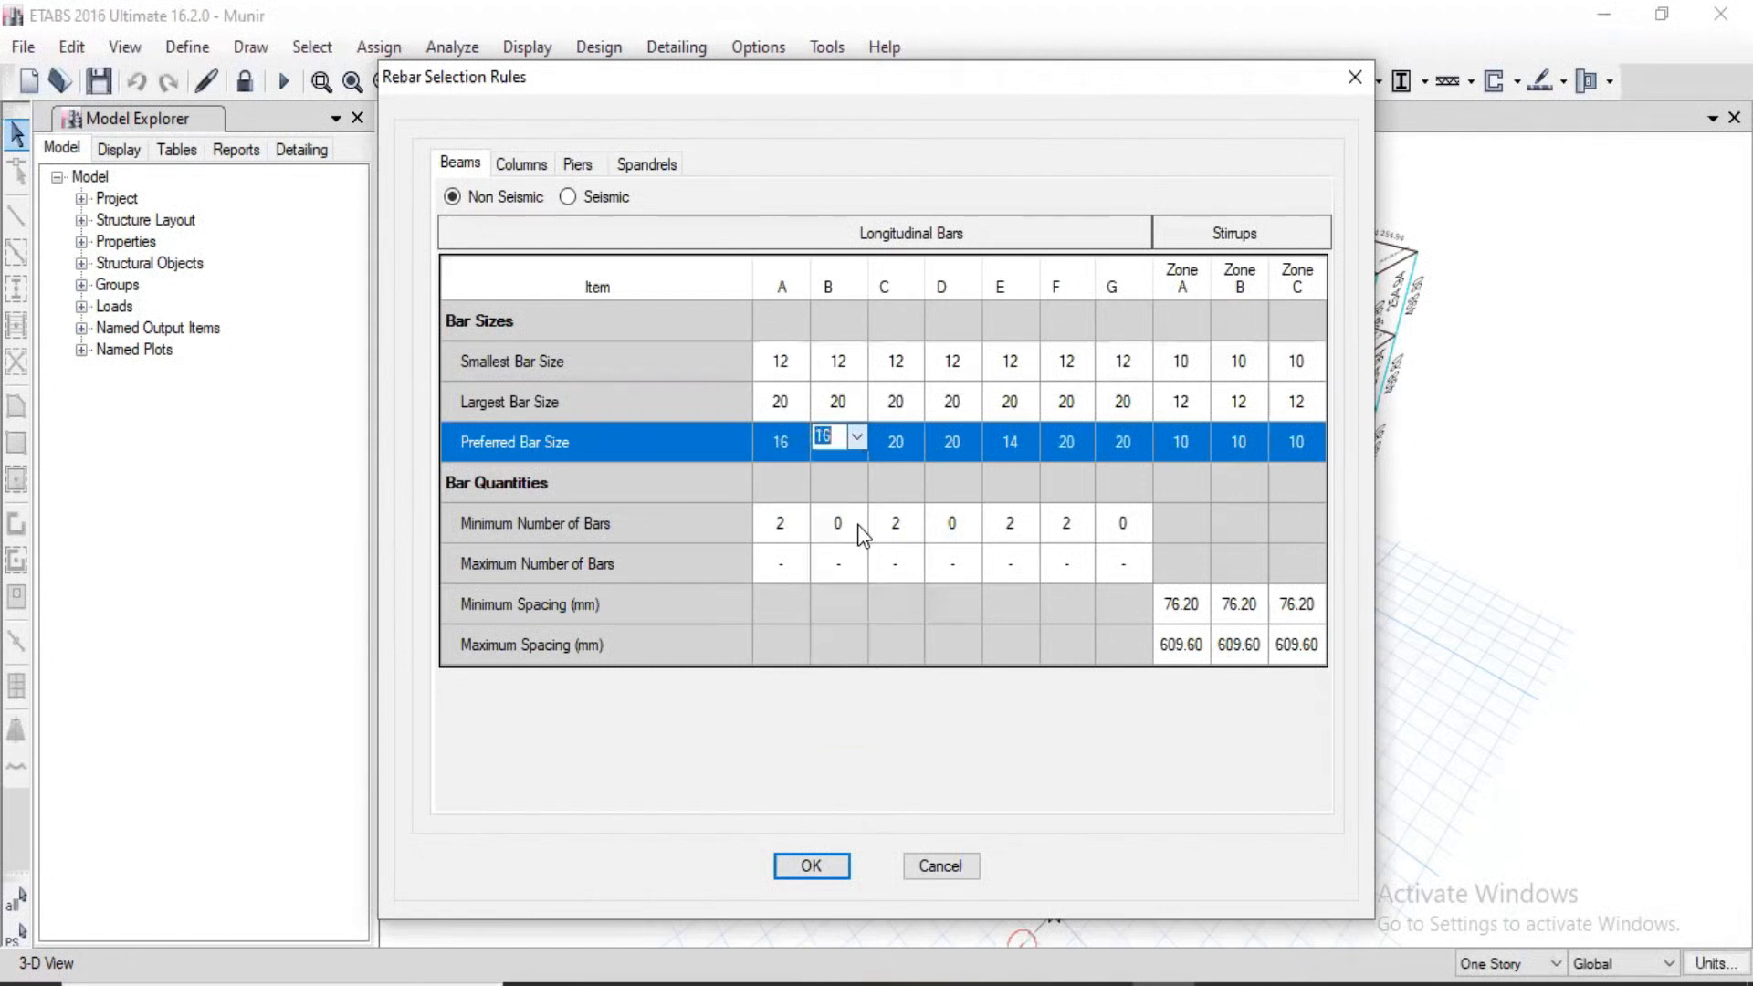
Step: Set the preferred bar size of longitudinal bars C, D and E to 16 for non-seismic beams
{"action": "left_click", "coordinate": [913, 440]}
{"action": "left_click", "coordinate": [913, 439]}
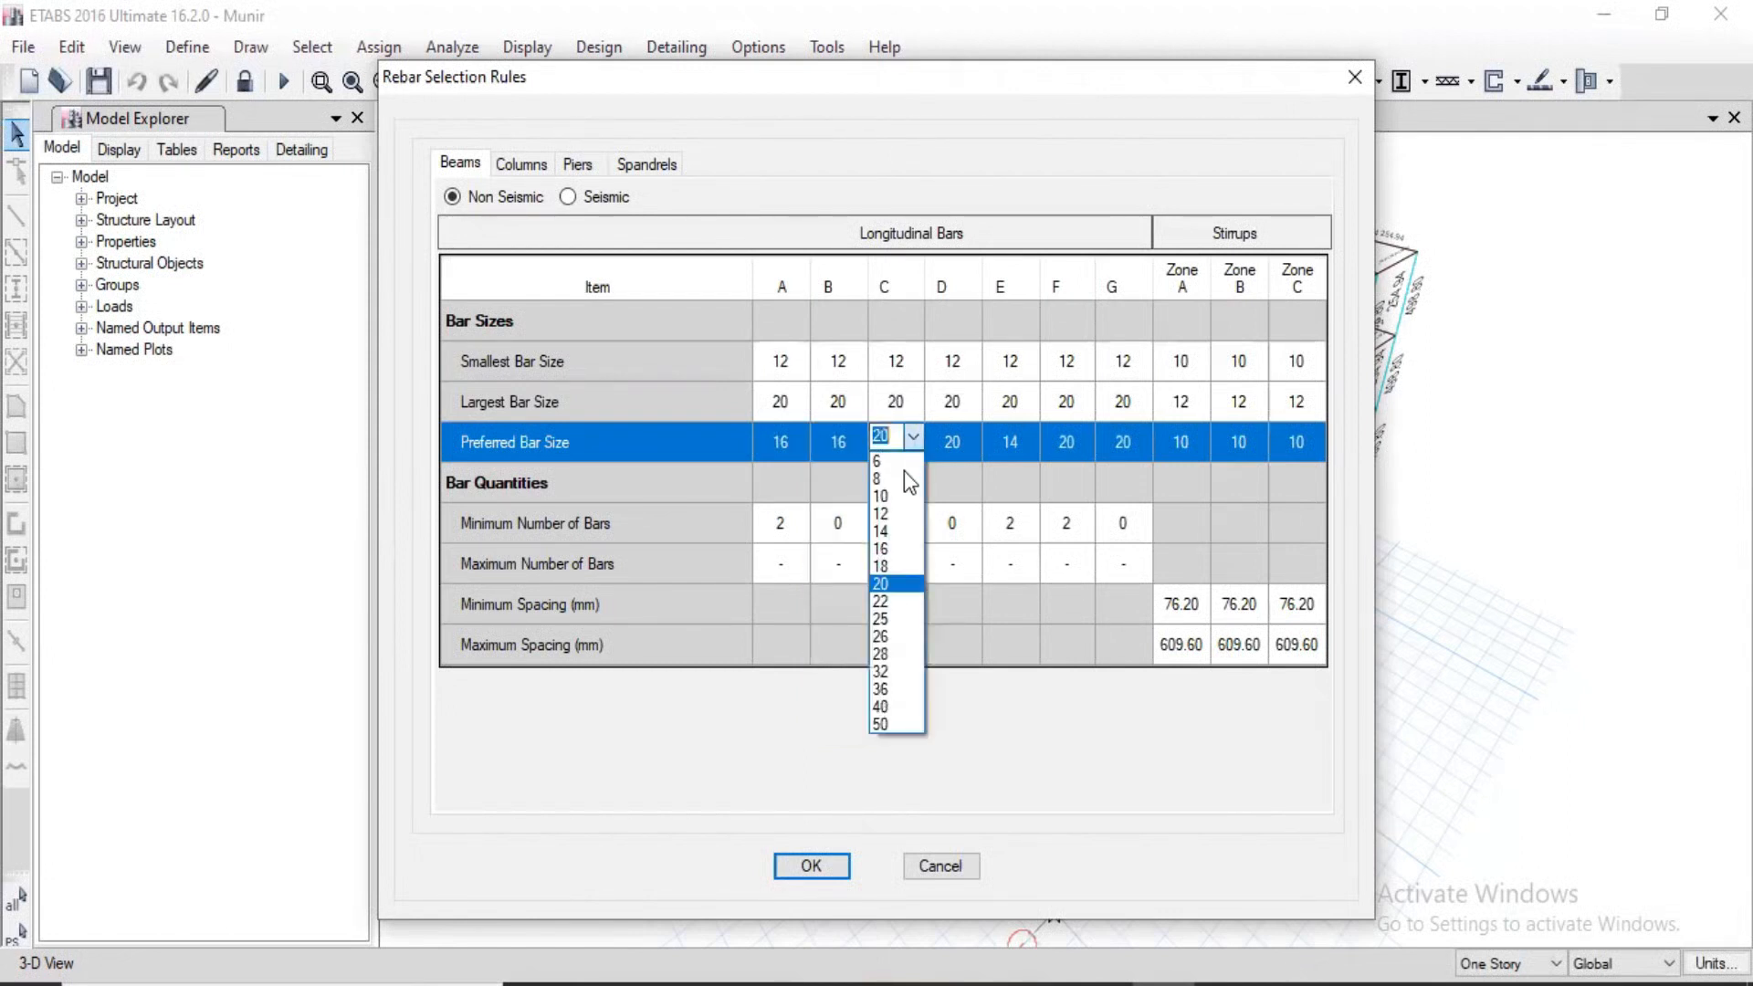
{"action": "left_click", "coordinate": [886, 546]}
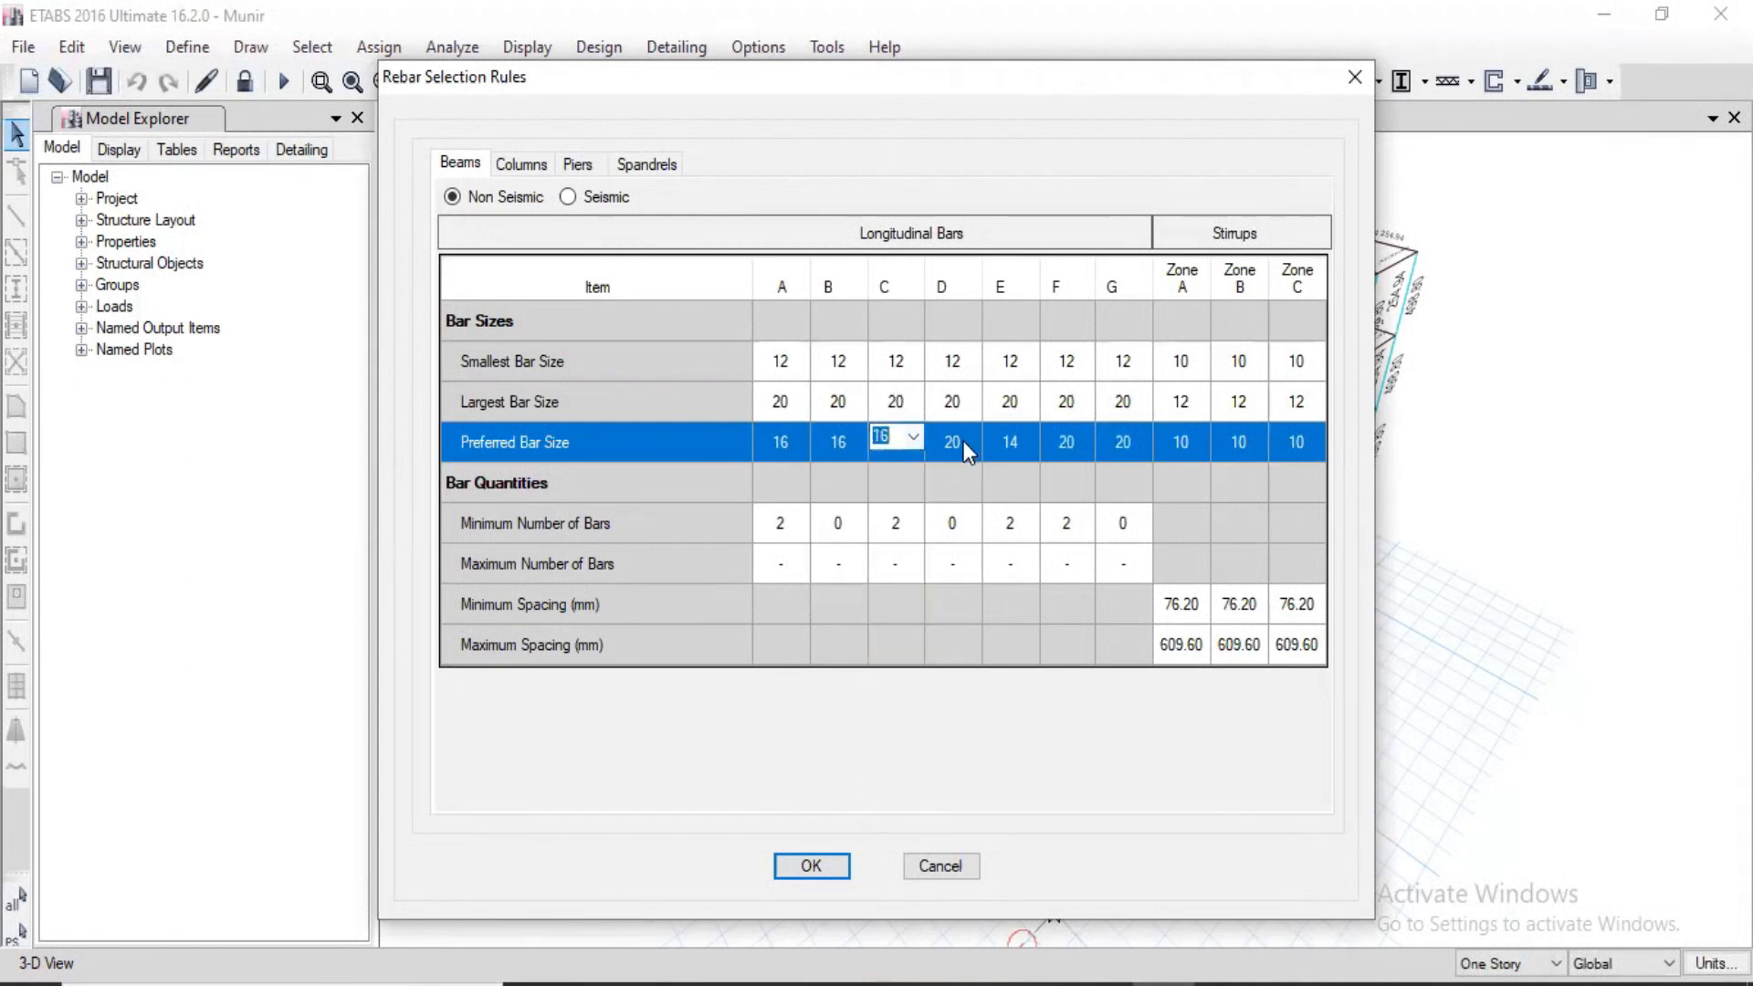
{"action": "left_click", "coordinate": [966, 440]}
{"action": "left_click", "coordinate": [970, 437]}
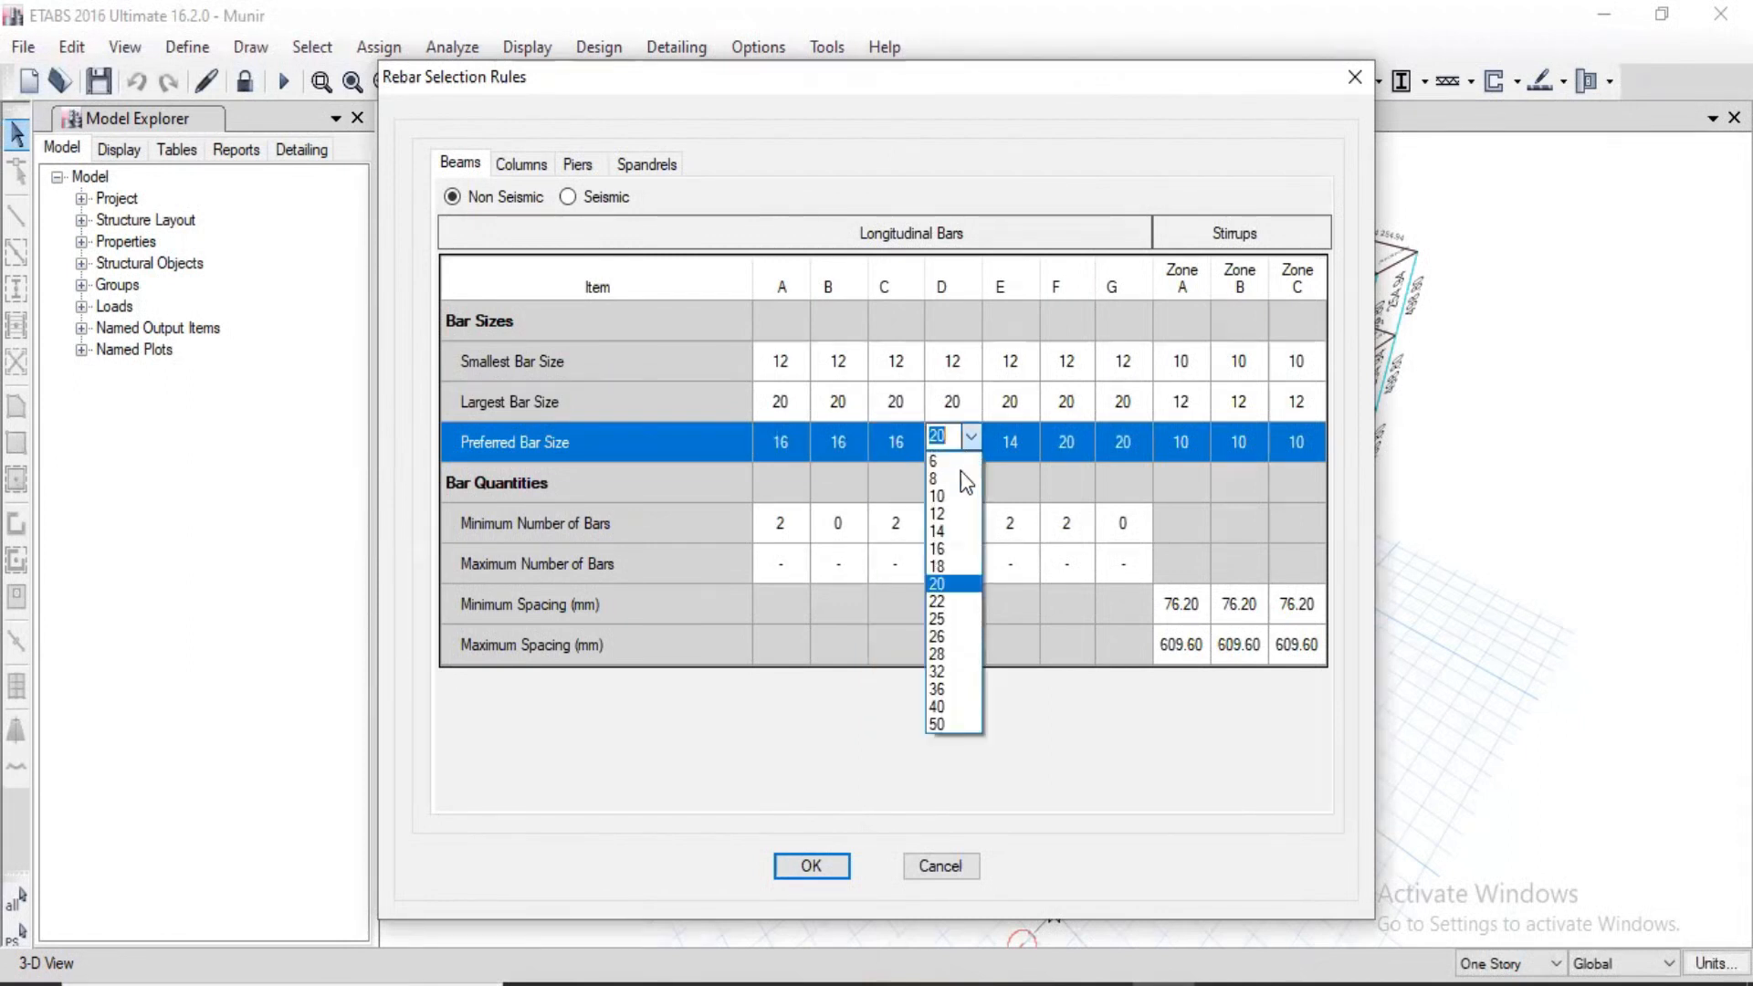
{"action": "left_click", "coordinate": [945, 548]}
{"action": "left_click", "coordinate": [1031, 436]}
{"action": "left_click", "coordinate": [1029, 438]}
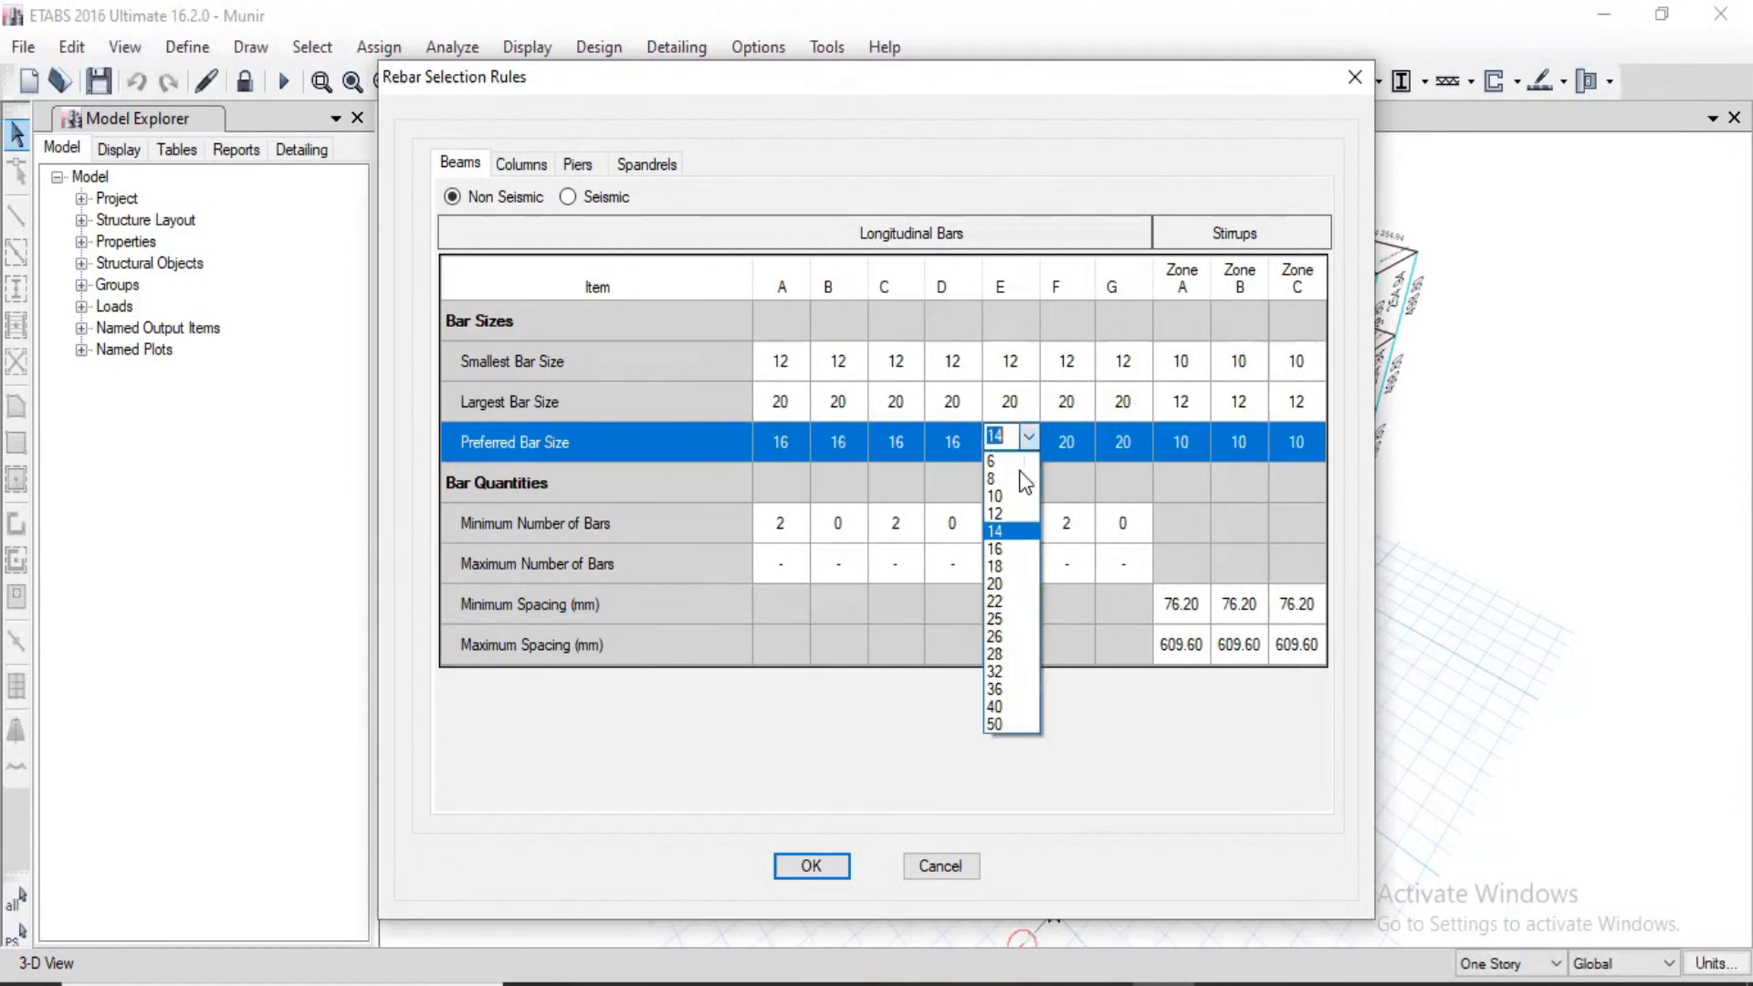
{"action": "left_click", "coordinate": [1007, 549]}
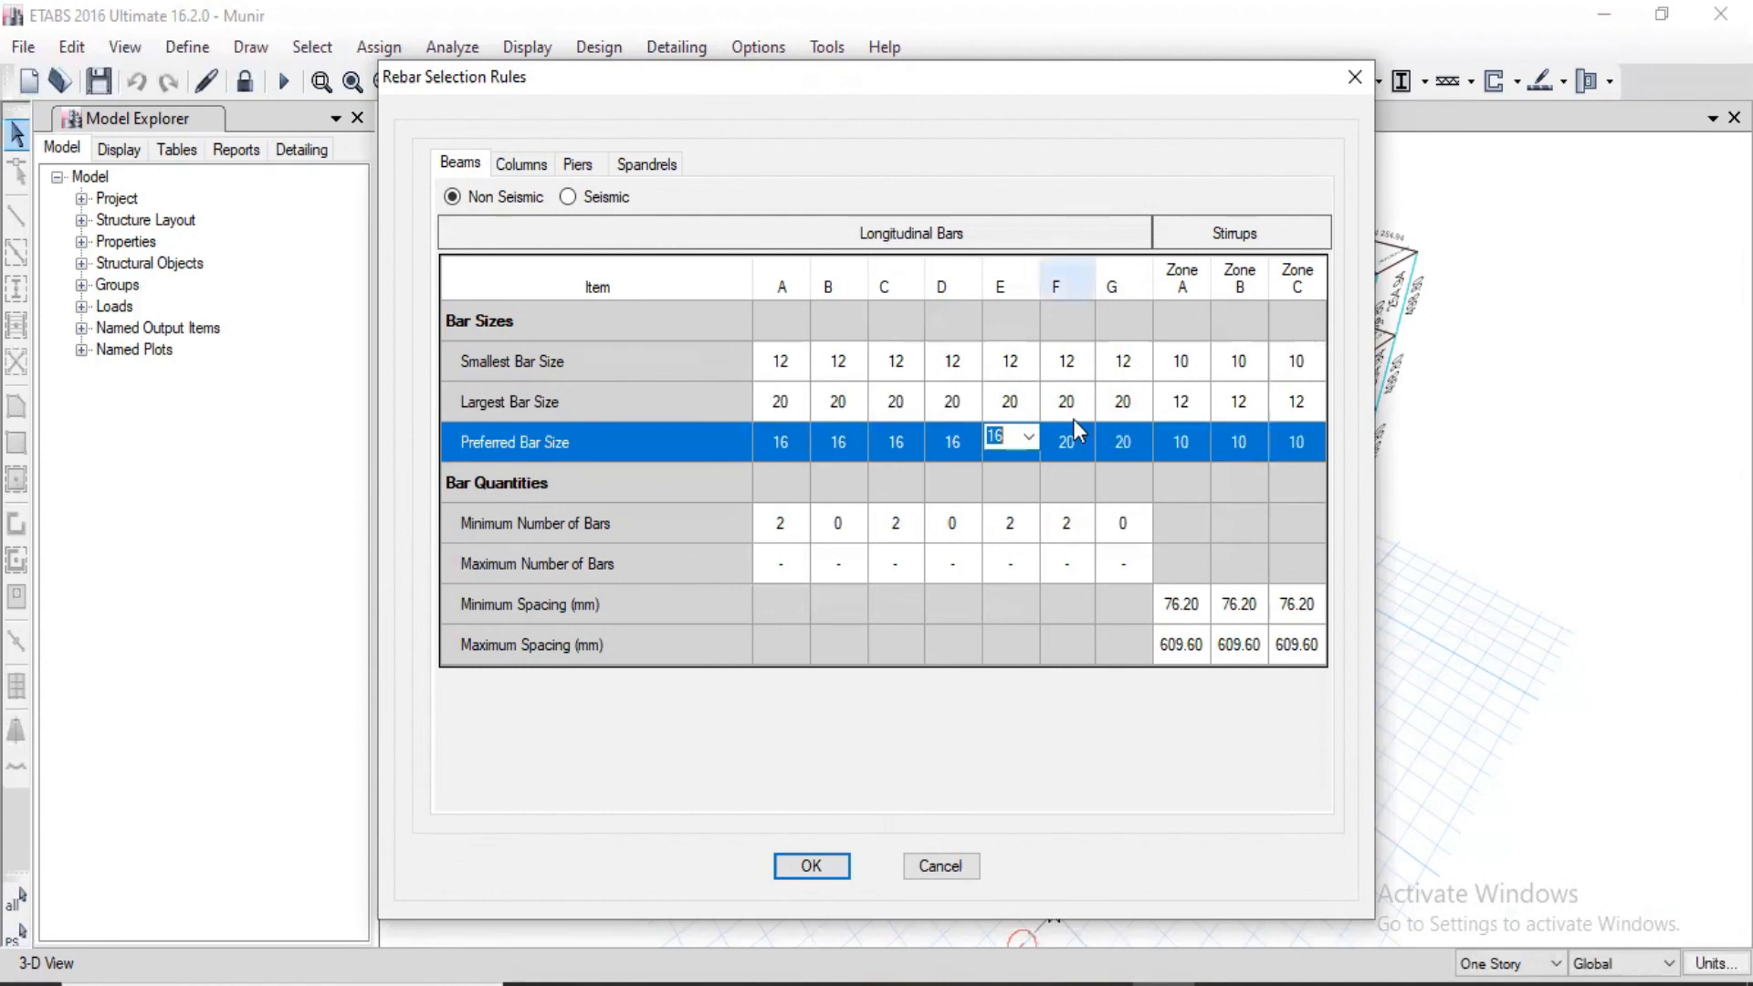
Step: Set the preferred bar size of longitudinal bars F and G to 16 for non-seismic beams
{"action": "left_click", "coordinate": [1084, 446]}
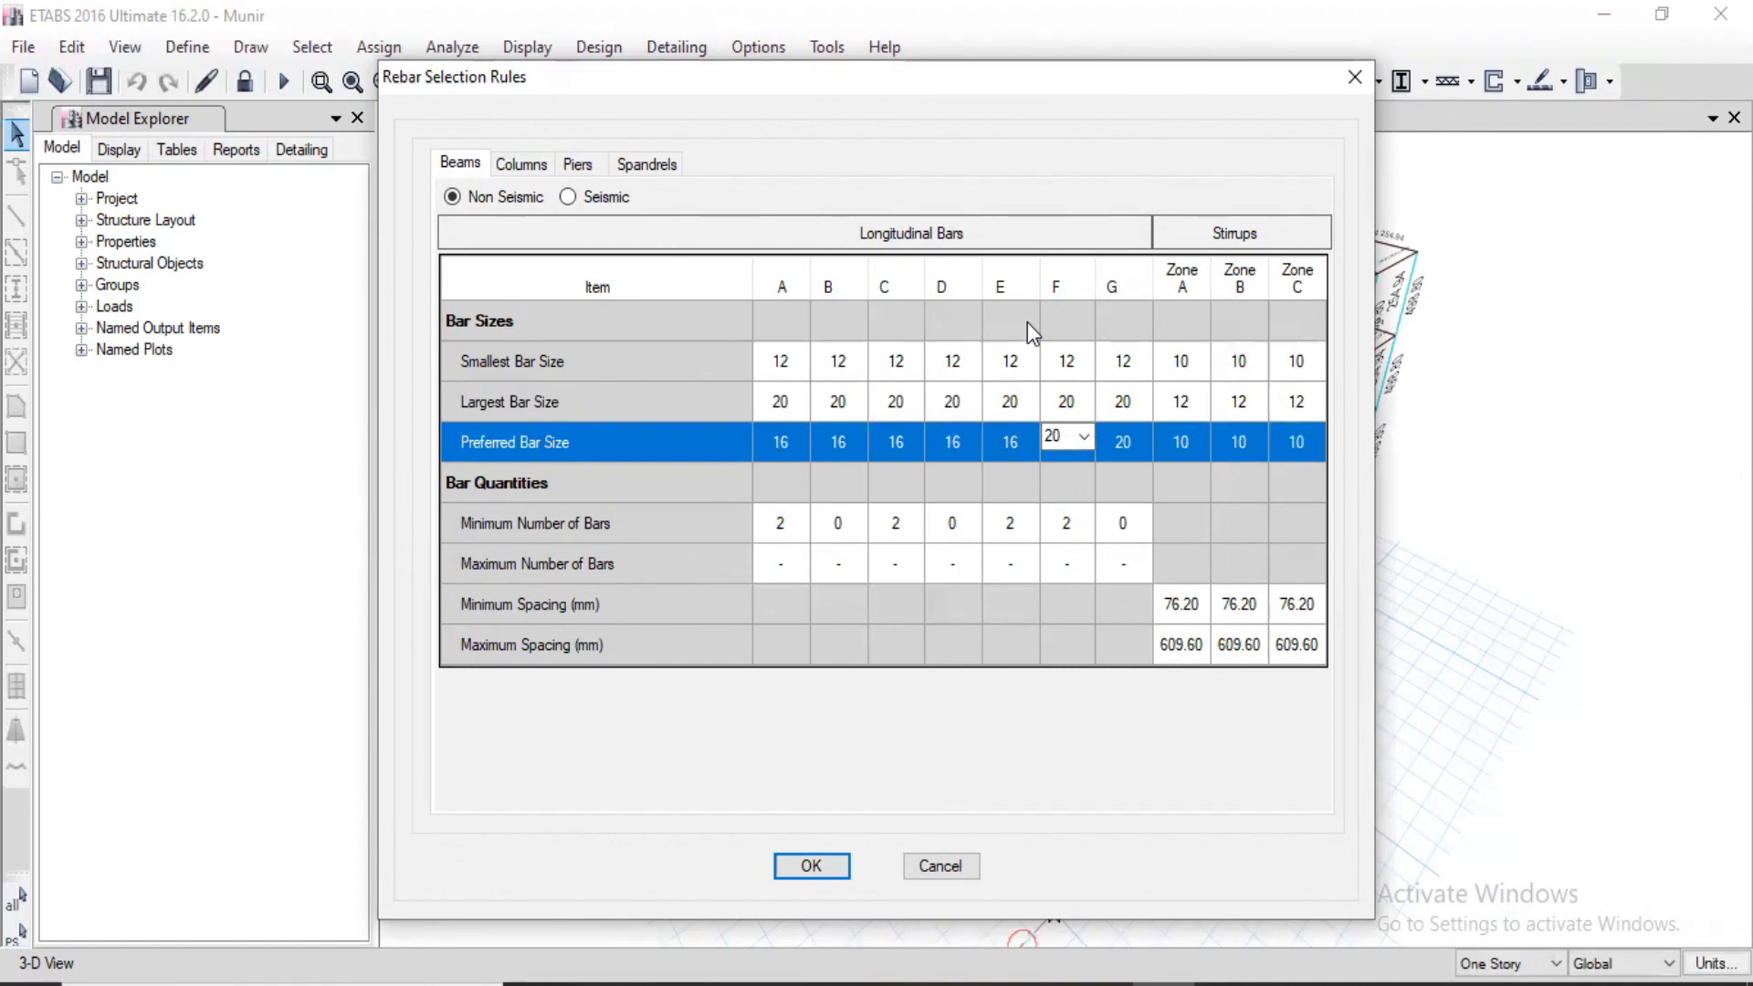
{"action": "left_click", "coordinate": [1085, 437]}
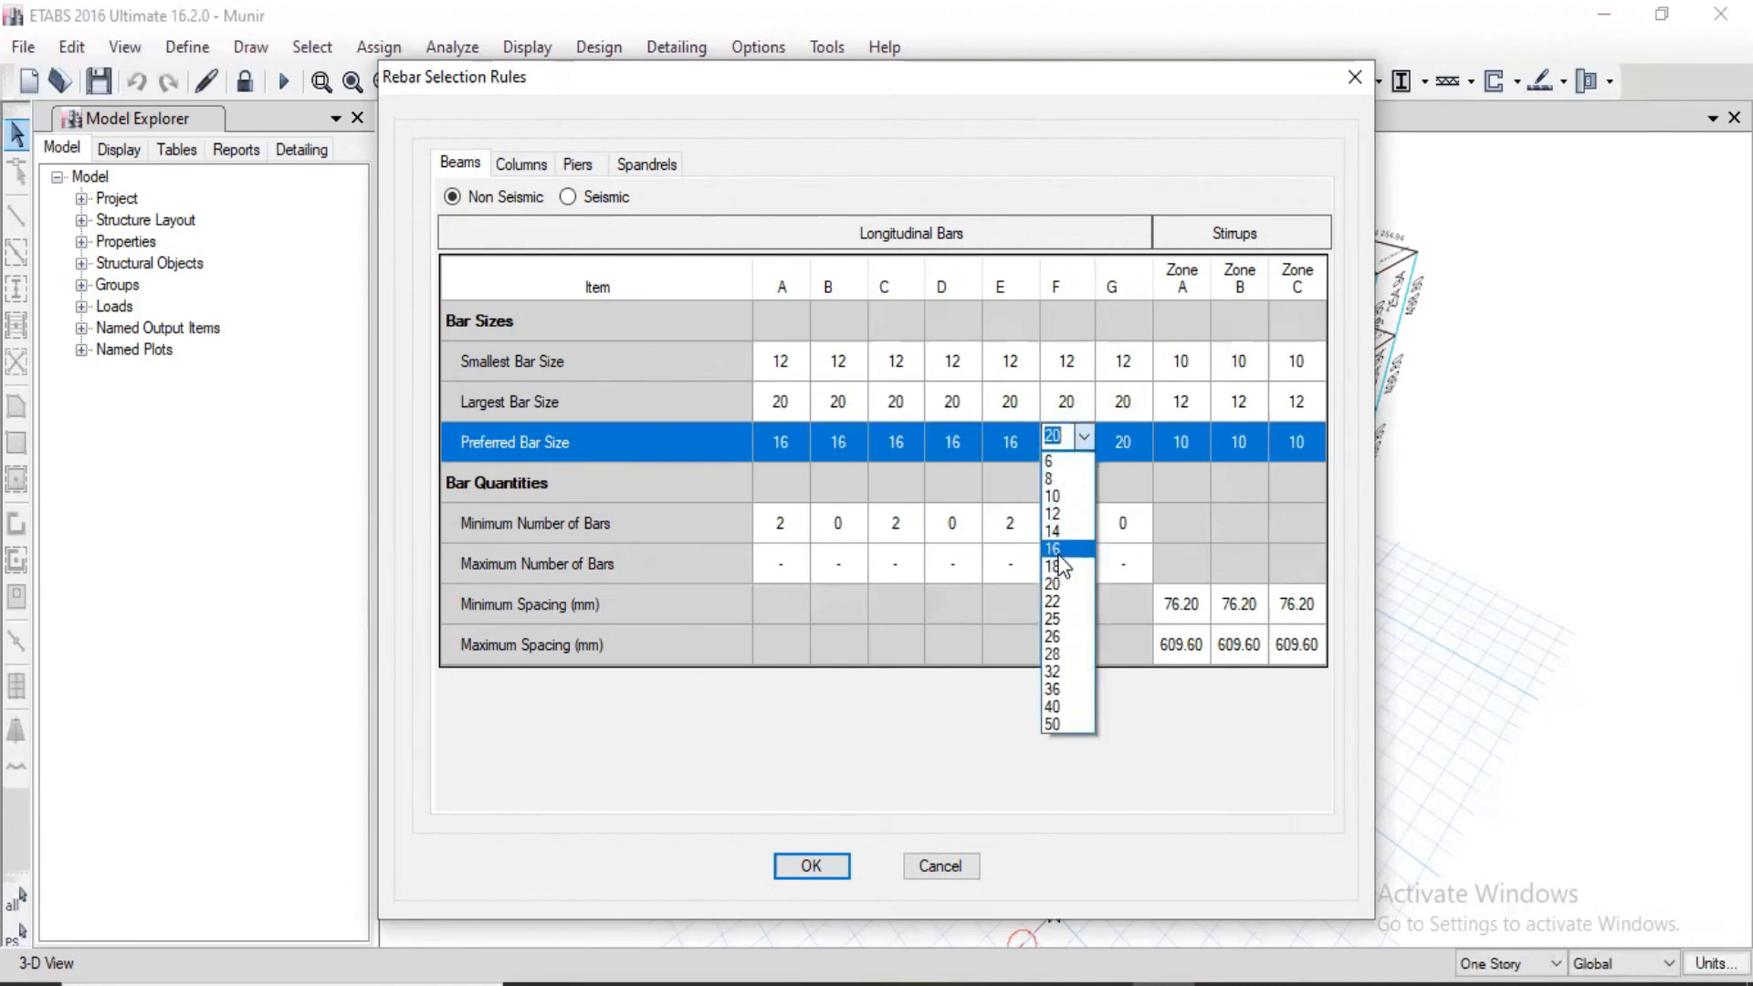
{"action": "left_click", "coordinate": [1059, 548]}
{"action": "left_click", "coordinate": [1140, 434]}
{"action": "left_click", "coordinate": [1141, 436]}
{"action": "left_click", "coordinate": [1121, 548]}
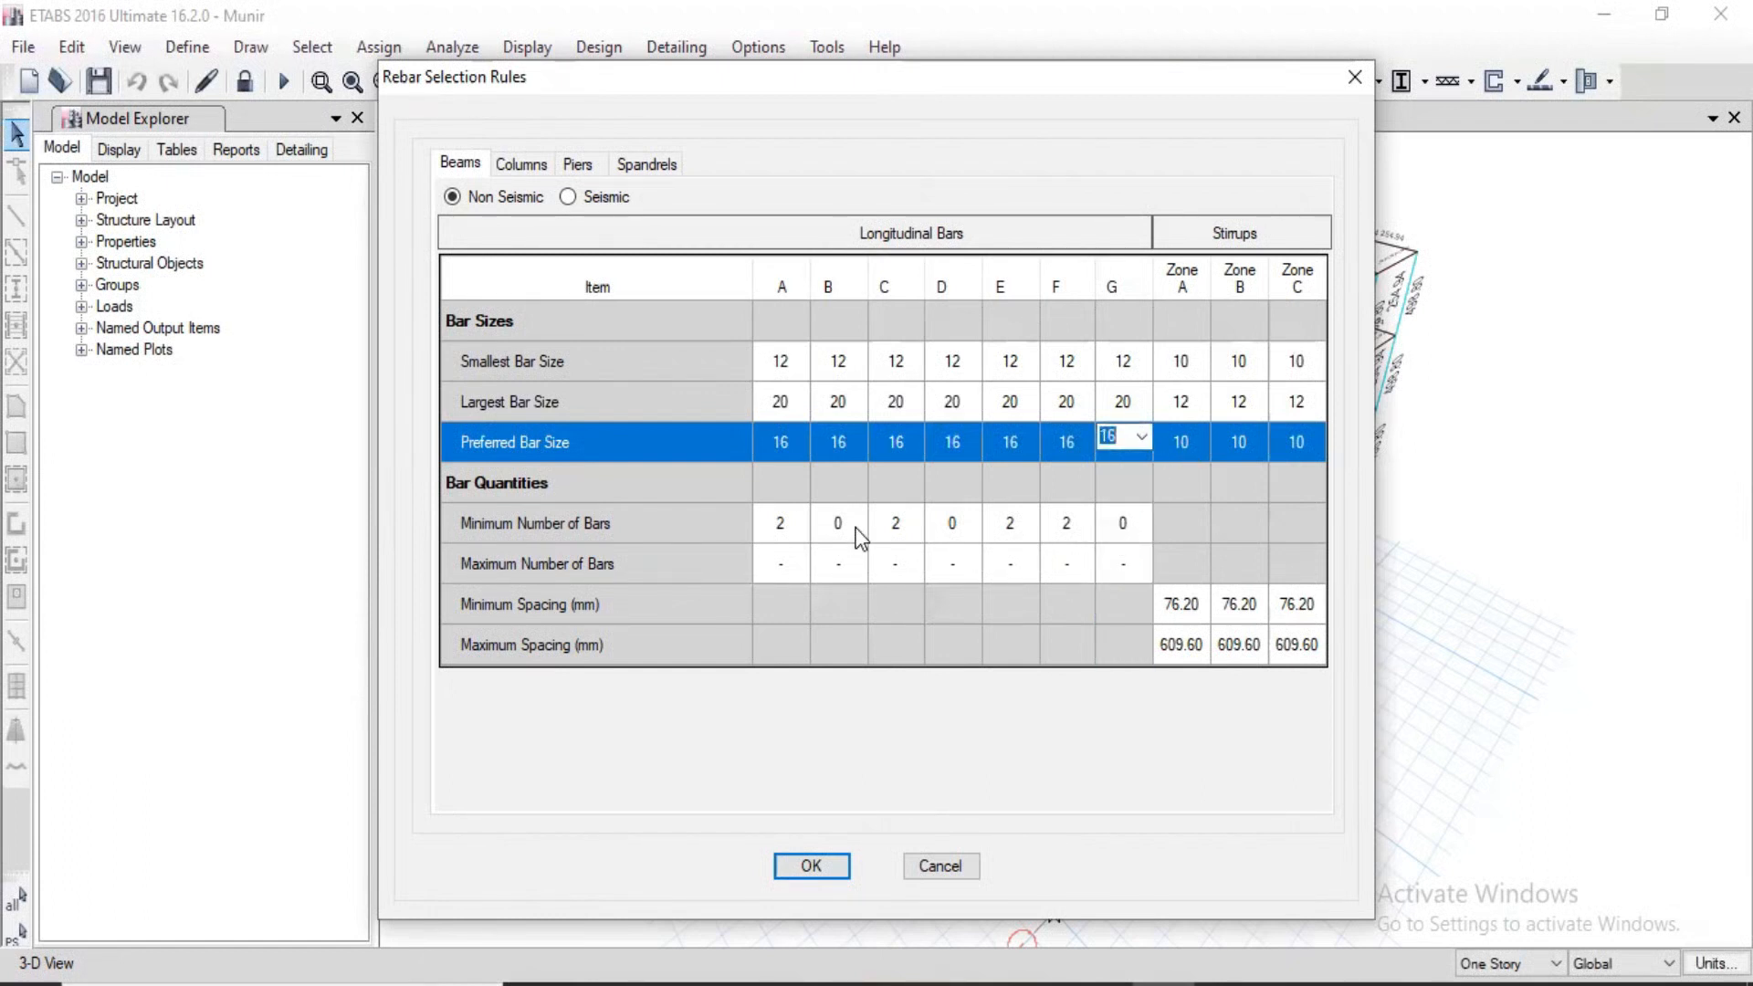
Step: Set the smallest stirrup bar size to 8 in zones A, B and C of the non-seismic beam rules
{"action": "left_click", "coordinate": [1194, 611]}
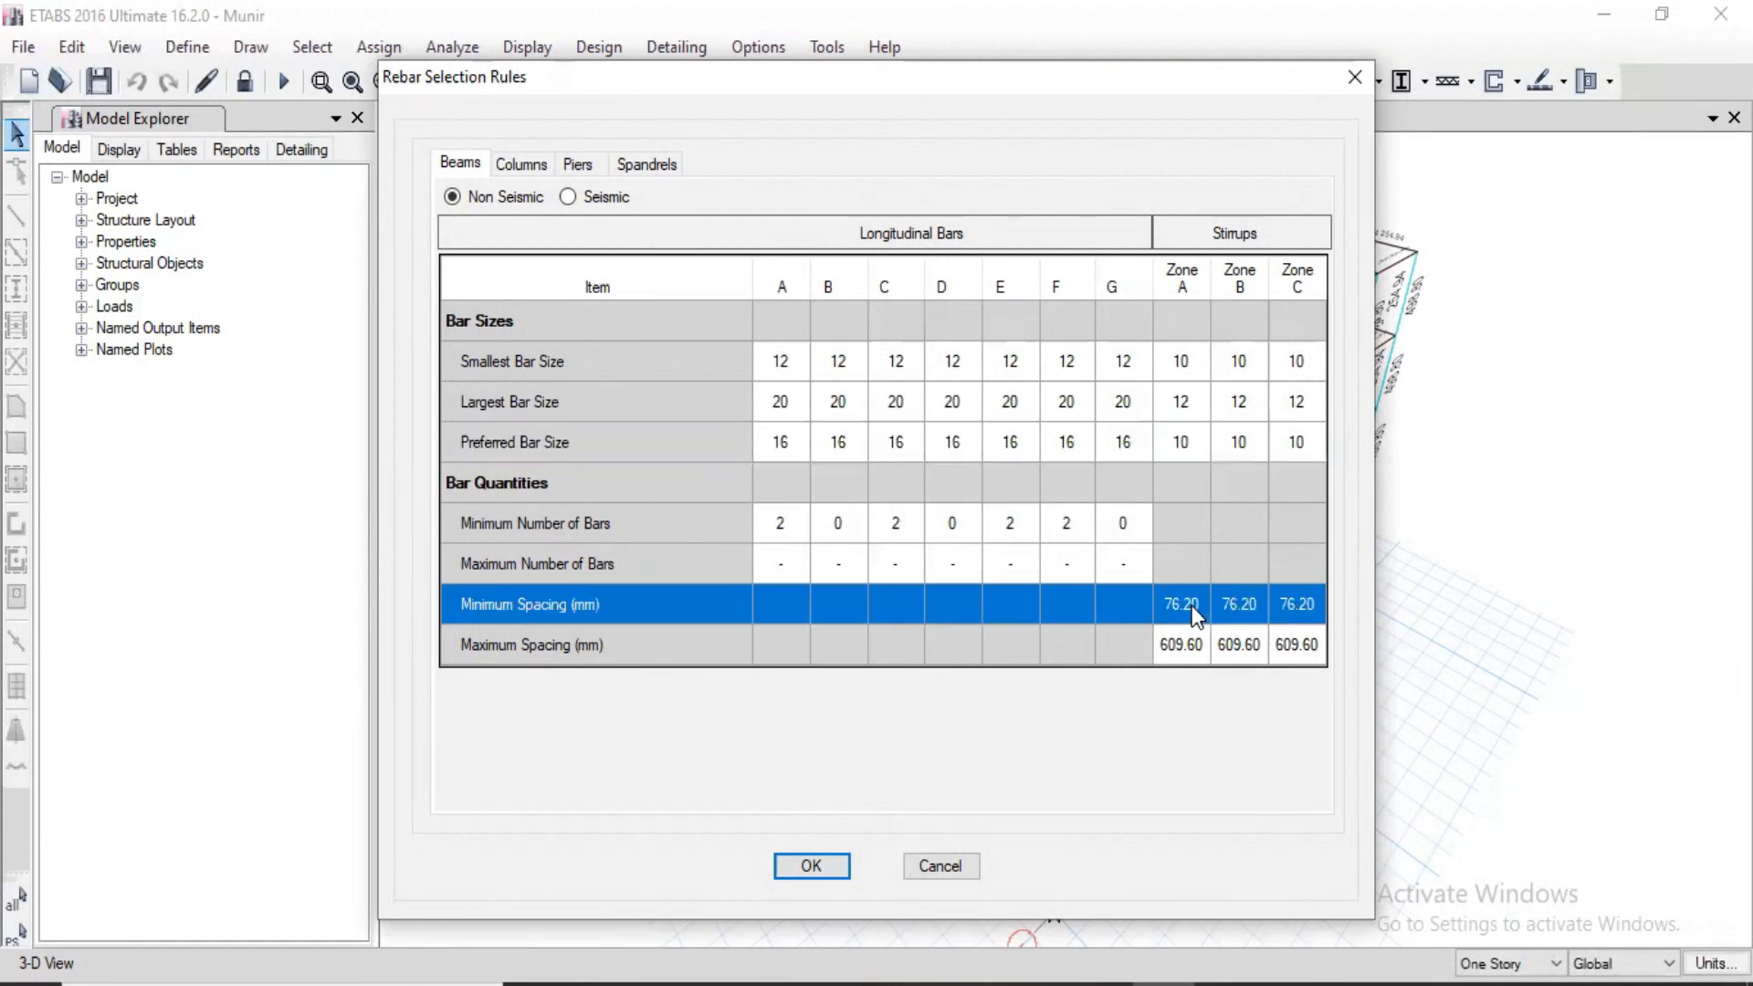
{"action": "left_click", "coordinate": [1192, 605]}
{"action": "left_click", "coordinate": [1191, 366]}
{"action": "left_click", "coordinate": [1171, 400]}
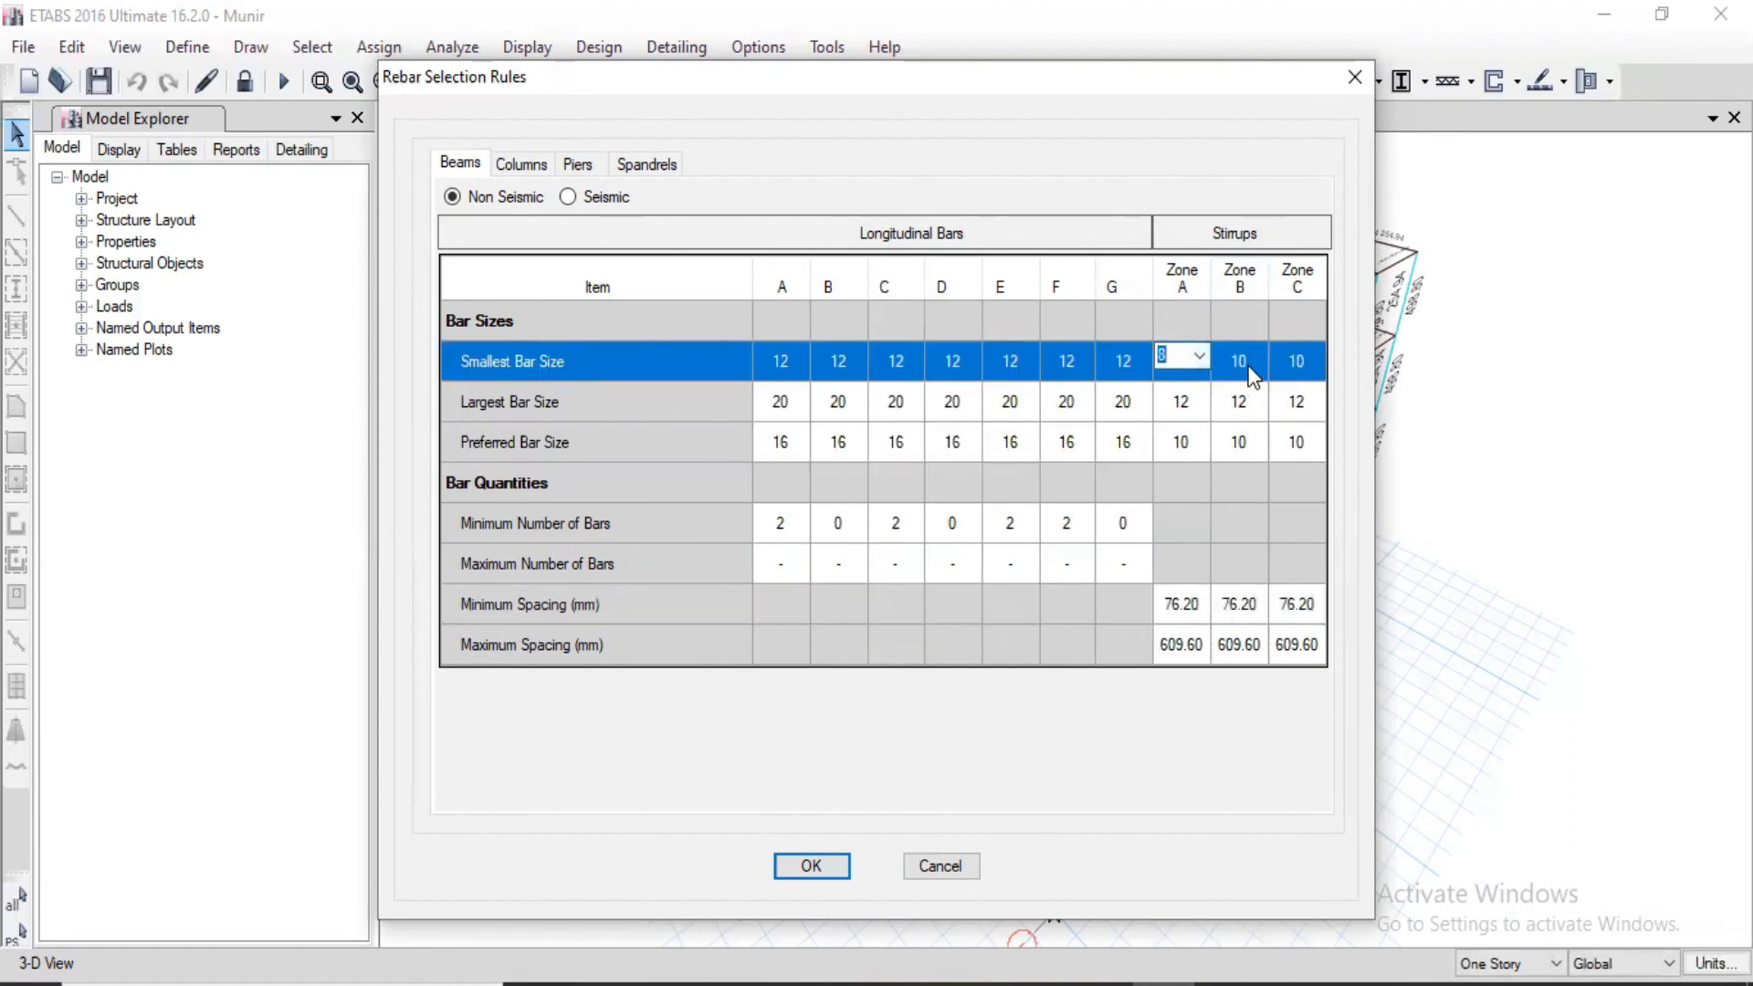
{"action": "left_click", "coordinate": [1264, 358]}
{"action": "left_click", "coordinate": [1240, 401]}
{"action": "left_click", "coordinate": [1315, 368]}
{"action": "scroll", "coordinate": [1295, 394], "scroll_direction": "up", "scroll_amount": 1}
{"action": "left_click", "coordinate": [1294, 394]}
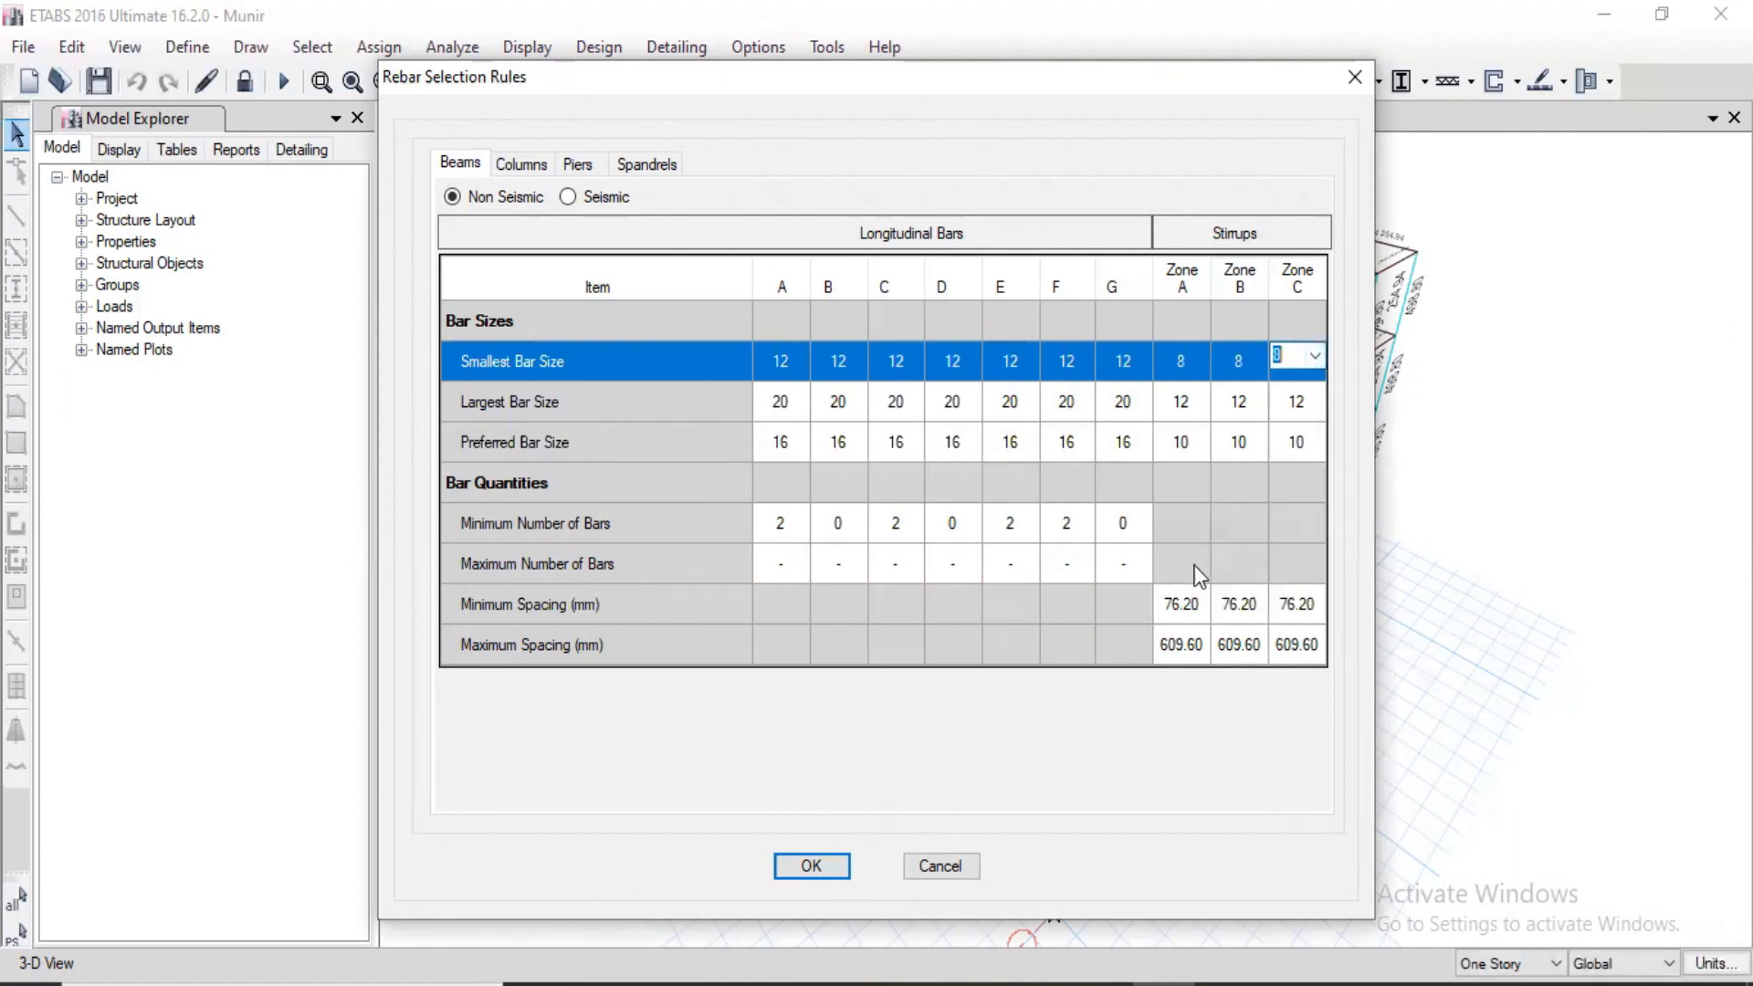
Step: Set the minimum stirrup spacing to 100 mm in zones A, B and C for non-seismic beams
{"action": "left_click", "coordinate": [1198, 611]}
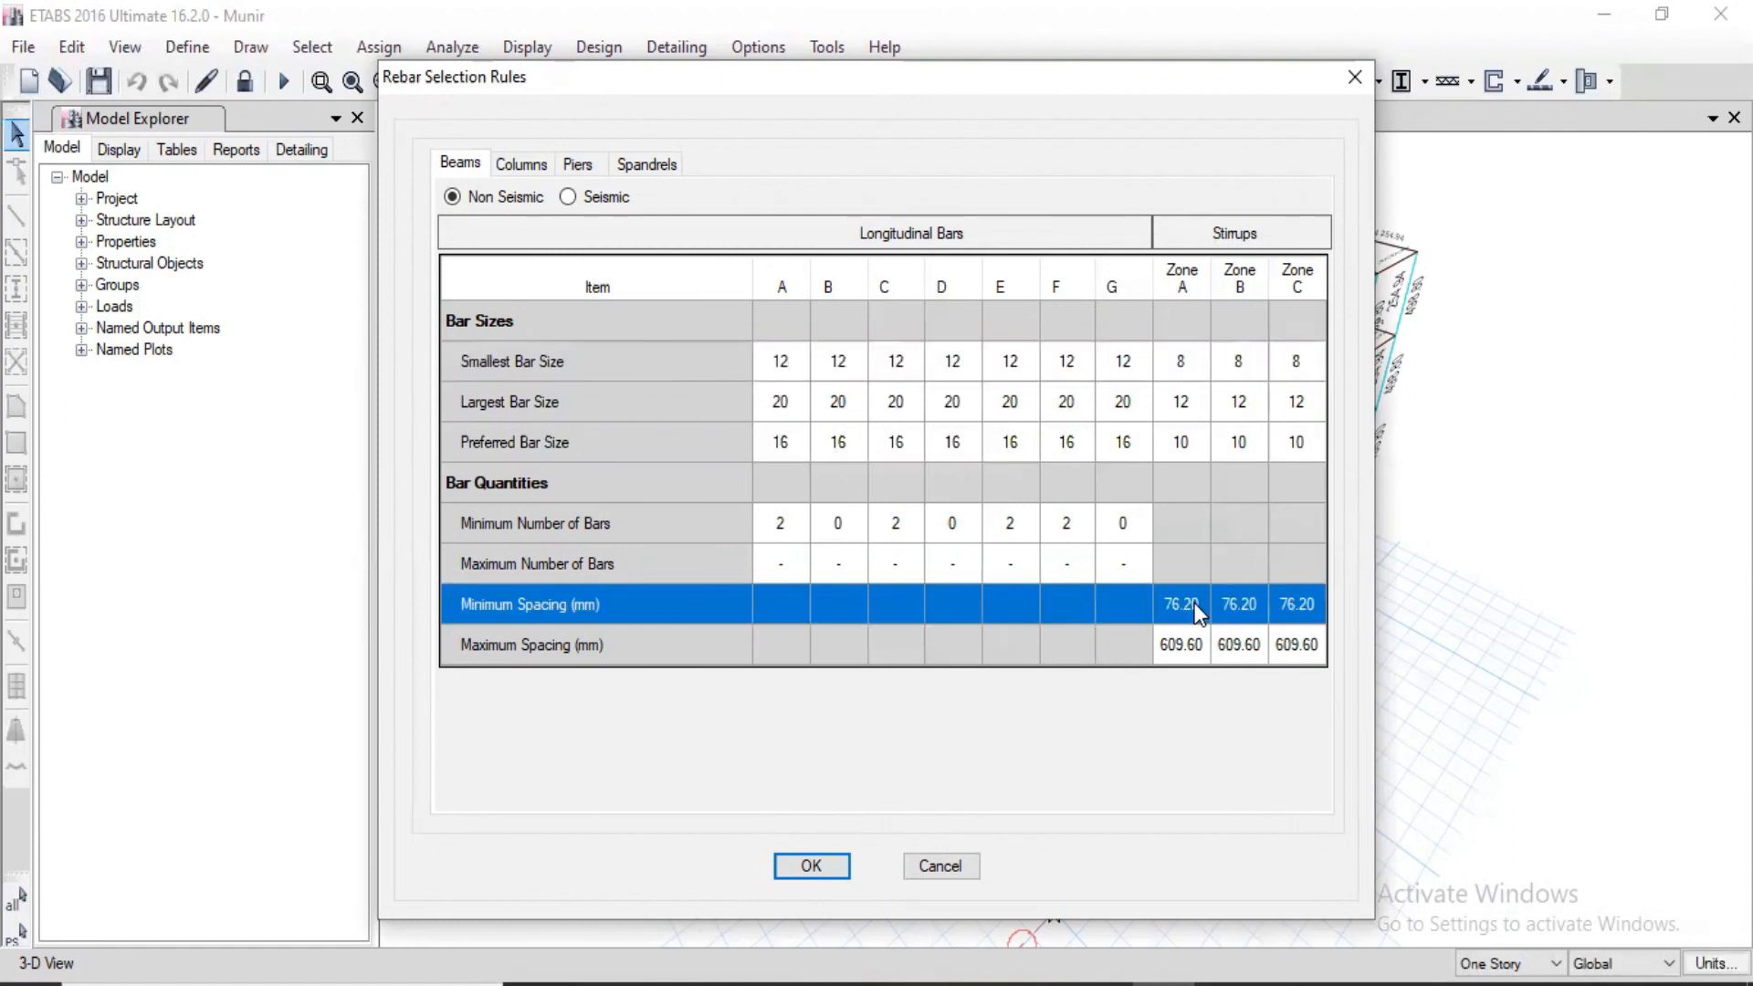
{"action": "left_click", "coordinate": [1197, 606]}
{"action": "type", "text": "100"}
{"action": "key", "text": "Tab"}
{"action": "type", "text": "100"}
{"action": "key", "text": "Tab"}
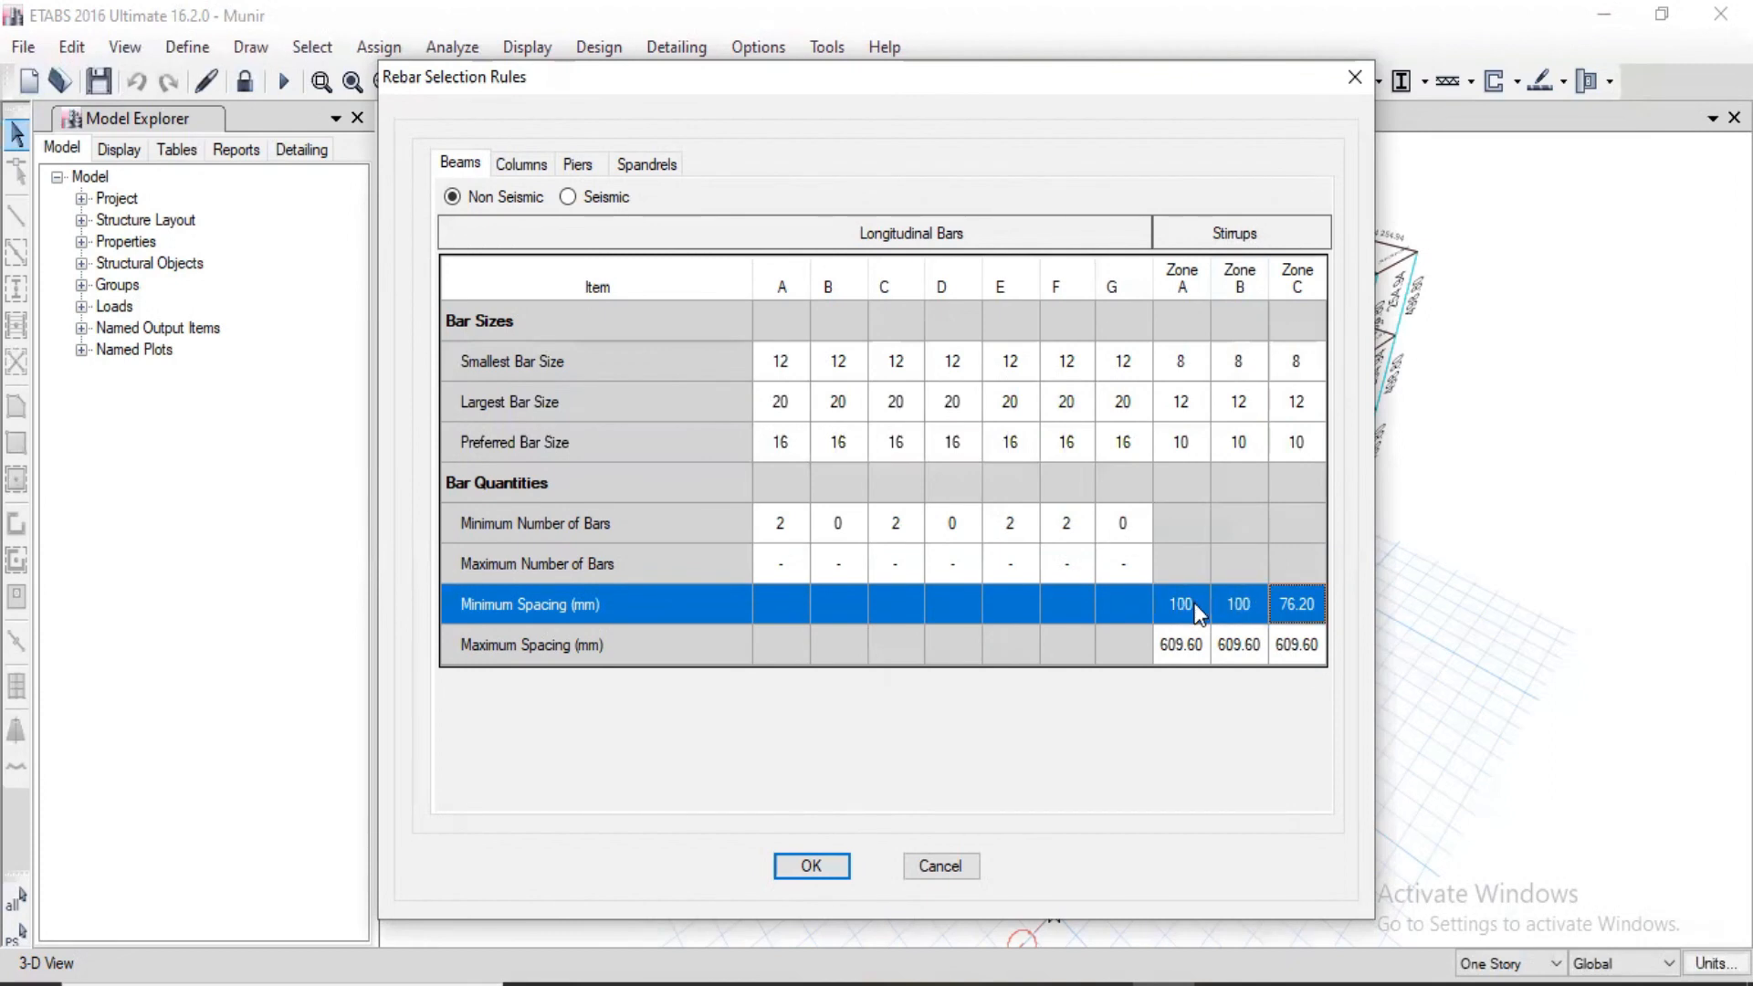
{"action": "type", "text": "100"}
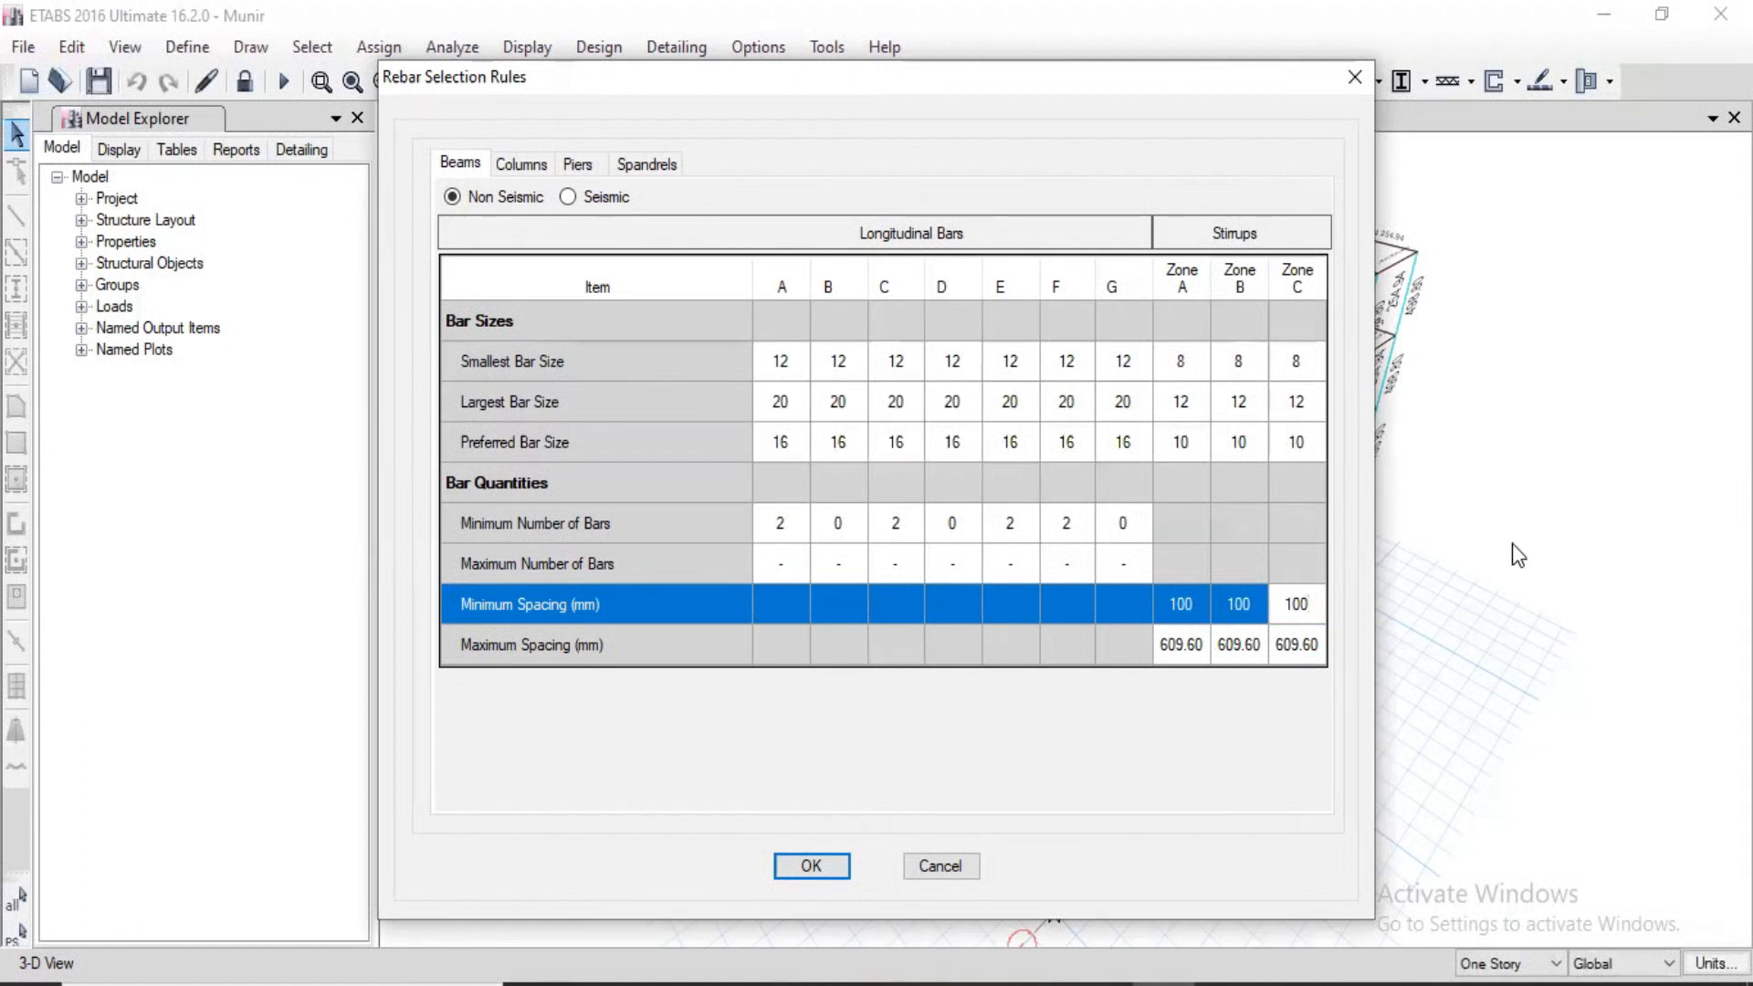
Step: Set the maximum stirrup spacing to 300 mm in zones A, B and C and apply the beam rebar rules
{"action": "left_click", "coordinate": [1163, 642]}
{"action": "type", "text": "300300"}
{"action": "key", "text": "Tab"}
{"action": "type", "text": "300"}
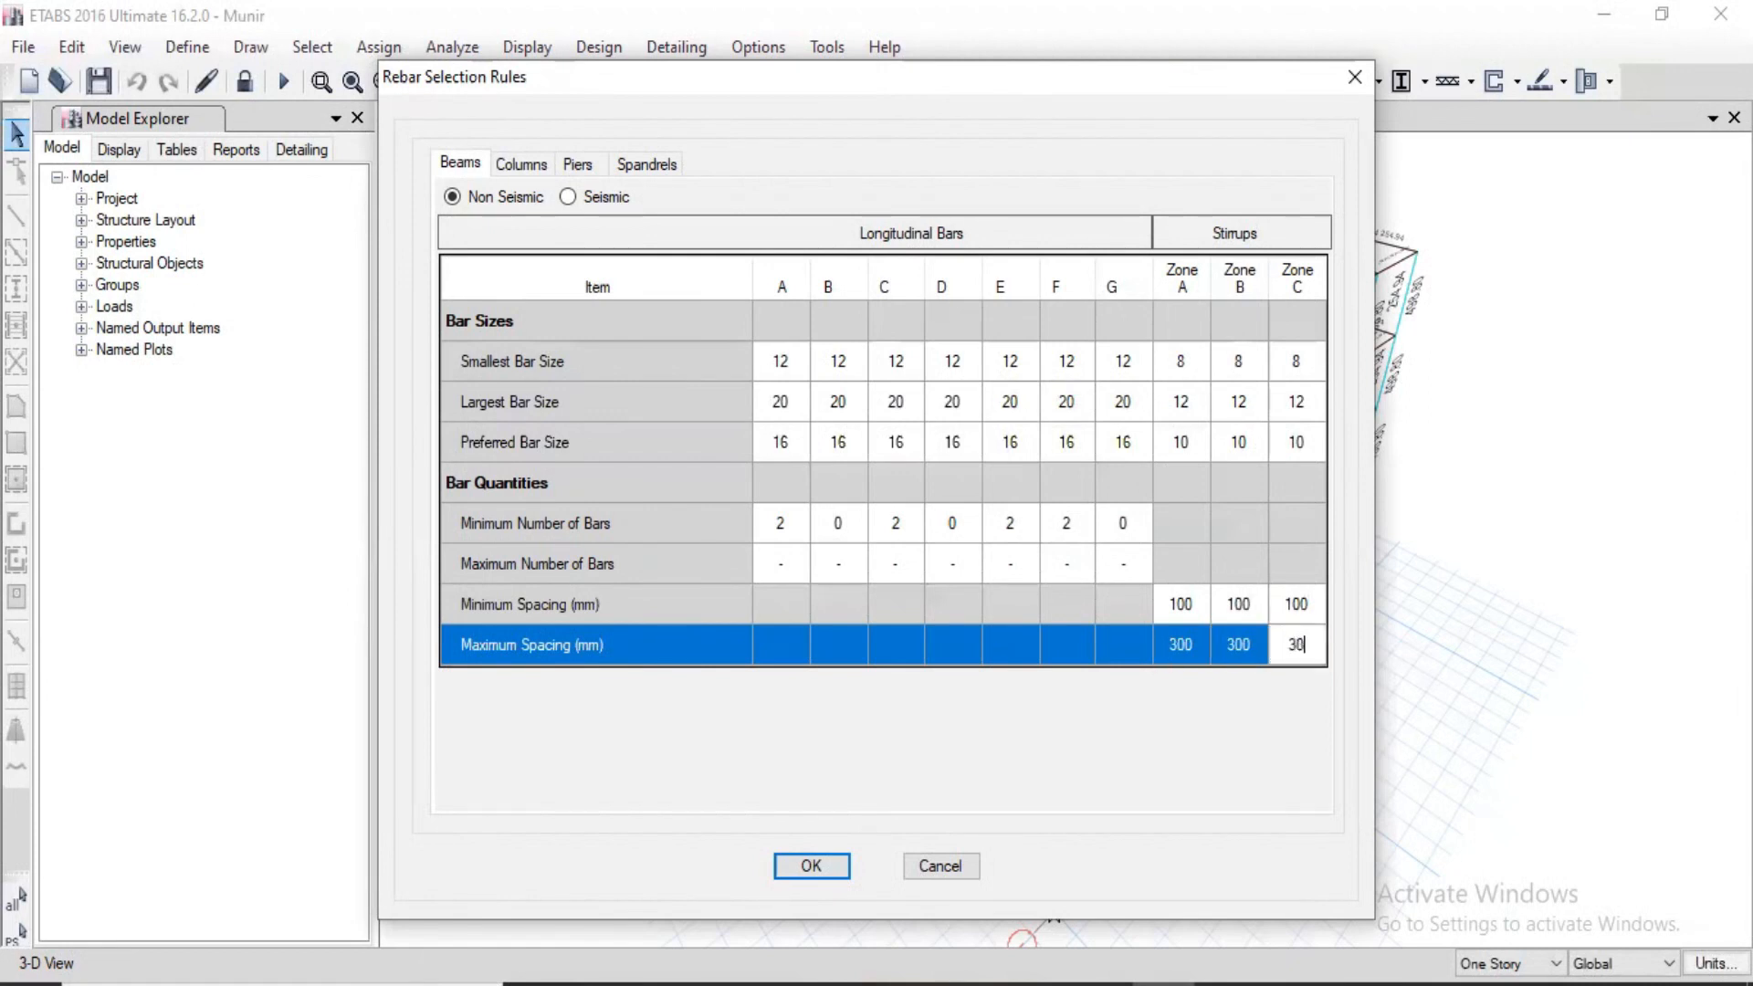
{"action": "left_click", "coordinate": [810, 865]}
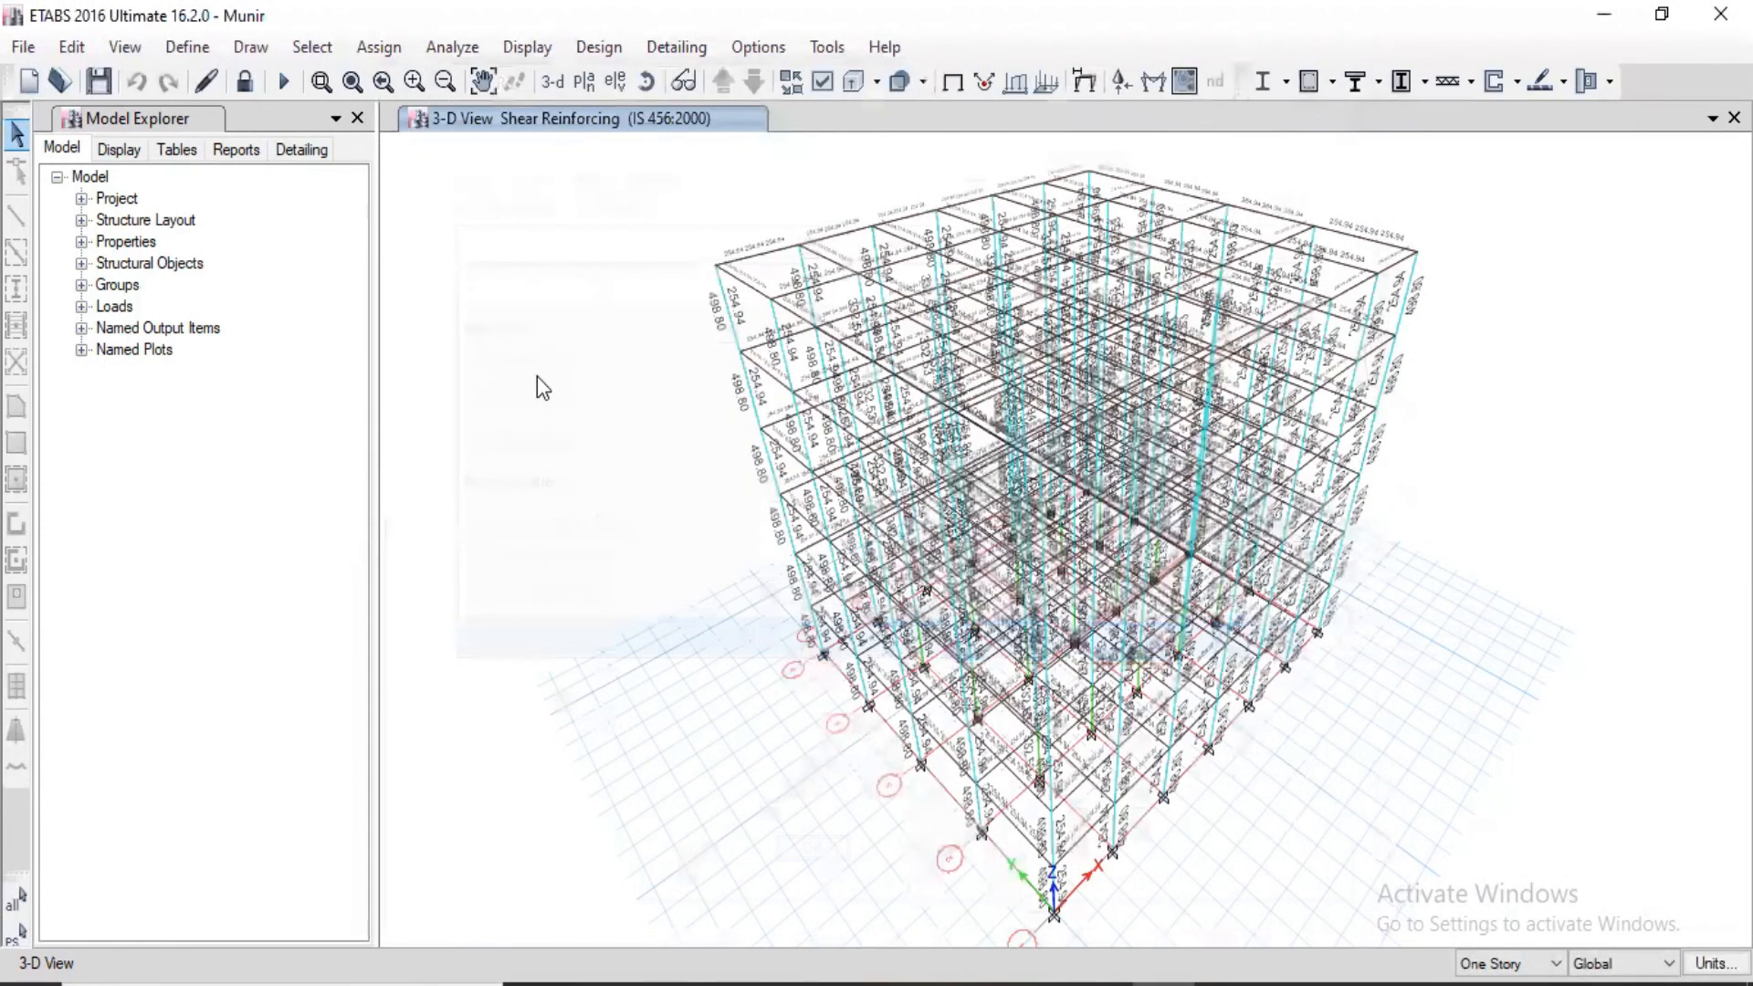
Step: Open the rebar selection rules for columns and set the smallest longitudinal bar size to 12 for non-seismic columns
{"action": "left_click", "coordinate": [677, 51]}
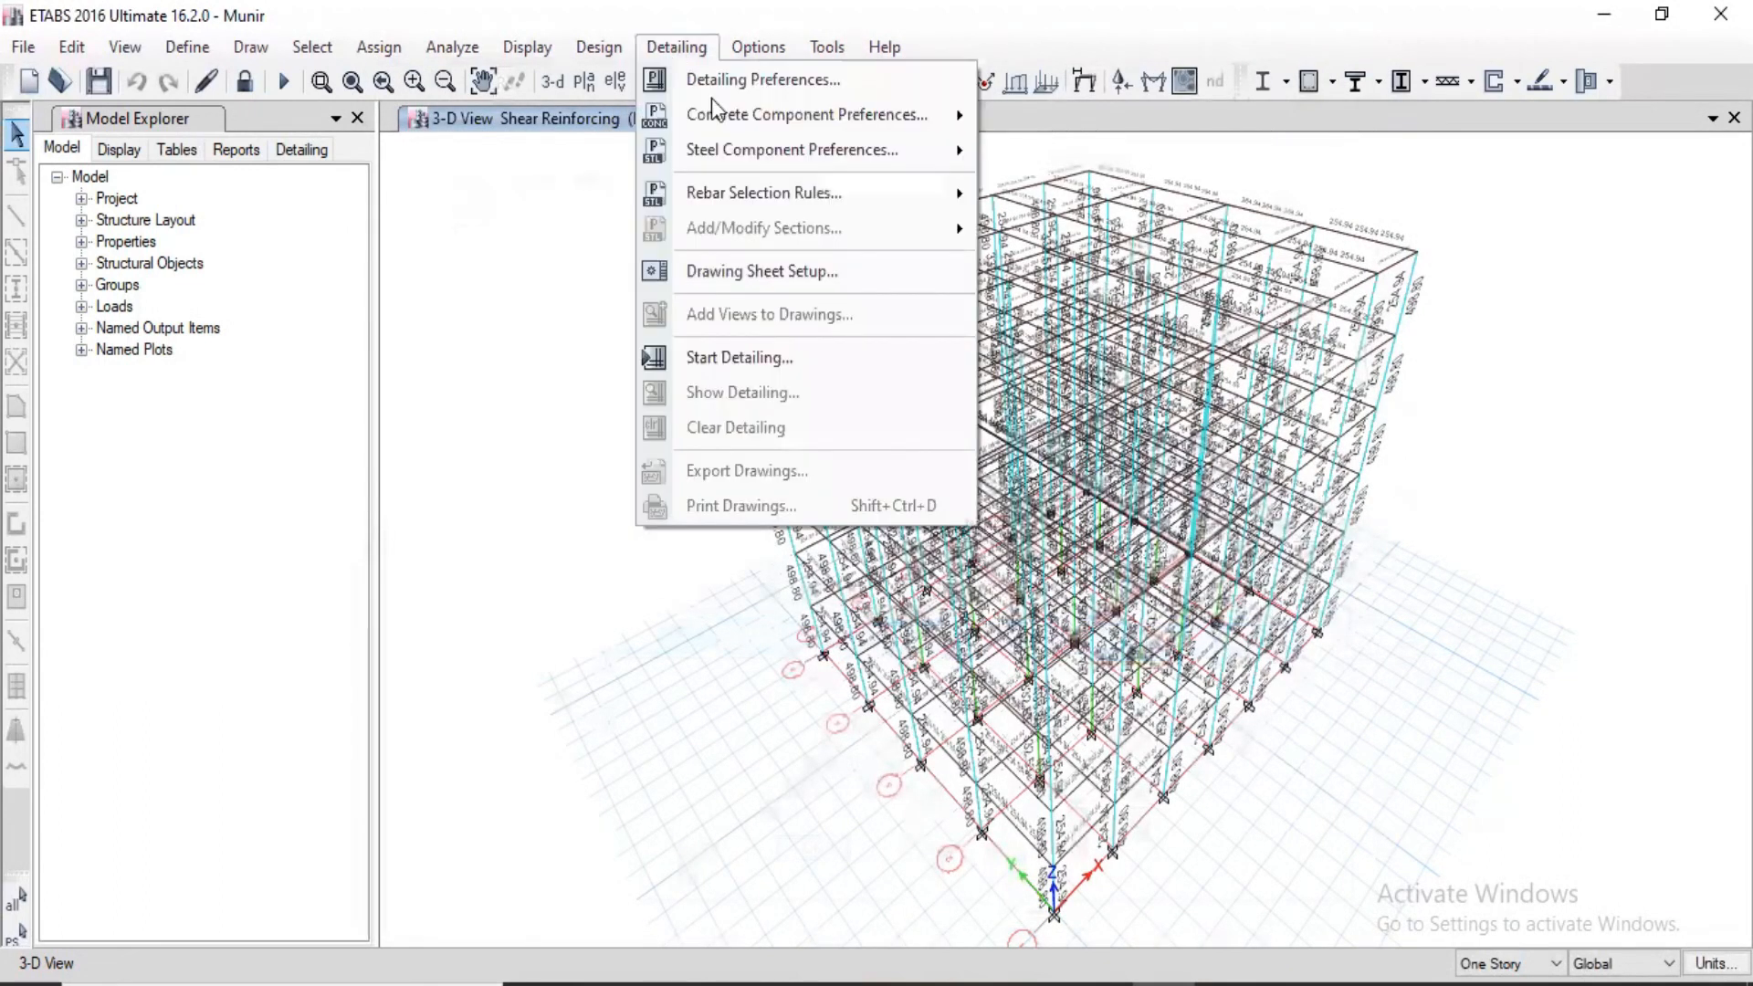
{"action": "mouse_move", "coordinate": [776, 213]}
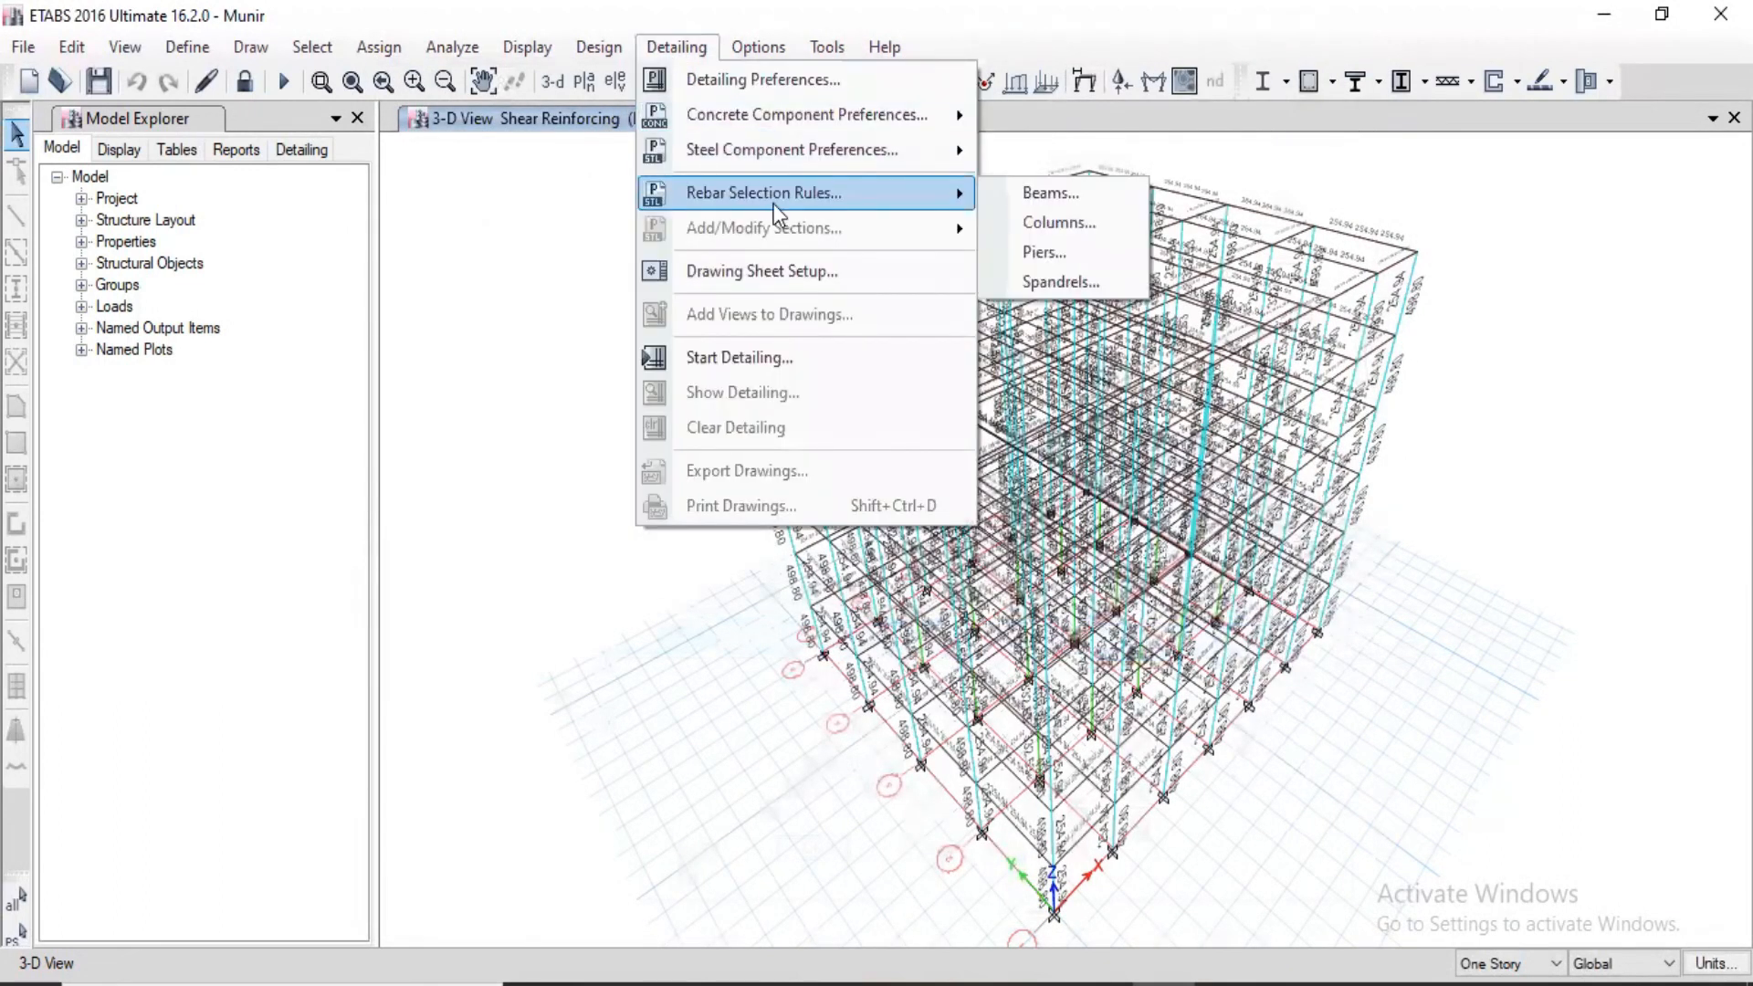
{"action": "left_click", "coordinate": [1076, 223]}
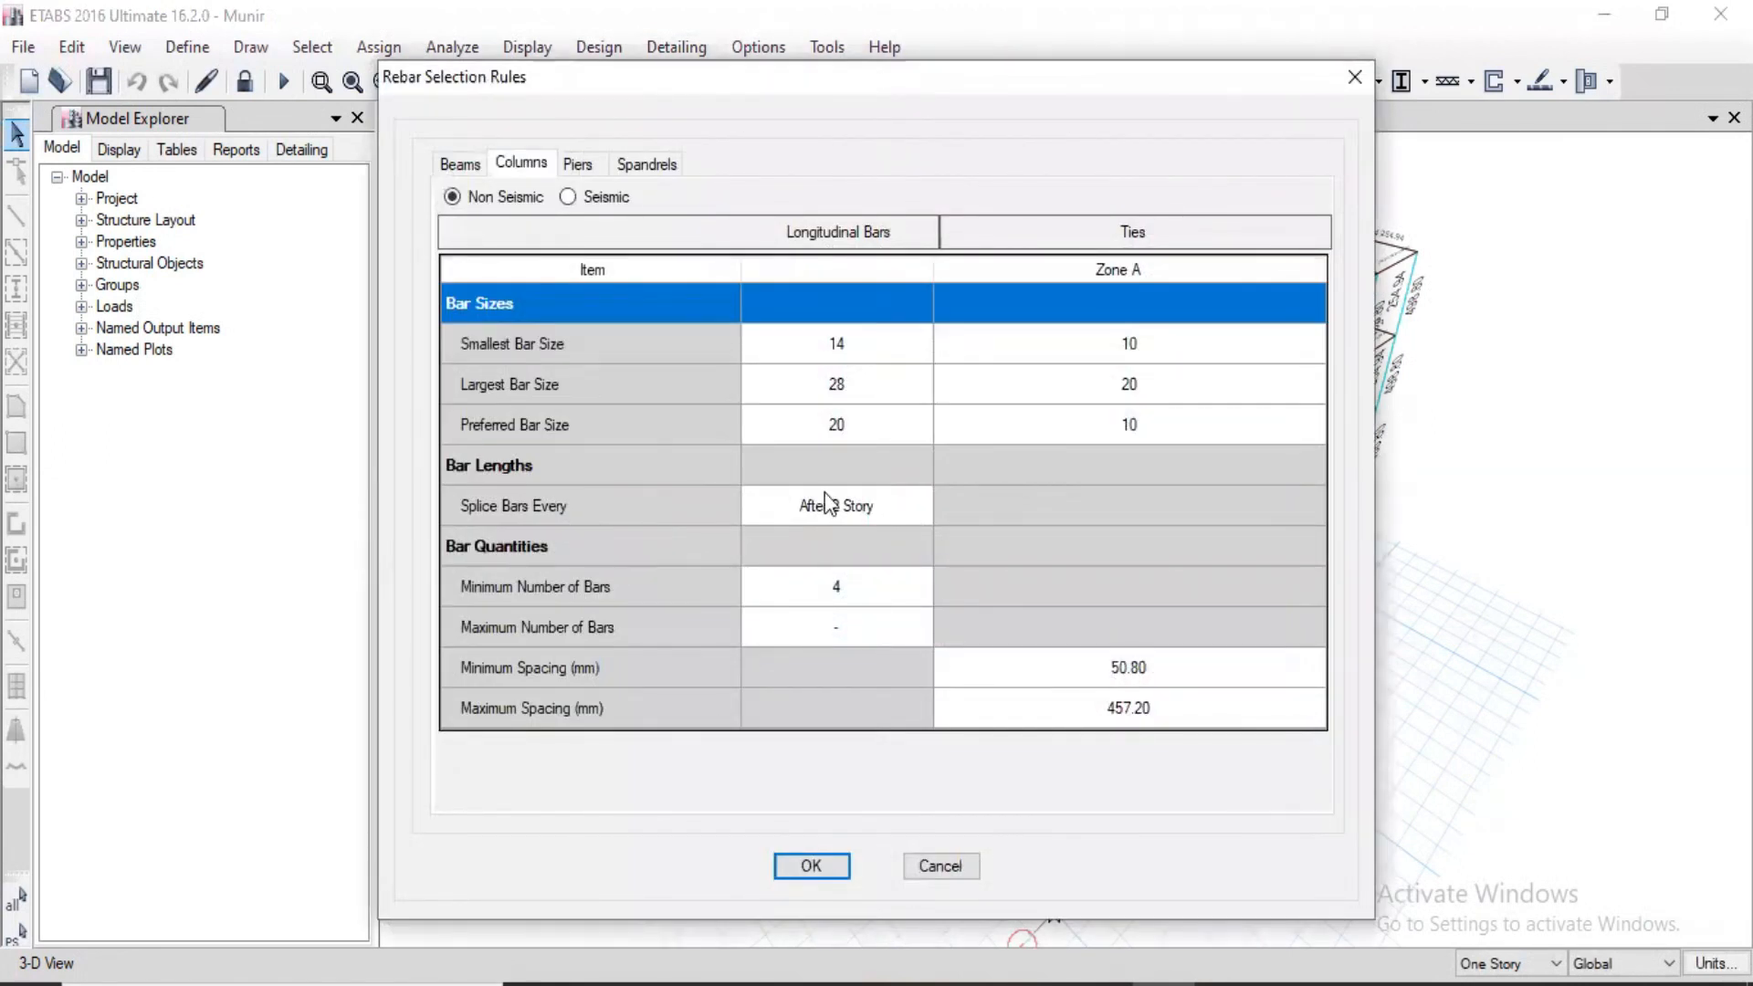
{"action": "left_click", "coordinate": [899, 343]}
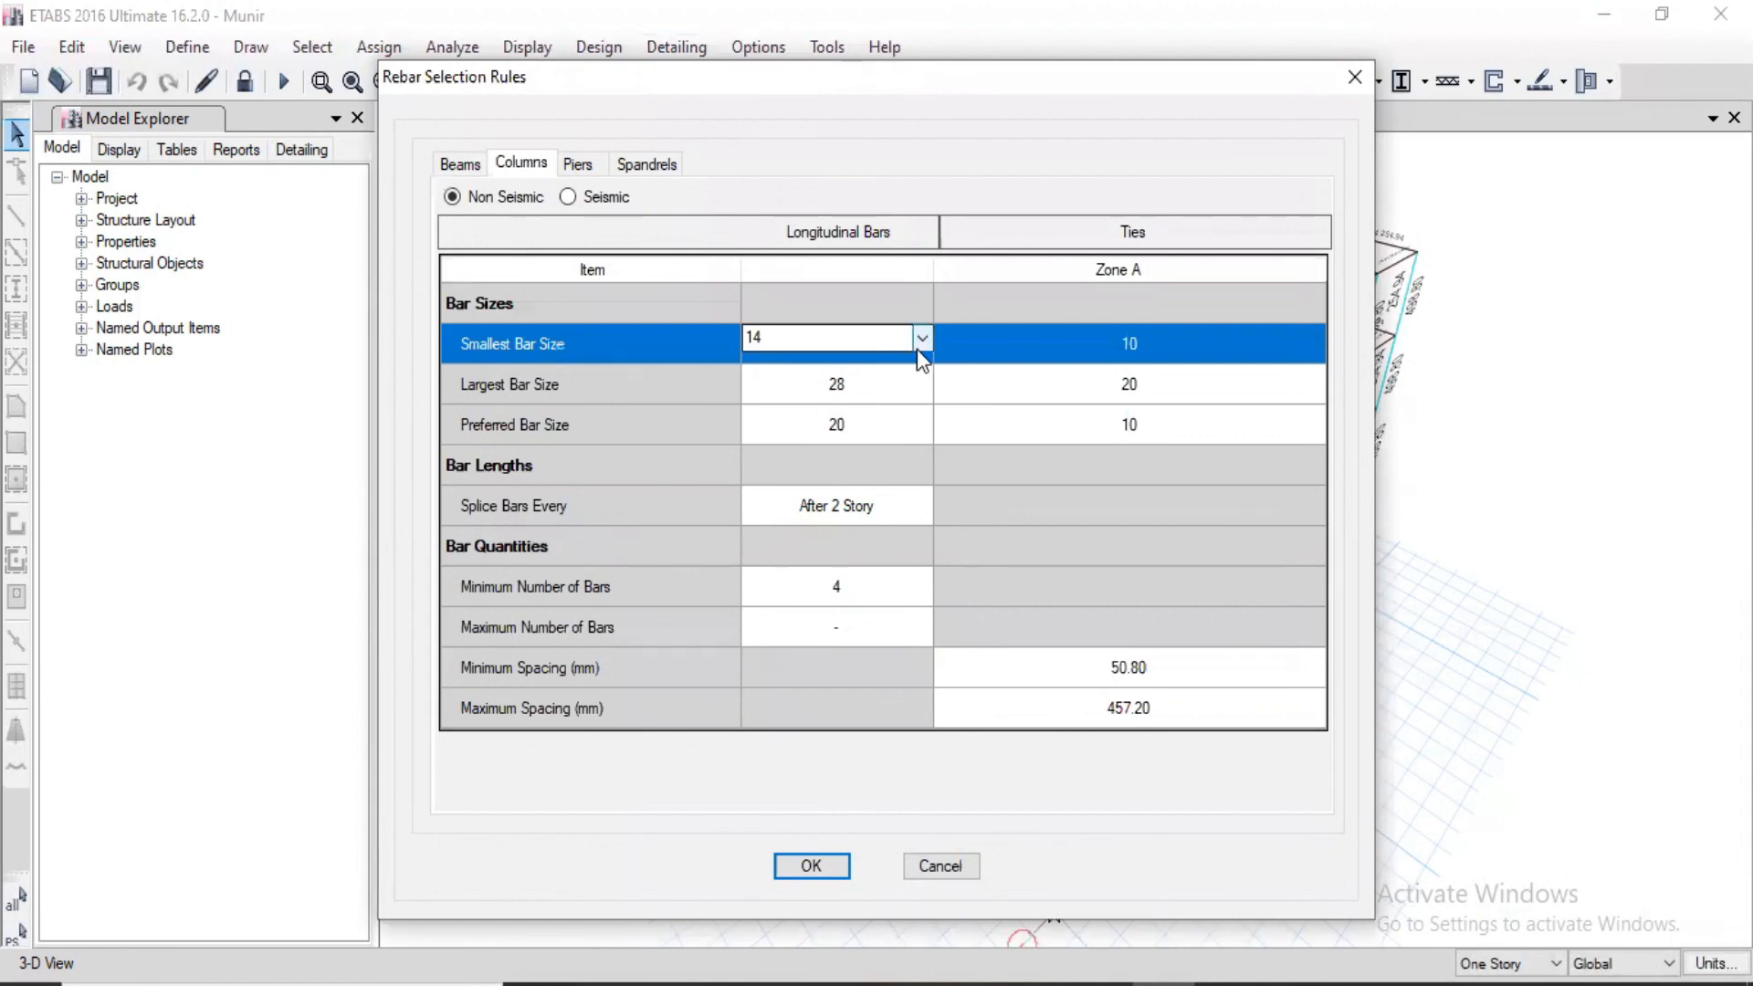
{"action": "left_click", "coordinate": [918, 345]}
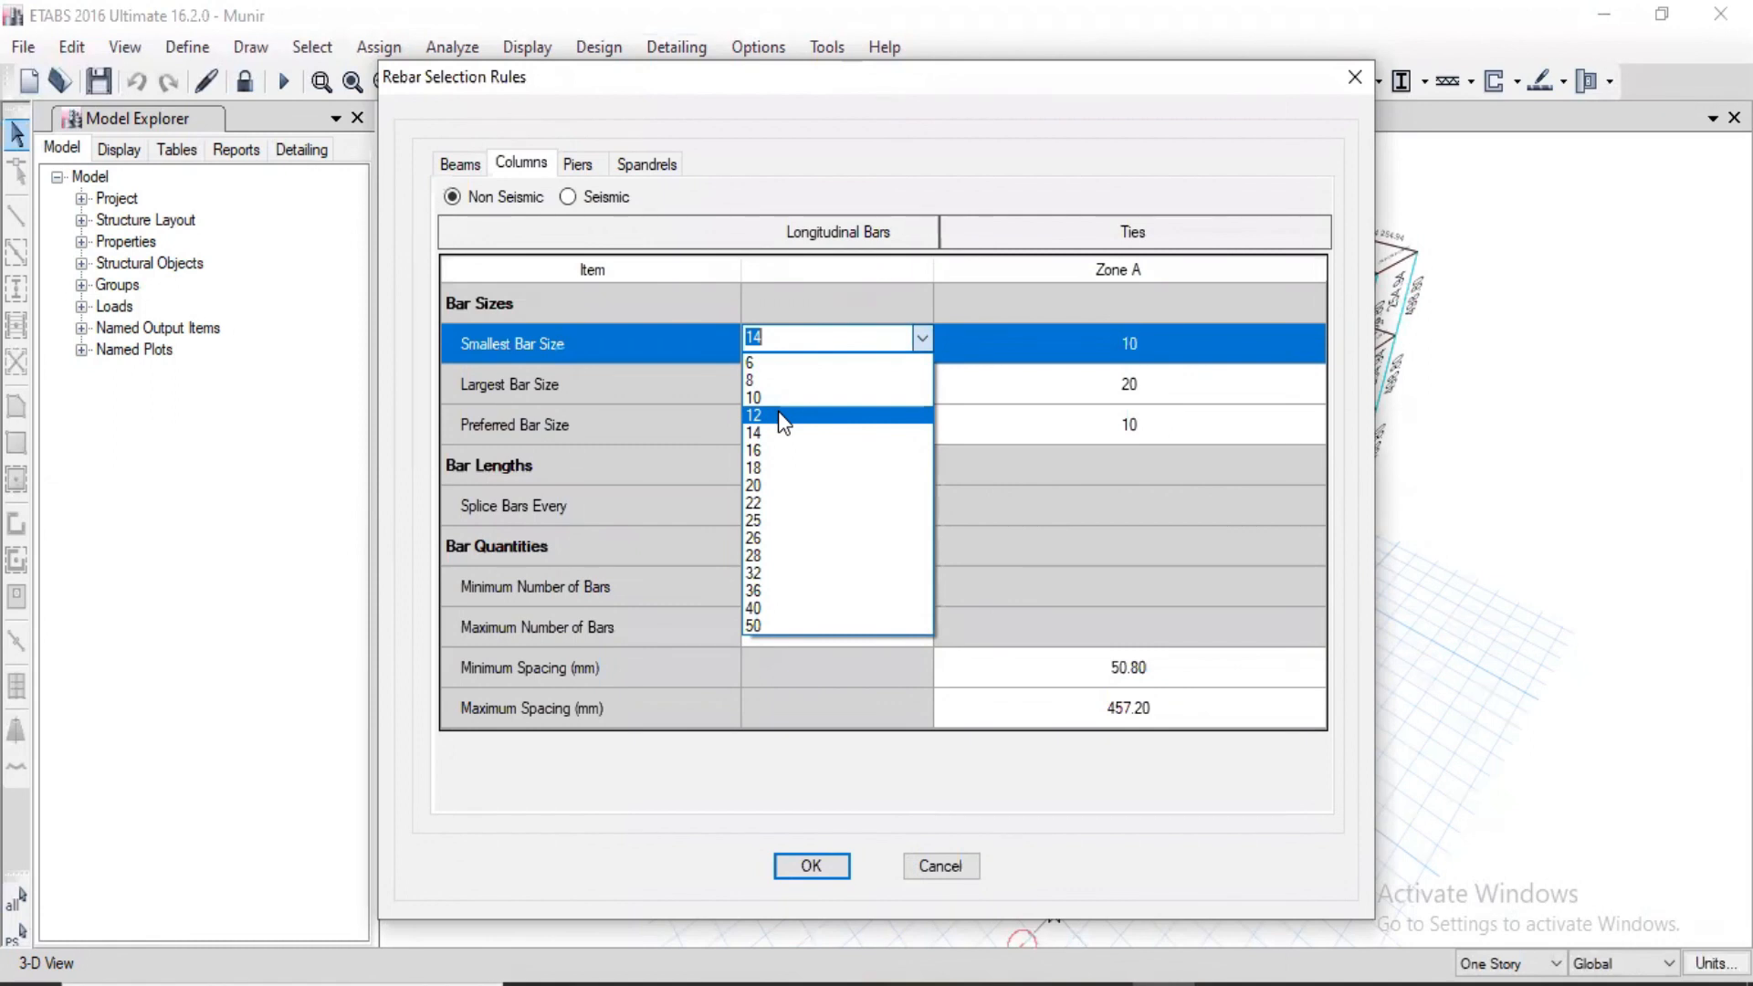
{"action": "left_click", "coordinate": [778, 413]}
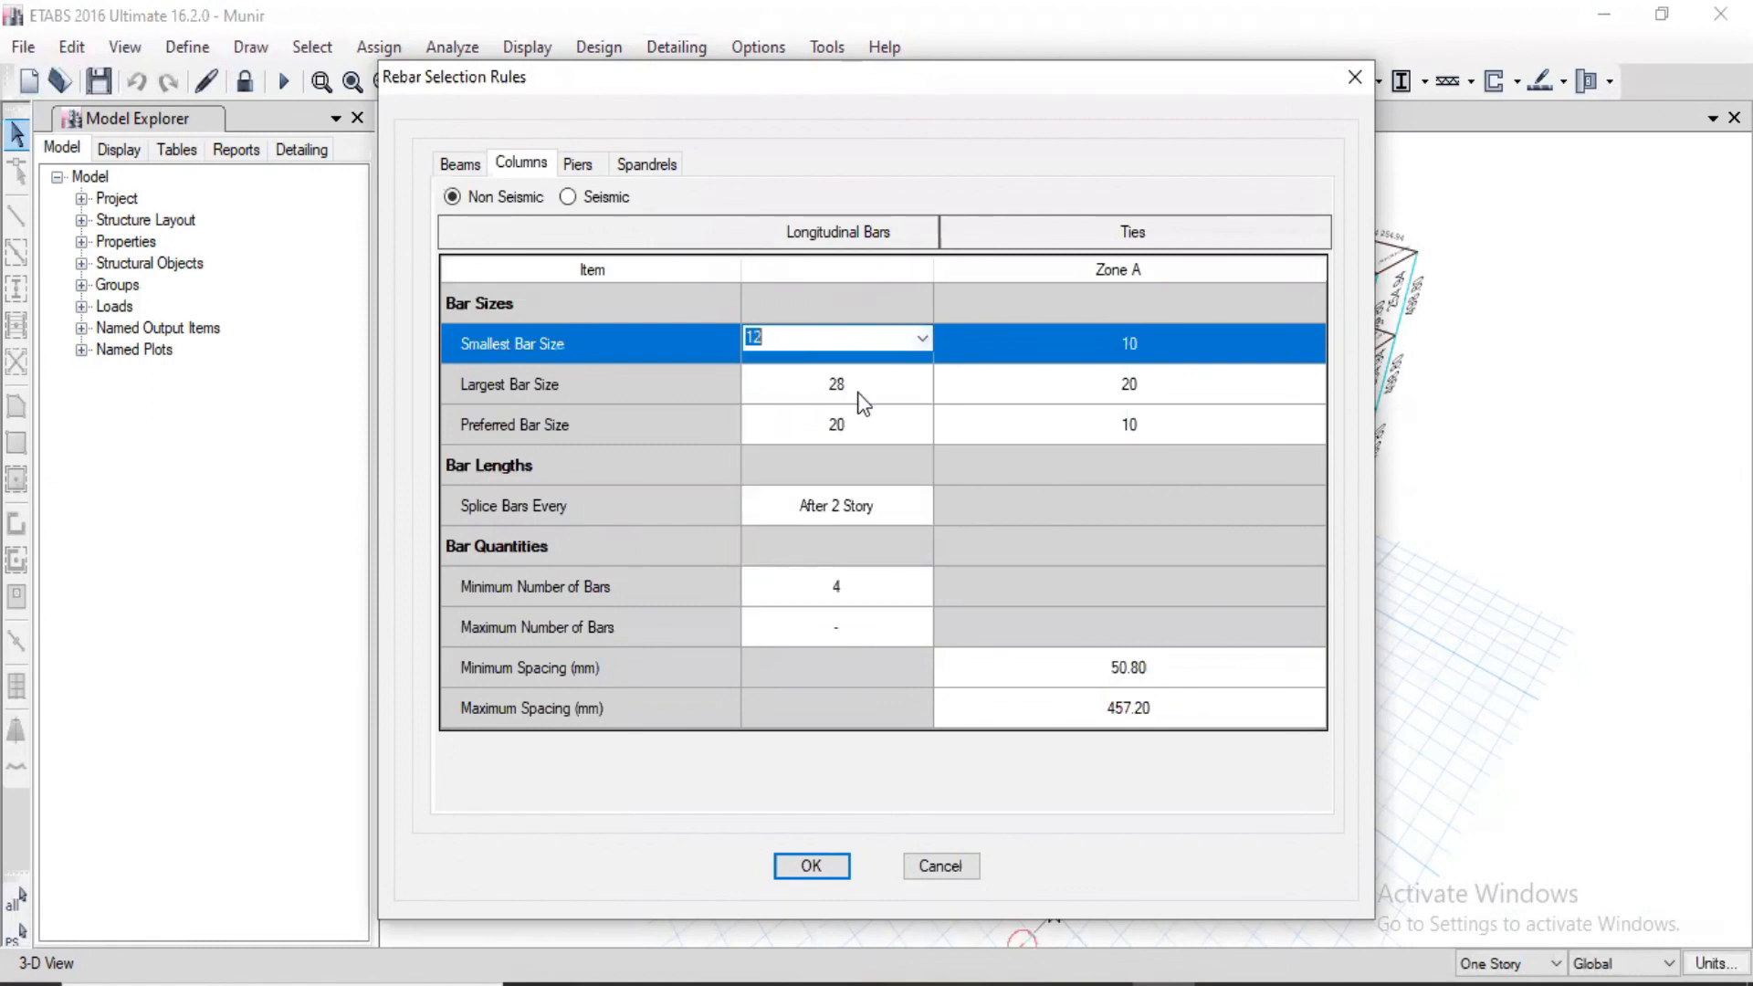
Step: Set the largest longitudinal bar size to 20 and the preferred size to 16 for non-seismic columns
{"action": "left_click", "coordinate": [922, 382]}
{"action": "left_click", "coordinate": [922, 382]}
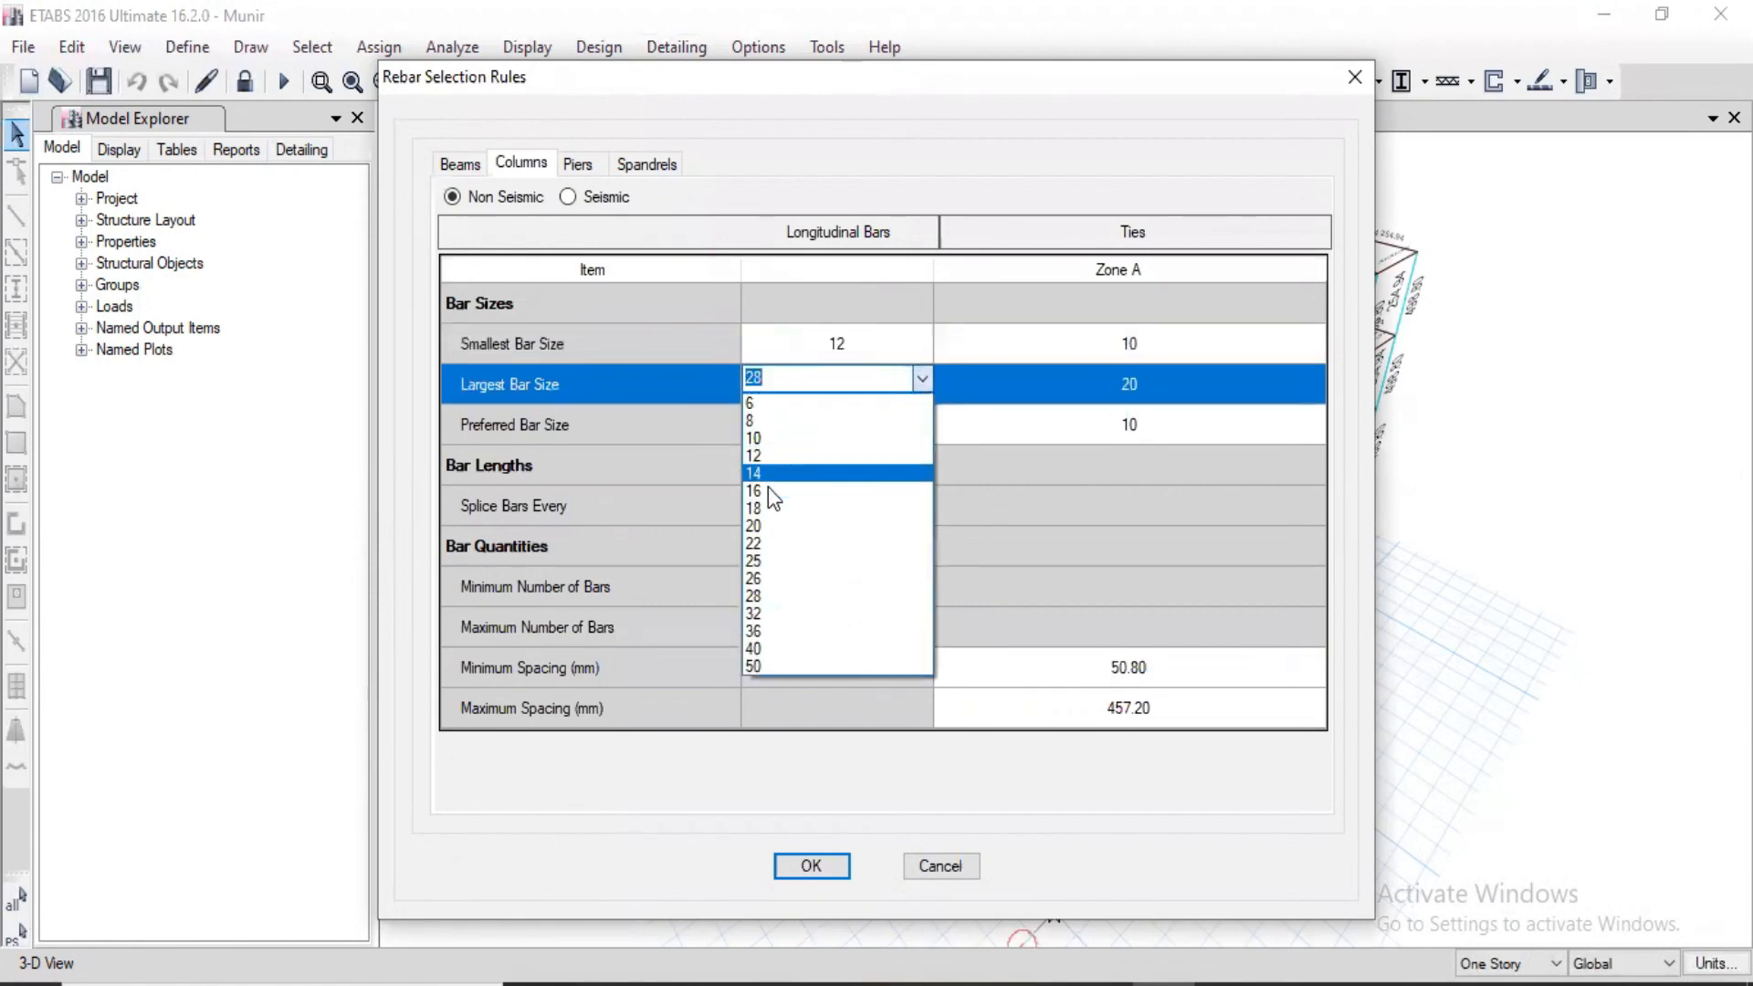
{"action": "left_click", "coordinate": [765, 524]}
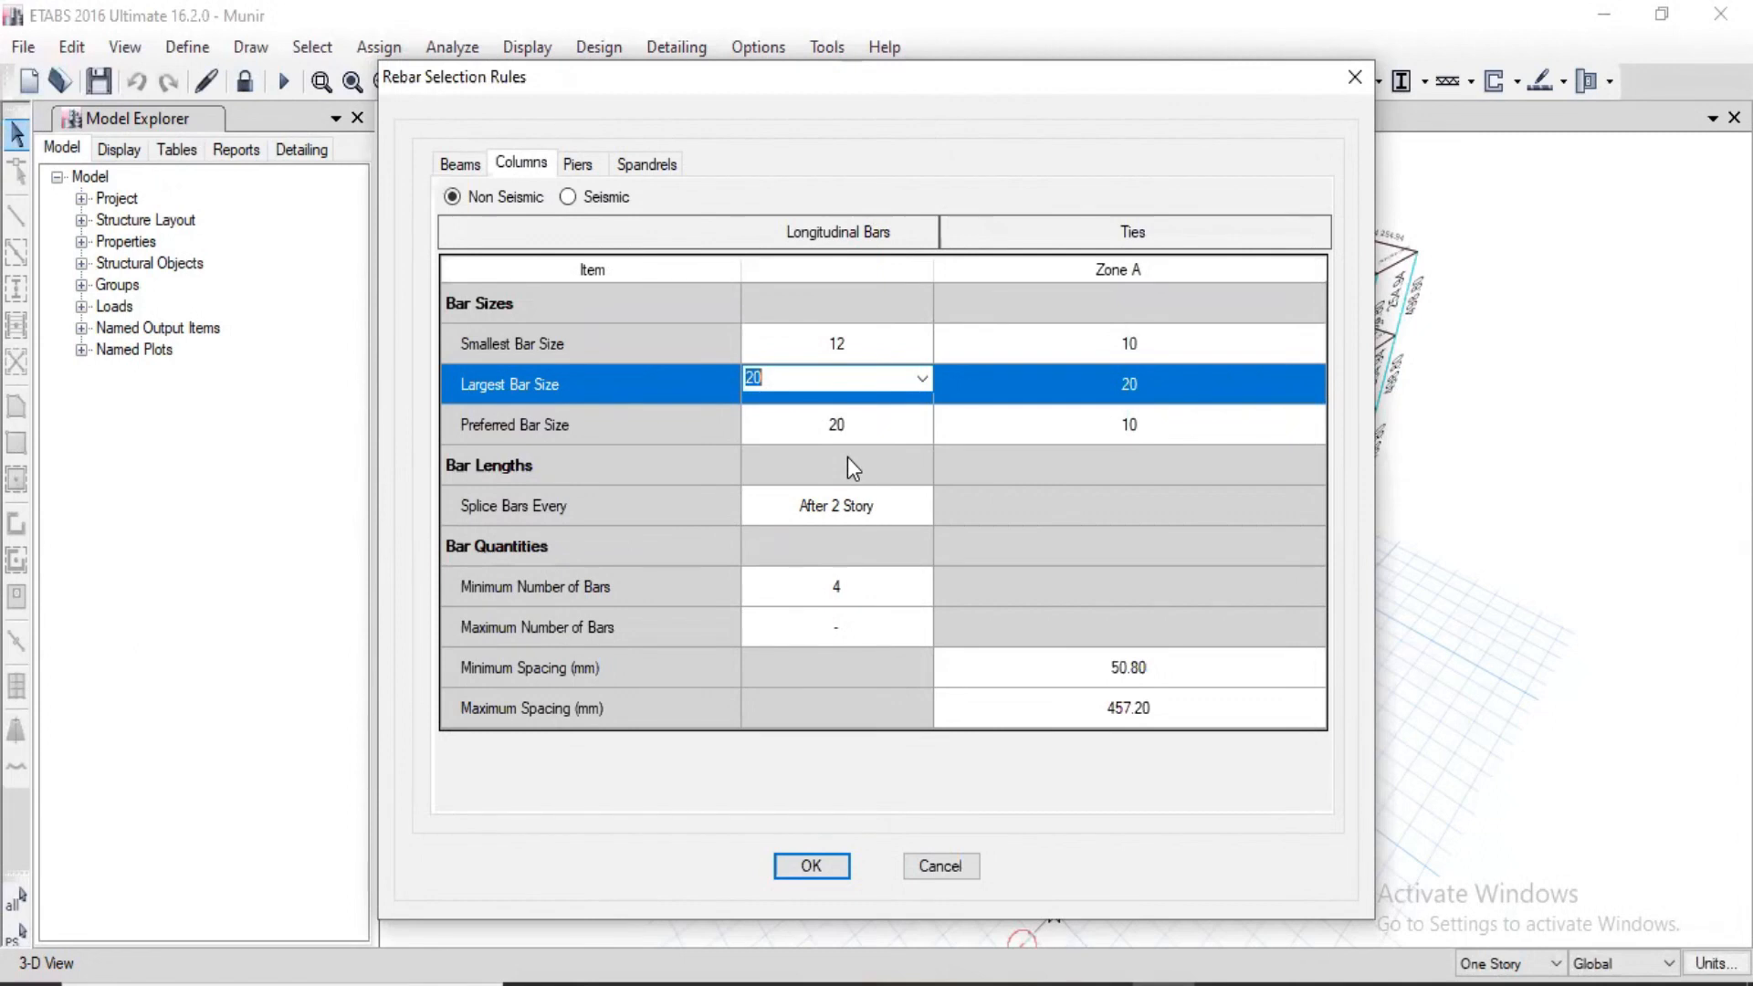
{"action": "left_click", "coordinate": [911, 422]}
{"action": "left_click", "coordinate": [922, 422]}
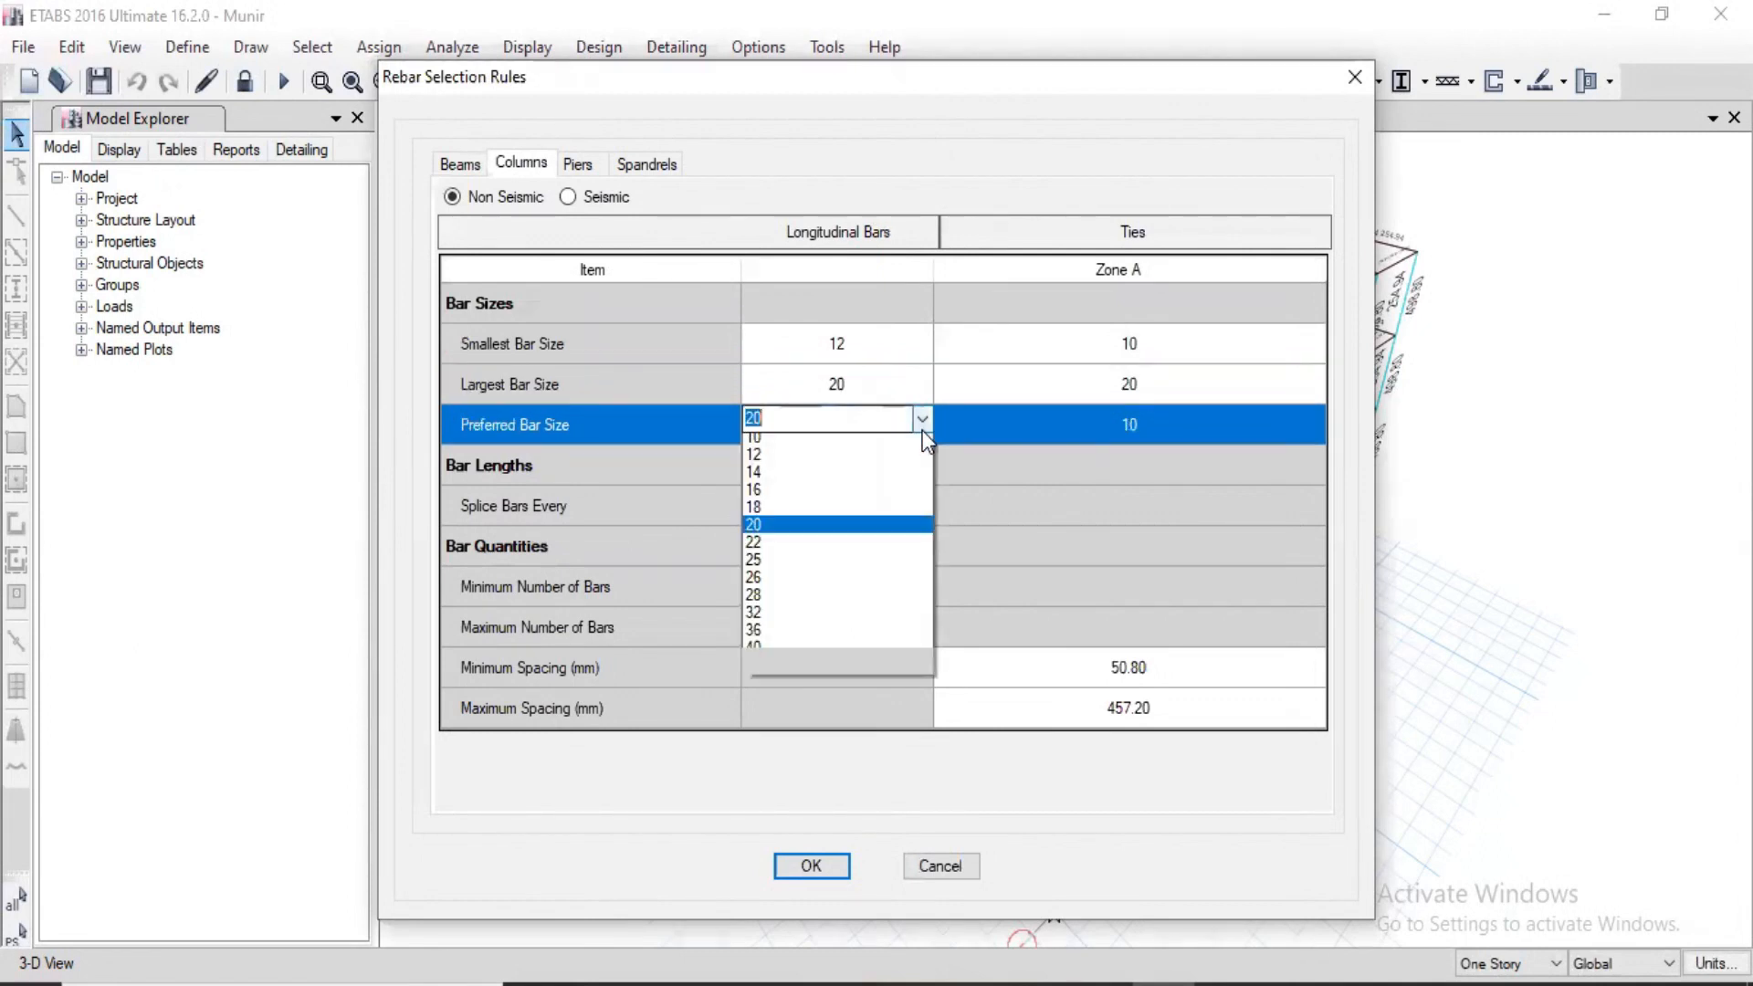
{"action": "left_click", "coordinate": [790, 532]}
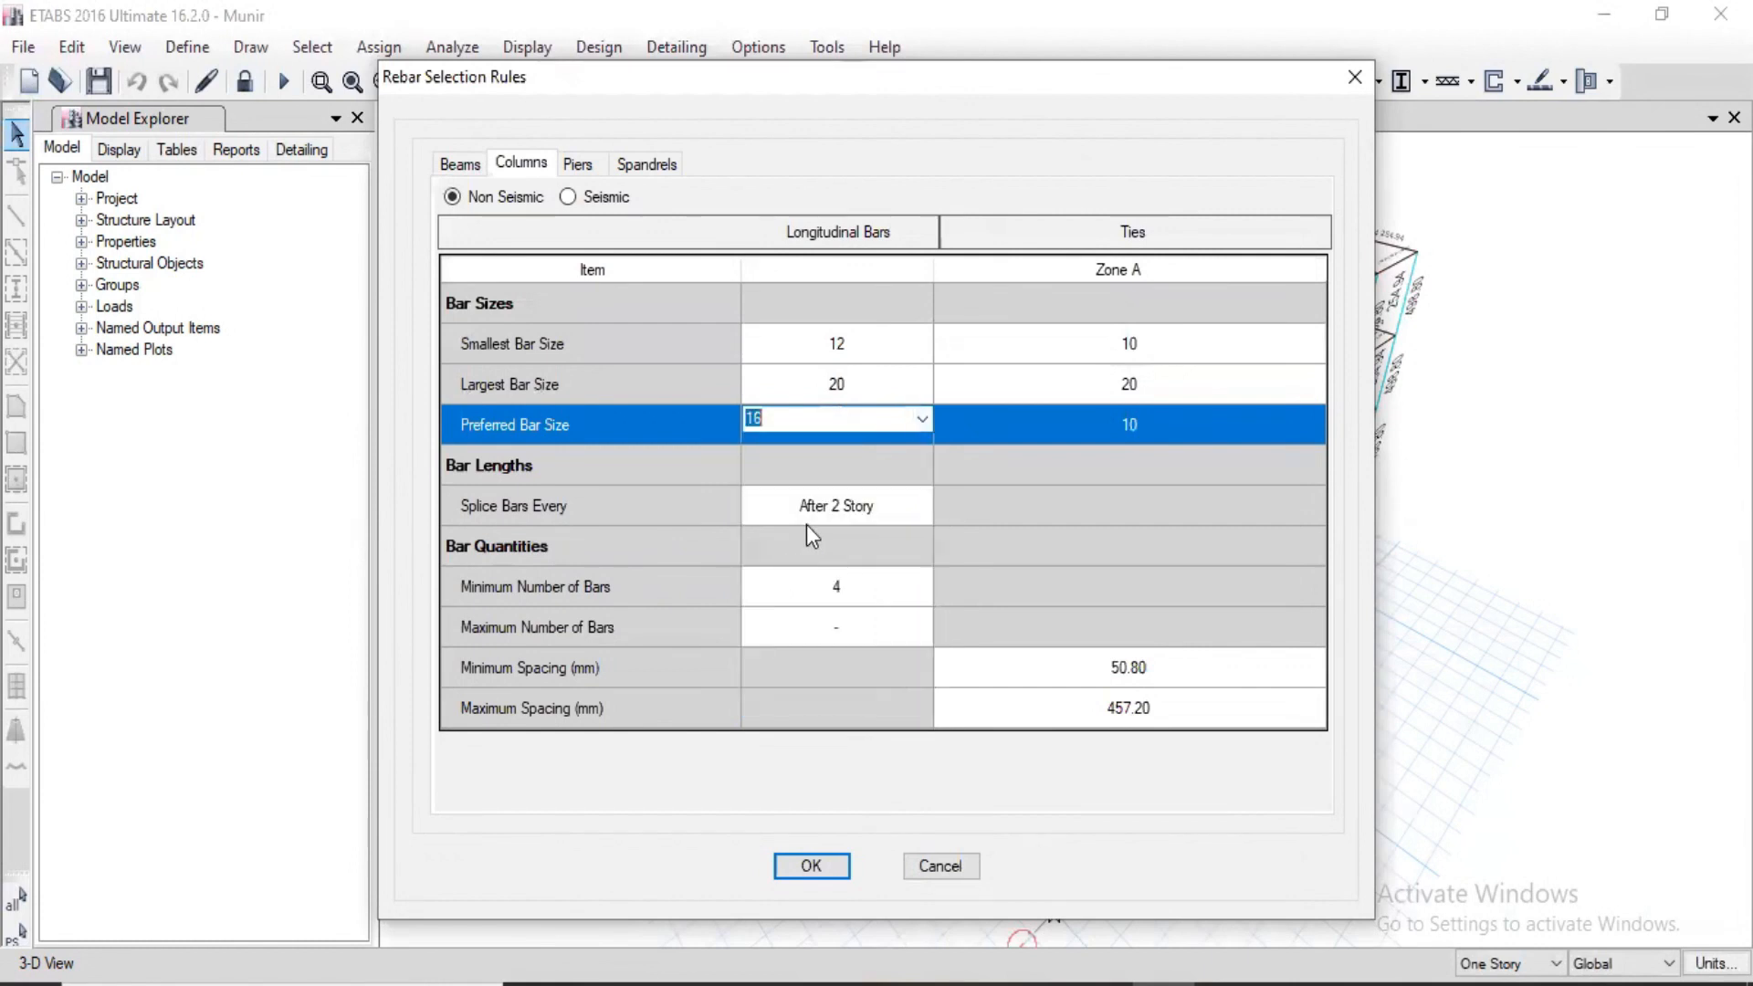
Step: Set the smallest tie bar size to 8 and the largest to 12 in zone A for non-seismic columns
{"action": "left_click", "coordinate": [1175, 349]}
{"action": "left_click", "coordinate": [1313, 338]}
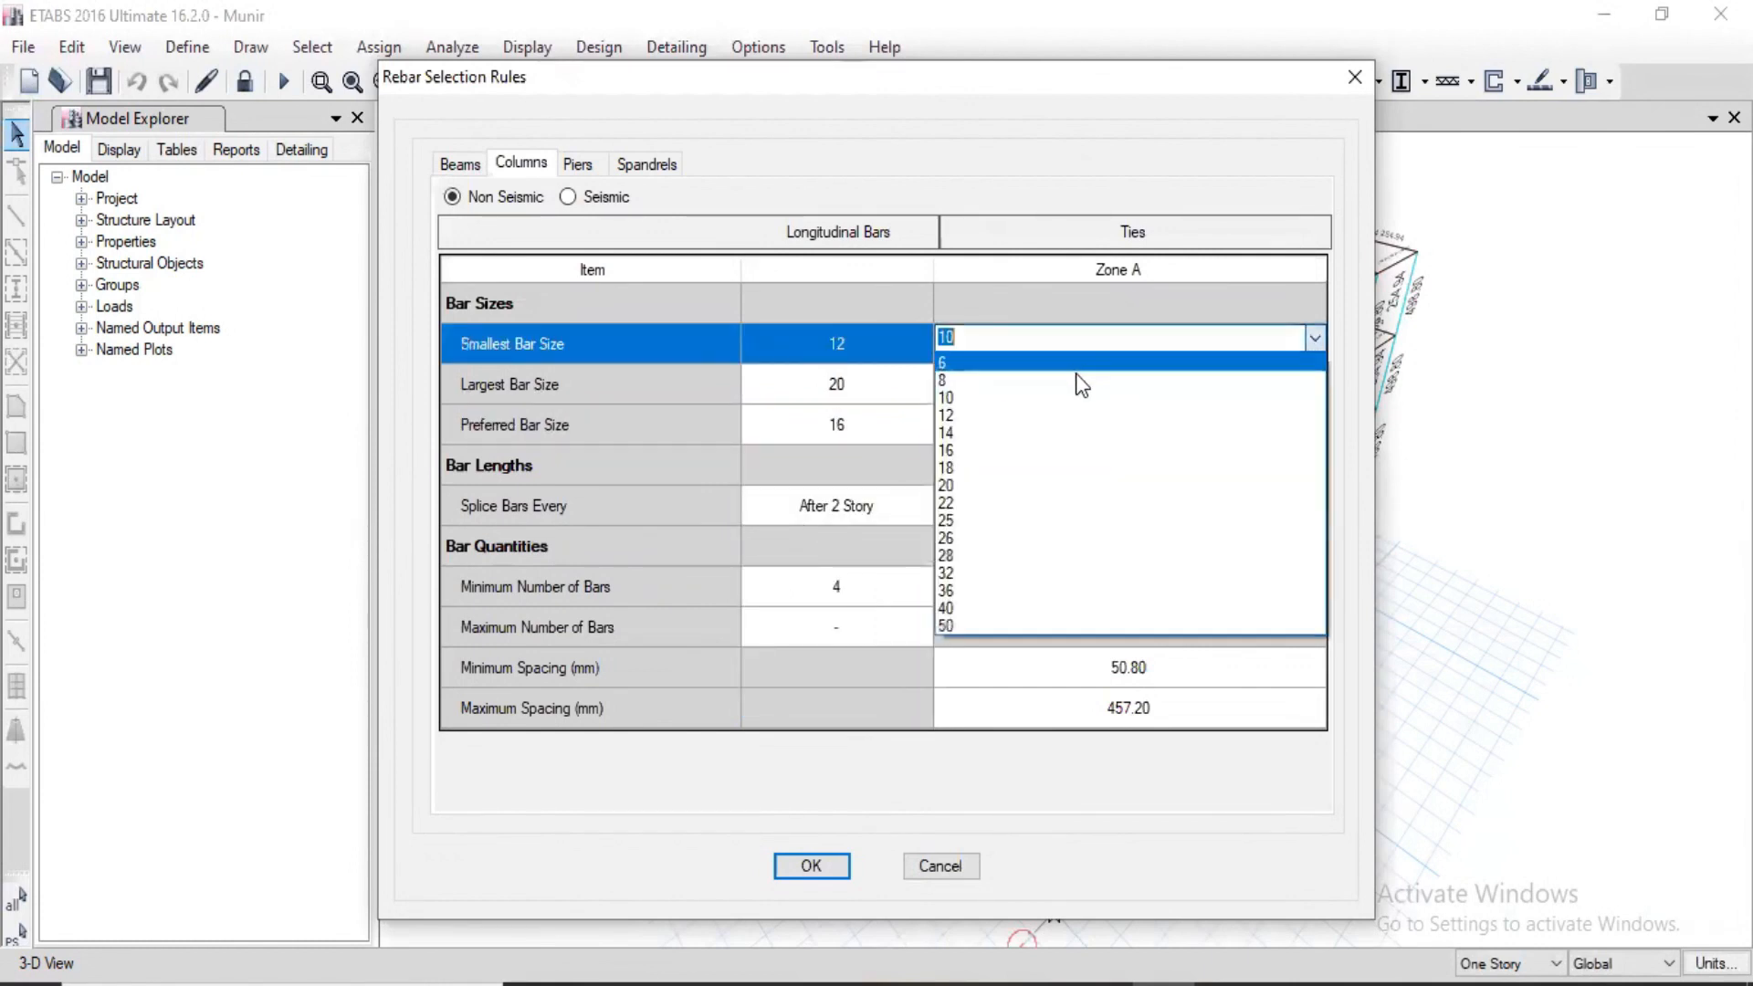
{"action": "left_click", "coordinate": [1066, 381]}
{"action": "left_click", "coordinate": [1293, 393]}
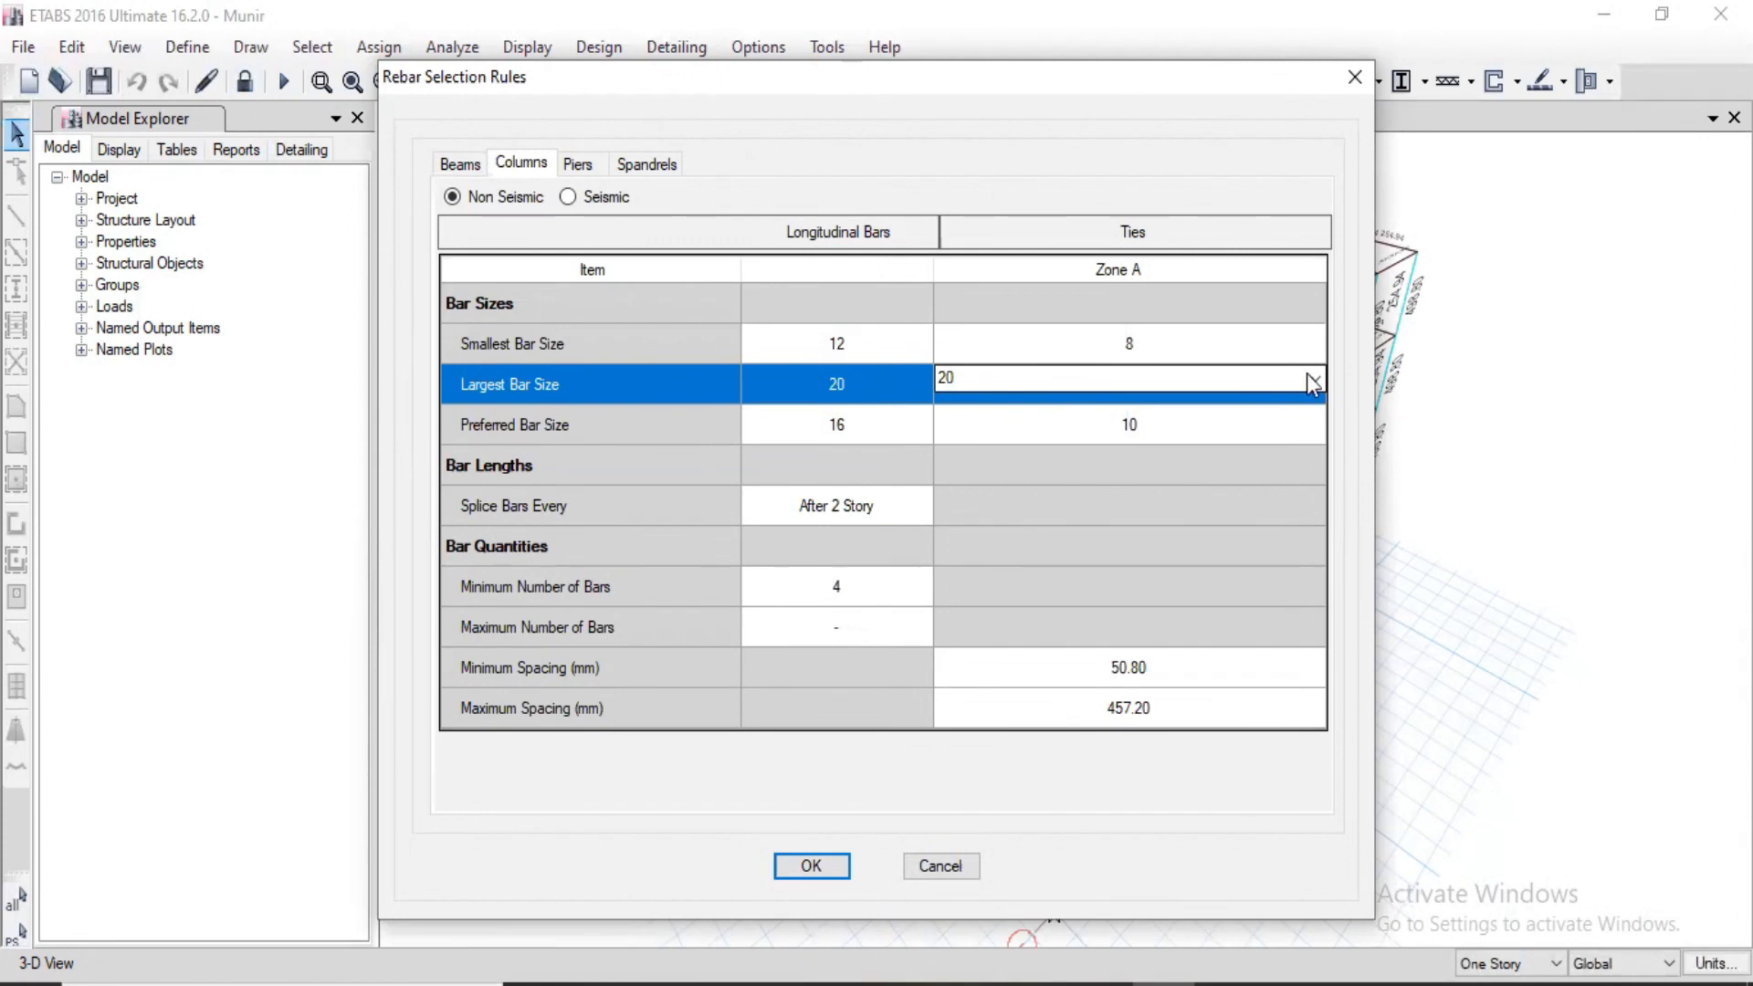
{"action": "left_click", "coordinate": [1313, 378]}
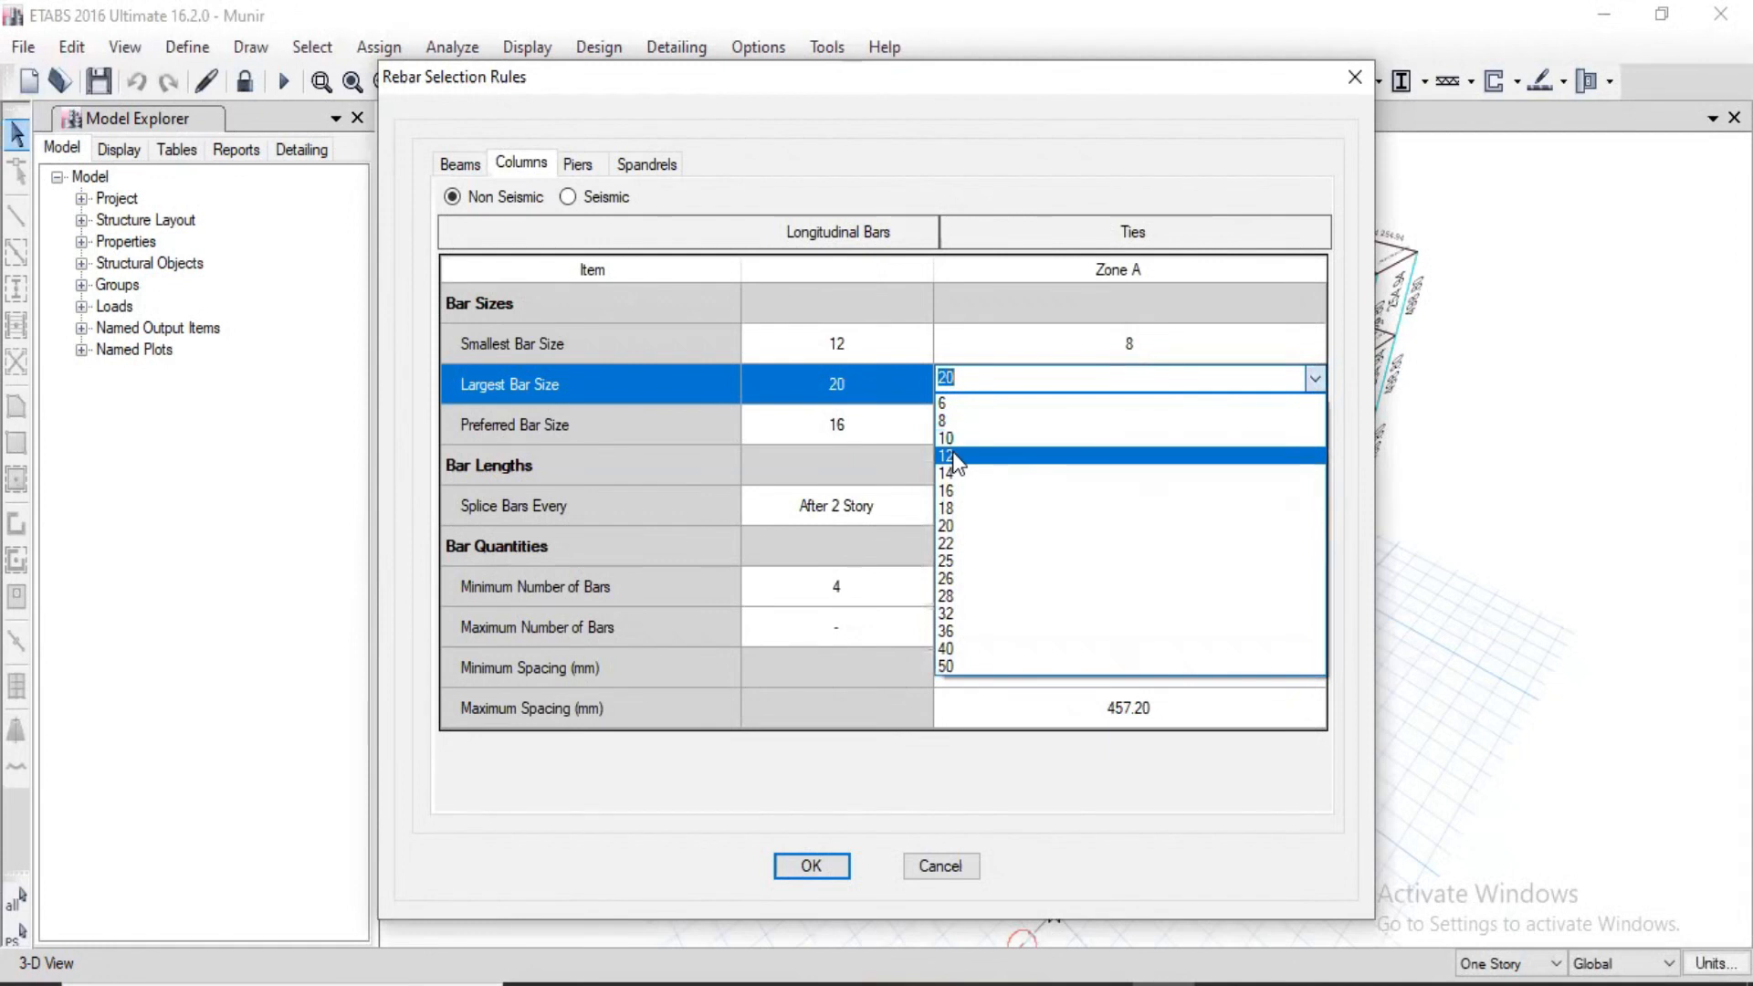
{"action": "left_click", "coordinate": [951, 456]}
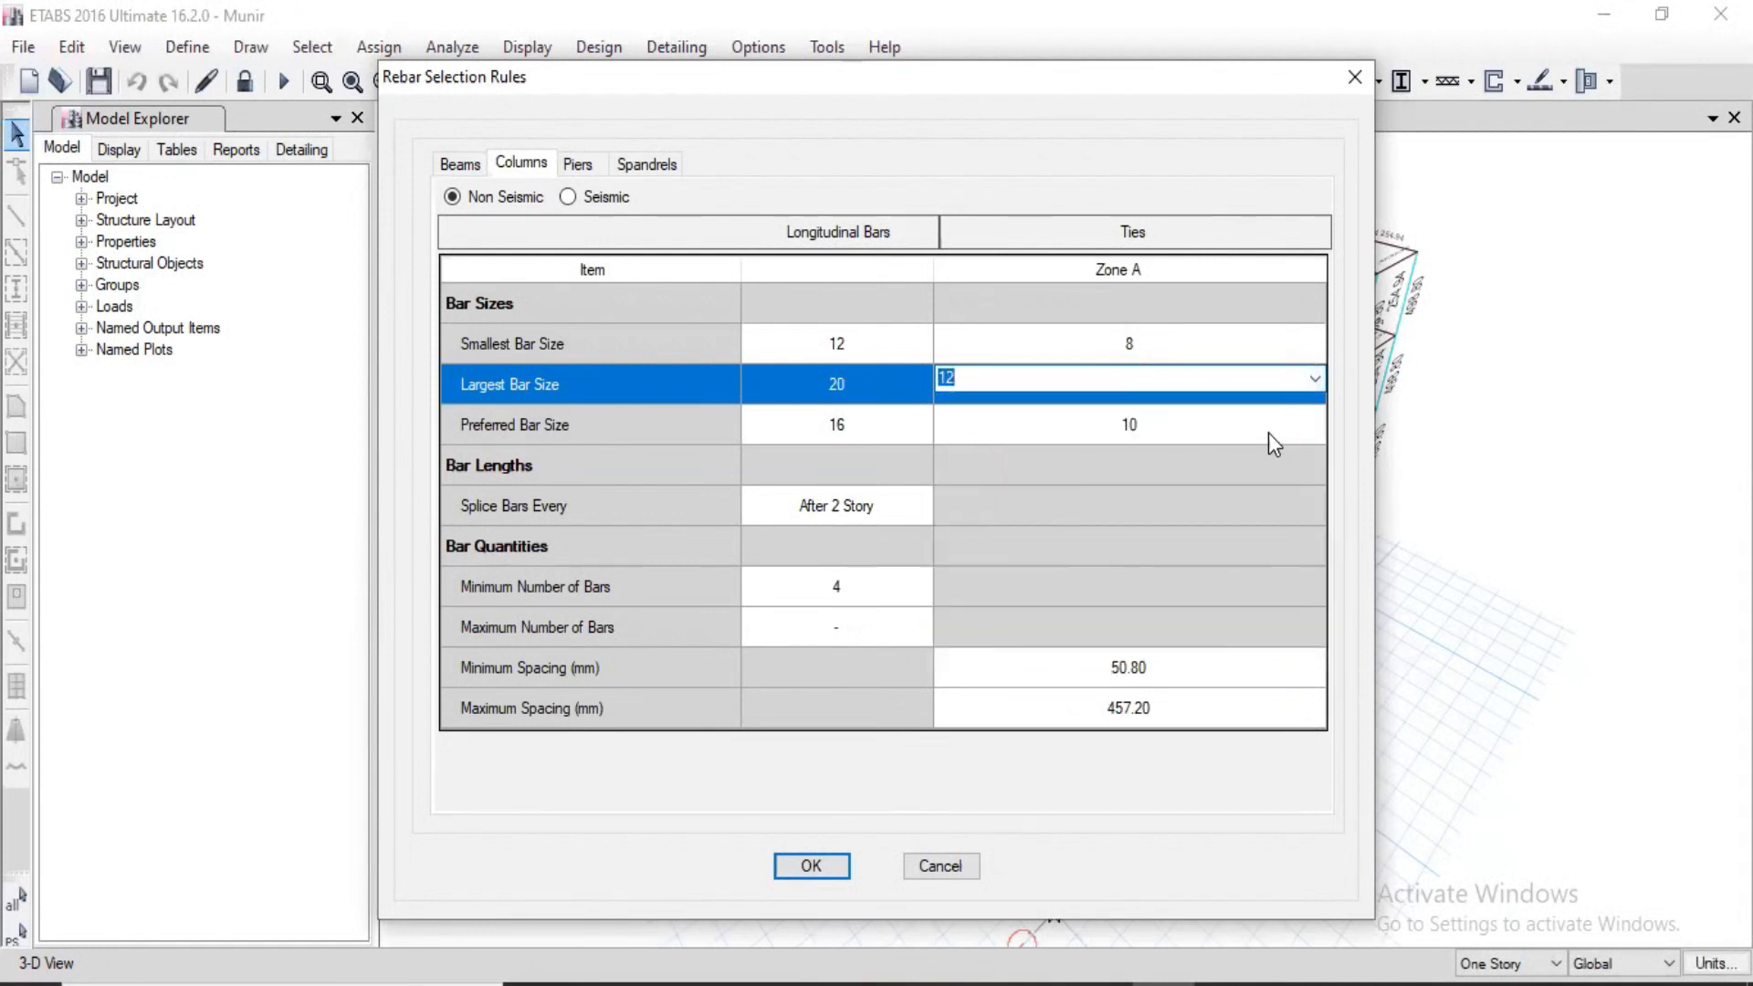
{"action": "left_click", "coordinate": [1306, 422]}
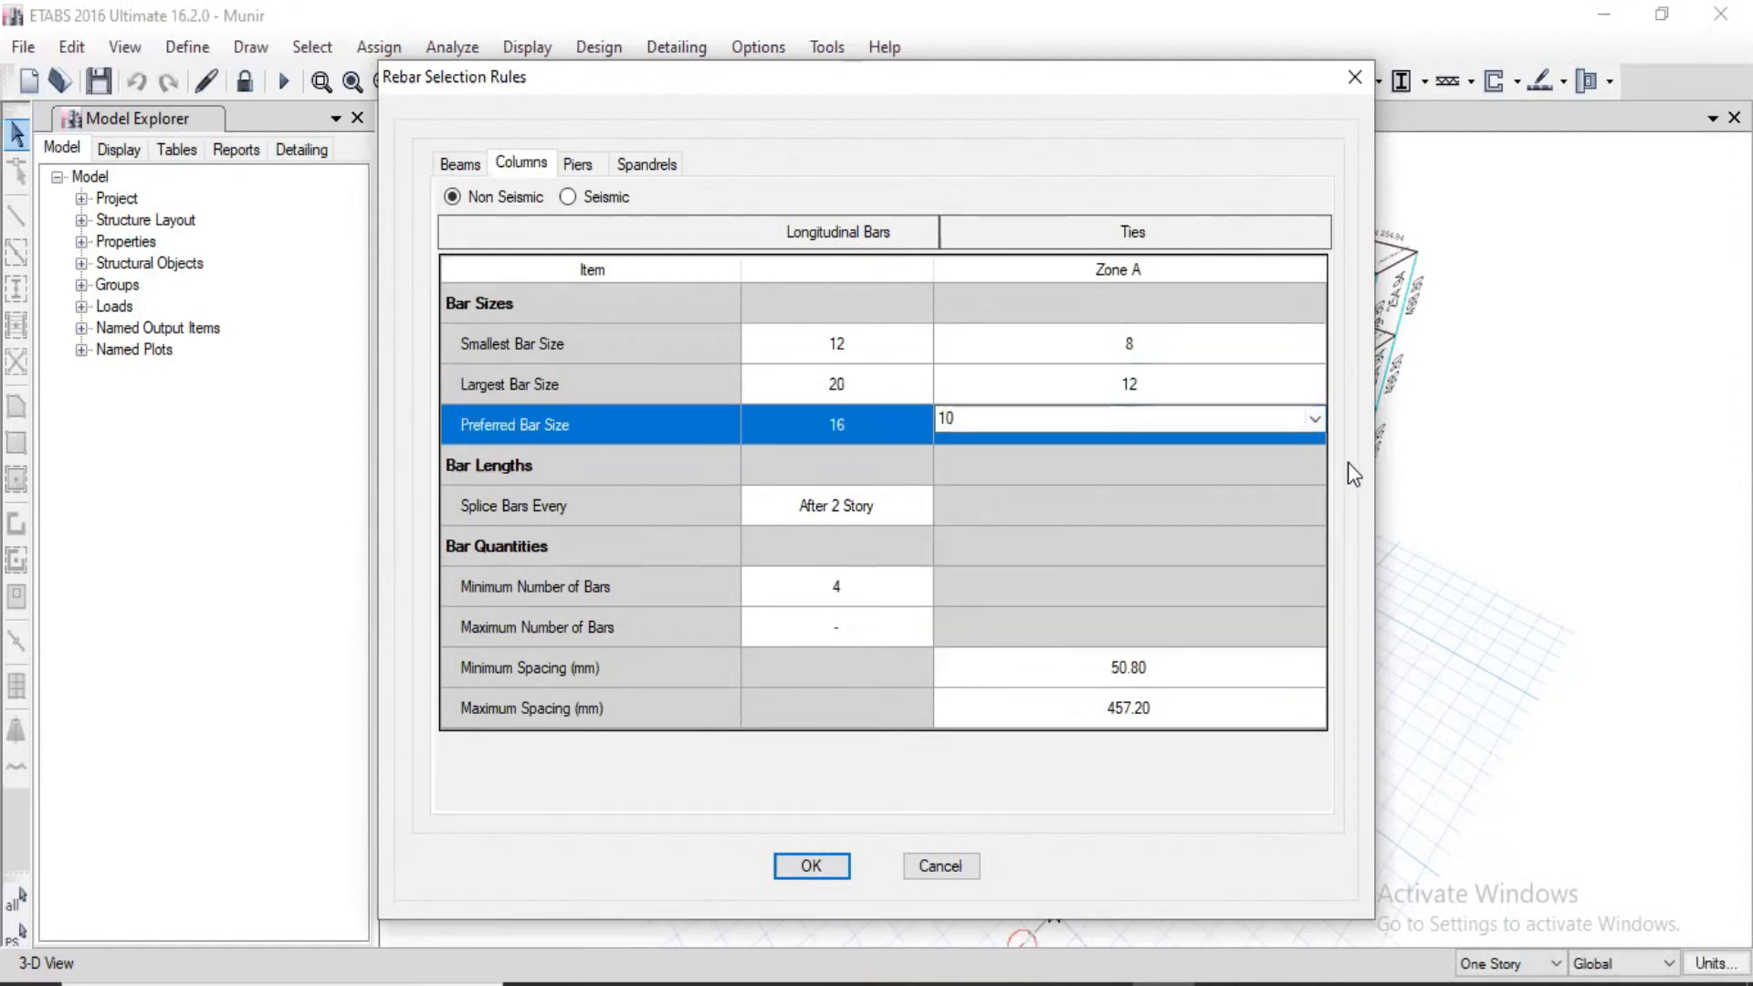